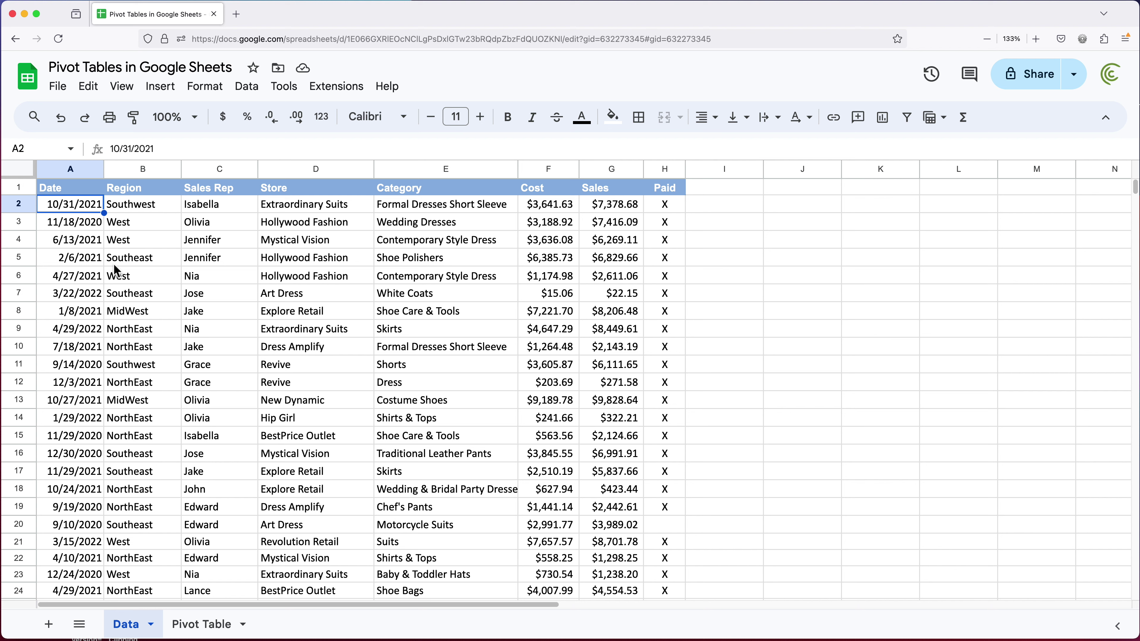
- Look through the sales table on the Data sheet, from the header row down through its records
left_click(137, 276)
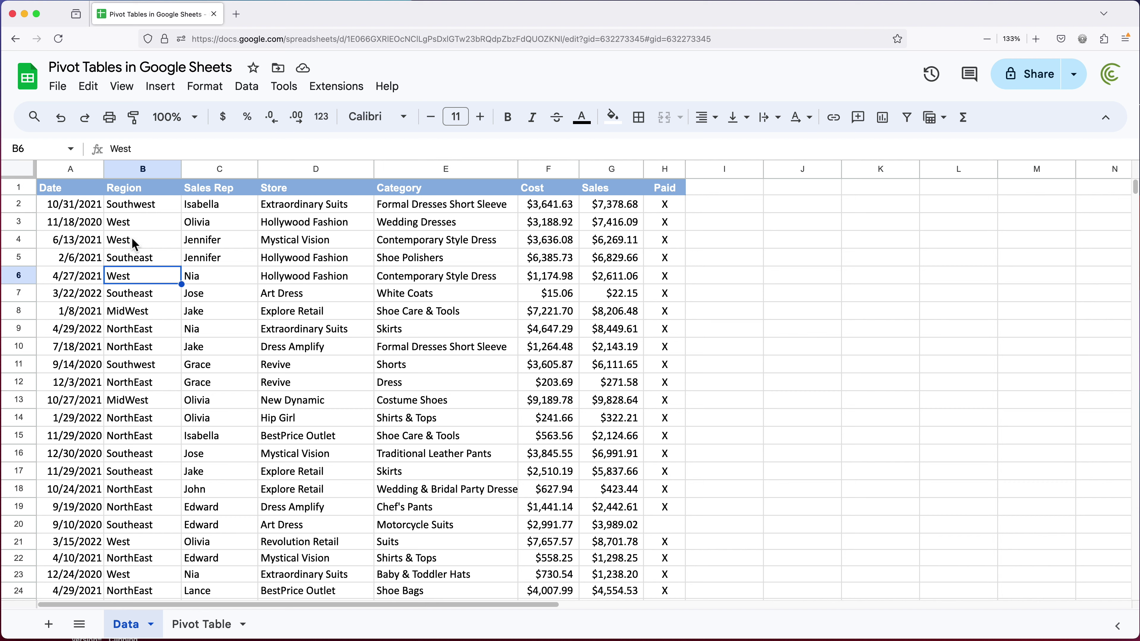
left_click_drag(66, 188, 631, 541)
scroll(630, 539, "down", 10)
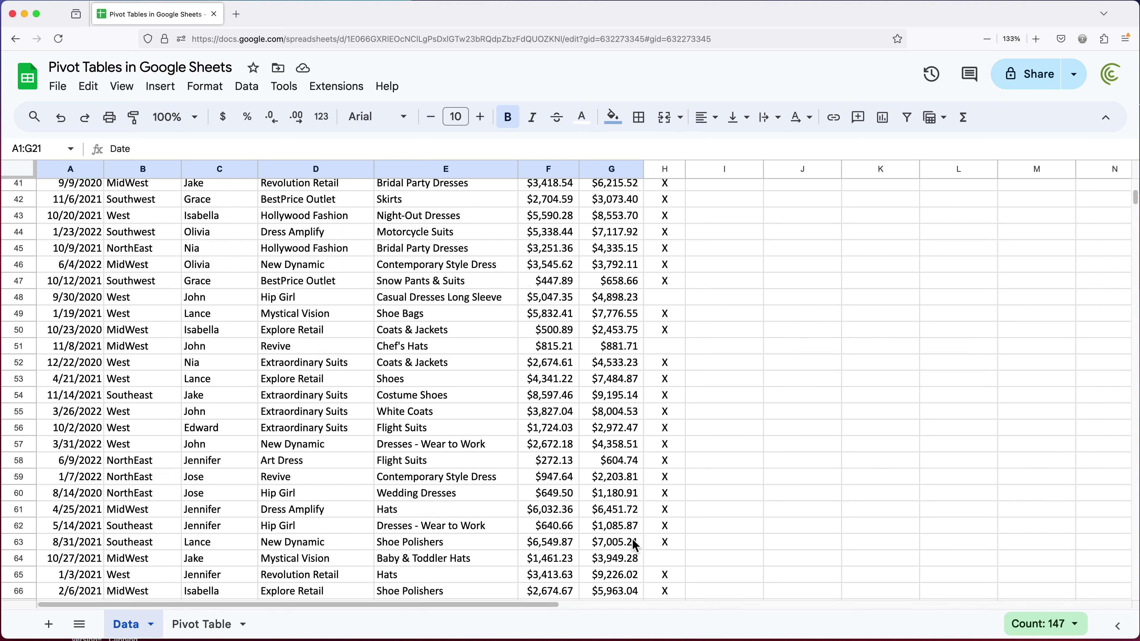
scroll(633, 539, "up", 15)
left_click(194, 297)
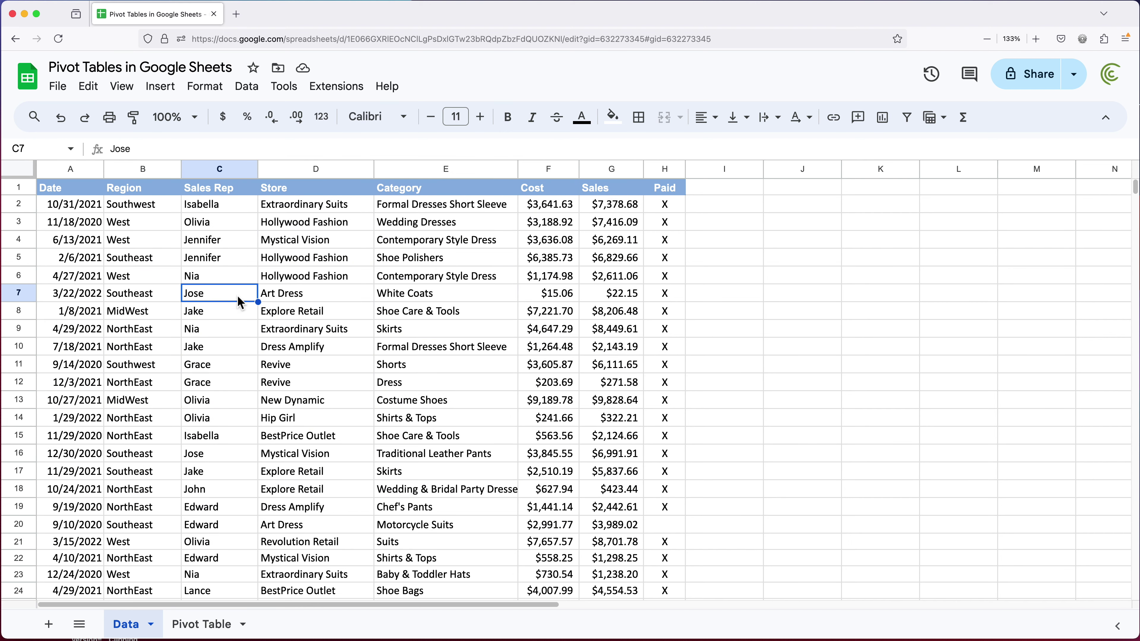
- Review the sales summary by region on the Pivot Table sheet and return to the Data sheet
left_click(204, 625)
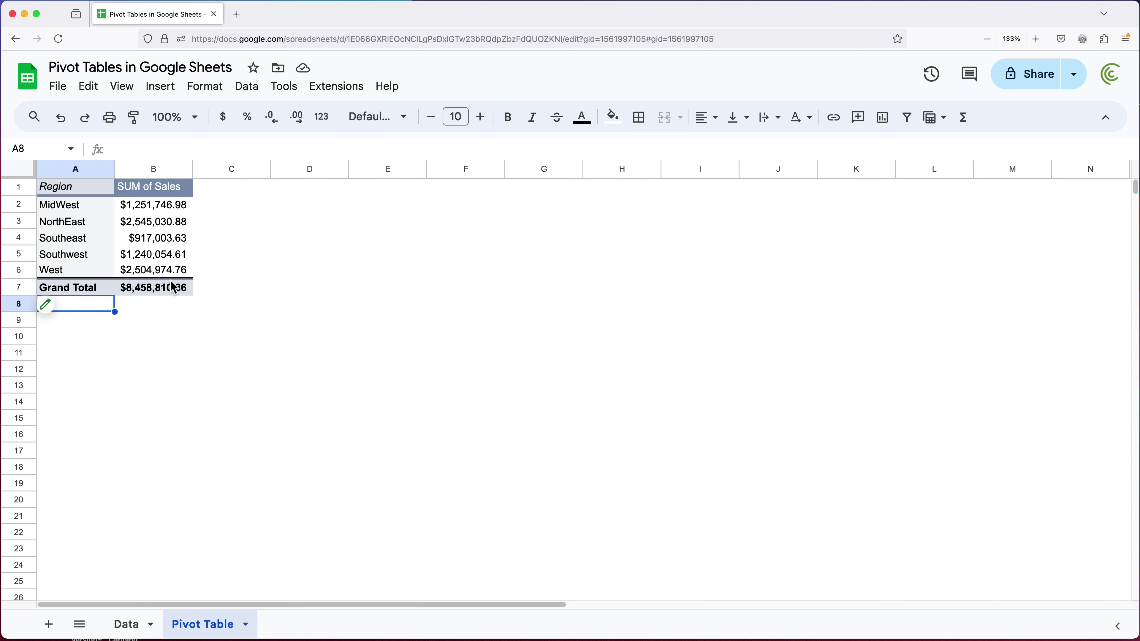
left_click(166, 239)
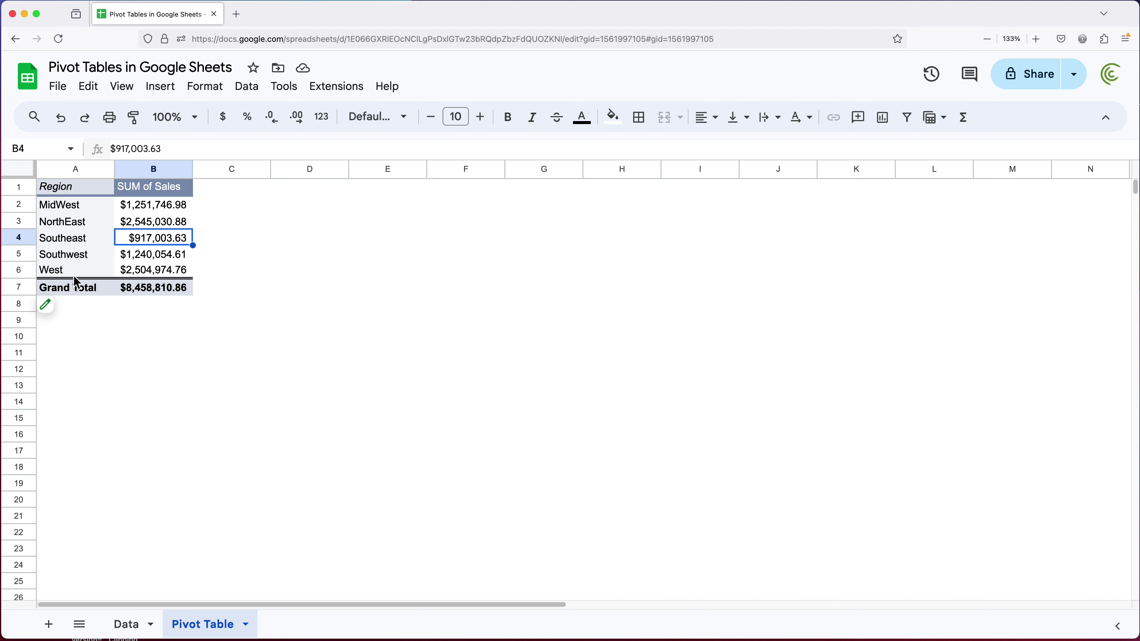
left_click(135, 625)
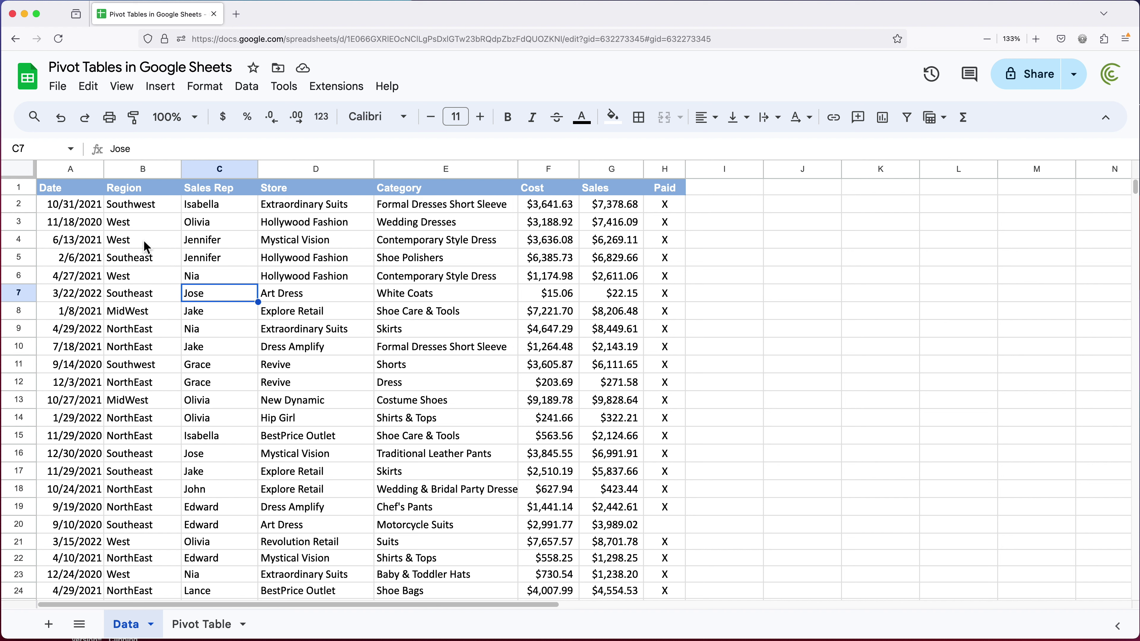
- Examine the Region column for repeated region names, checking the rows that contain West
left_click_drag(135, 203, 141, 497)
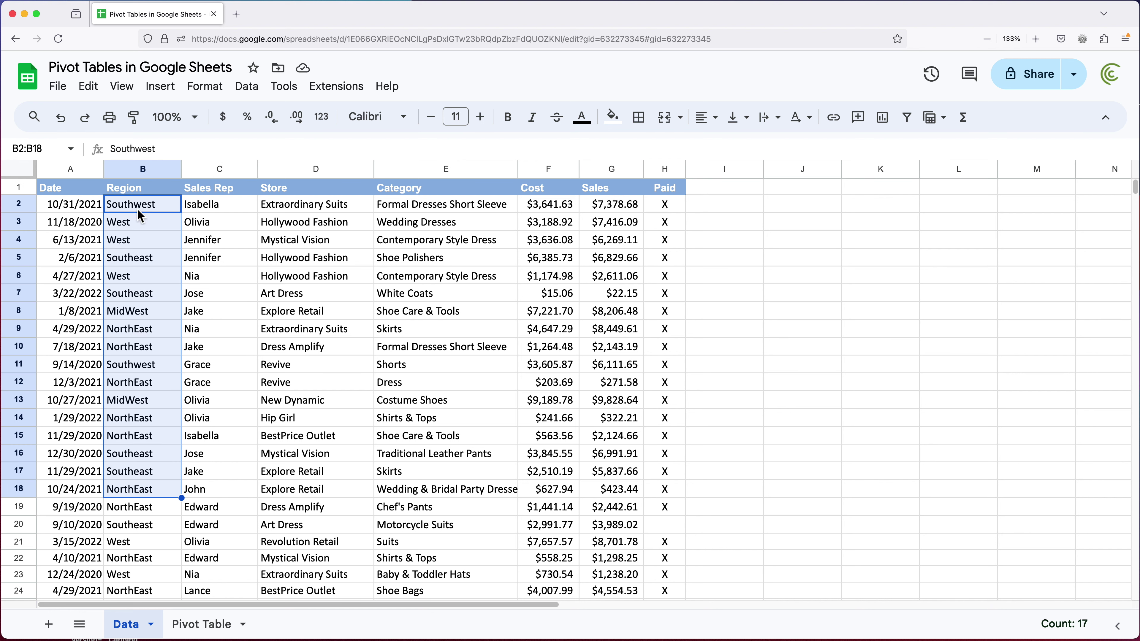
left_click(137, 227)
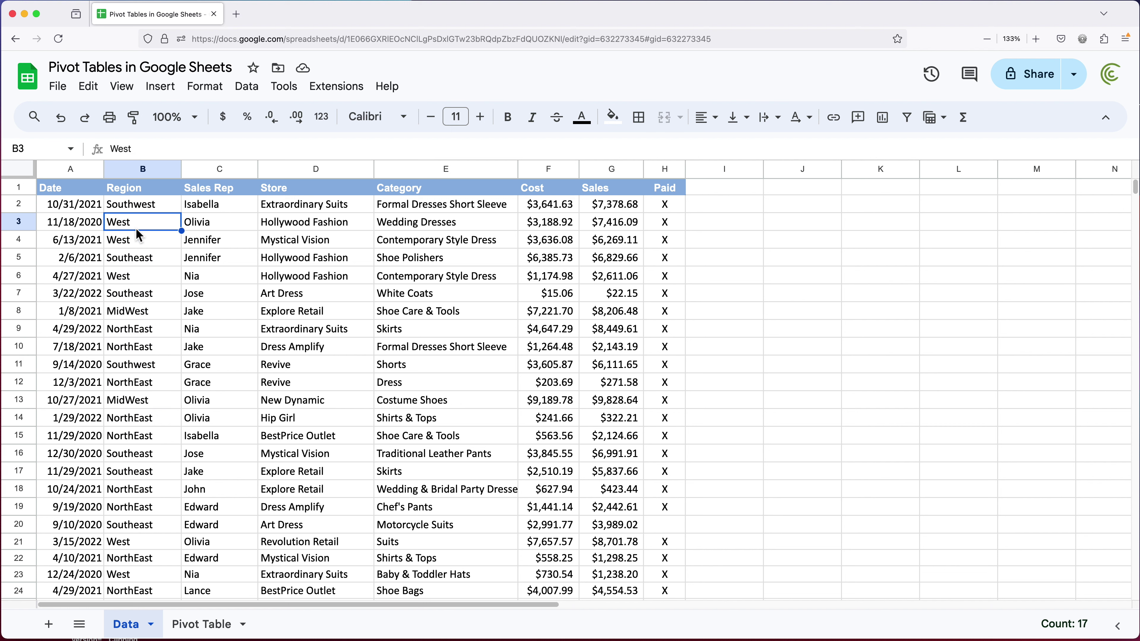
left_click(140, 320)
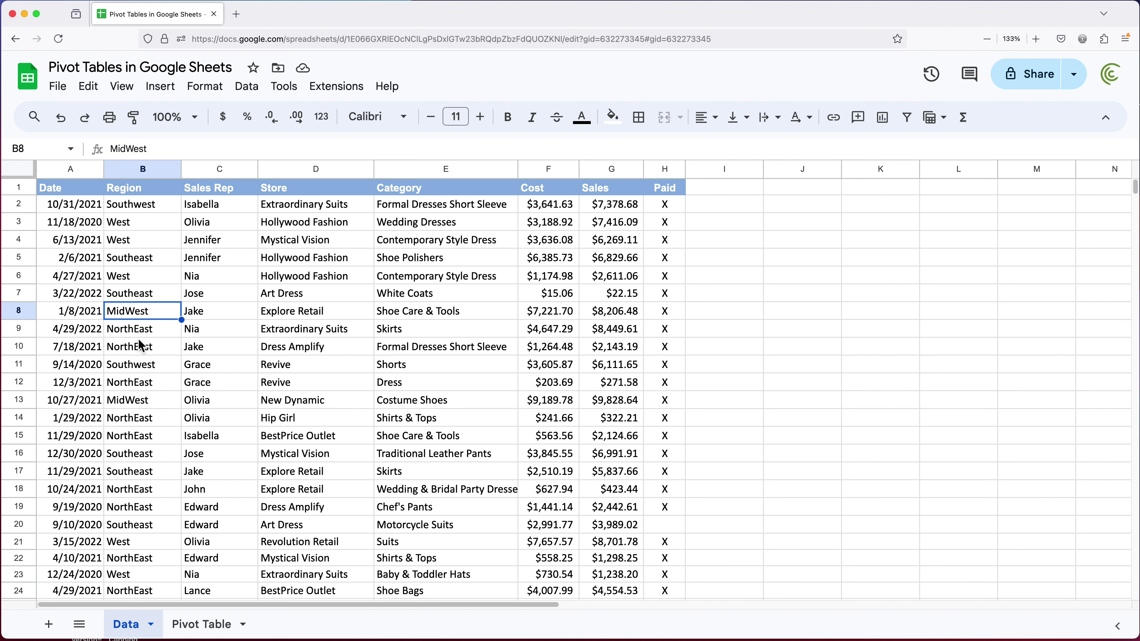
left_click_drag(143, 210, 168, 529)
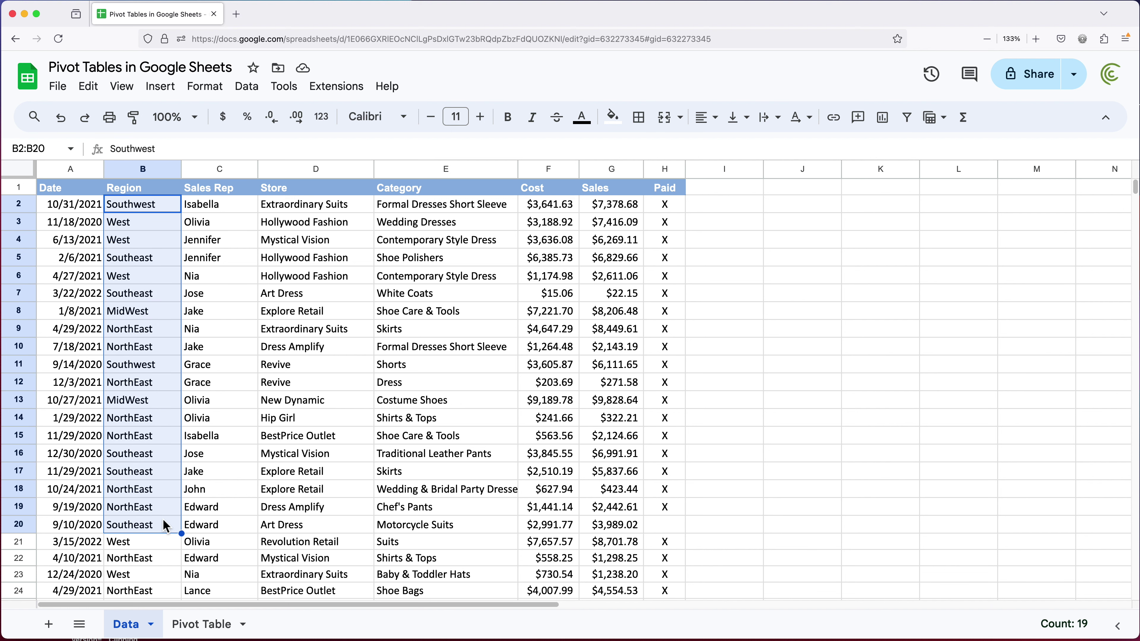
left_click(137, 223)
left_click(136, 237)
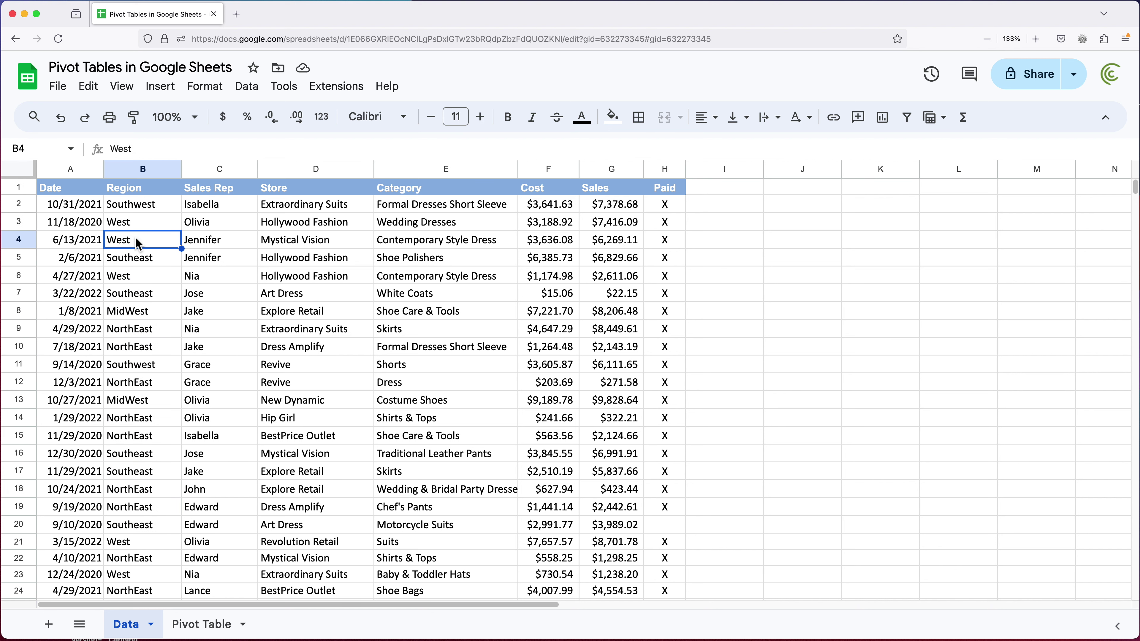
left_click(135, 278)
left_click(128, 544)
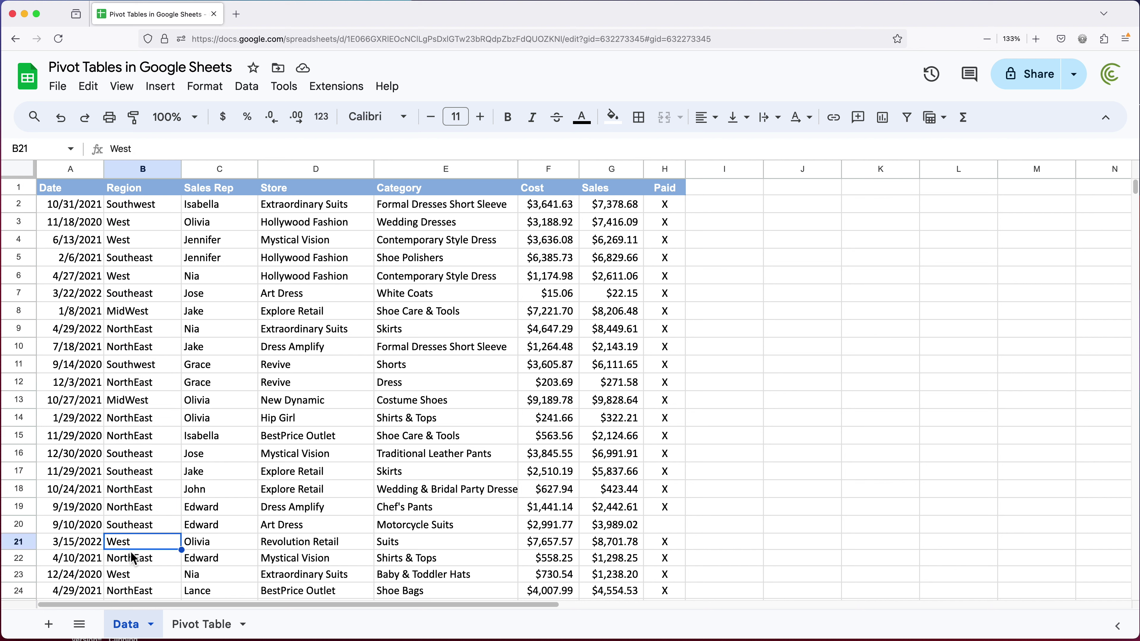
left_click(130, 577)
scroll(139, 539, "down", 5)
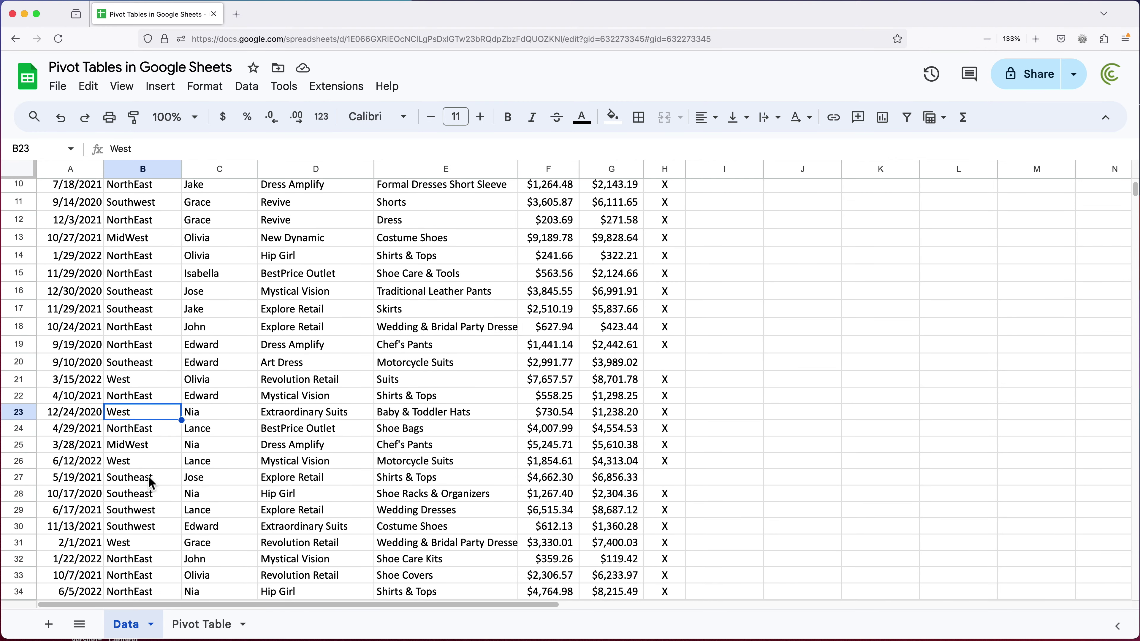
scroll(155, 471, "up", 3)
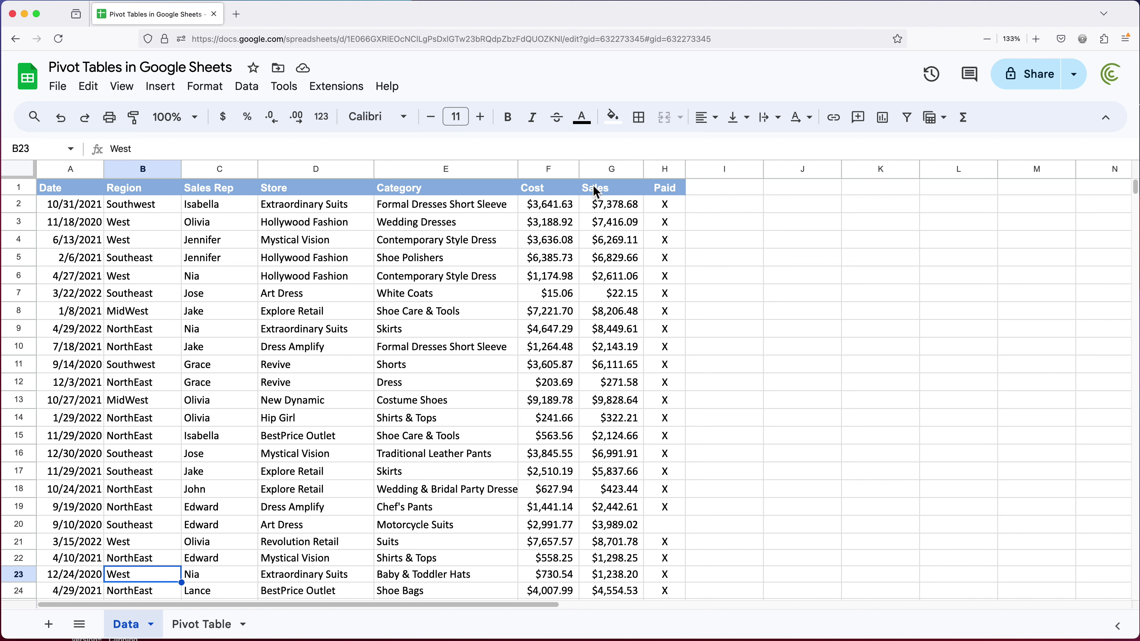
- Compare the amounts in the Sales and Cost columns with the regions listed in the Region column
left_click_drag(611, 207, 613, 521)
left_click_drag(564, 206, 578, 435)
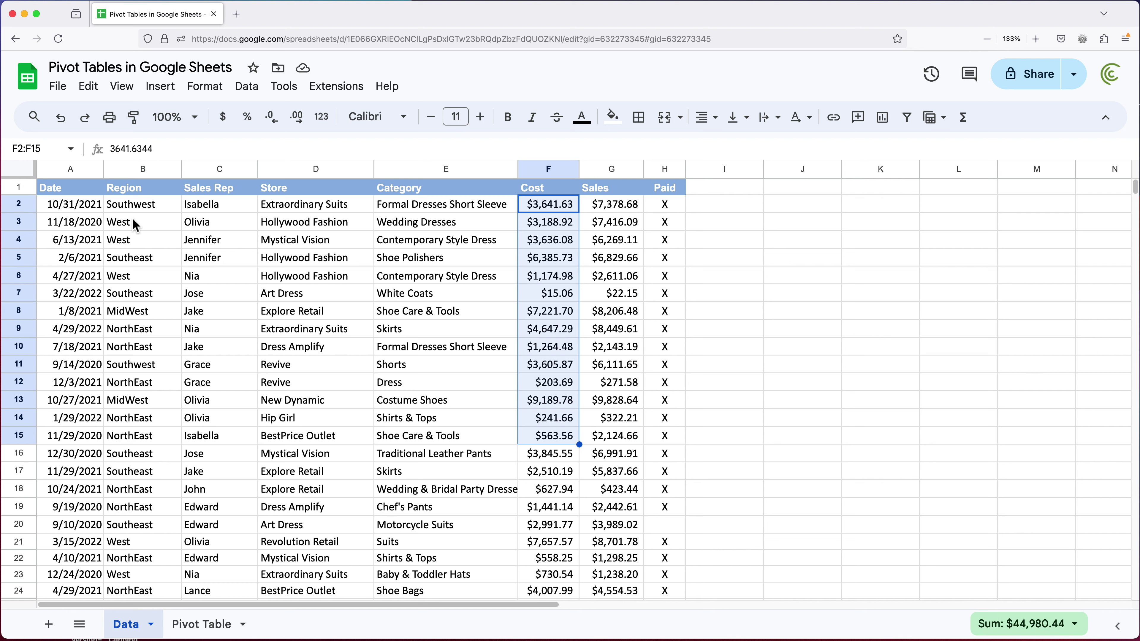
left_click_drag(138, 224, 132, 503)
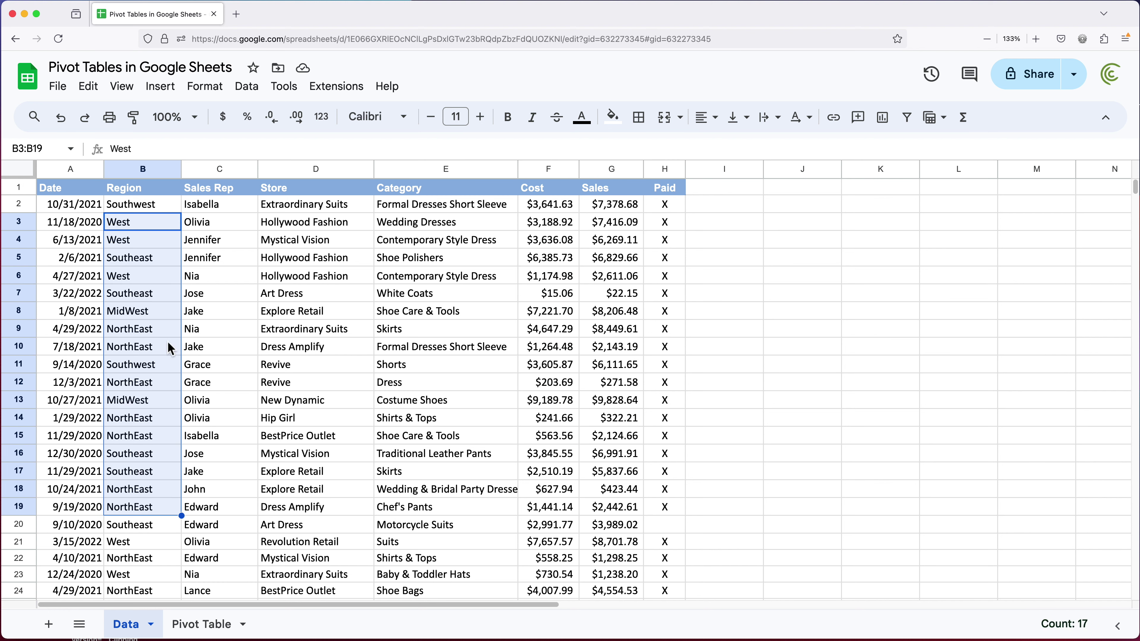
left_click(134, 225)
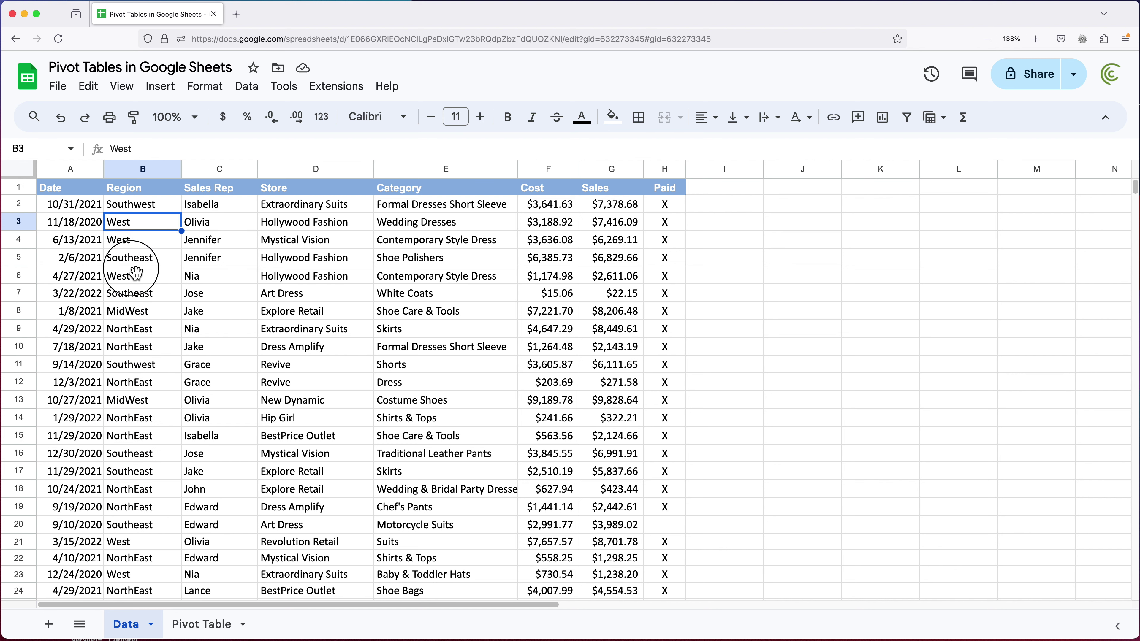
left_click(155, 363)
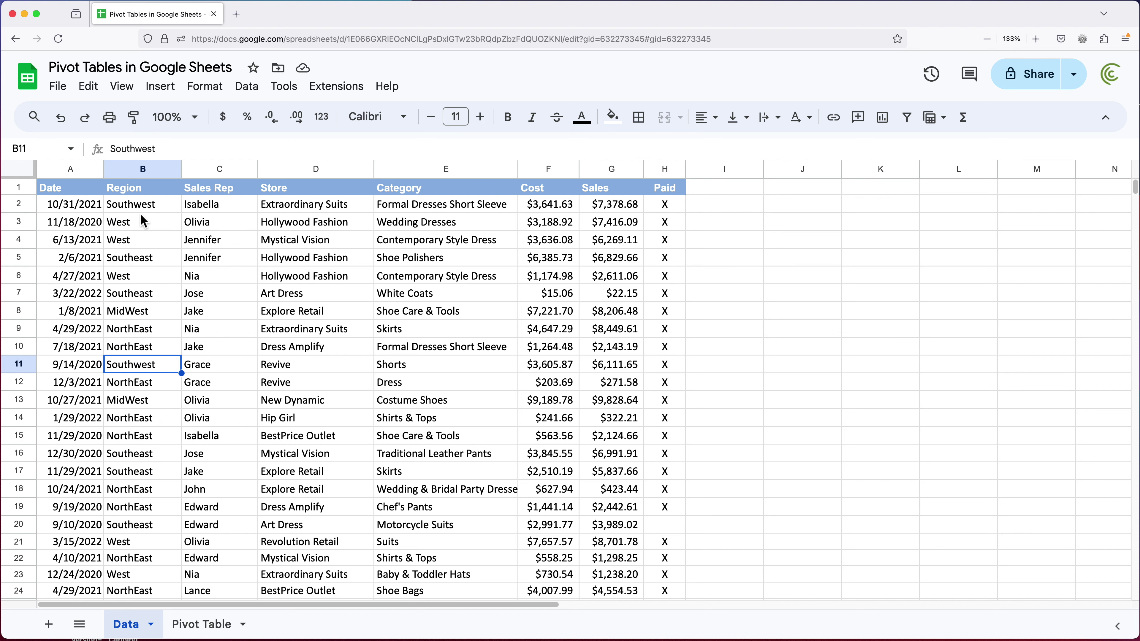
left_click_drag(141, 208, 130, 487)
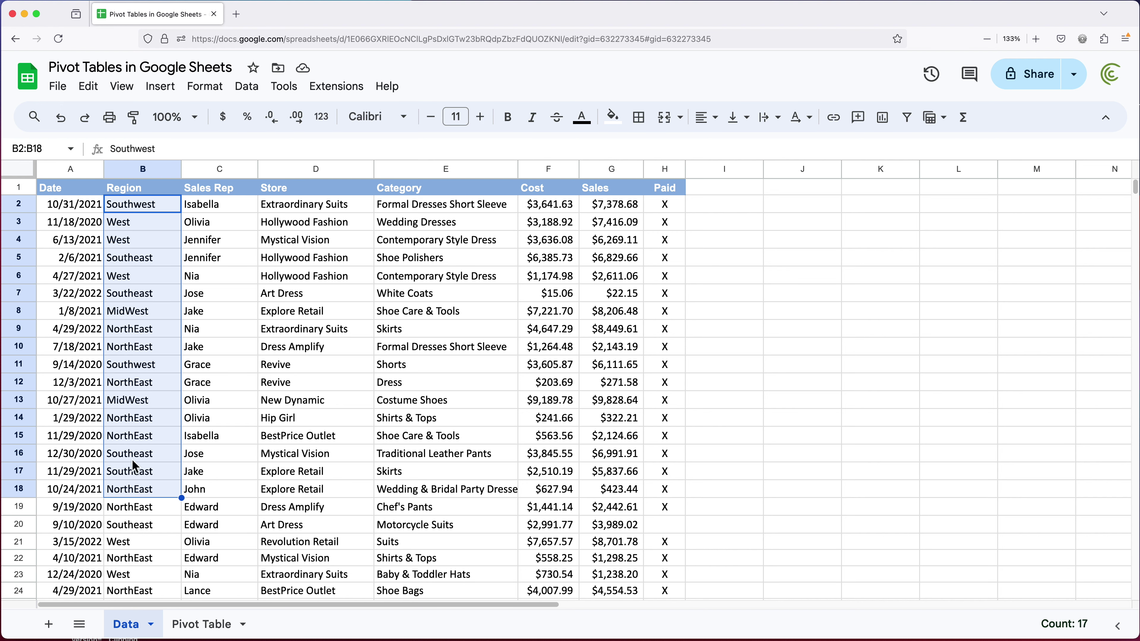
left_click(130, 397)
- Delete the existing Pivot Table sheet
left_click(188, 624)
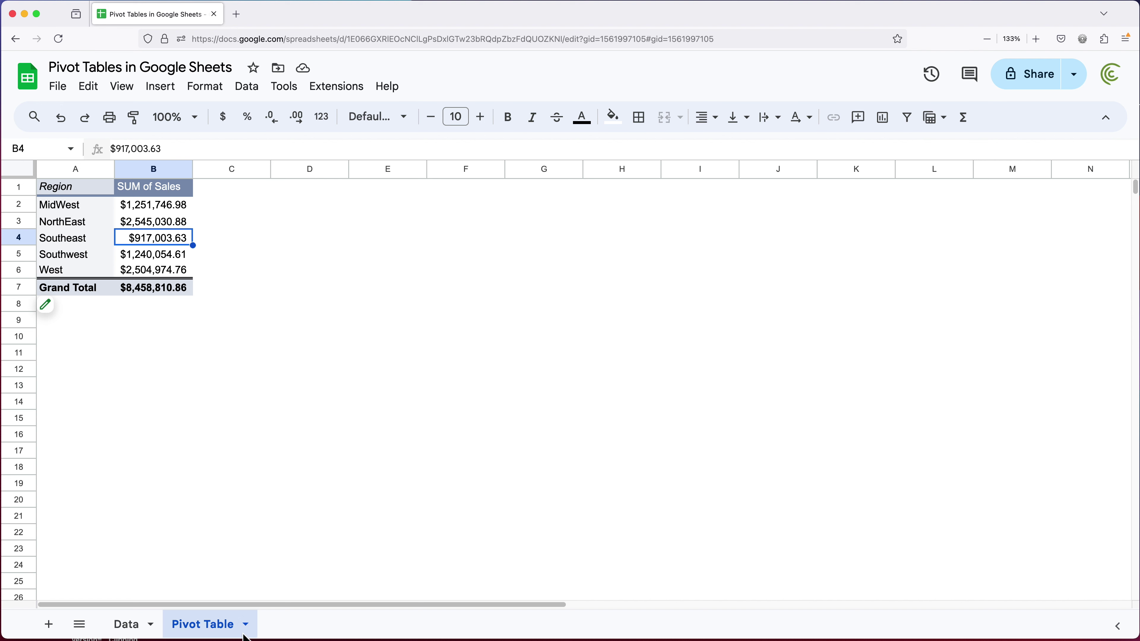
left_click(246, 625)
left_click(193, 356)
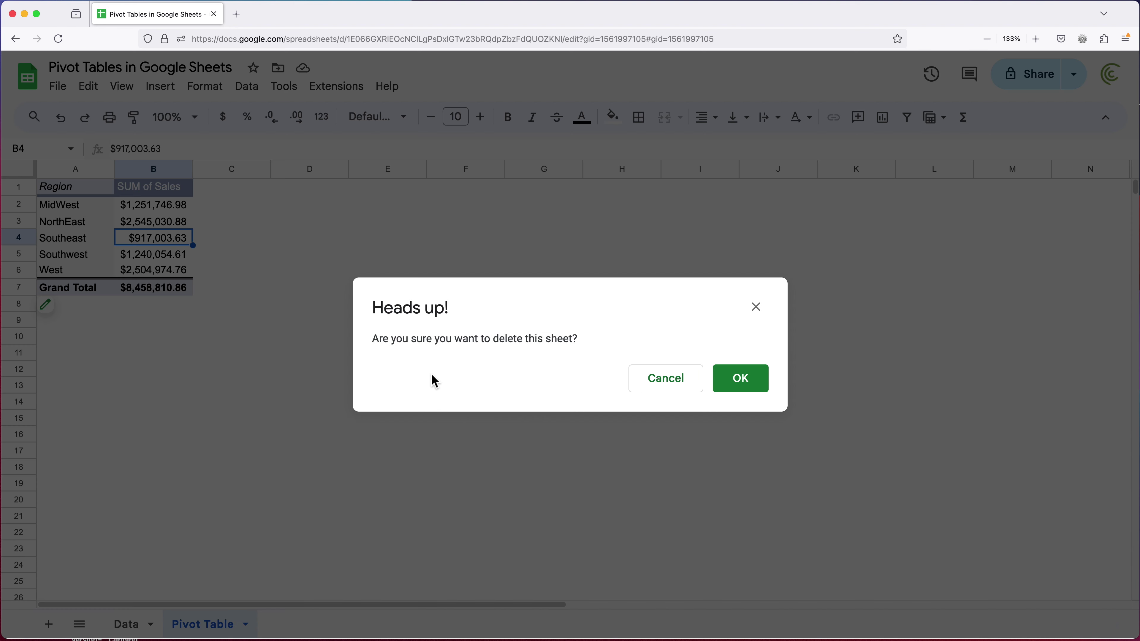
left_click(739, 386)
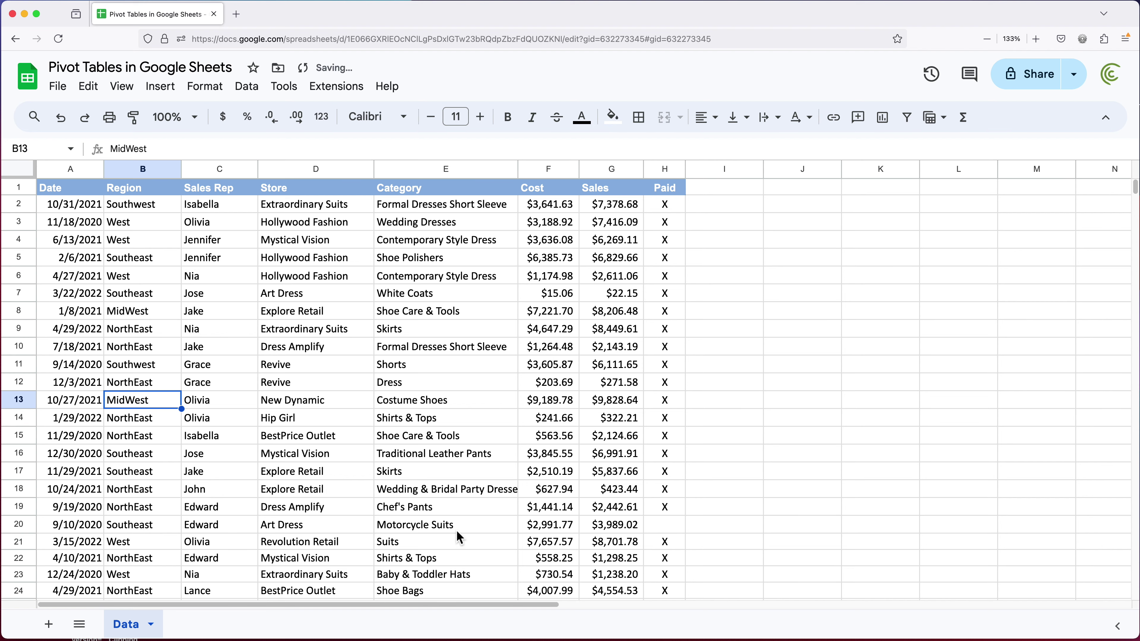
- Examine the header row of the data table and the values under Region and Sales
left_click(329, 329)
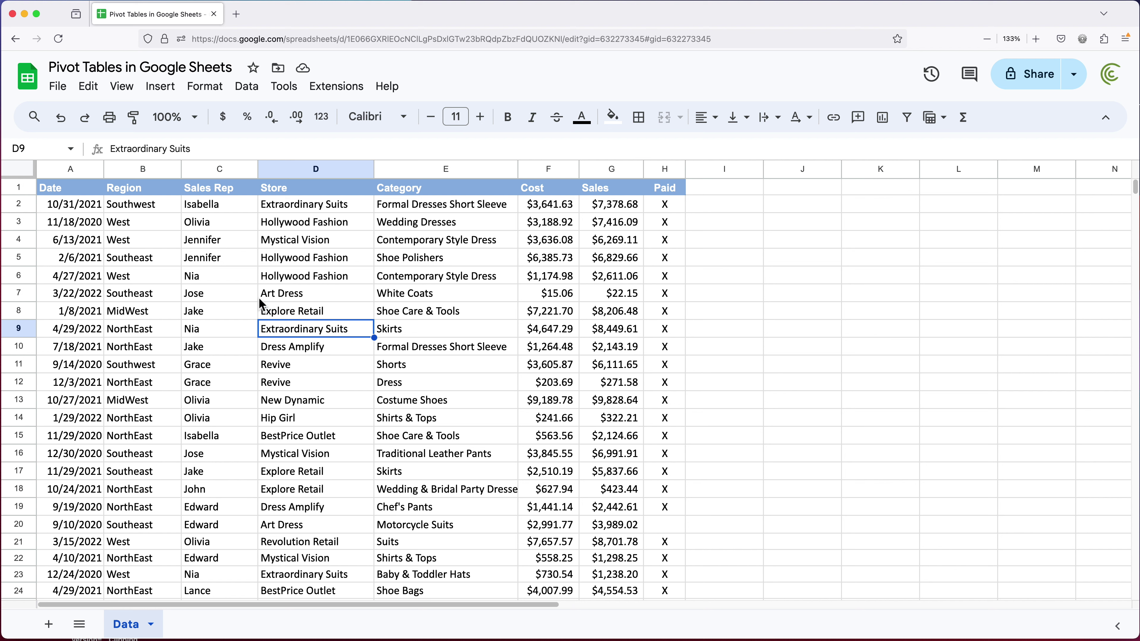
left_click_drag(70, 188, 662, 194)
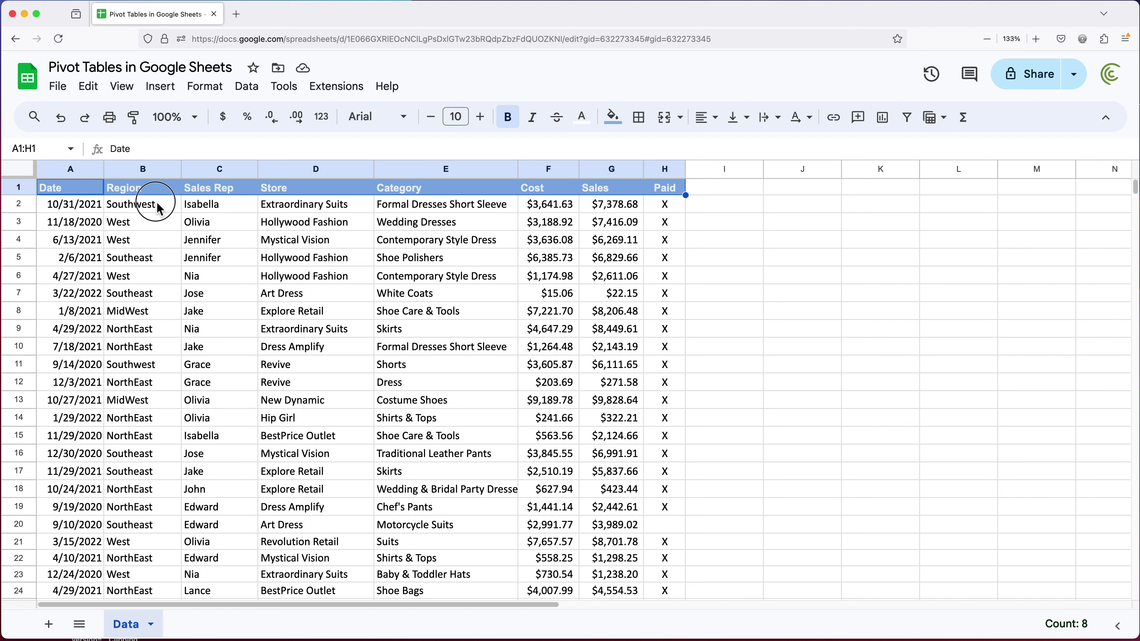
left_click_drag(157, 206, 151, 541)
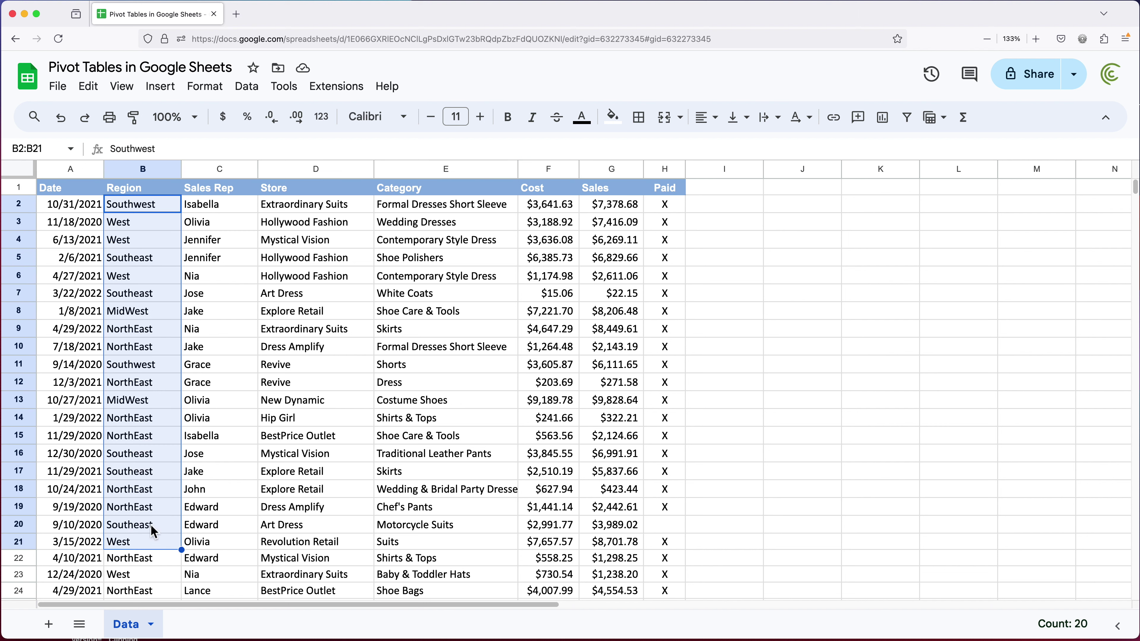
left_click(159, 291)
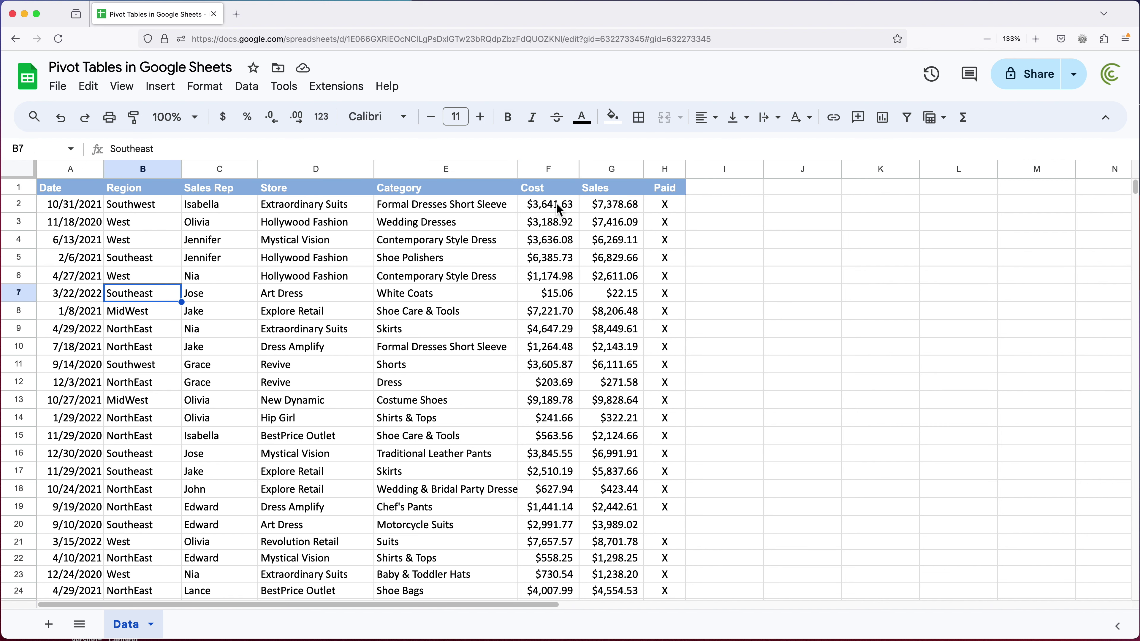
left_click_drag(612, 208, 614, 431)
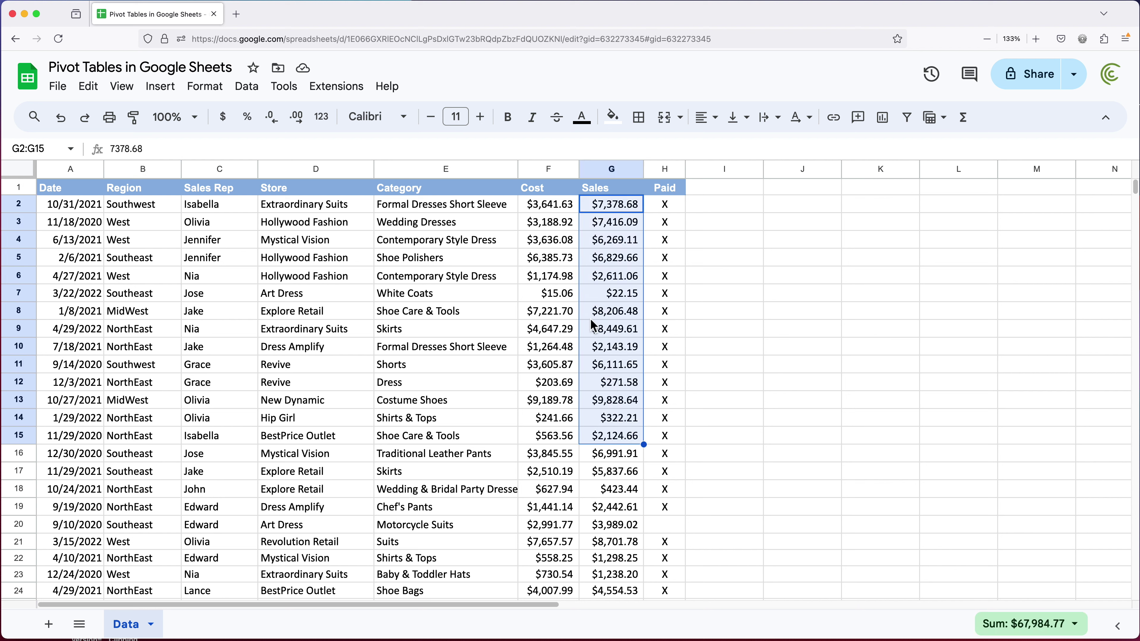
left_click(600, 313)
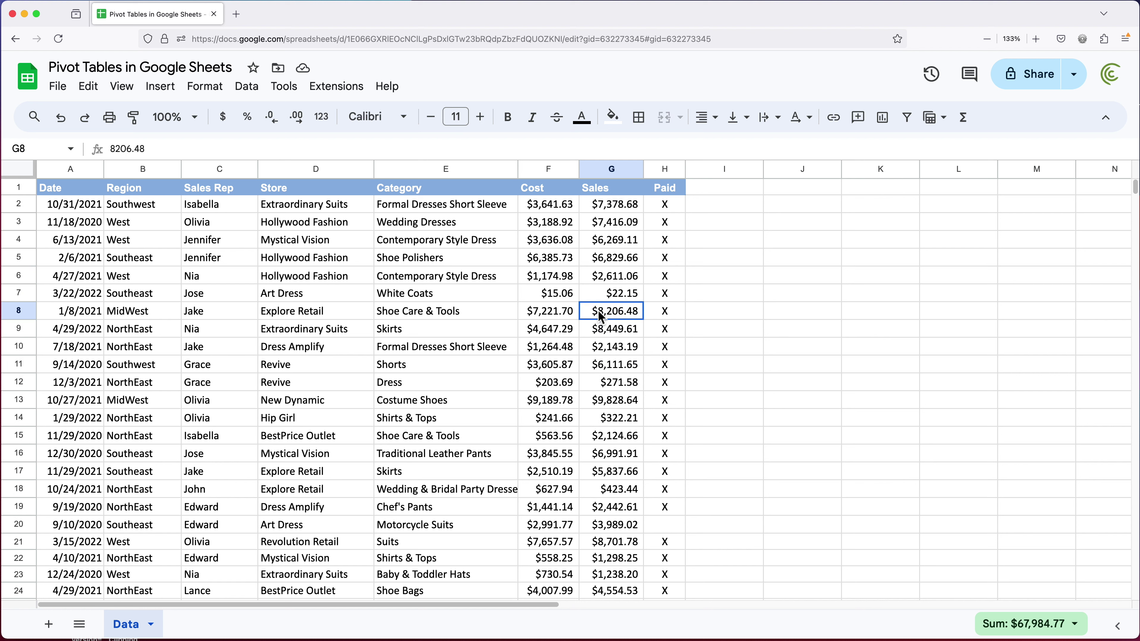
left_click(198, 296)
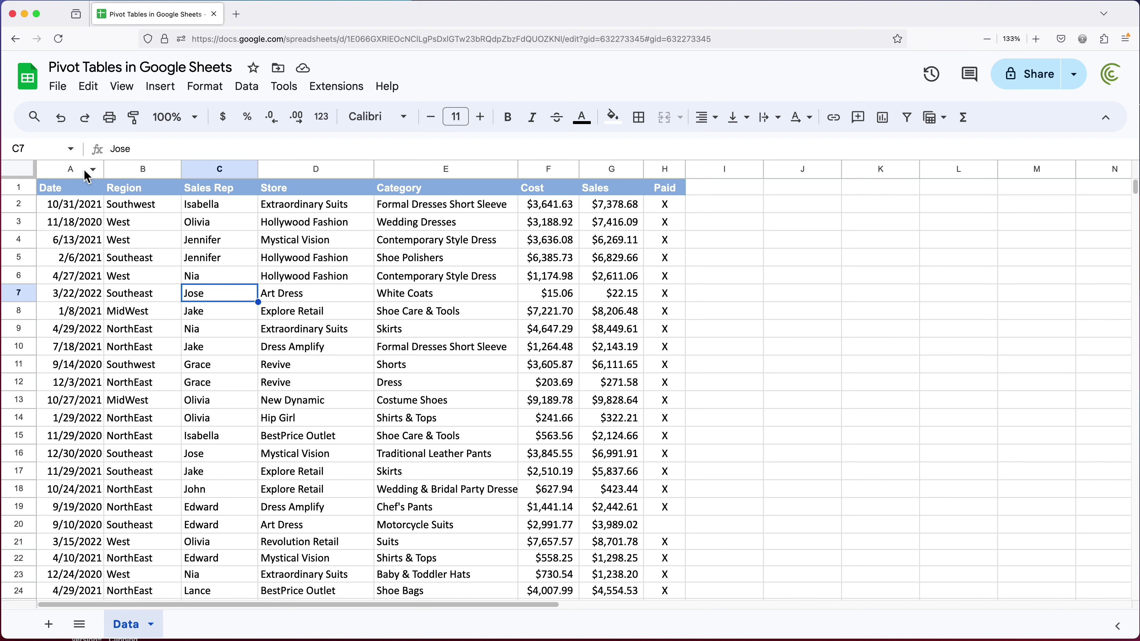
left_click_drag(70, 194, 657, 541)
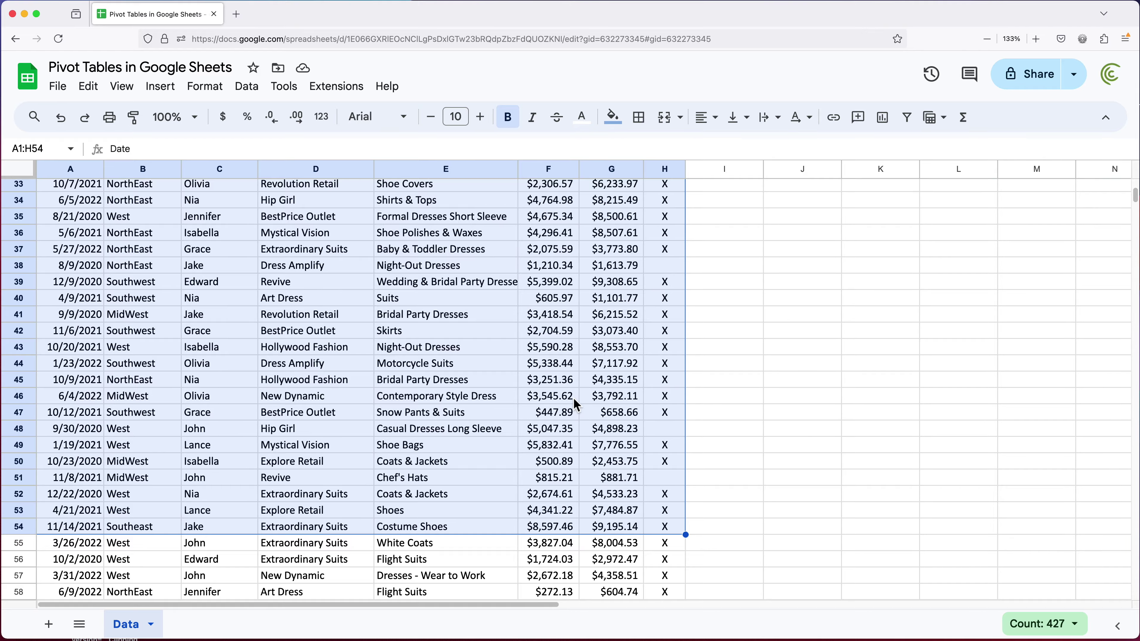
scroll(574, 399, "up", 10)
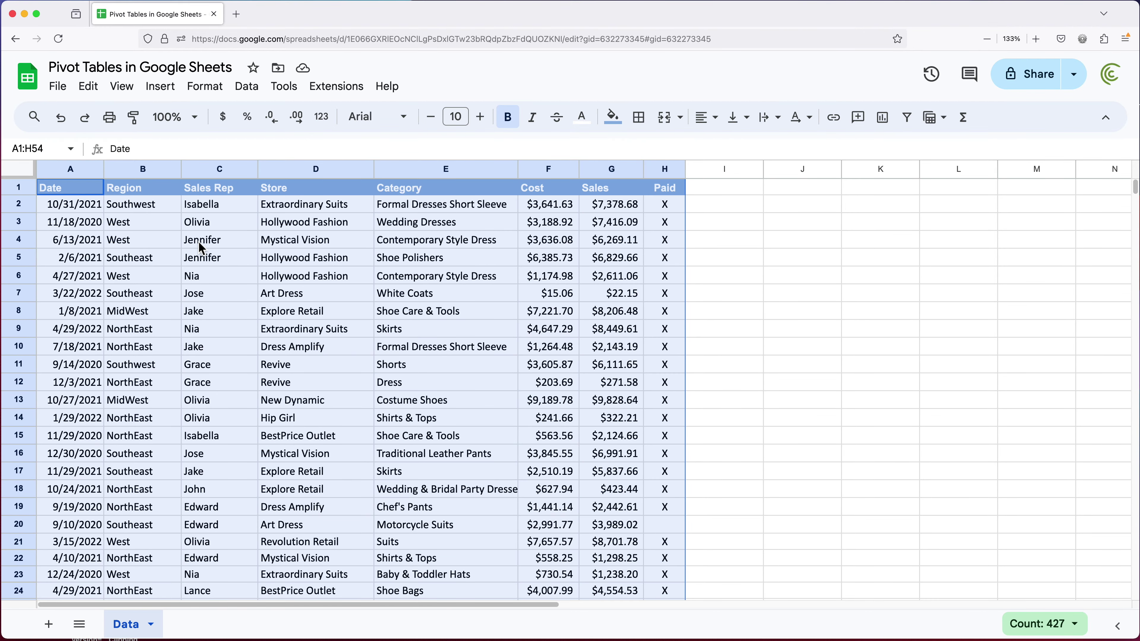
left_click(200, 241)
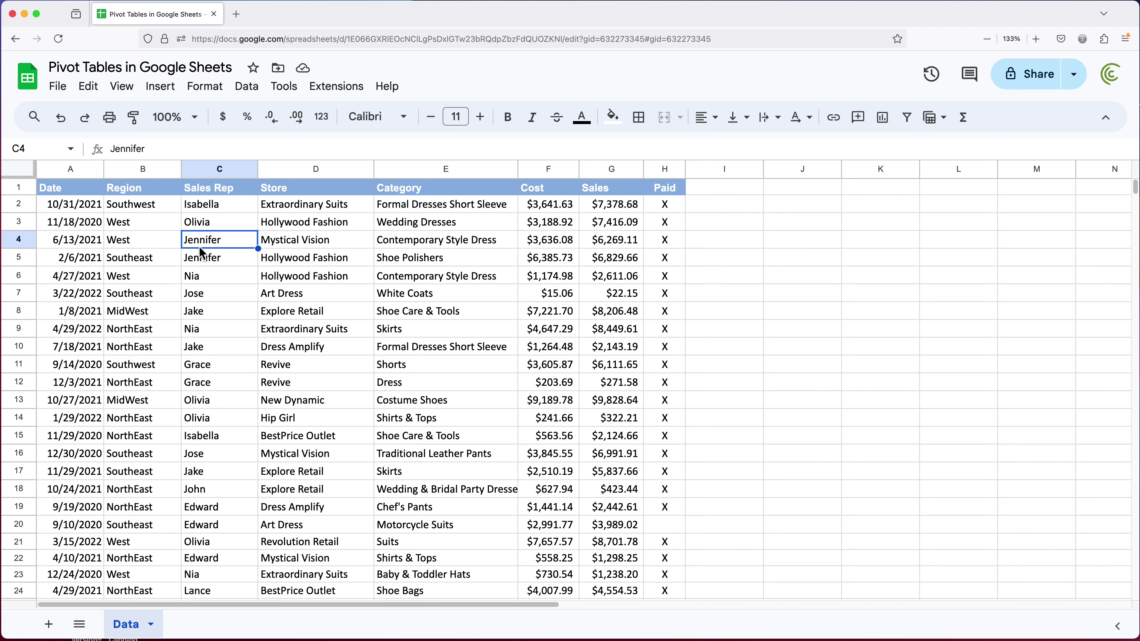
- Create a pivot table on a new sheet from the full data range A1:H1650, and collapse the suggested pivot tables
key("super+a")
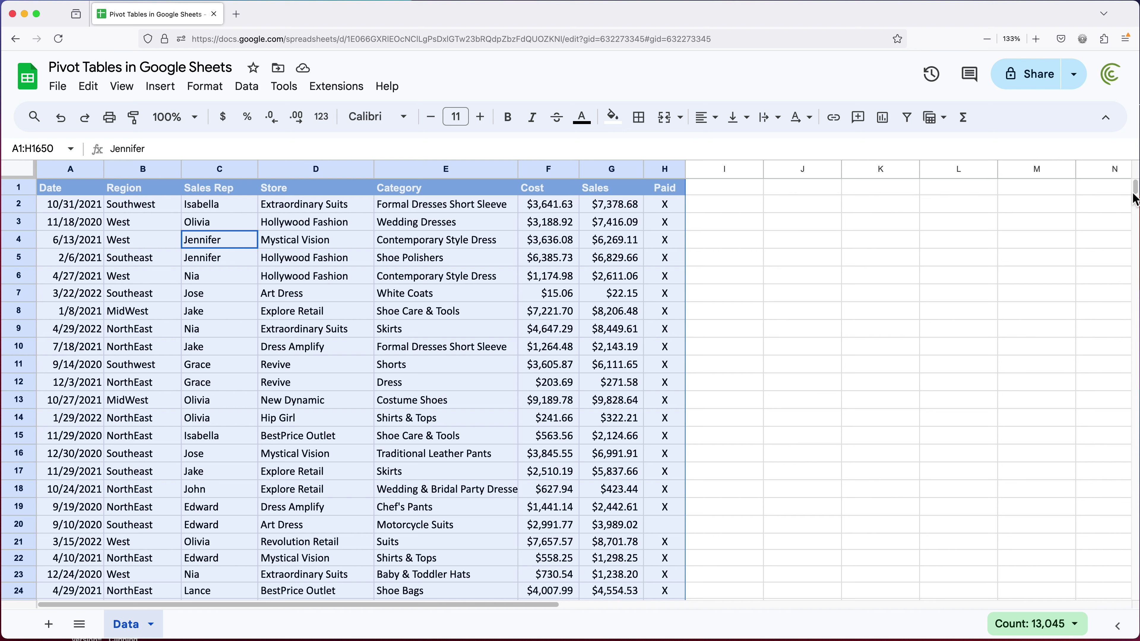
left_click_drag(1134, 193, 1134, 597)
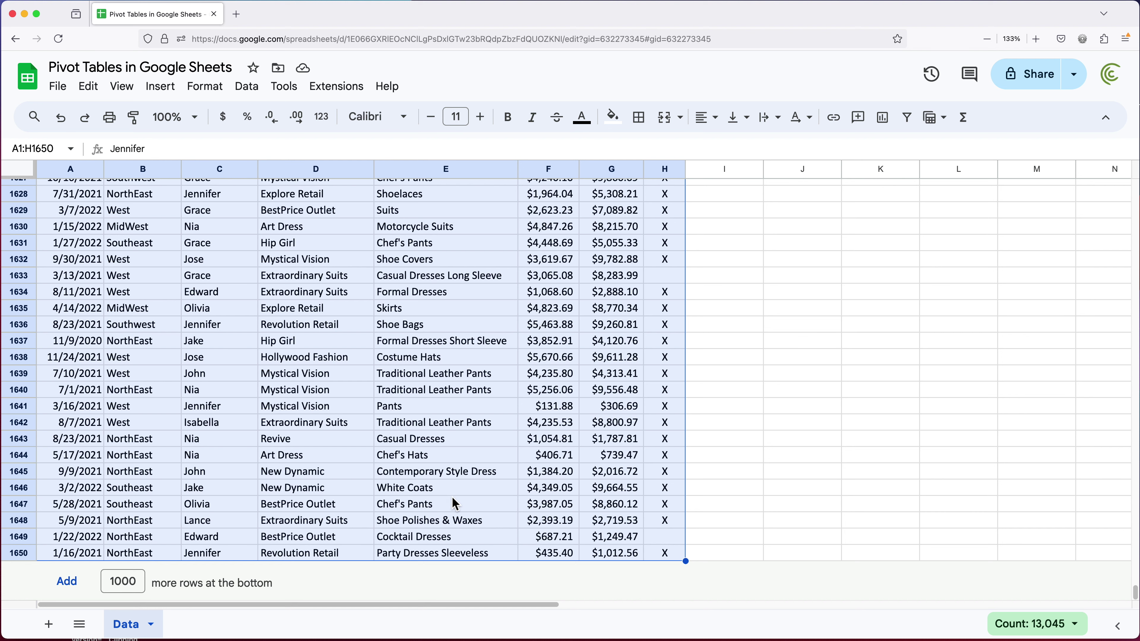
left_click(170, 92)
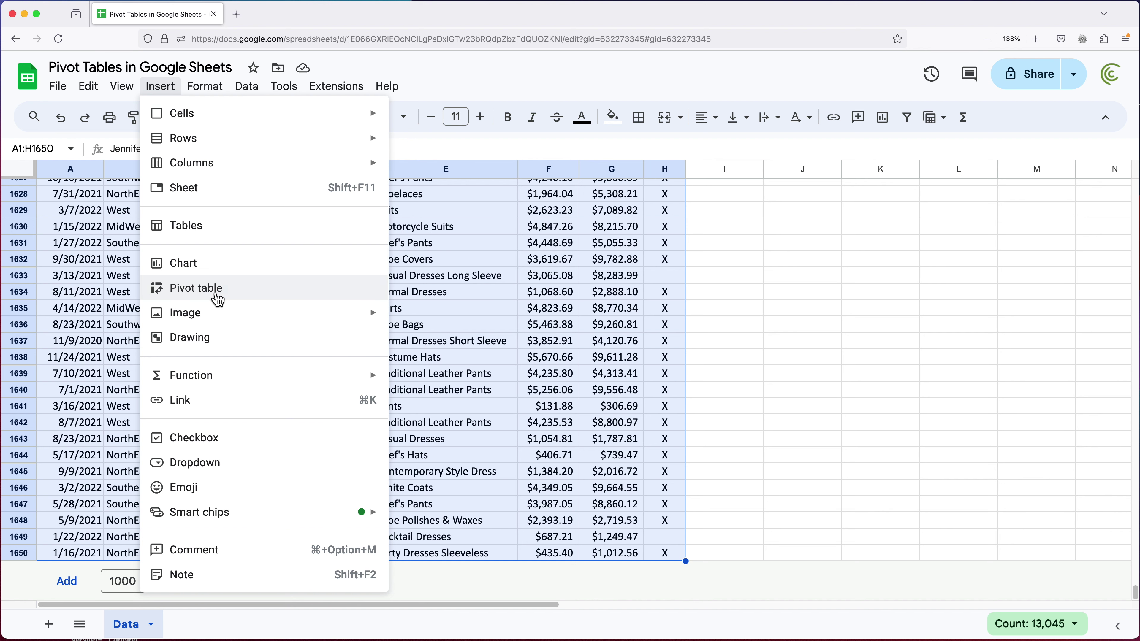
left_click(218, 299)
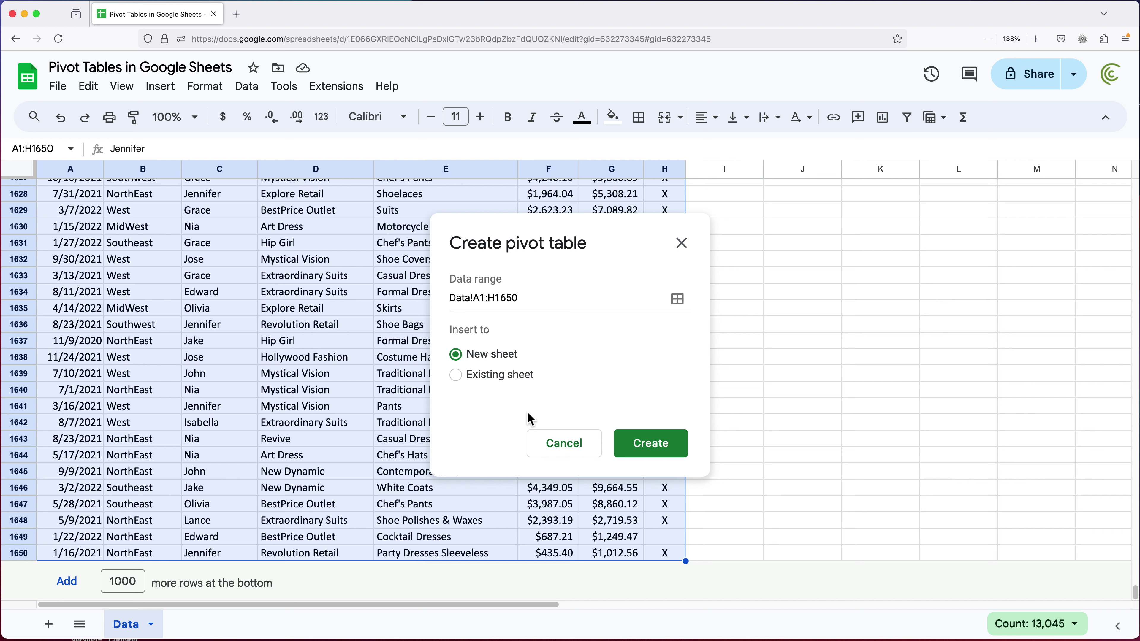
left_click(641, 452)
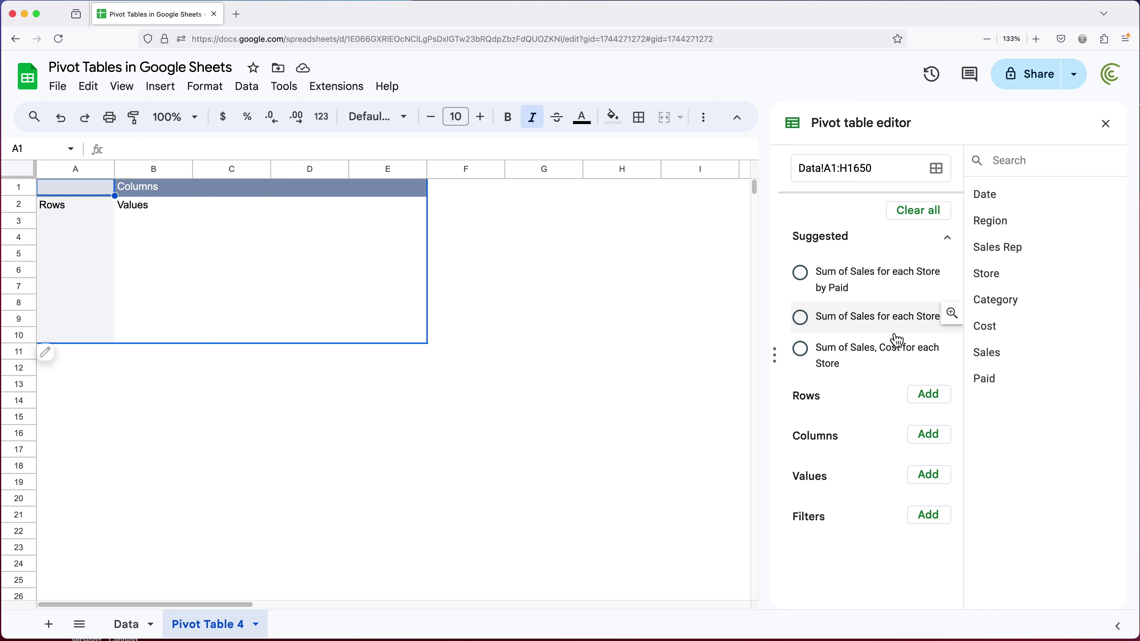
left_click(949, 239)
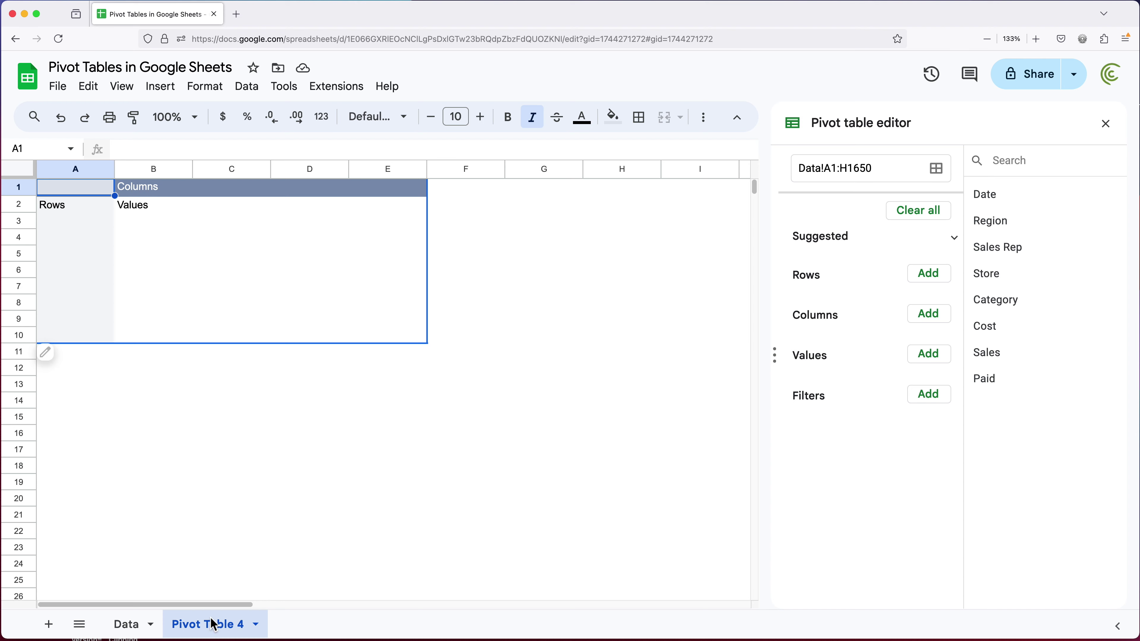
- Check the sum of the Sales column on the Data sheet, first for part of the rows and finally for the whole column
left_click(122, 634)
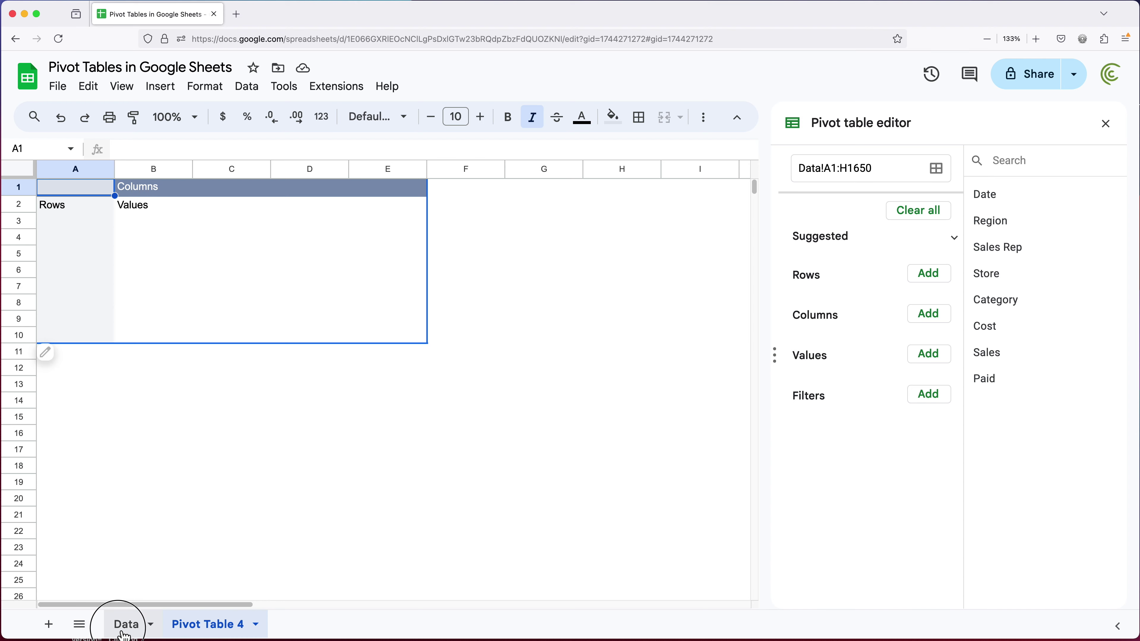
left_click(572, 378)
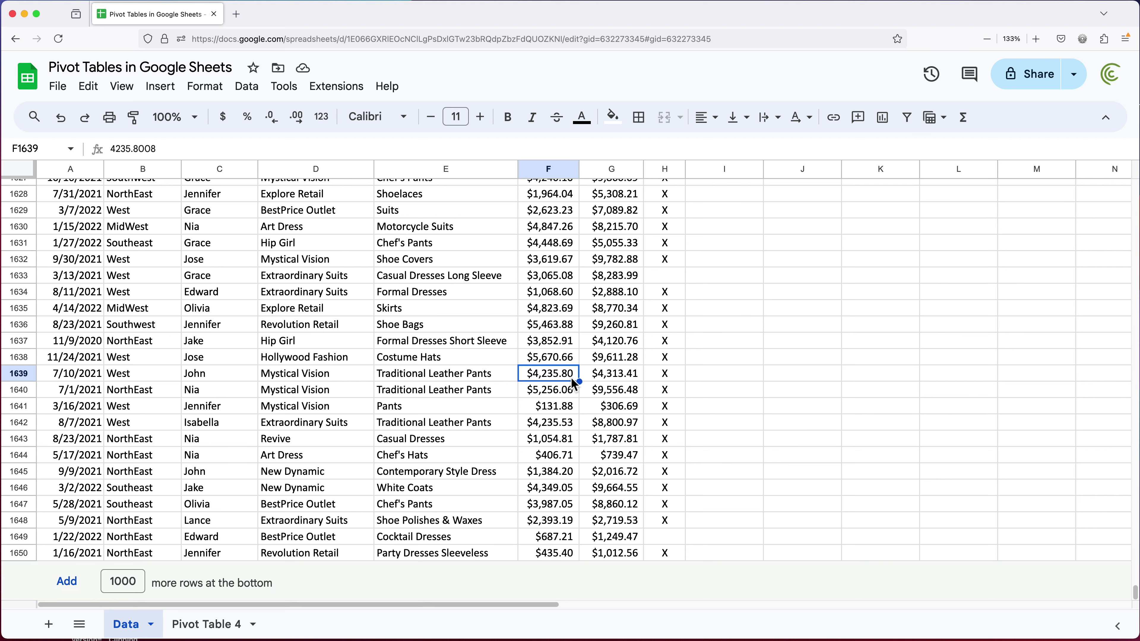
key("super+Up")
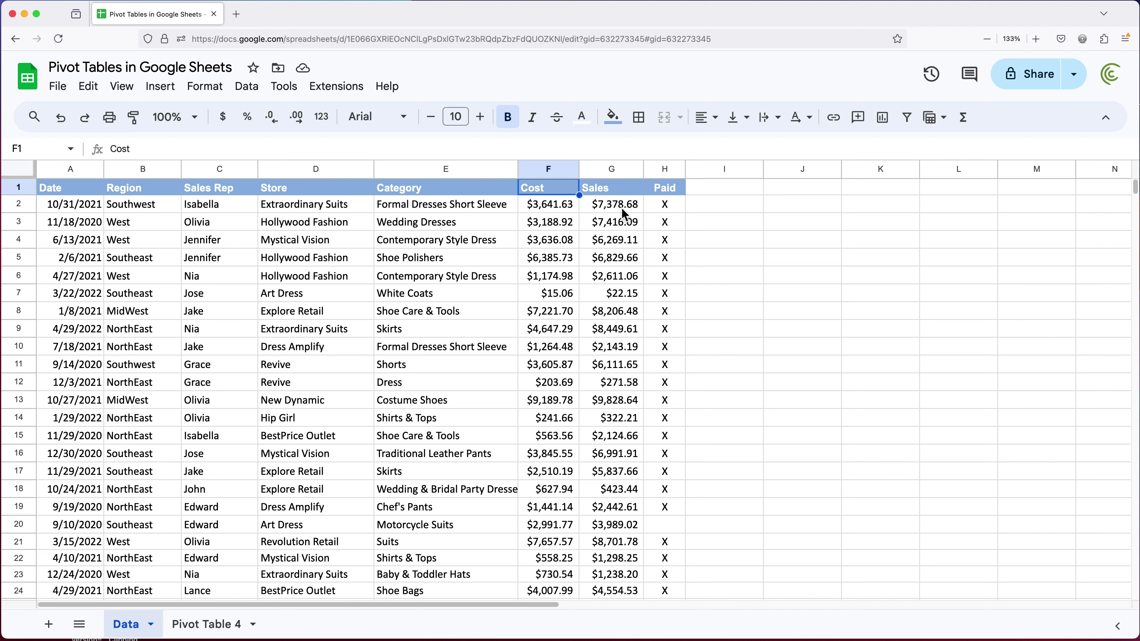
left_click_drag(625, 209, 629, 457)
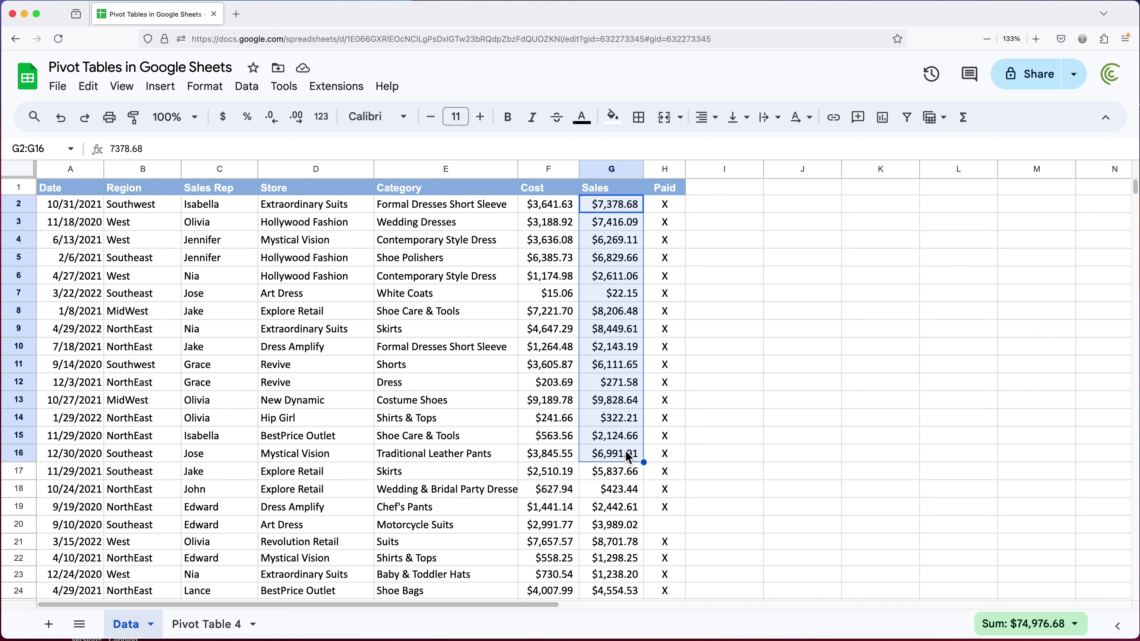
left_click(616, 210)
left_click_drag(616, 212, 623, 594)
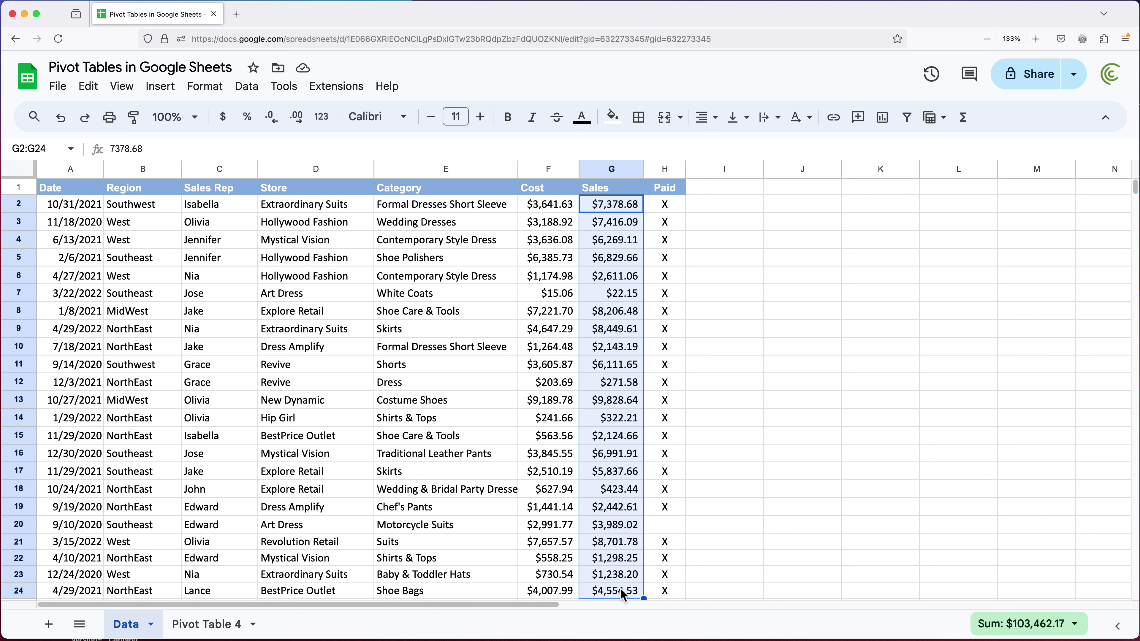
left_click(616, 172)
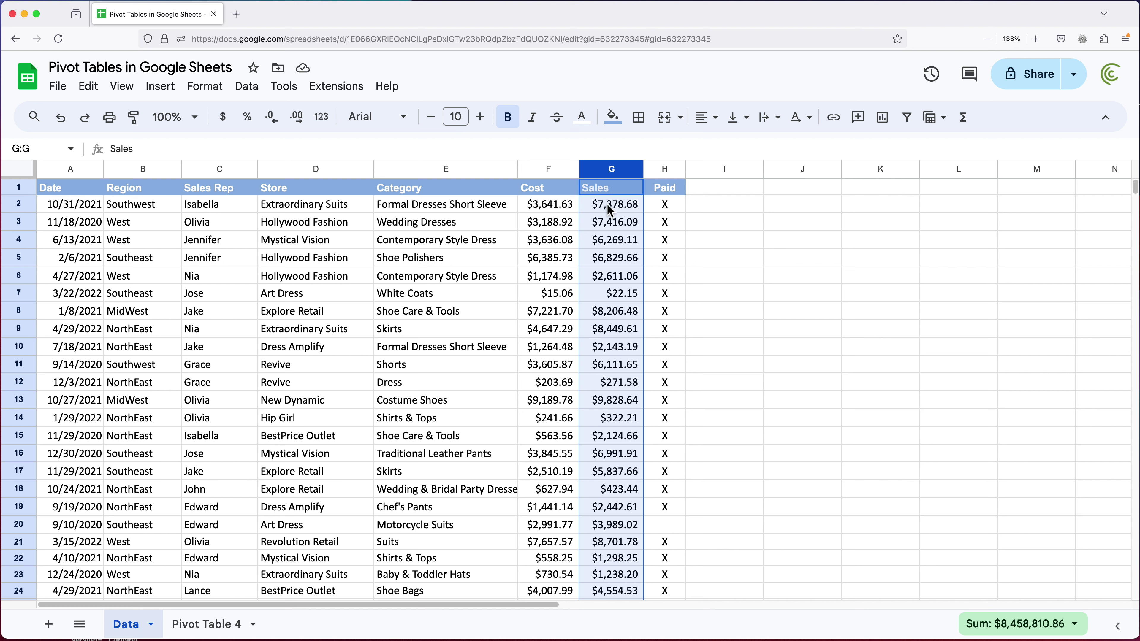
left_click(609, 192)
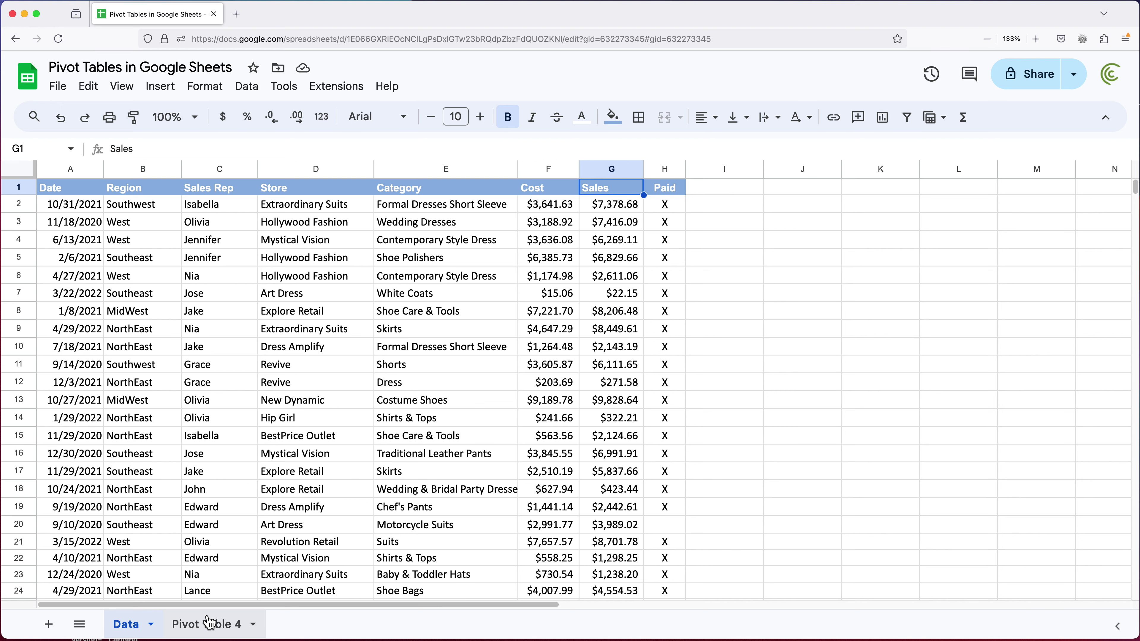
- Add Sales as a value field in the new pivot table
left_click(207, 628)
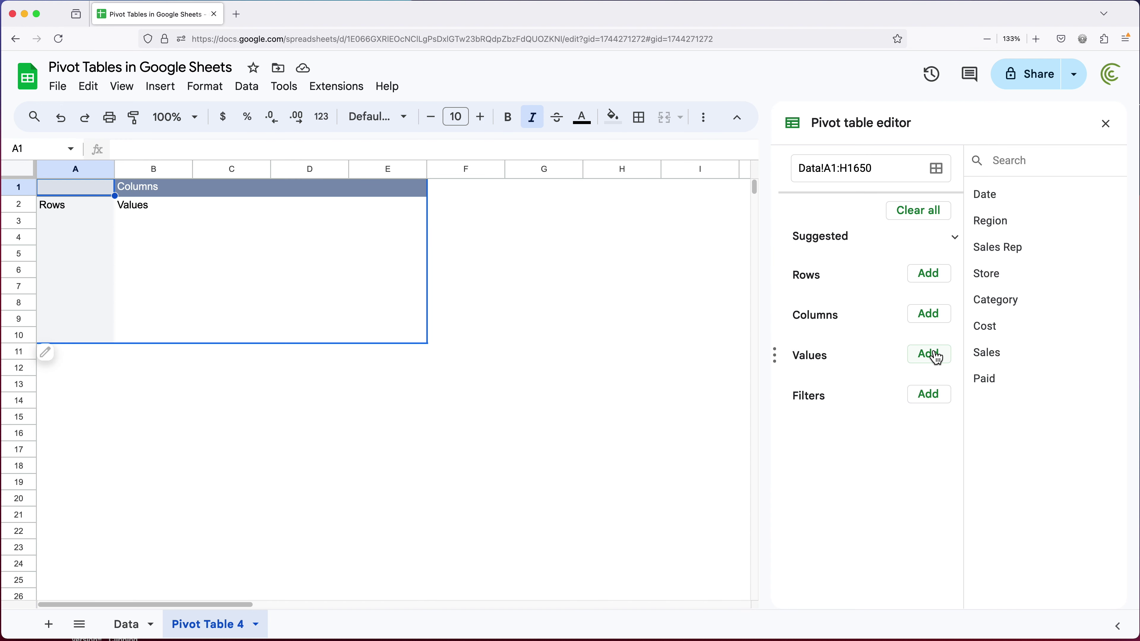
left_click(931, 359)
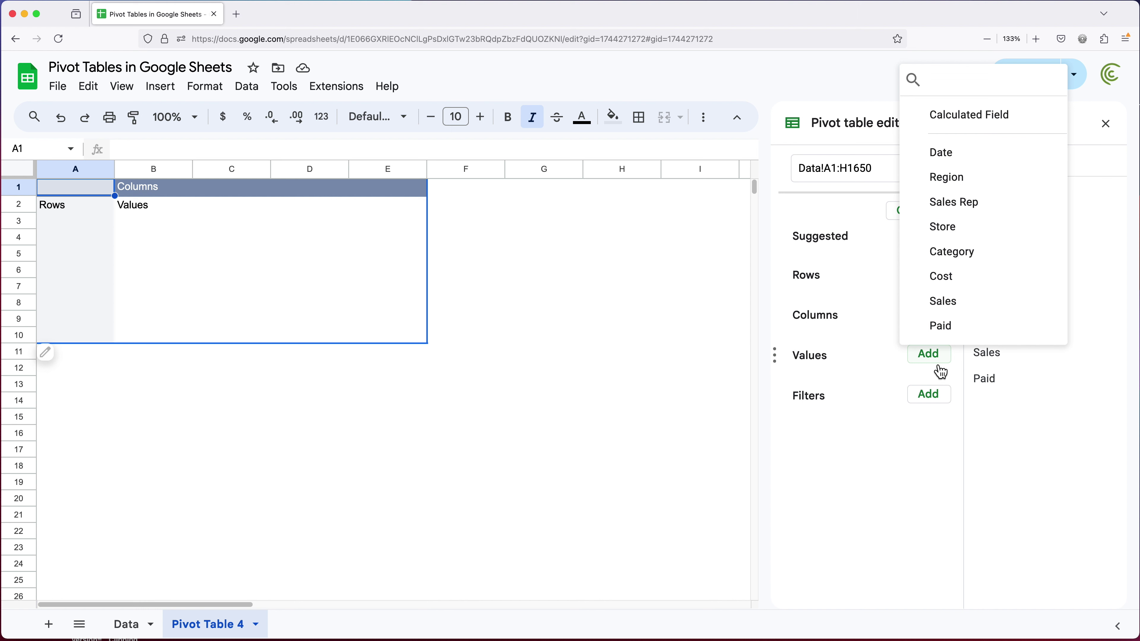
left_click(960, 312)
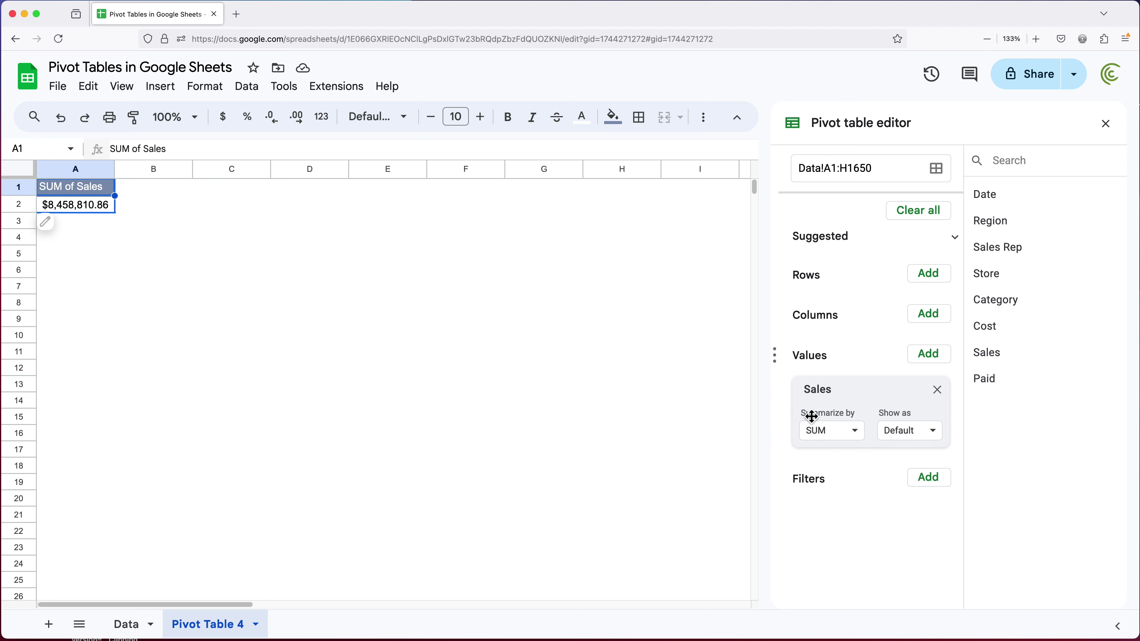
- Try AVERAGE as the summary function for the Sales values and switch it back to SUM
left_click(857, 432)
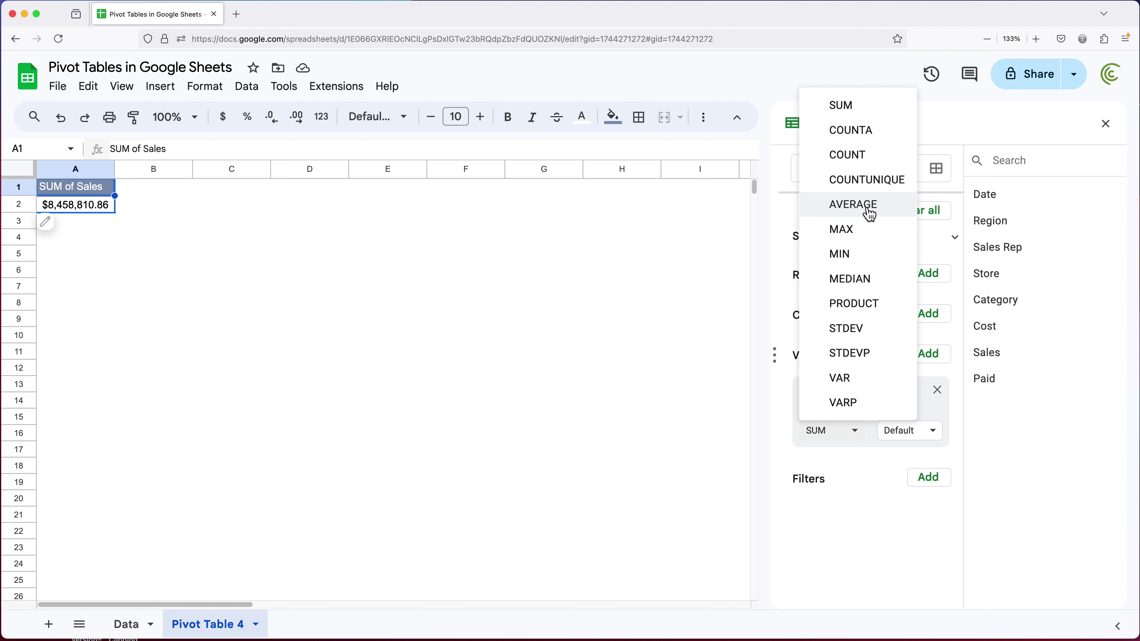
left_click(870, 215)
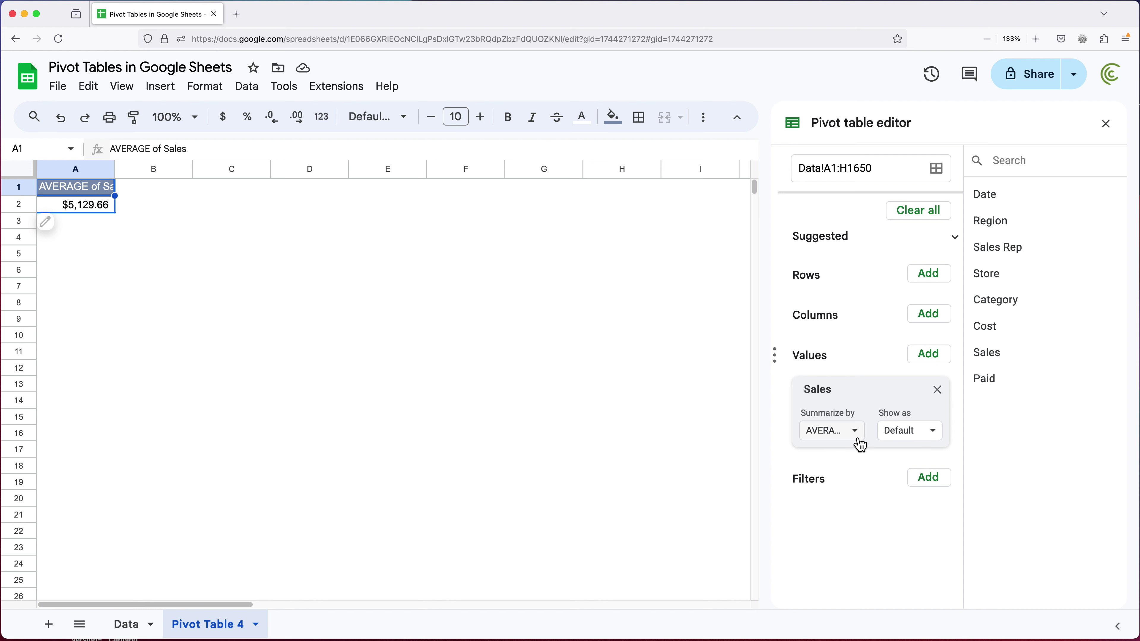
left_click(861, 446)
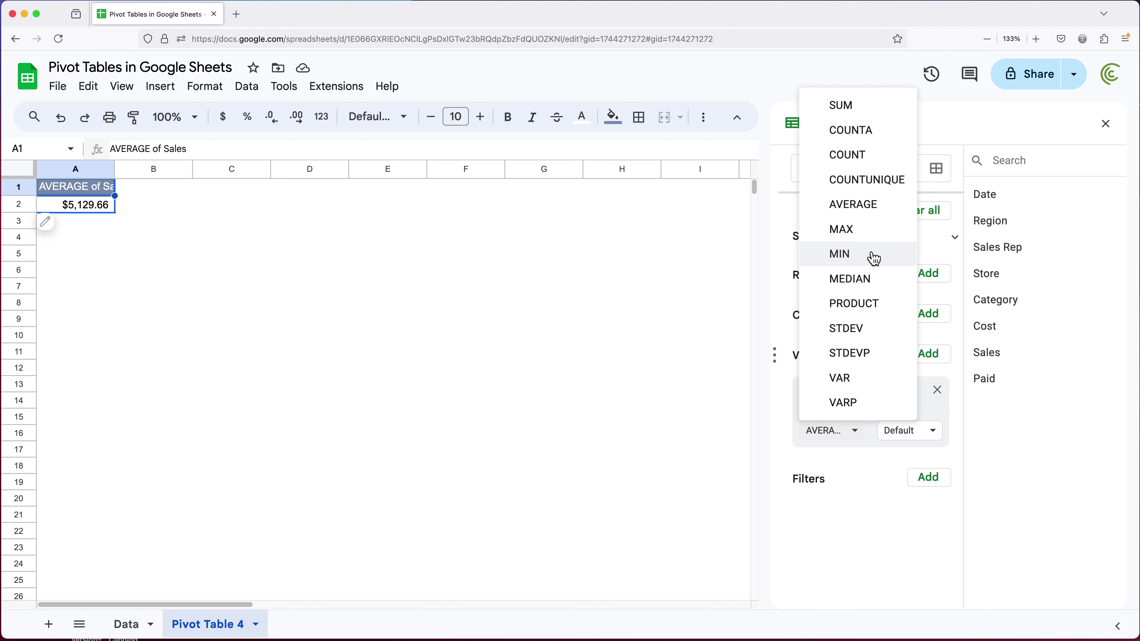
left_click(866, 114)
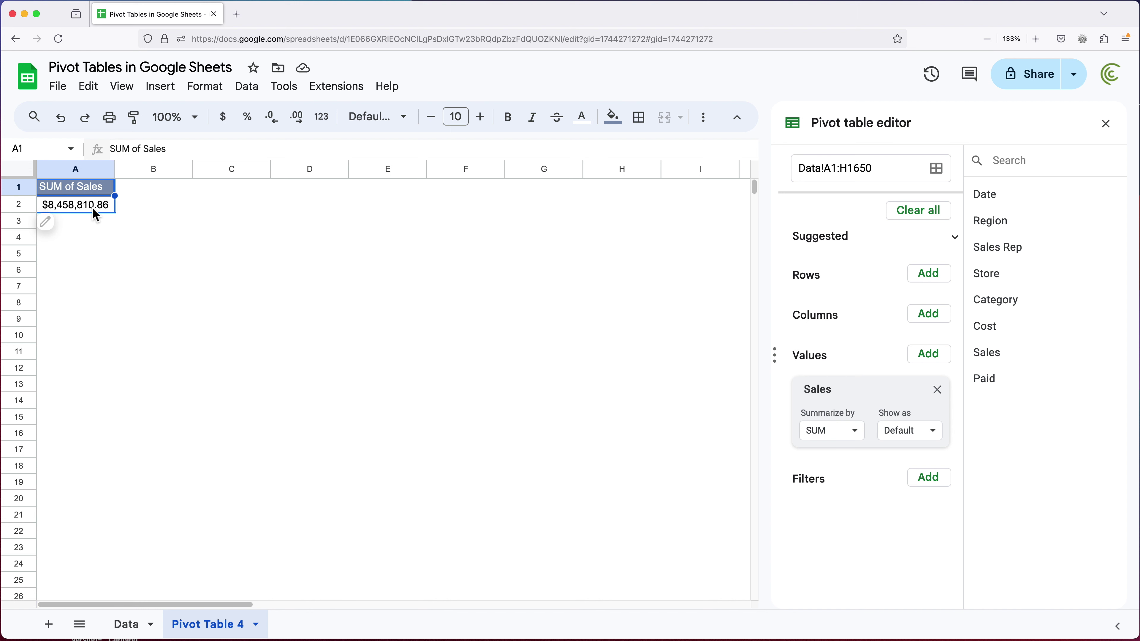
- Examine the Region column on the Data sheet, from its header through the region names listed below it
left_click(132, 632)
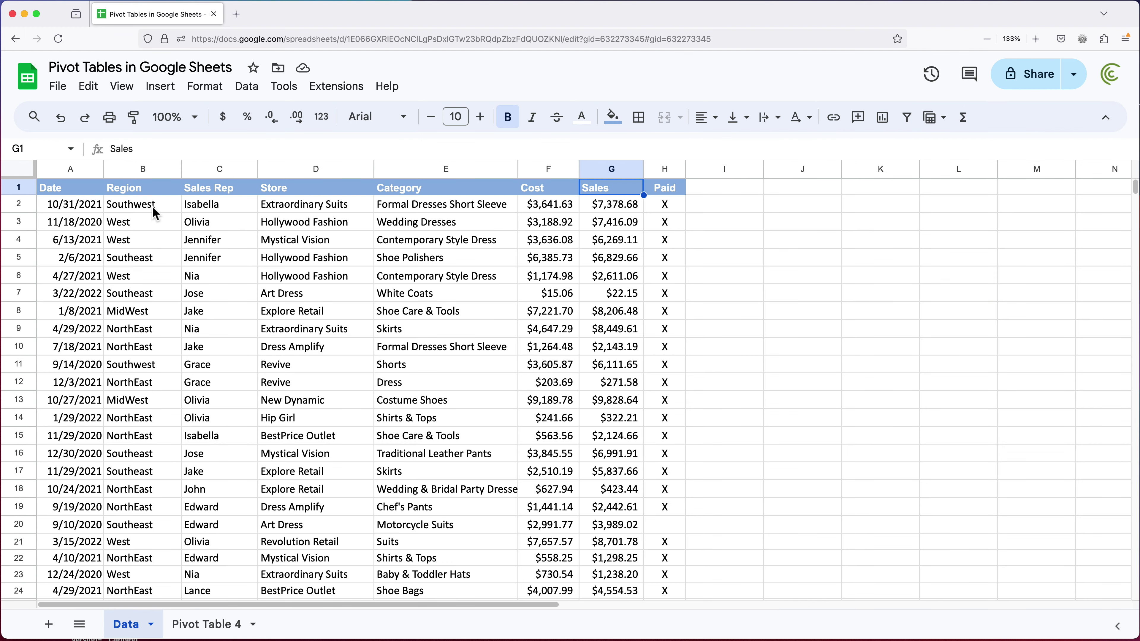
left_click(145, 198)
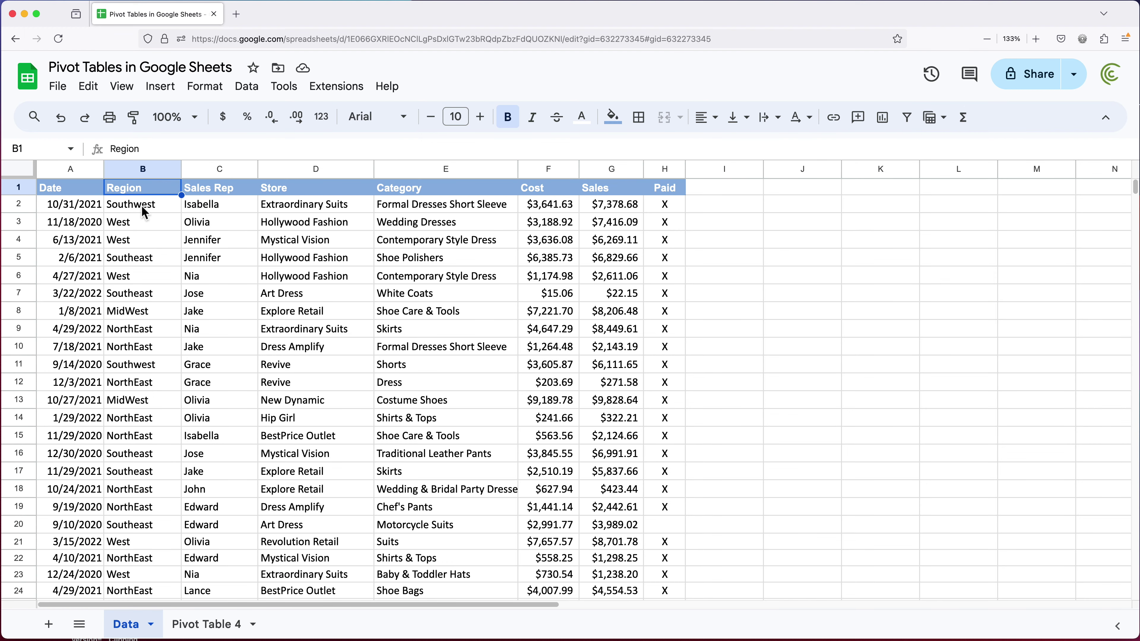
left_click_drag(142, 206, 143, 525)
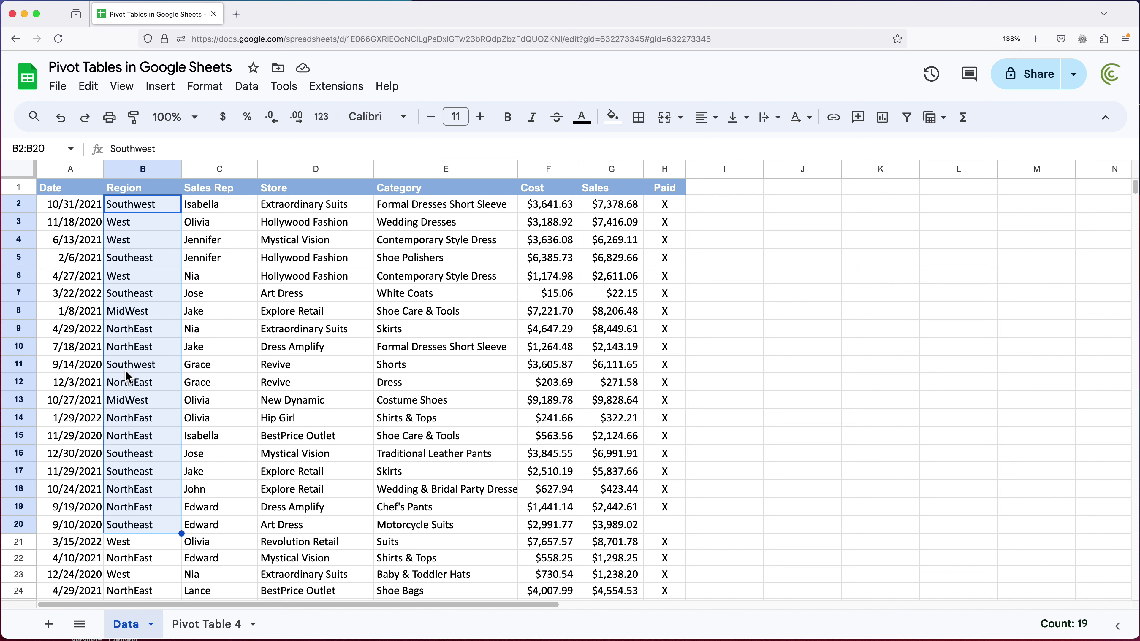
left_click(144, 193)
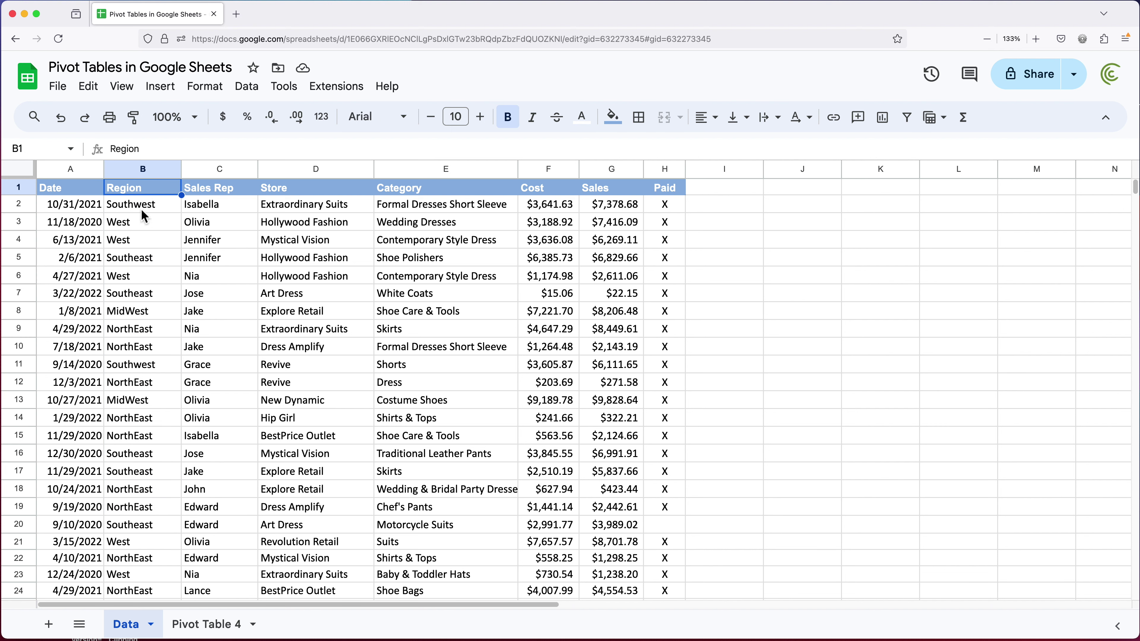
left_click(147, 172)
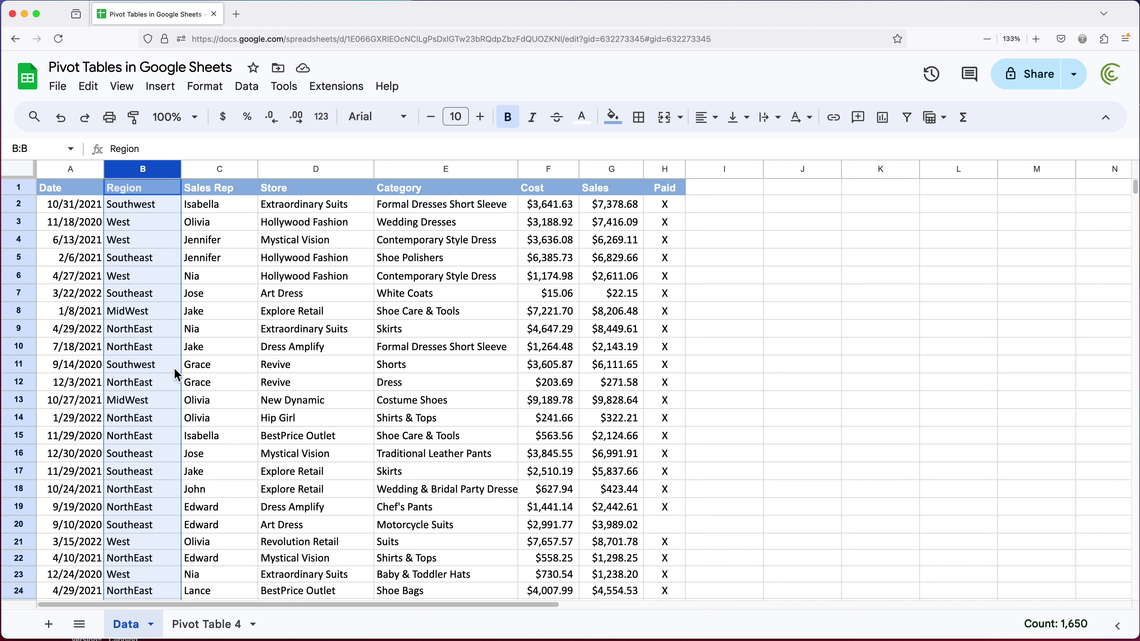
left_click(137, 263)
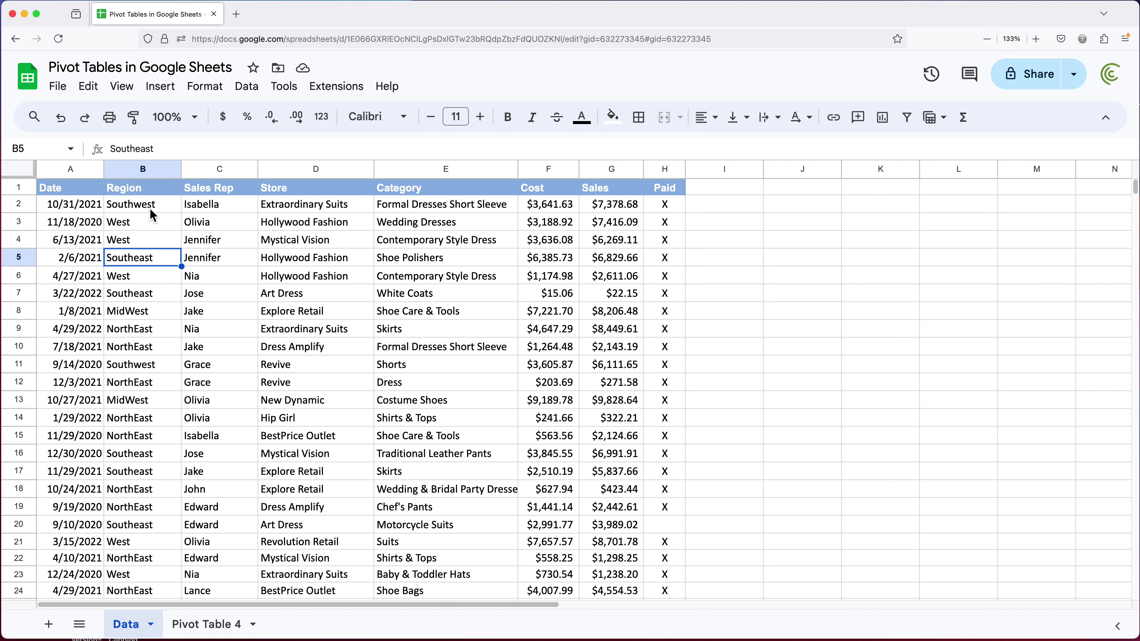
left_click(150, 208)
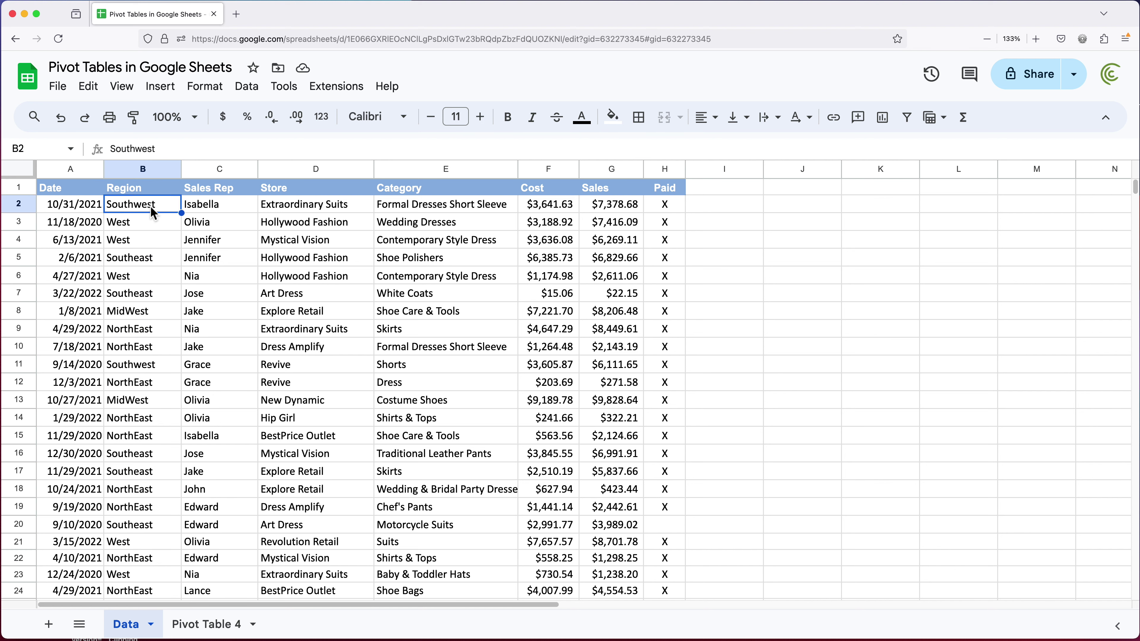
- Add Region as the row field of the pivot table to break the sales down by region
left_click(211, 628)
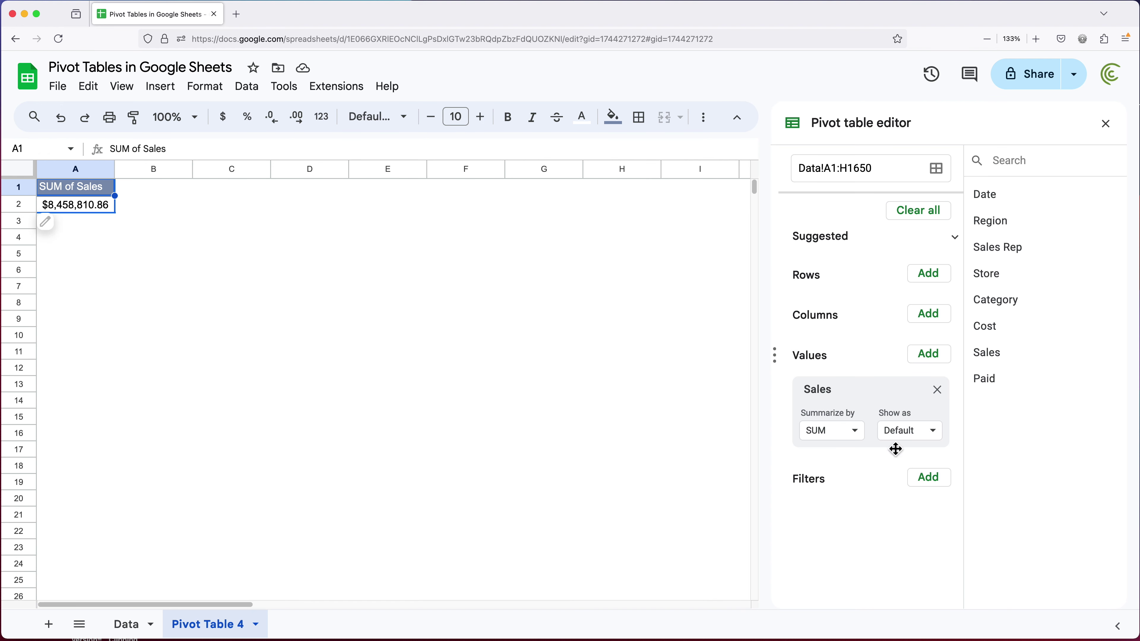
left_click(936, 285)
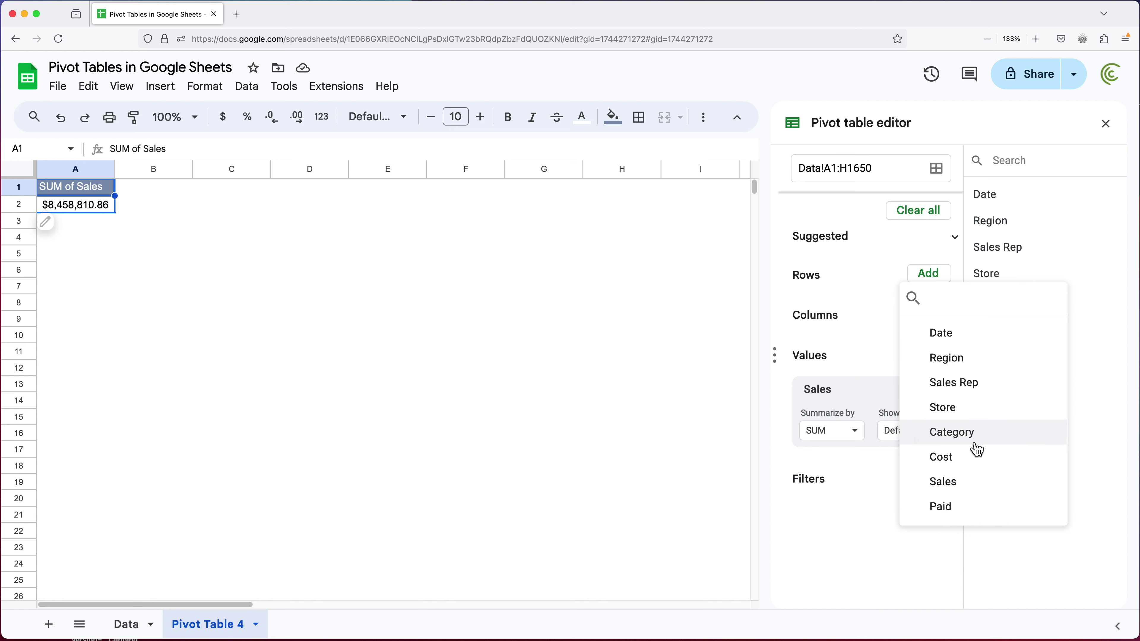
left_click(978, 367)
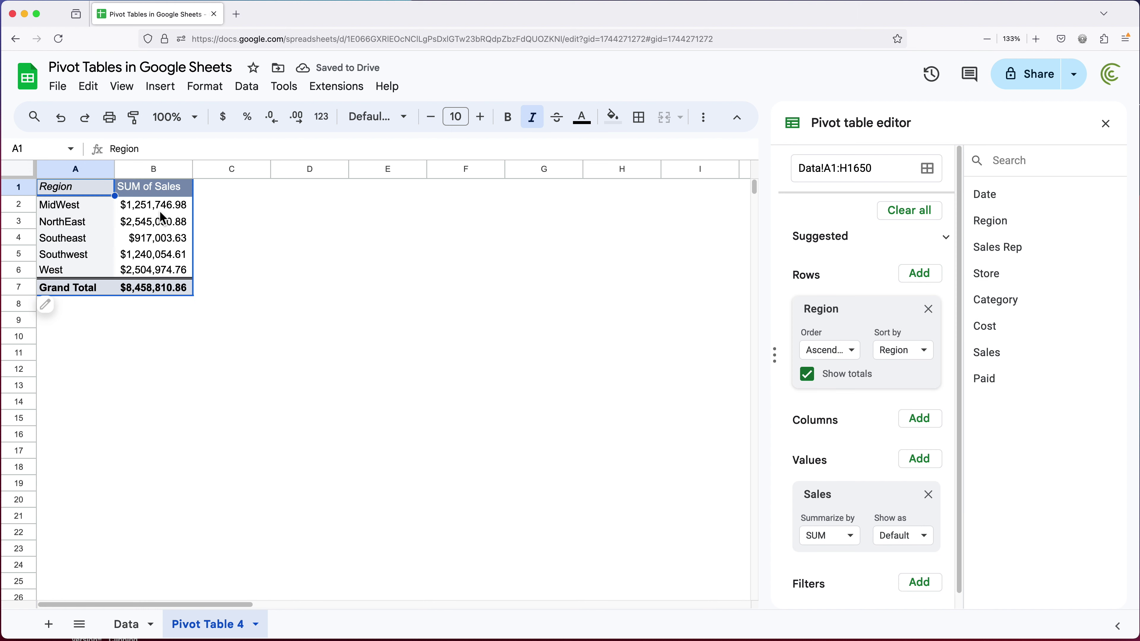
- Review the pivot table's region names and their summed sales, row by row from MidWest to West
left_click_drag(159, 209, 176, 271)
left_click_drag(89, 205, 84, 268)
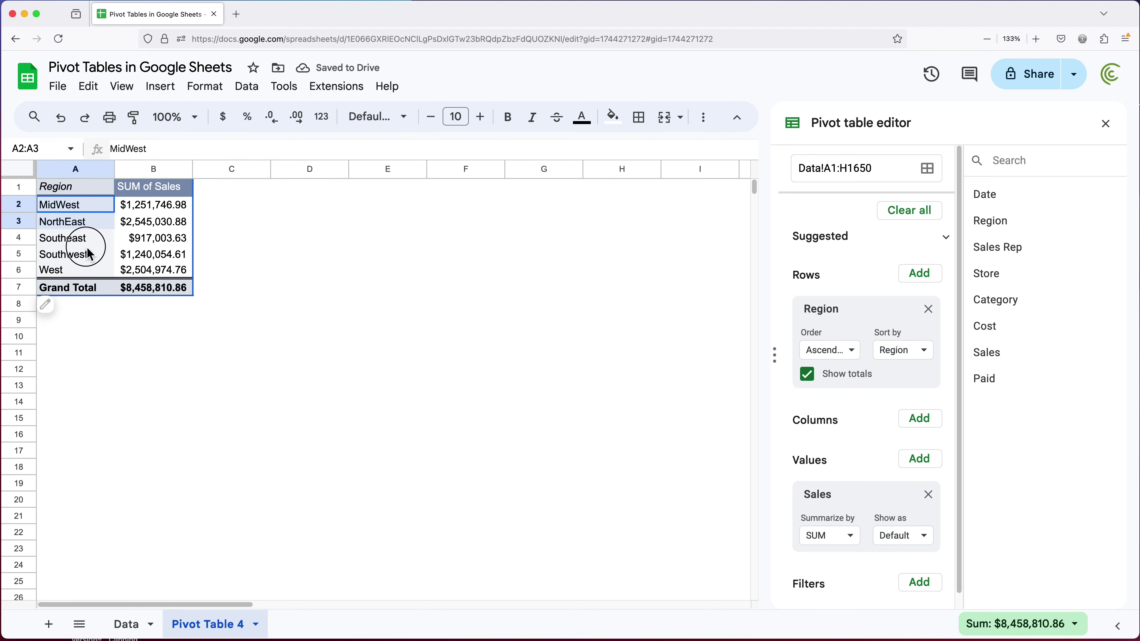
left_click(148, 252)
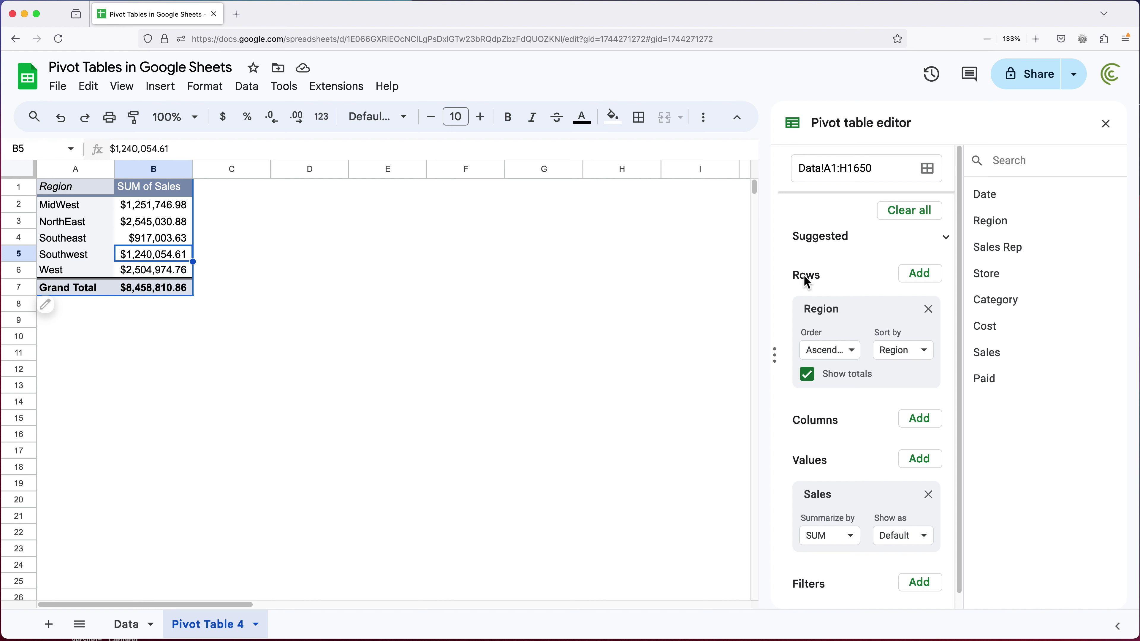
left_click(59, 206)
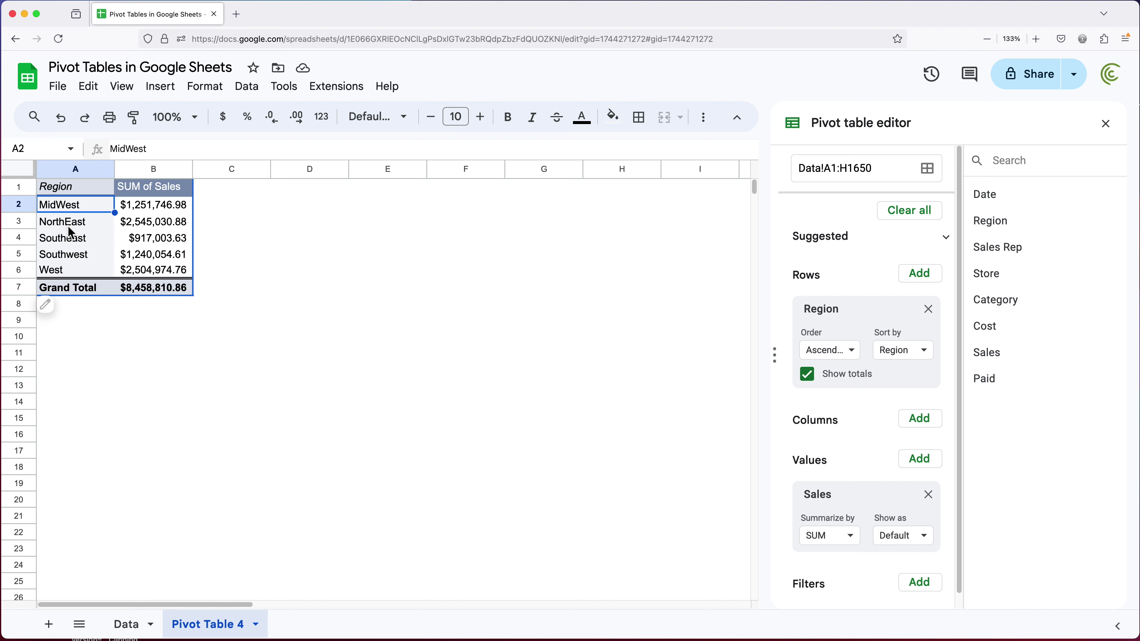
left_click_drag(68, 207, 68, 269)
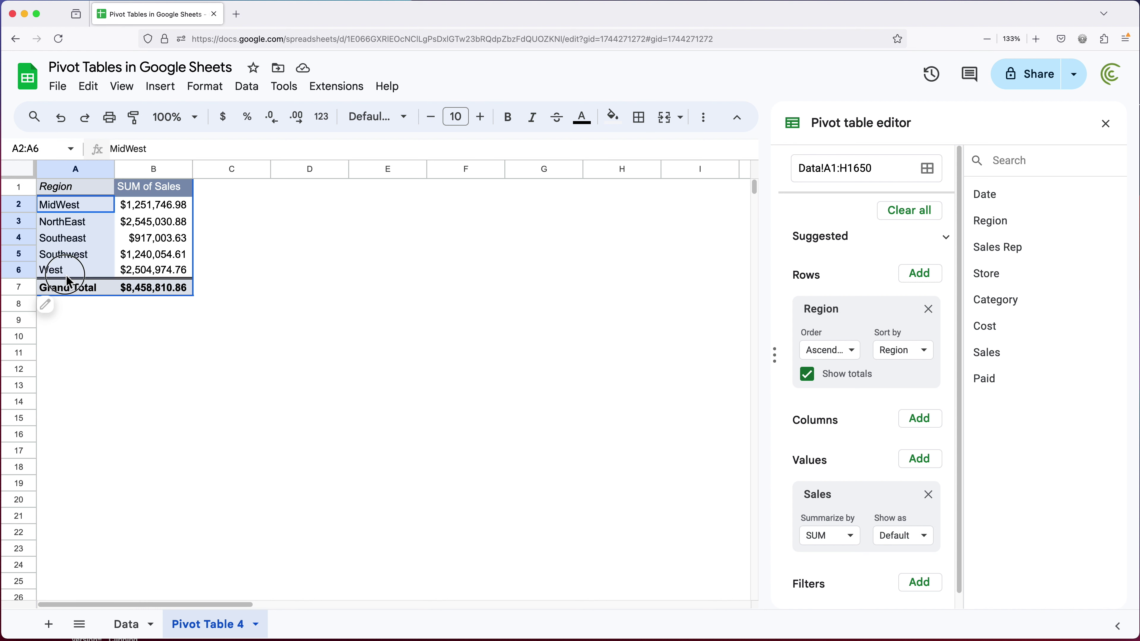
left_click_drag(25, 211, 25, 272)
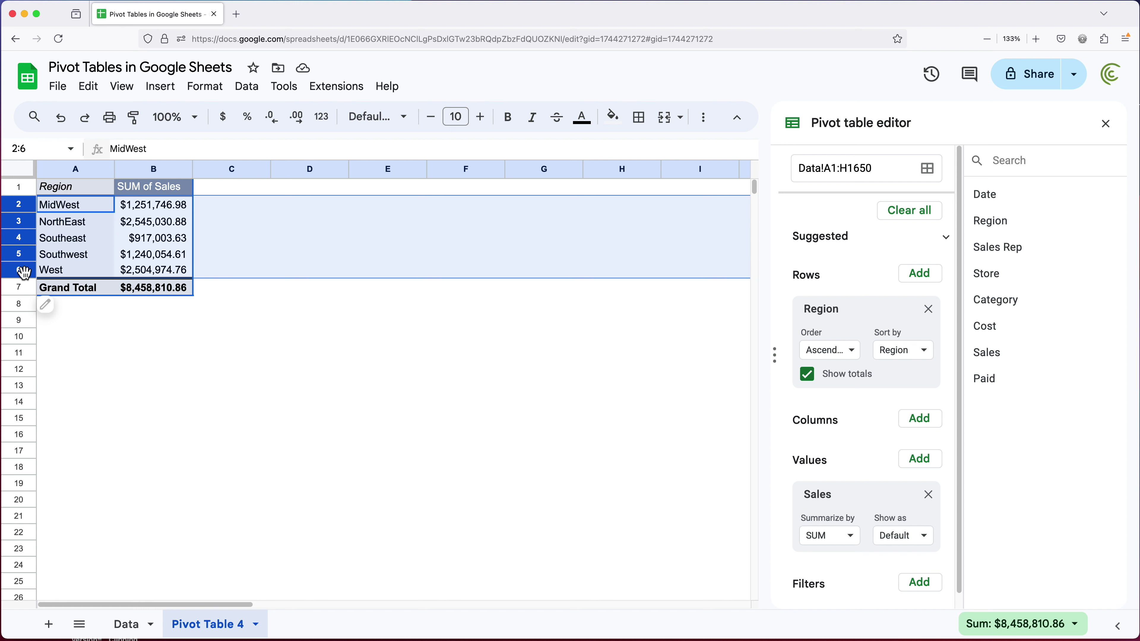
- Try Region as the pivot table's column field instead of its row field and move it back to Rows
left_click(81, 205)
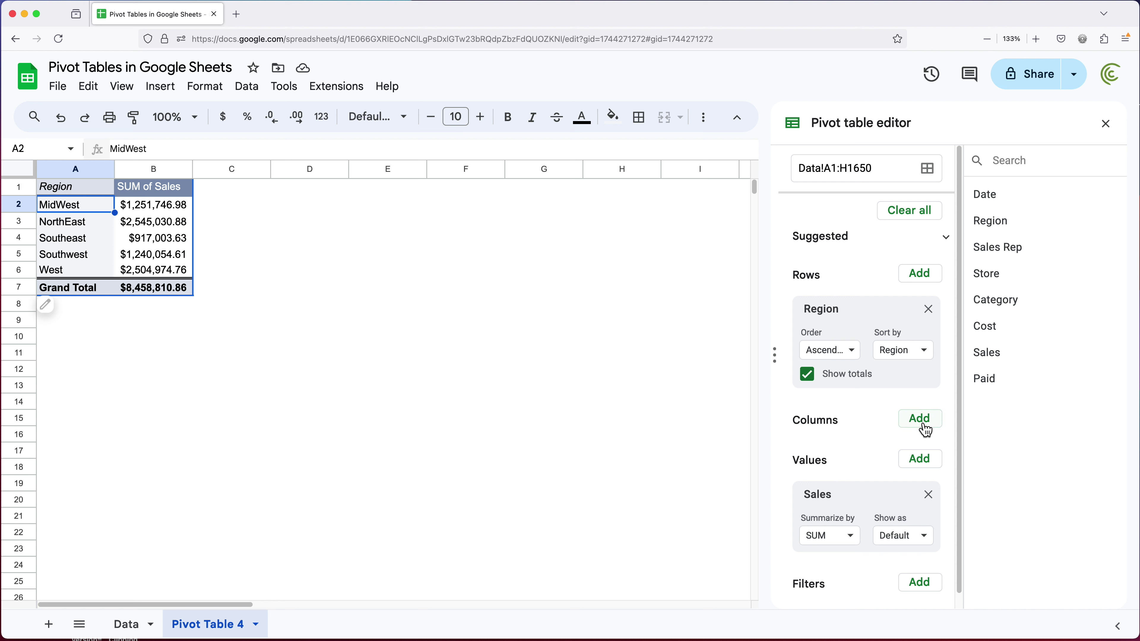
left_click(929, 310)
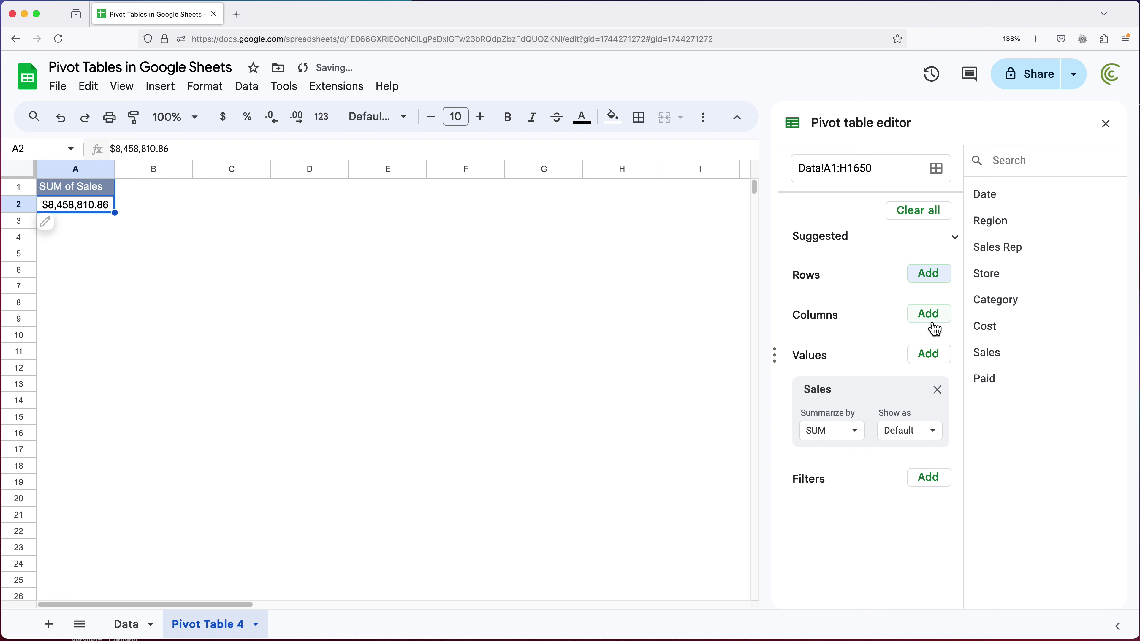
left_click(935, 322)
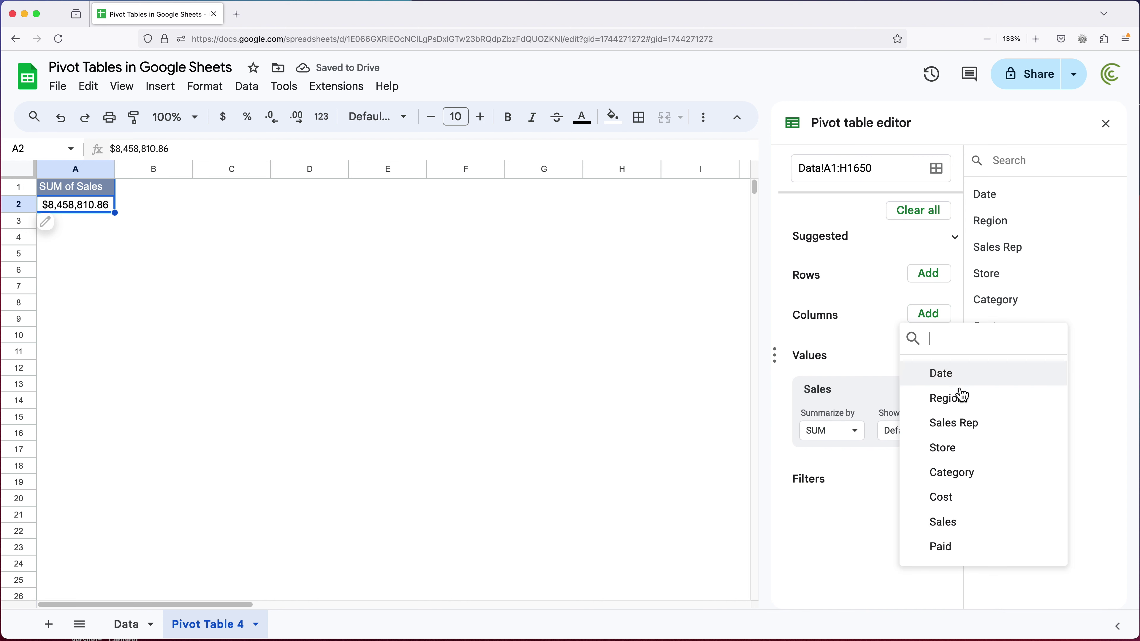
left_click(953, 399)
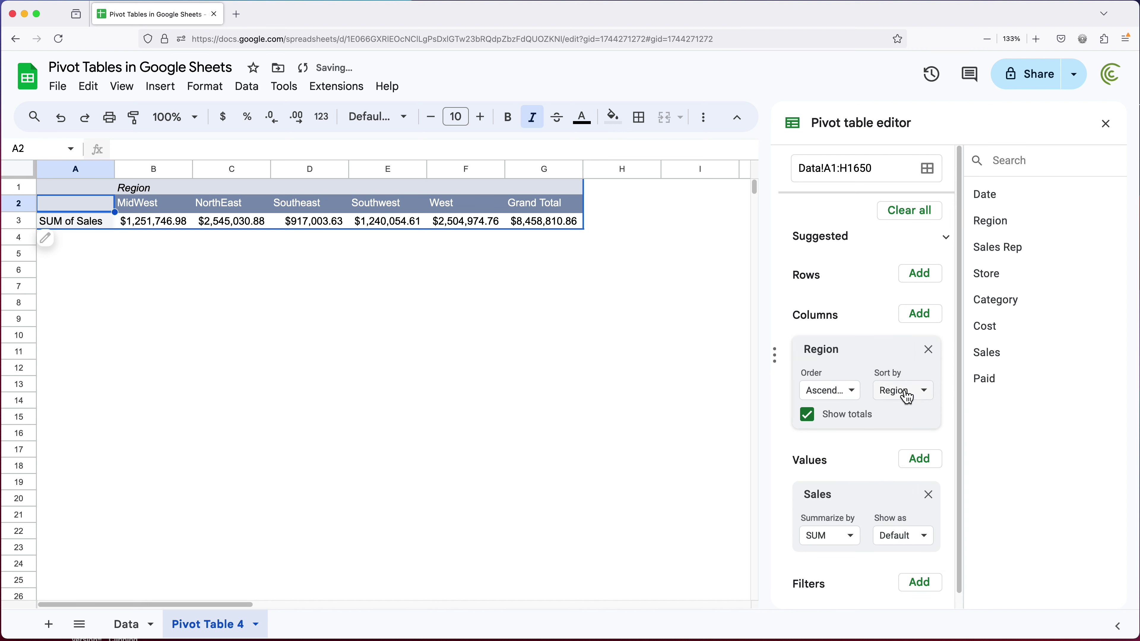
left_click(147, 205)
left_click_drag(219, 204, 451, 205)
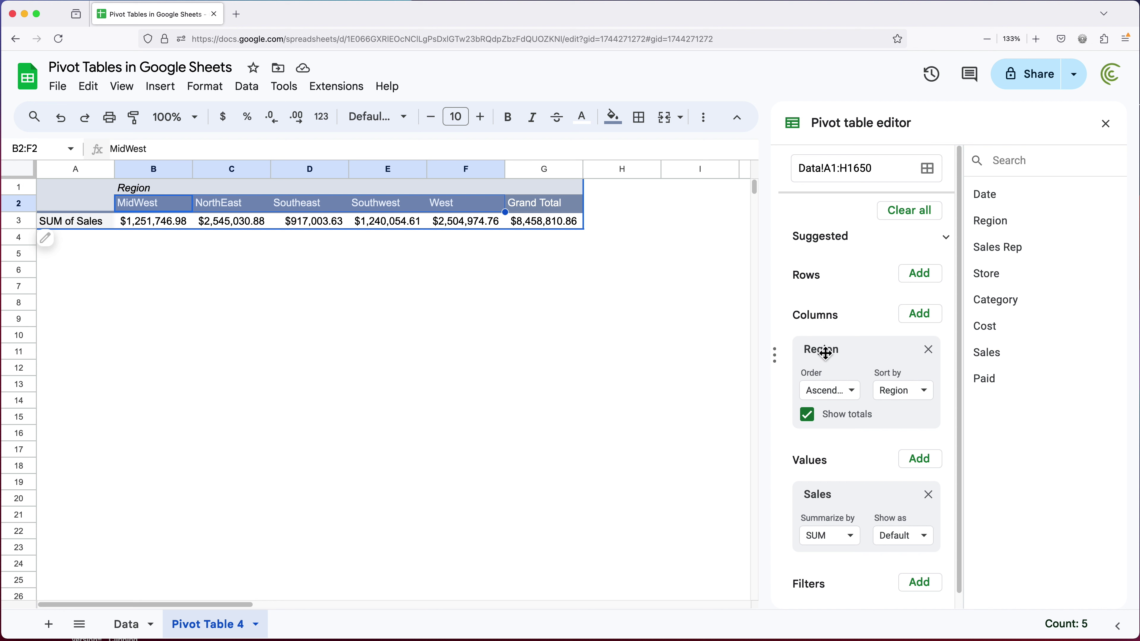
left_click_drag(828, 352, 836, 305)
left_click_drag(64, 209, 70, 279)
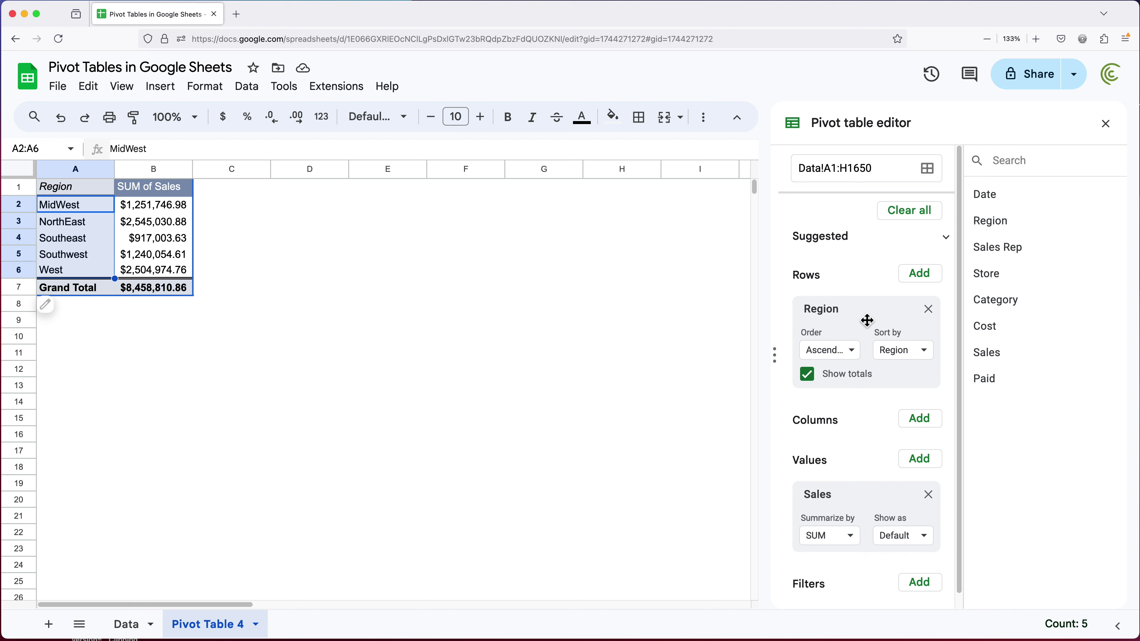
- Move the Region field of the pivot table from Rows to Filters
scroll(866, 321, "down", 1)
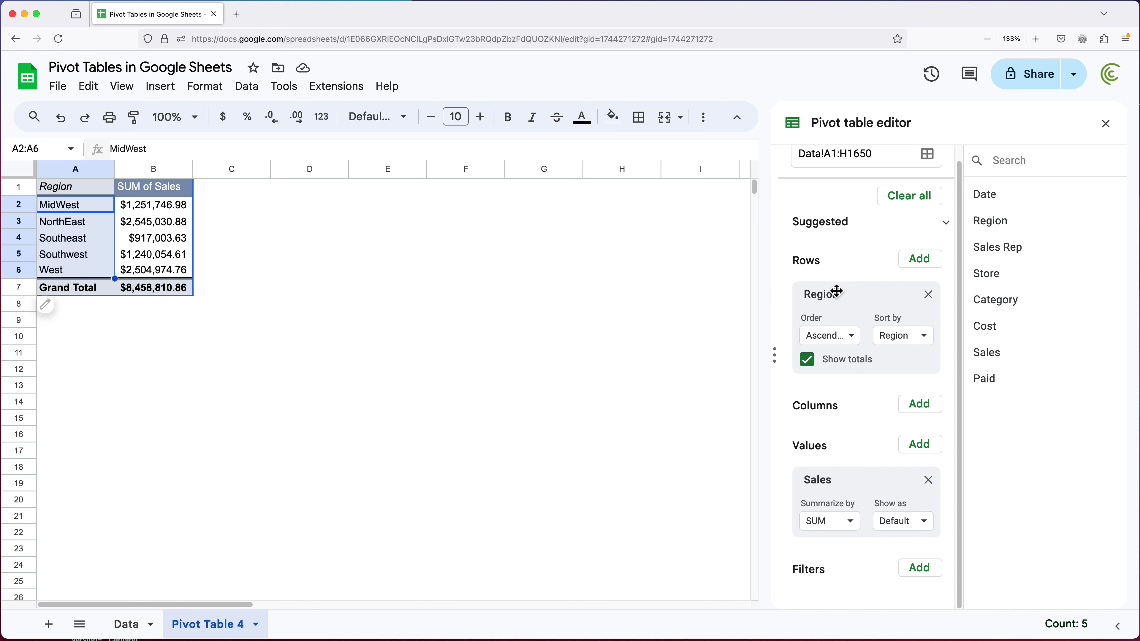
left_click_drag(851, 301, 874, 533)
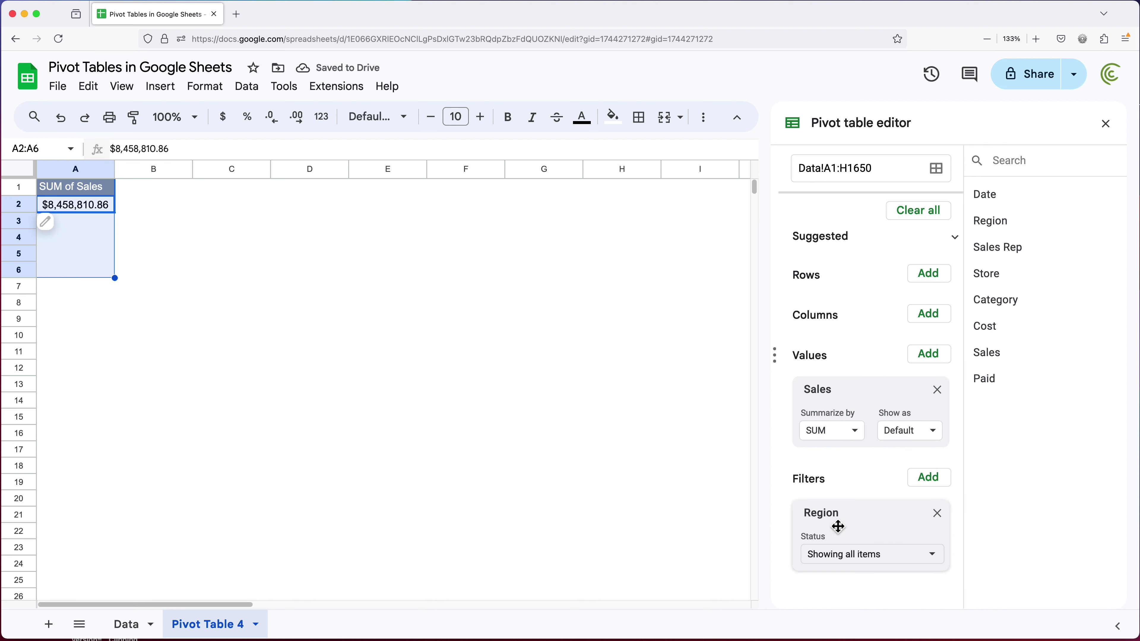
left_click(81, 206)
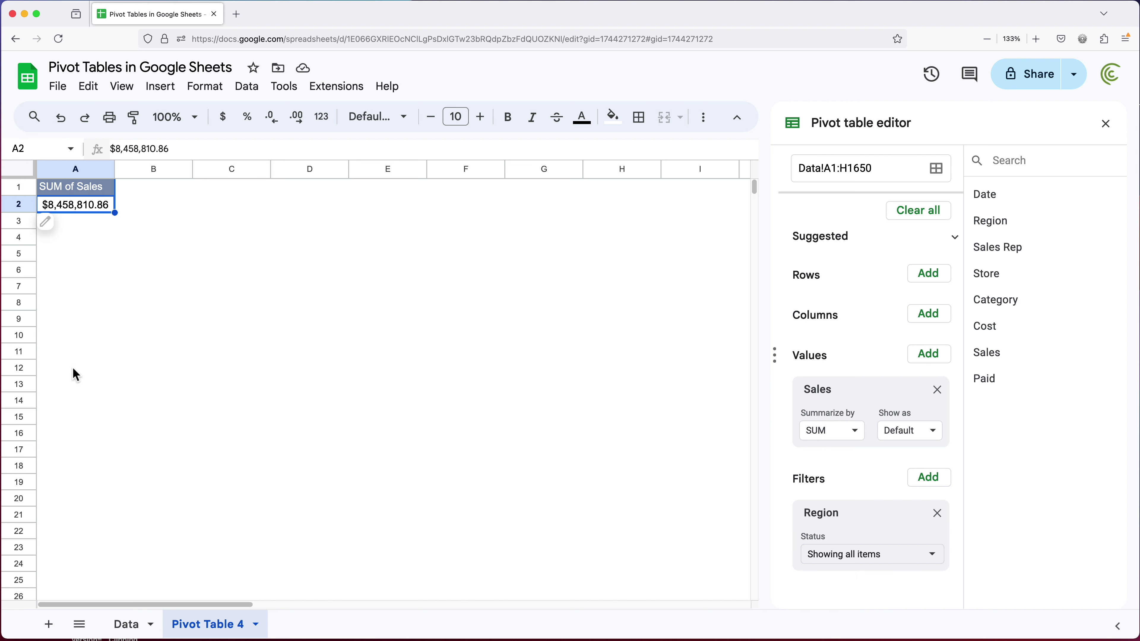
- Filter the pivot table by Region values so that only MidWest is included
left_click(877, 558)
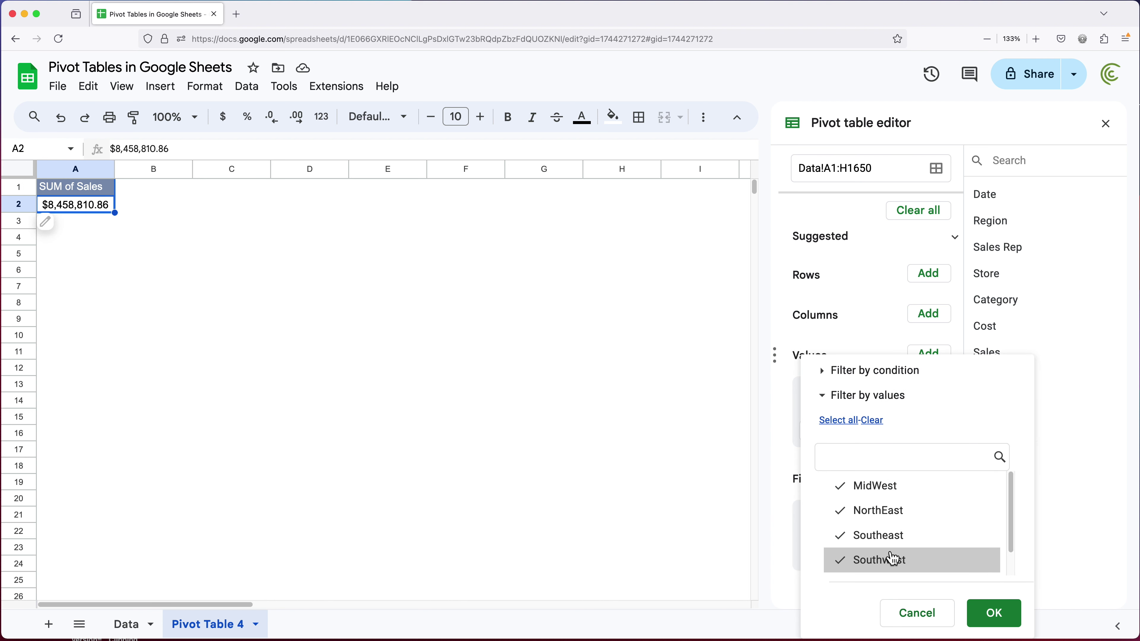
left_click(878, 432)
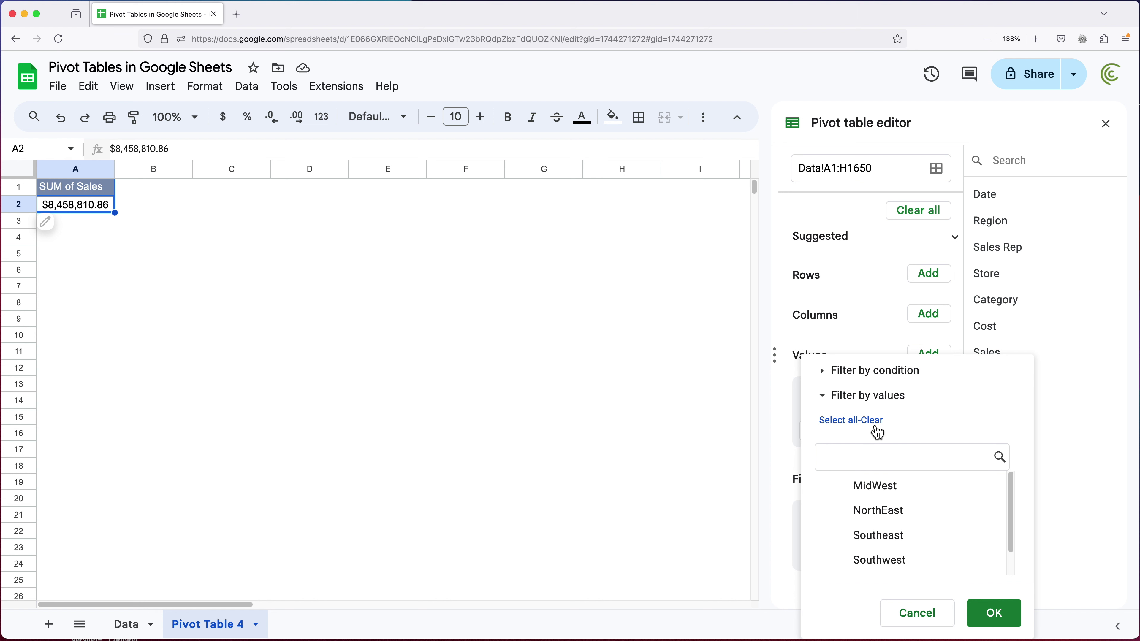
left_click(881, 489)
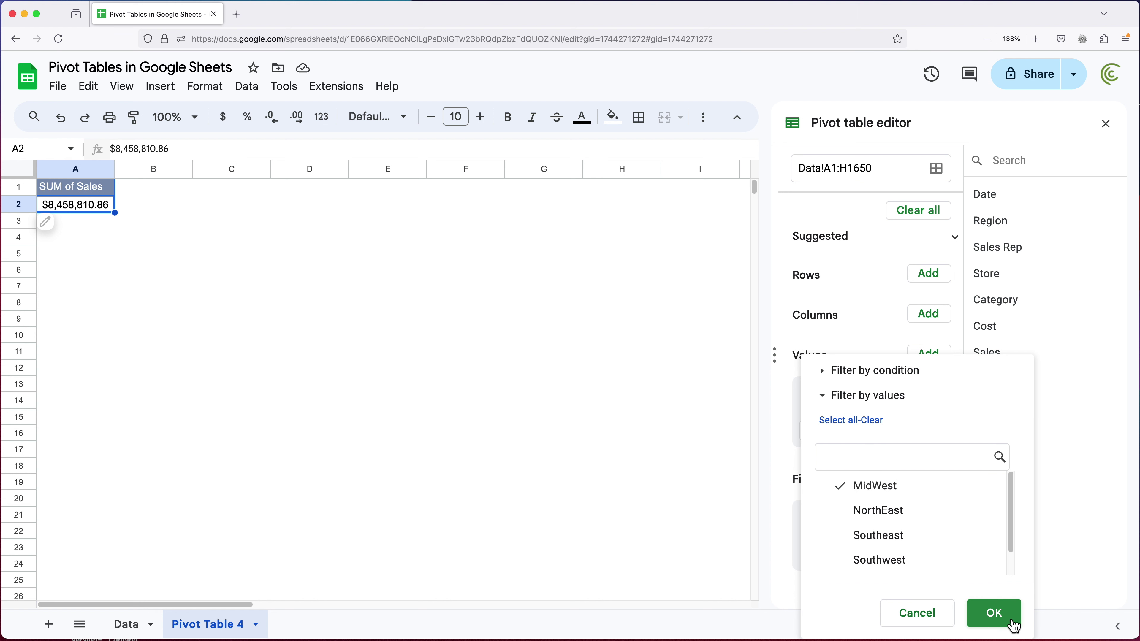
left_click(1000, 616)
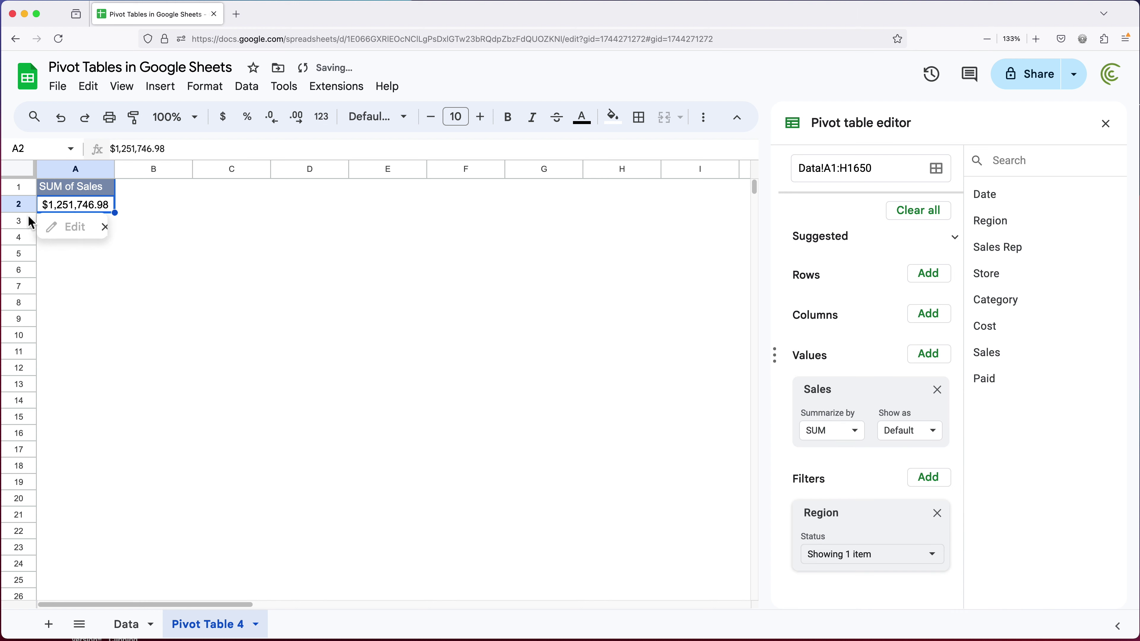
- Change the Region filter so that Southeast is the only region included
left_click(920, 560)
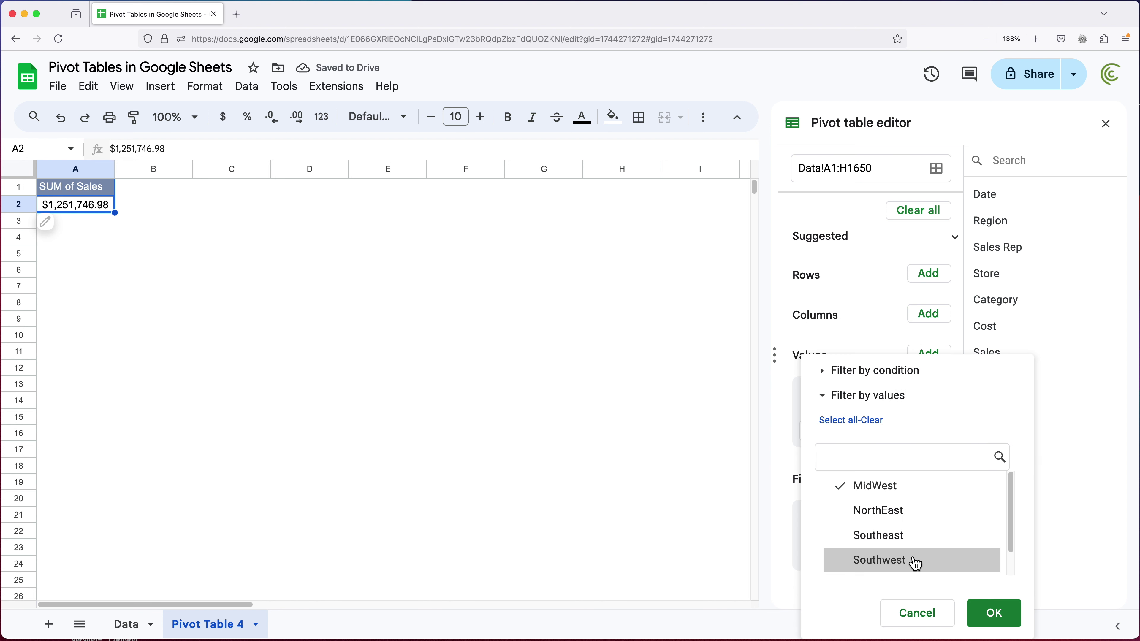
left_click(879, 501)
left_click(878, 537)
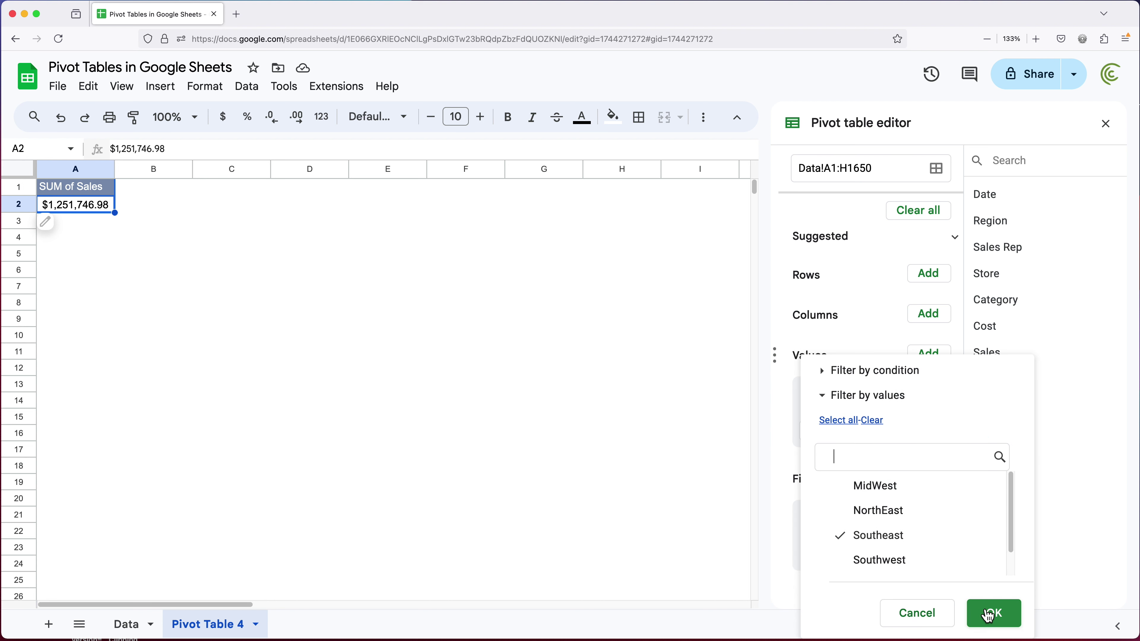
left_click(995, 612)
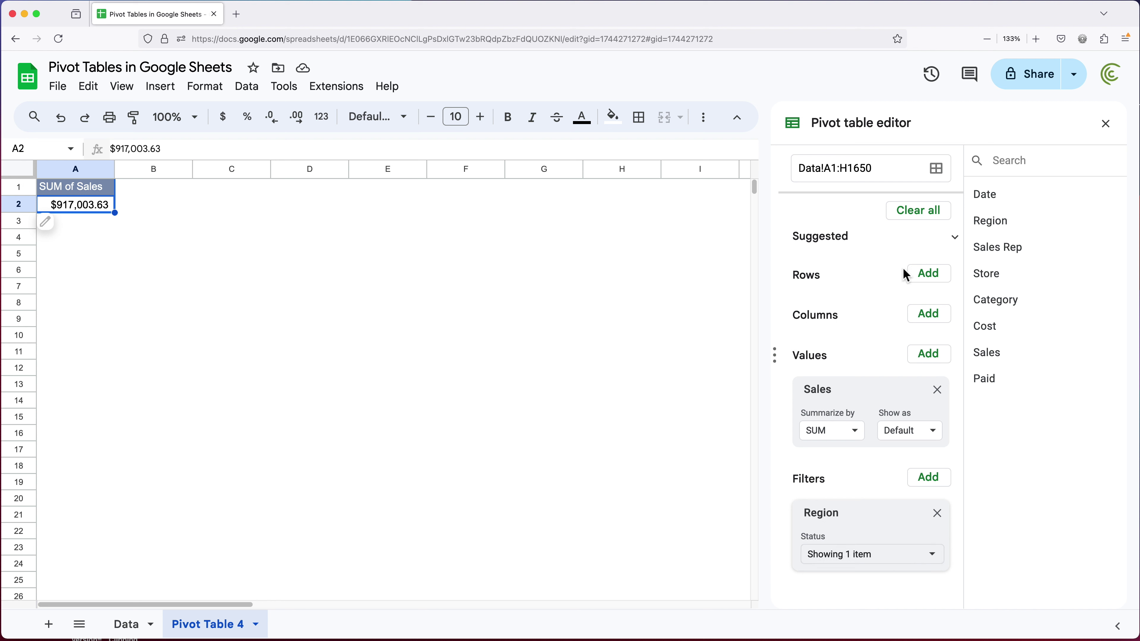
- Reset the Region filter to include all regions and move the Region field back to Rows
left_click(923, 556)
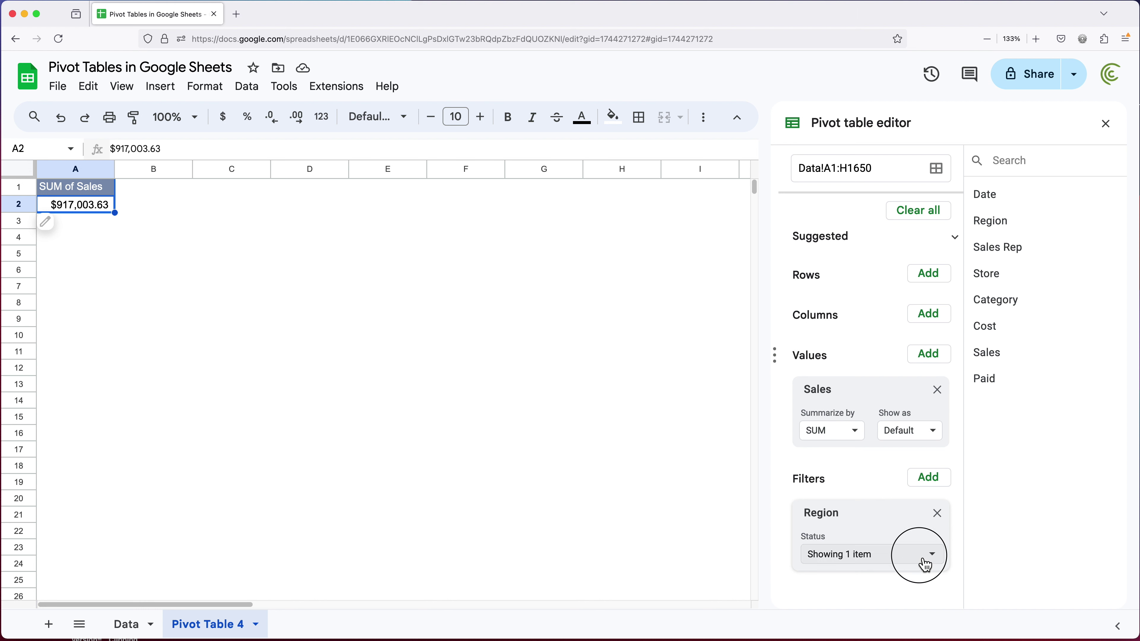
left_click(835, 422)
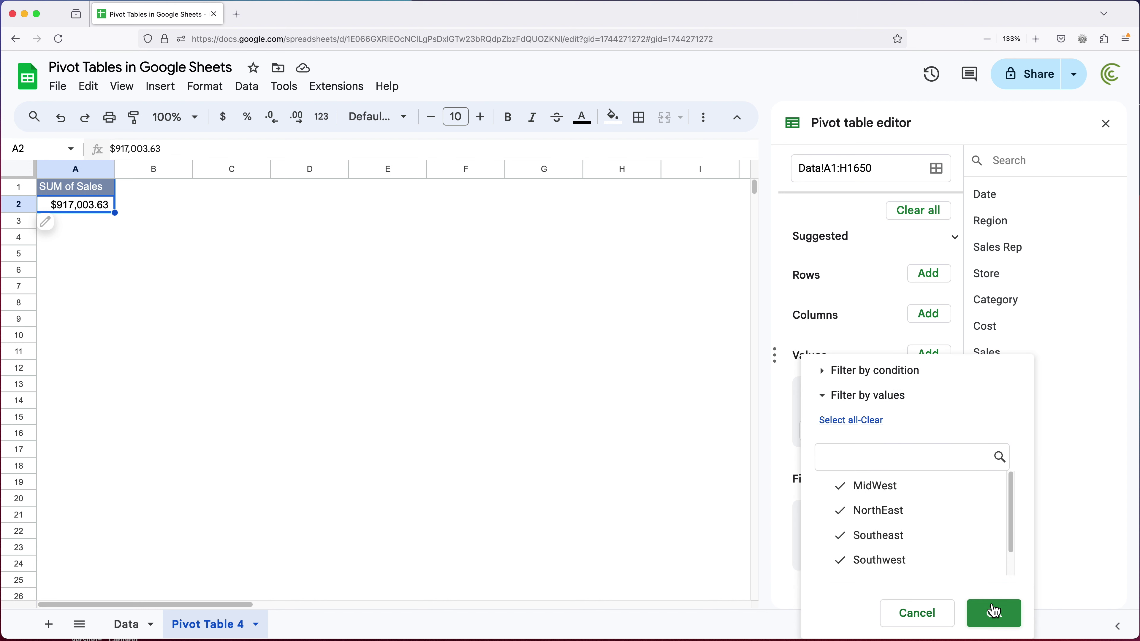
left_click(996, 617)
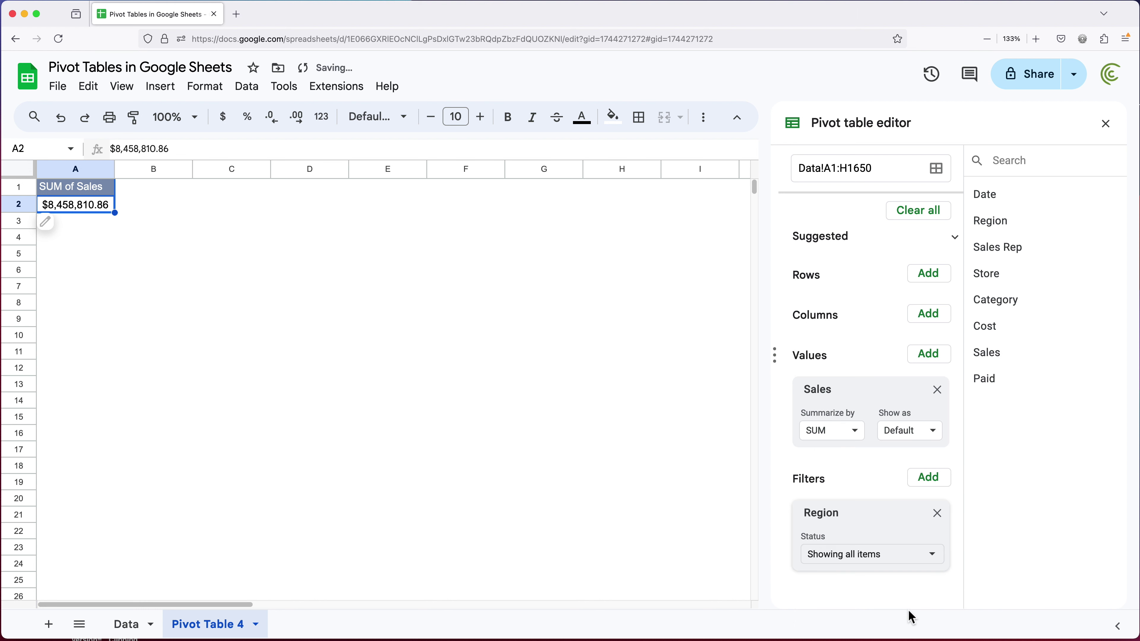
left_click_drag(843, 522, 848, 314)
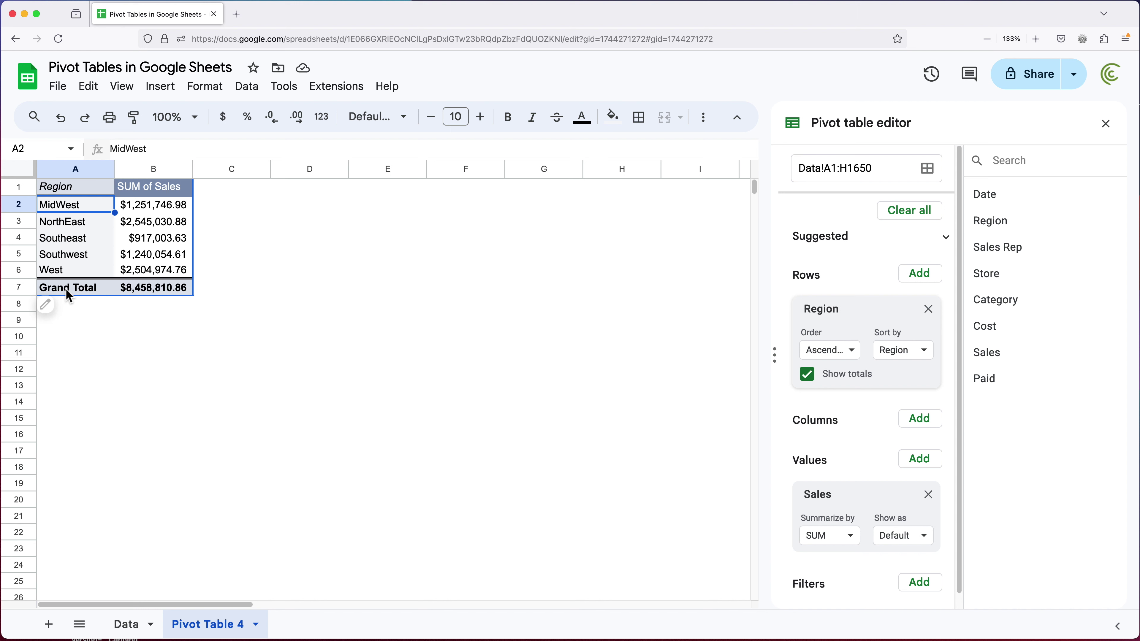
- Check the Grand Total row, turn off Show totals for the Region rows and turn it on again
left_click_drag(65, 289, 188, 298)
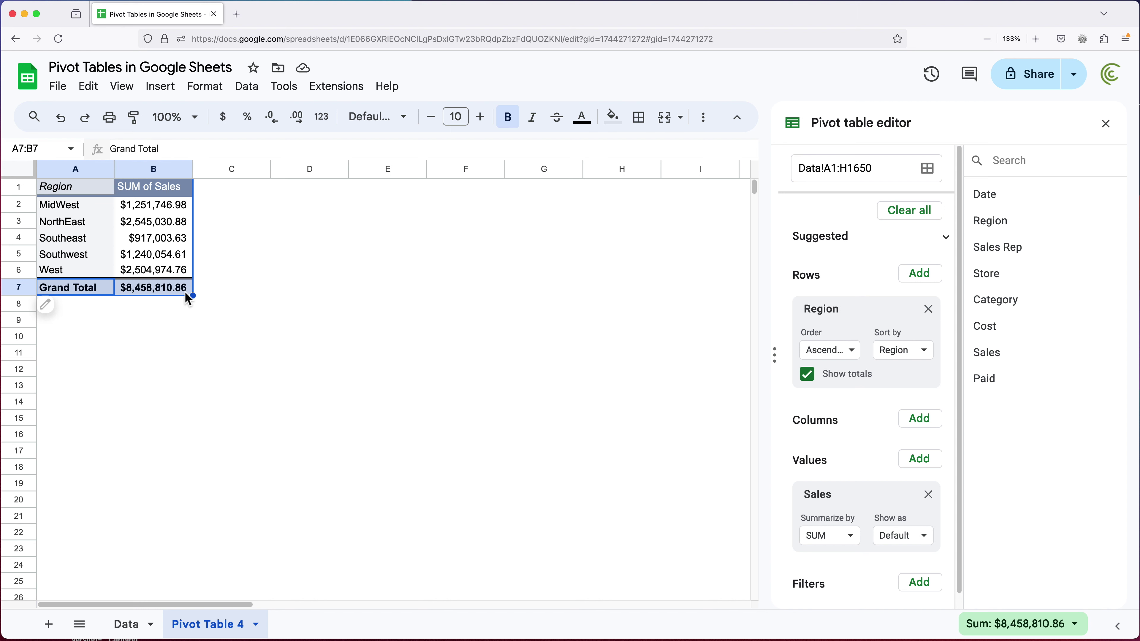
left_click(165, 293)
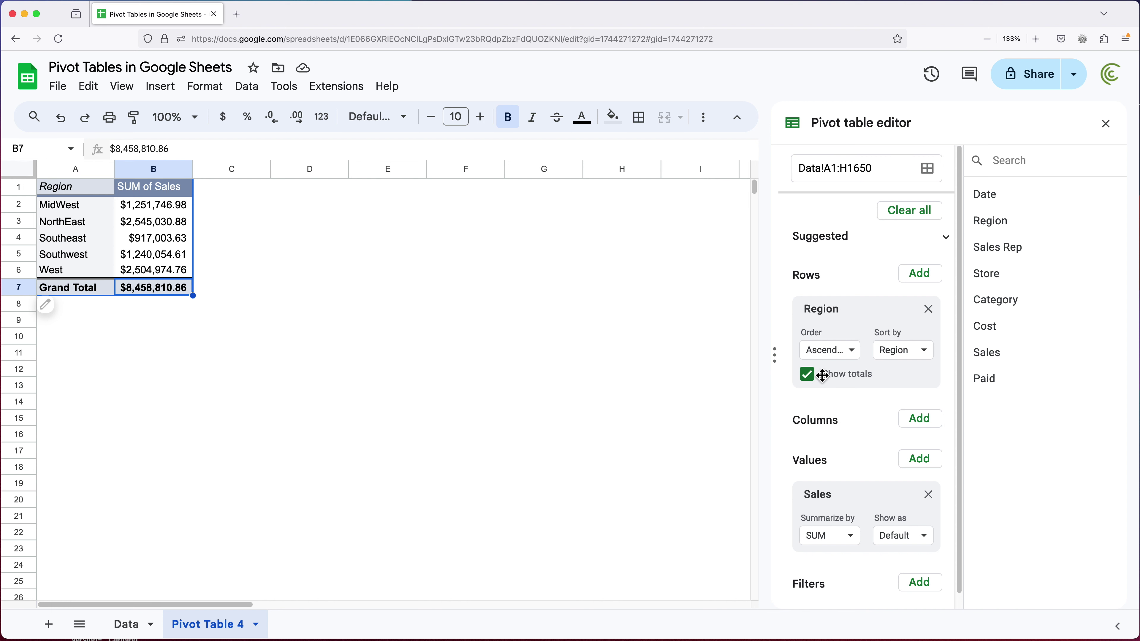
left_click(808, 375)
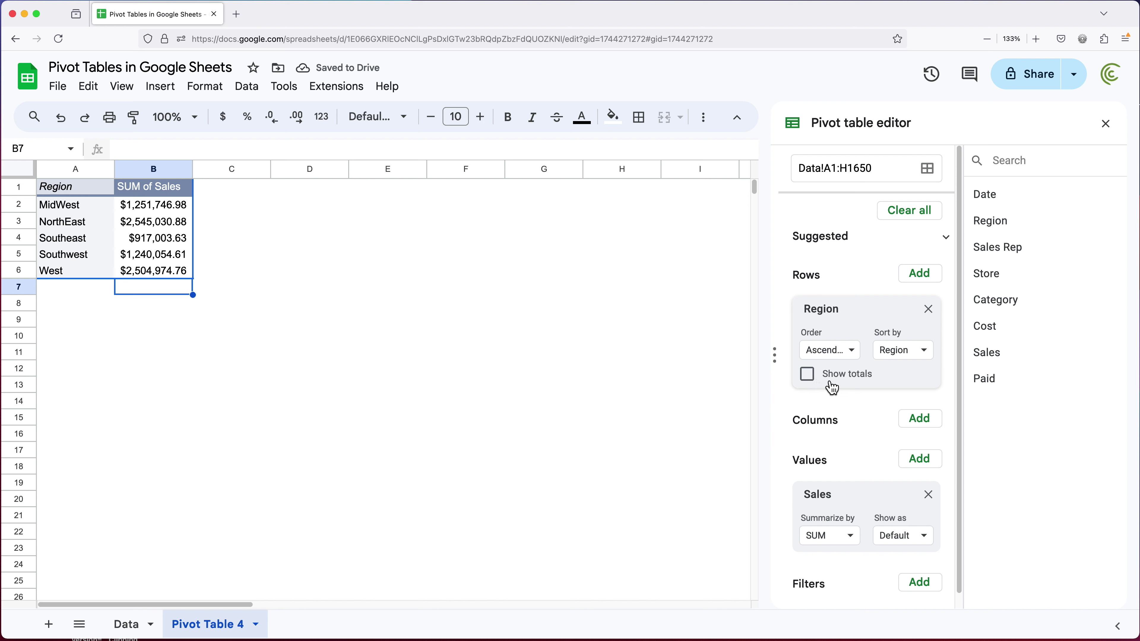
left_click(808, 375)
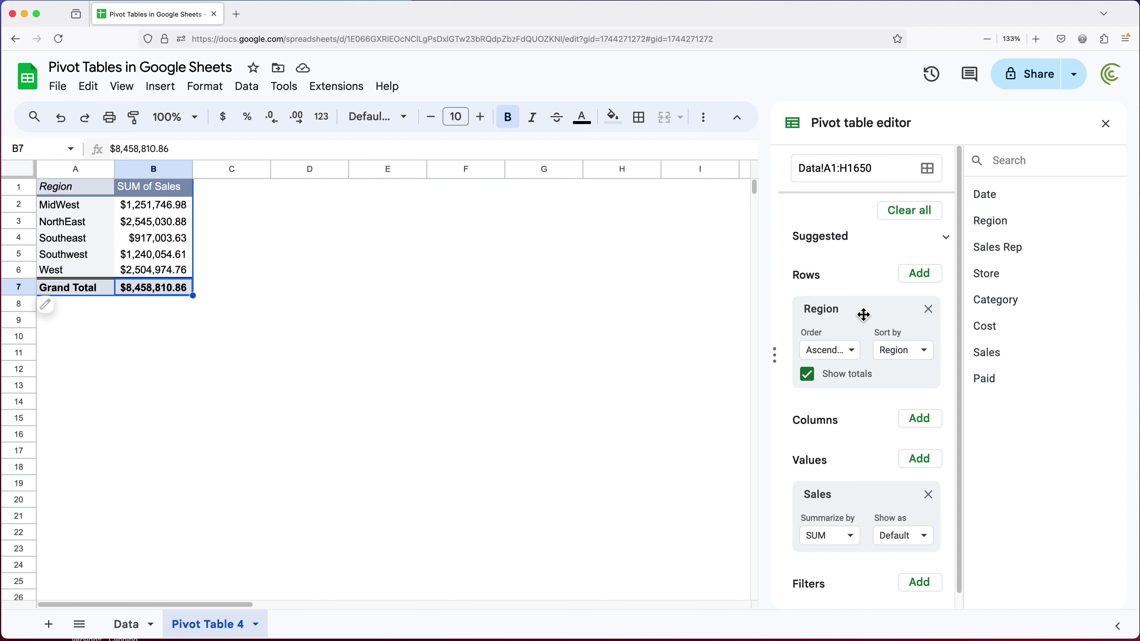
- Try Descending order for the region names in the pivot table and switch back to Ascending
left_click_drag(66, 208, 72, 269)
left_click(68, 257)
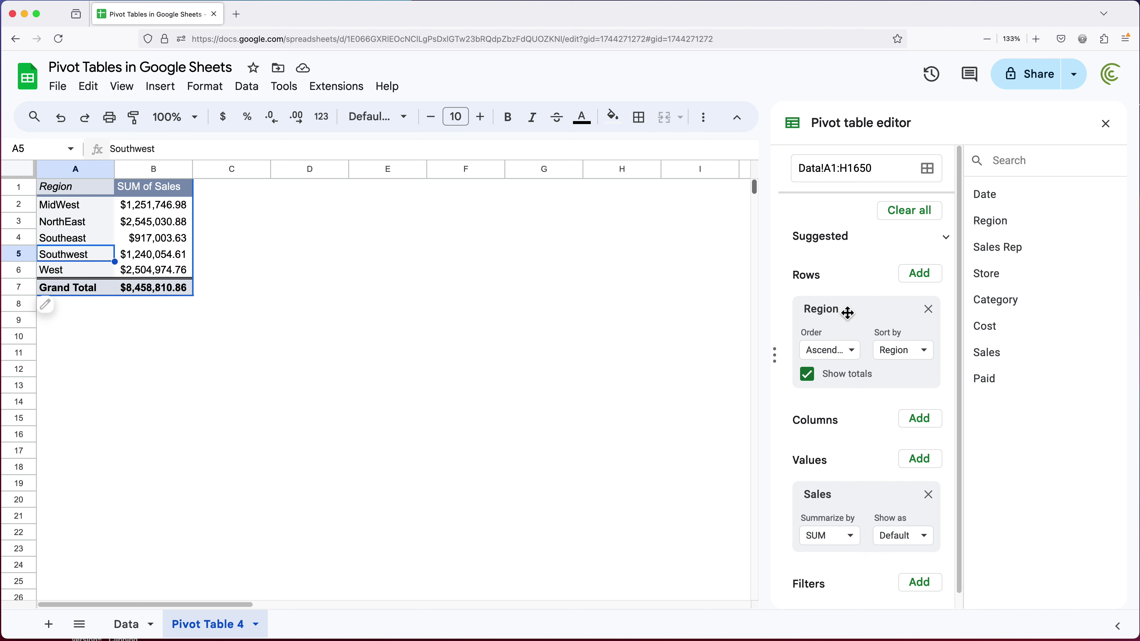
left_click(844, 359)
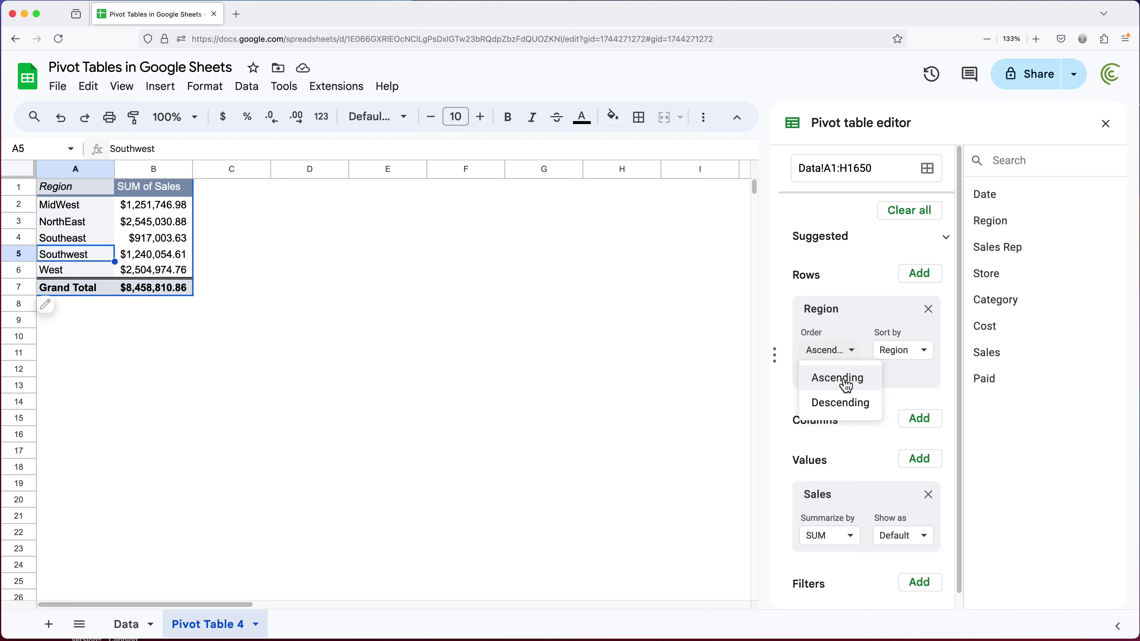
left_click(849, 409)
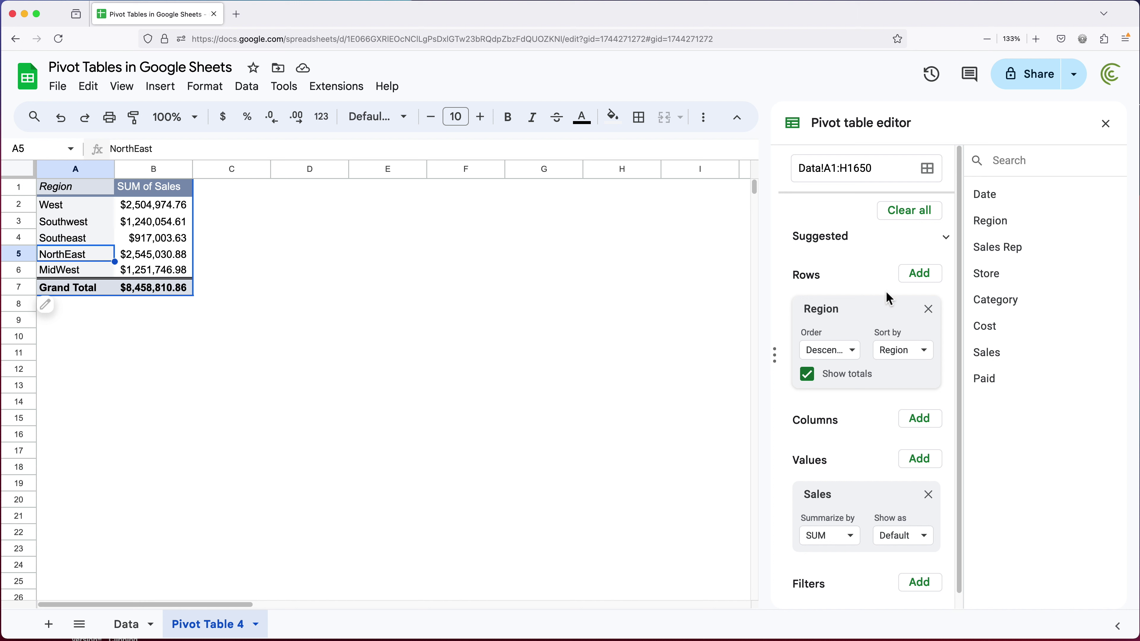
left_click(843, 362)
left_click(846, 378)
- Sort the pivot table's Region rows by SUM of Sales and check the first and last sales amounts
left_click_drag(92, 207, 164, 272)
left_click(154, 203)
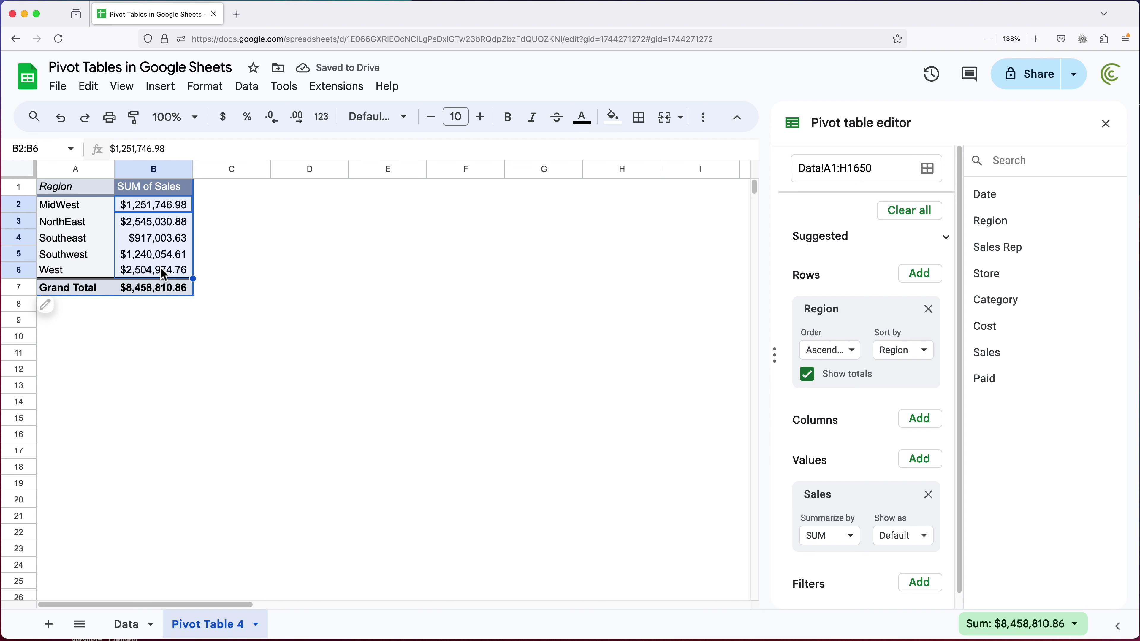
left_click(157, 221)
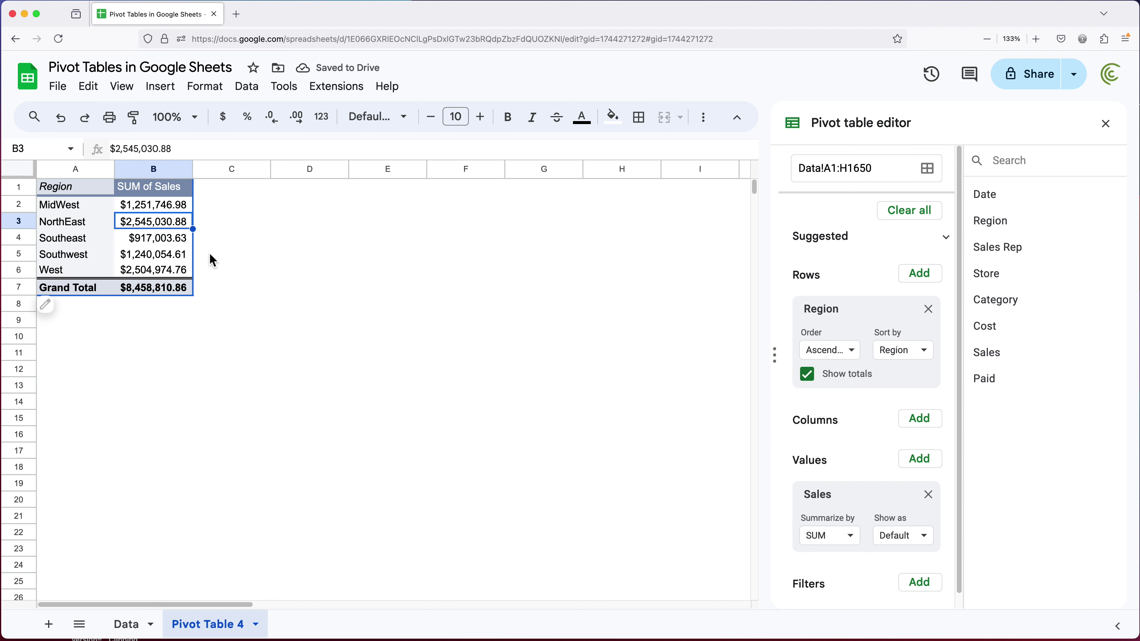
left_click(912, 356)
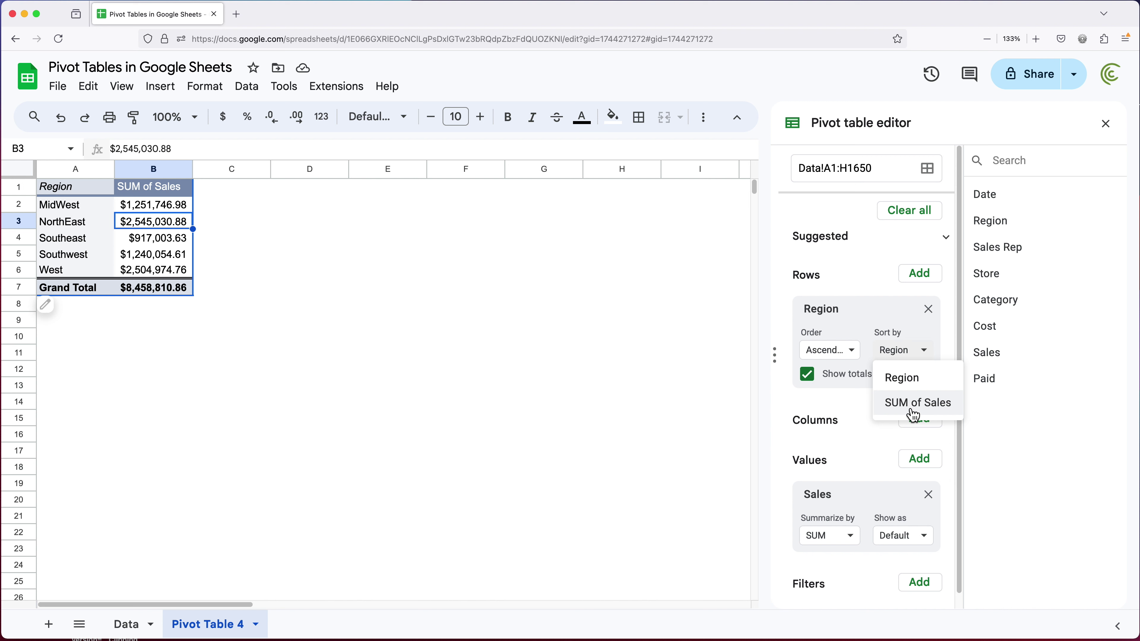
left_click(920, 410)
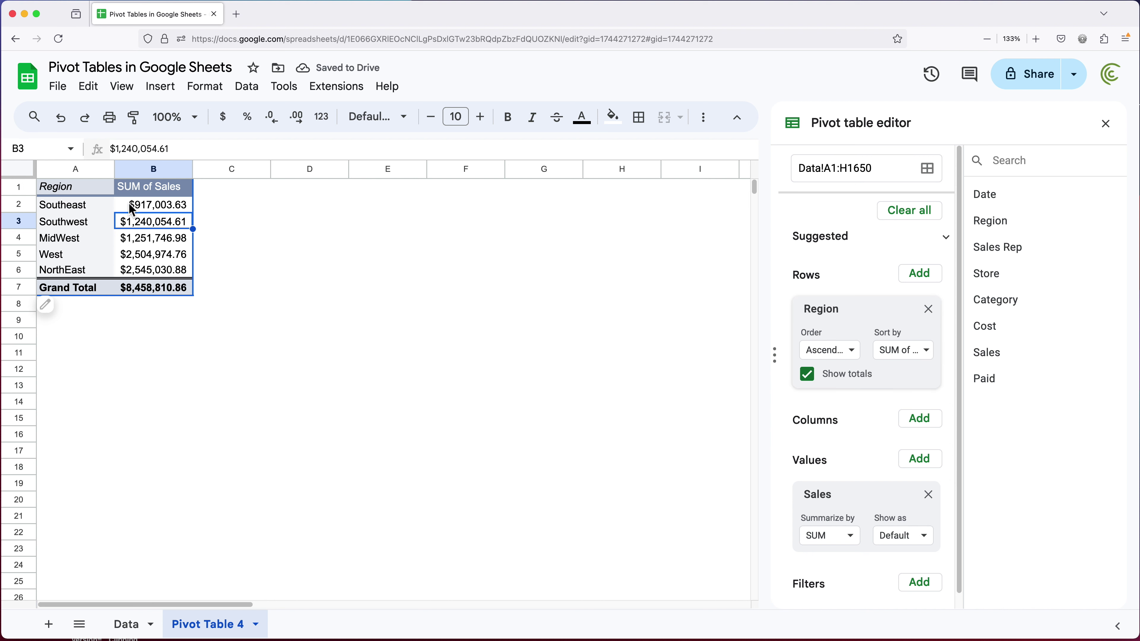
left_click(153, 208)
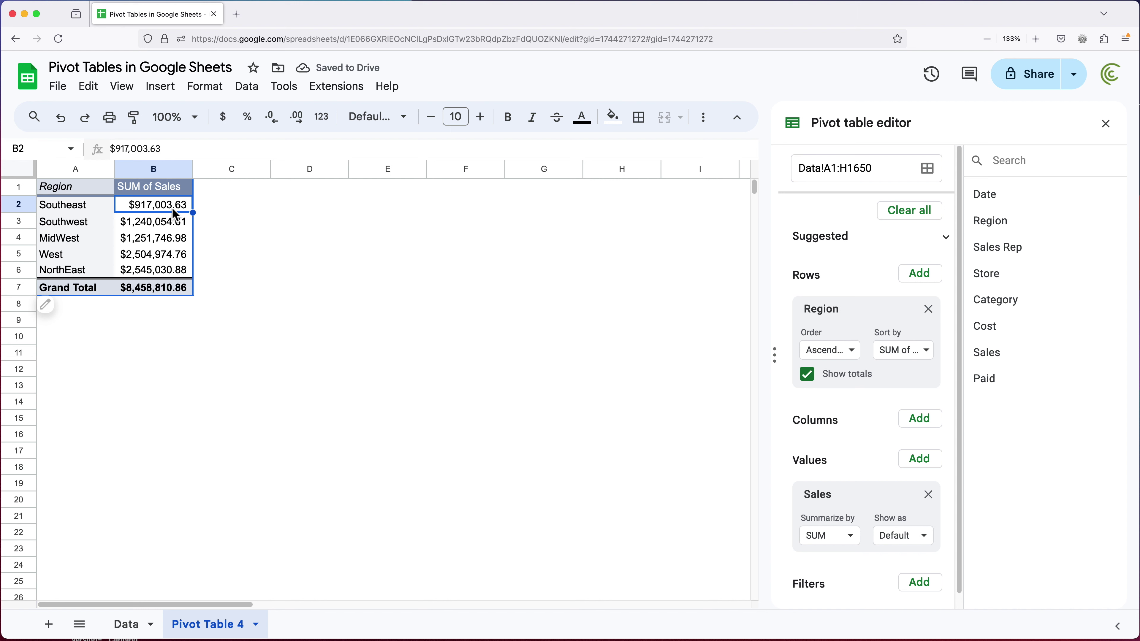
left_click(167, 271)
- Set the Region sort order to Descending and check the first and last sales amounts
left_click(851, 358)
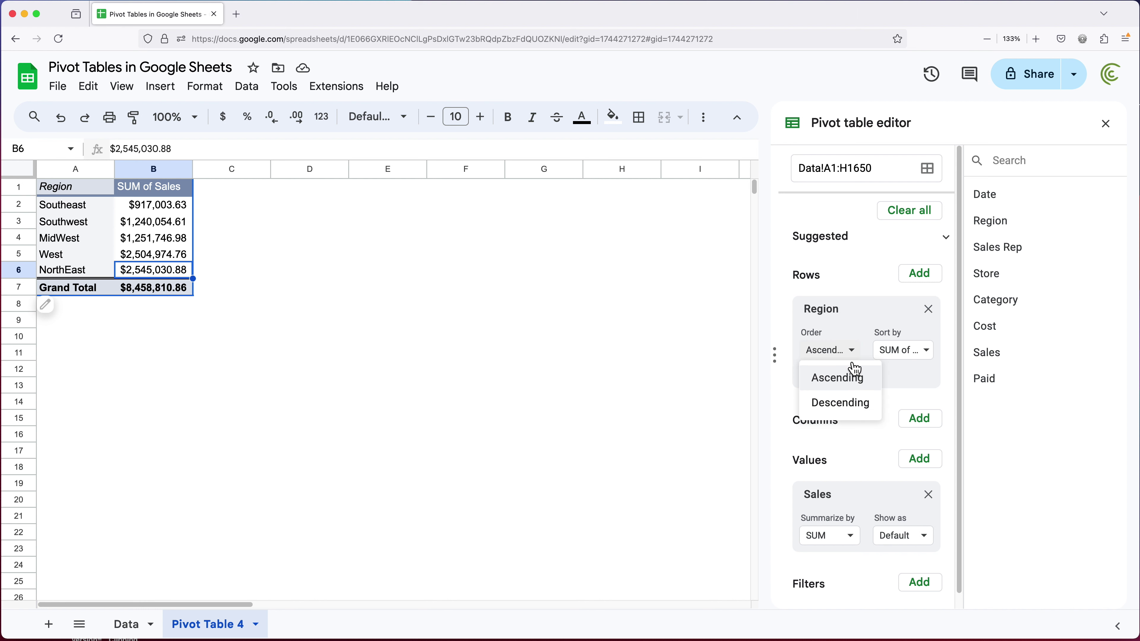
left_click(850, 406)
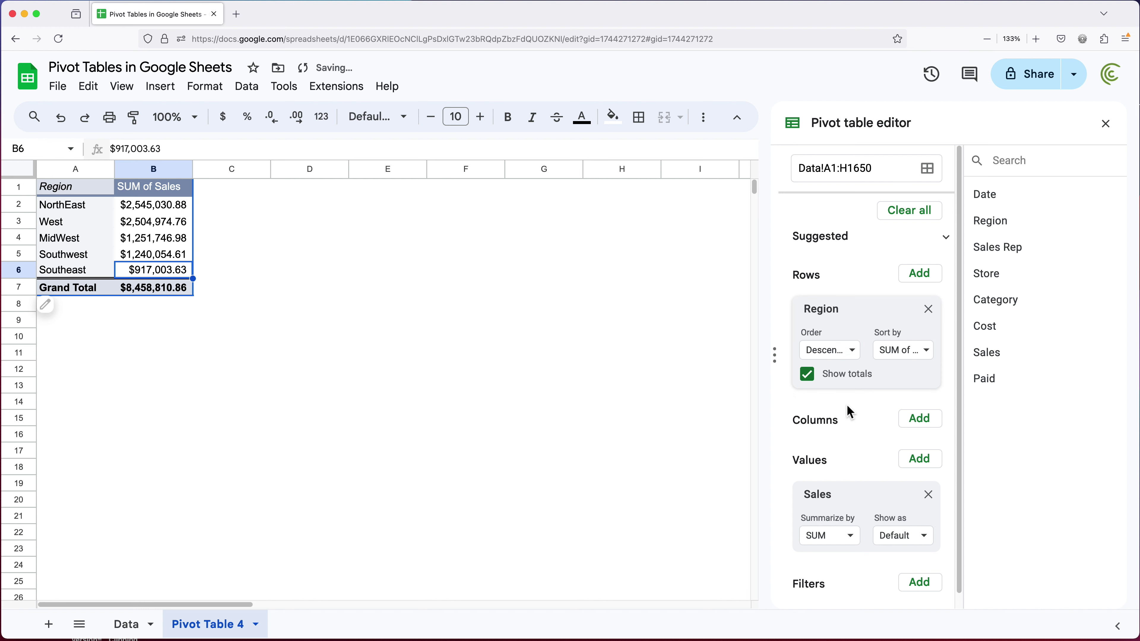
left_click(154, 211)
left_click(155, 269)
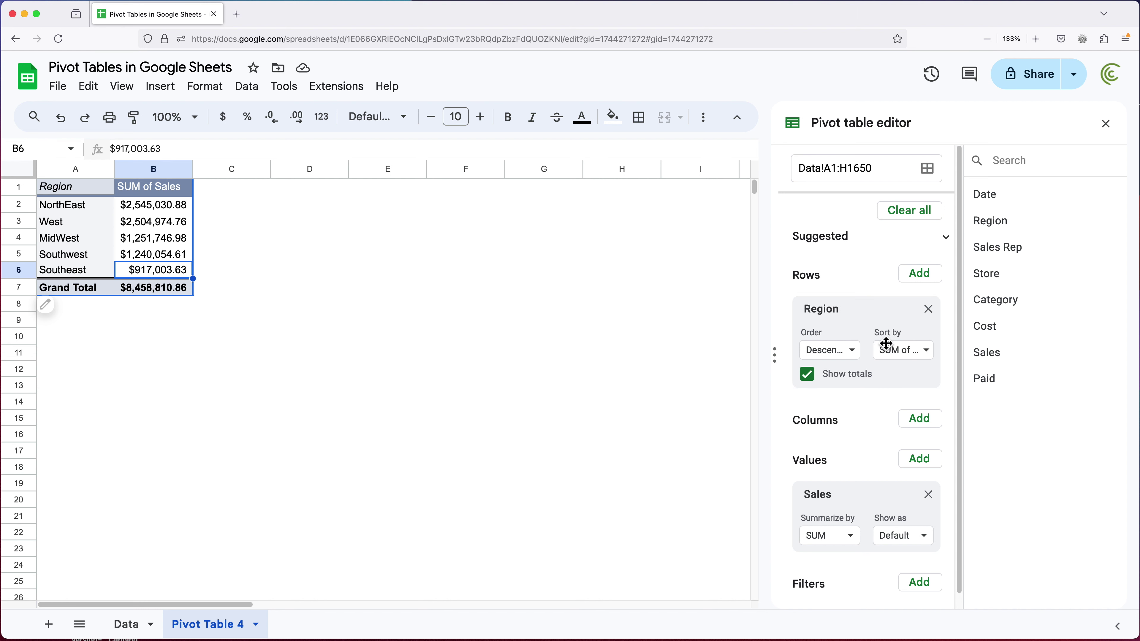
- Sort the pivot table's Region rows by Region in Ascending order and look over the region names
left_click(904, 350)
left_click(923, 393)
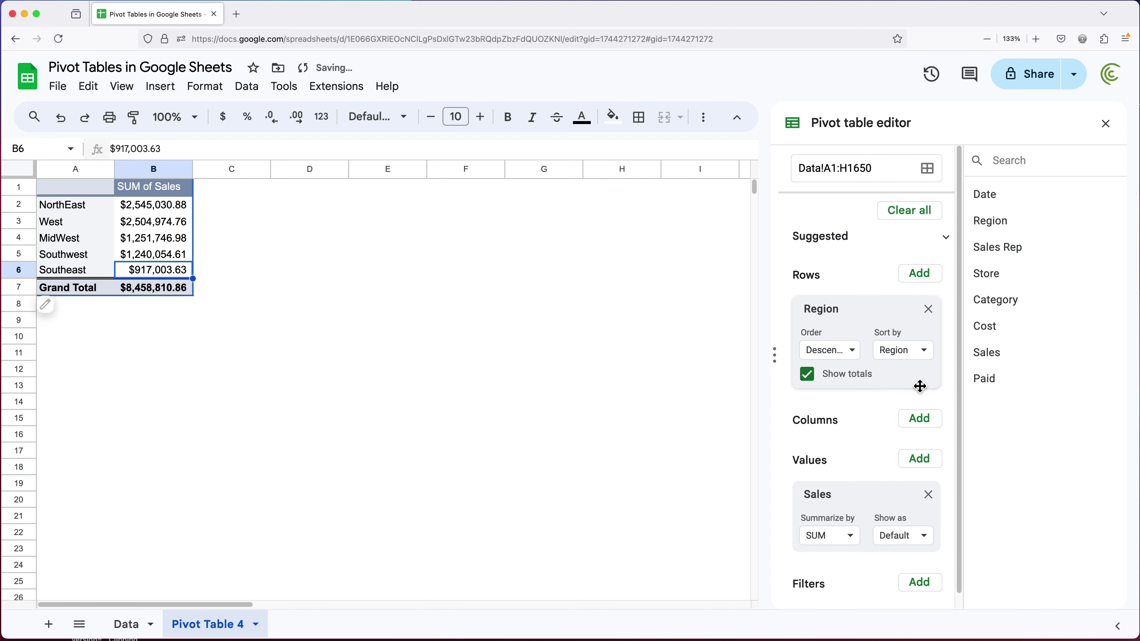
left_click(844, 353)
left_click(850, 381)
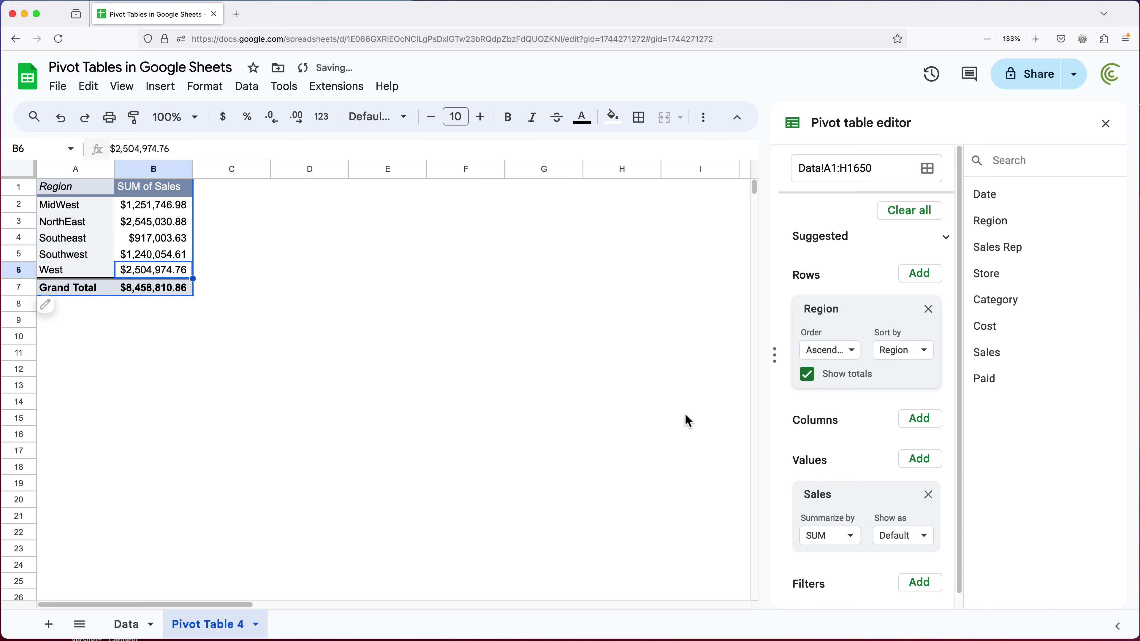
left_click_drag(72, 206, 73, 277)
left_click(72, 244)
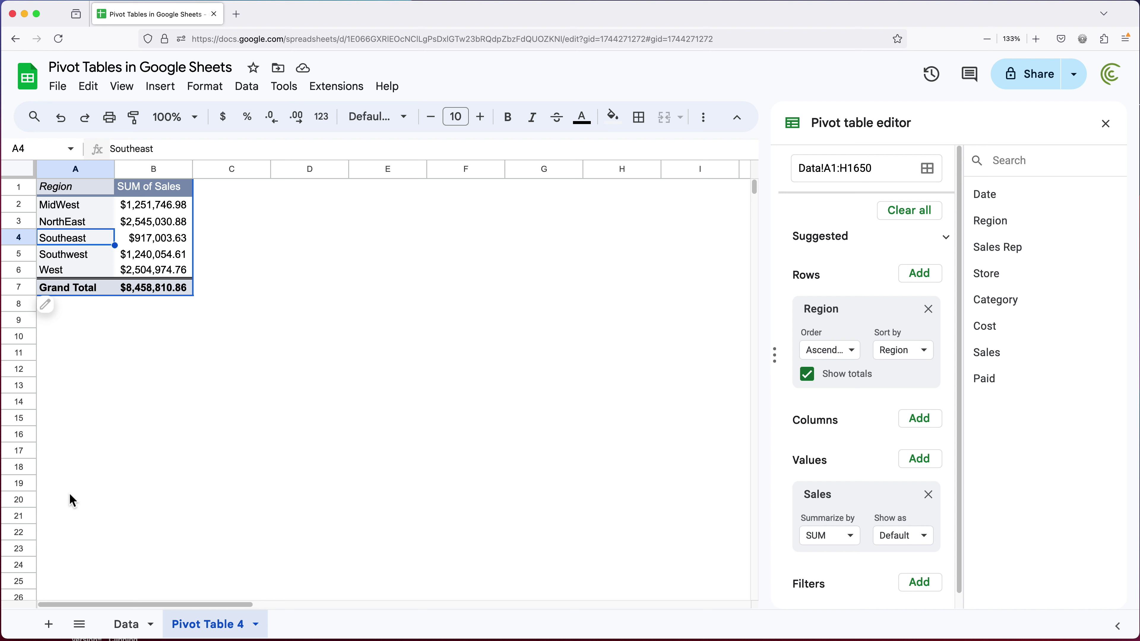
- Examine the Sales, Region and Sales Rep columns in the Data sheet and return to the Pivot Table 4 sheet
left_click(131, 626)
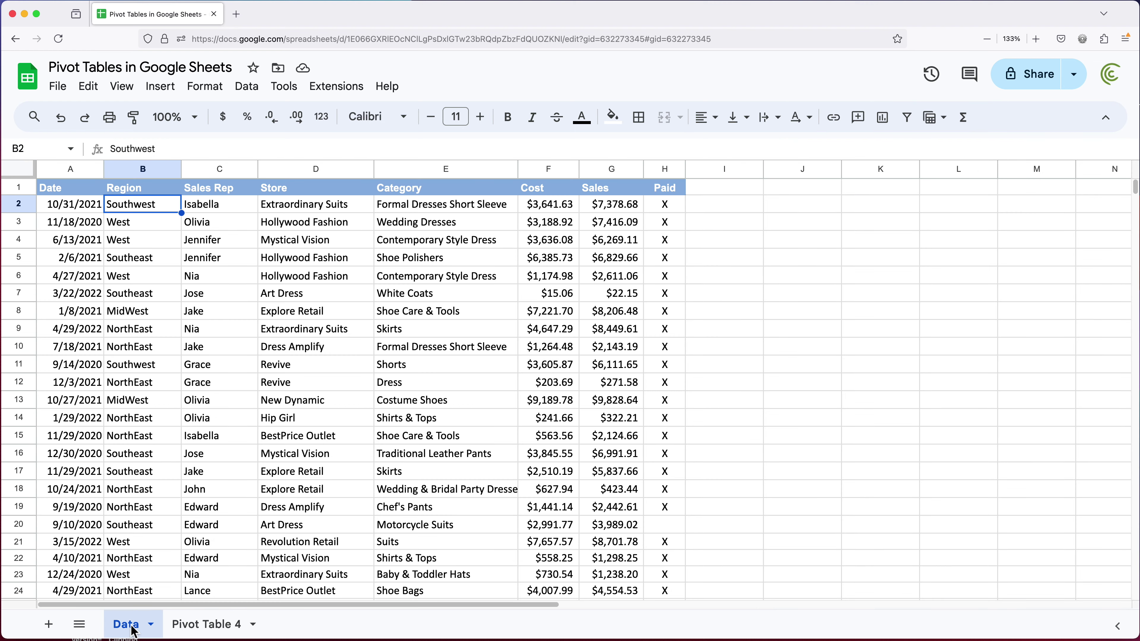
left_click(612, 170)
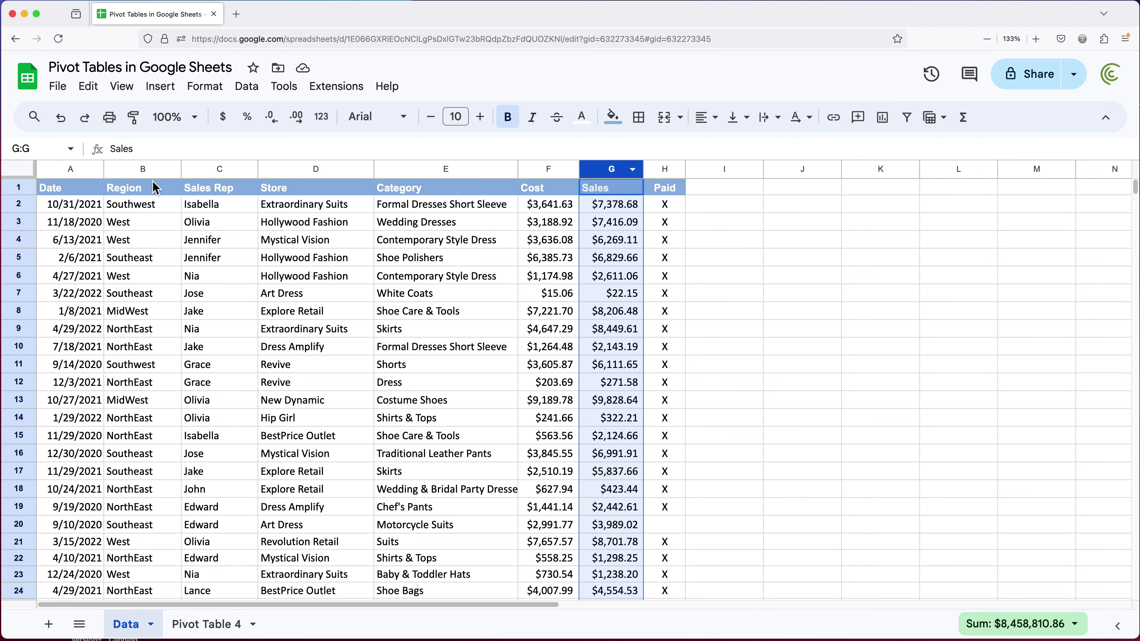
left_click(134, 170)
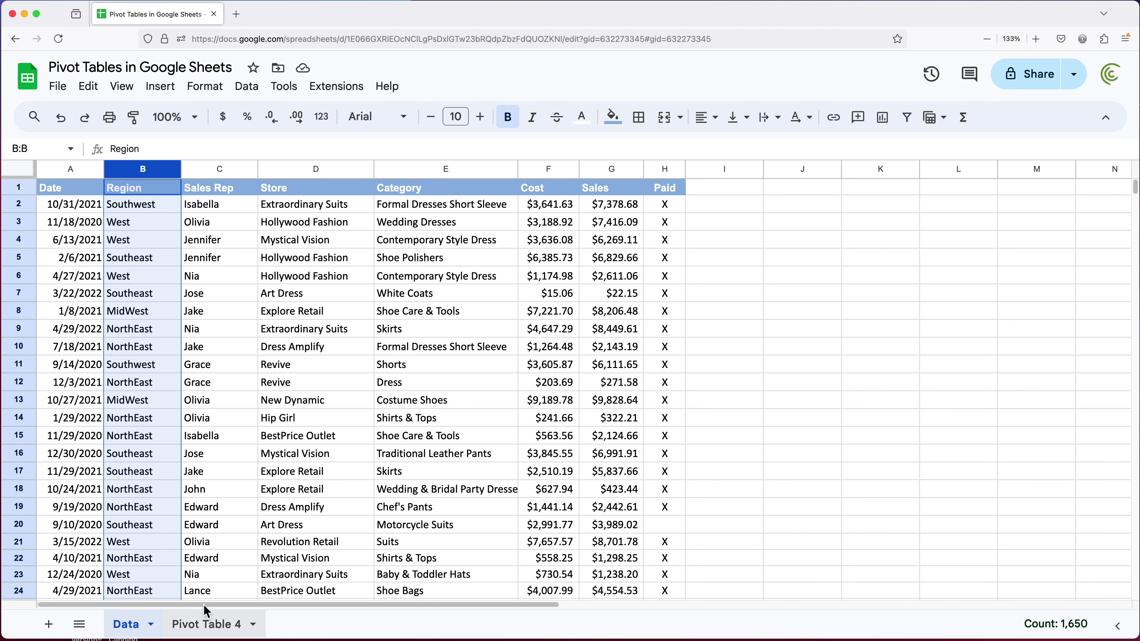
left_click(202, 205)
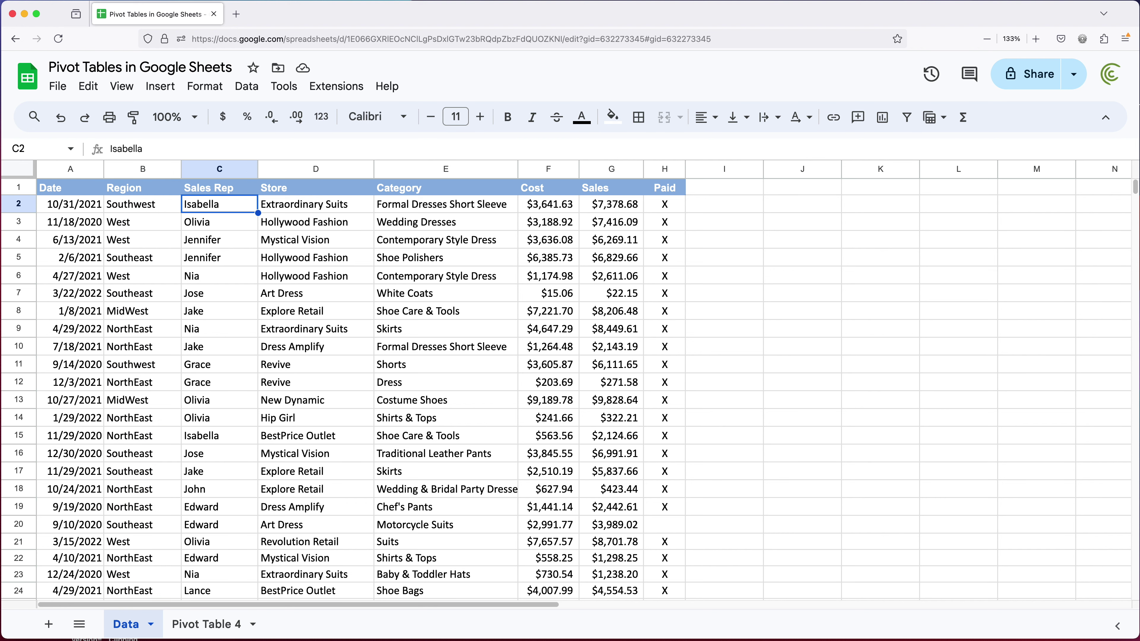
left_click(212, 626)
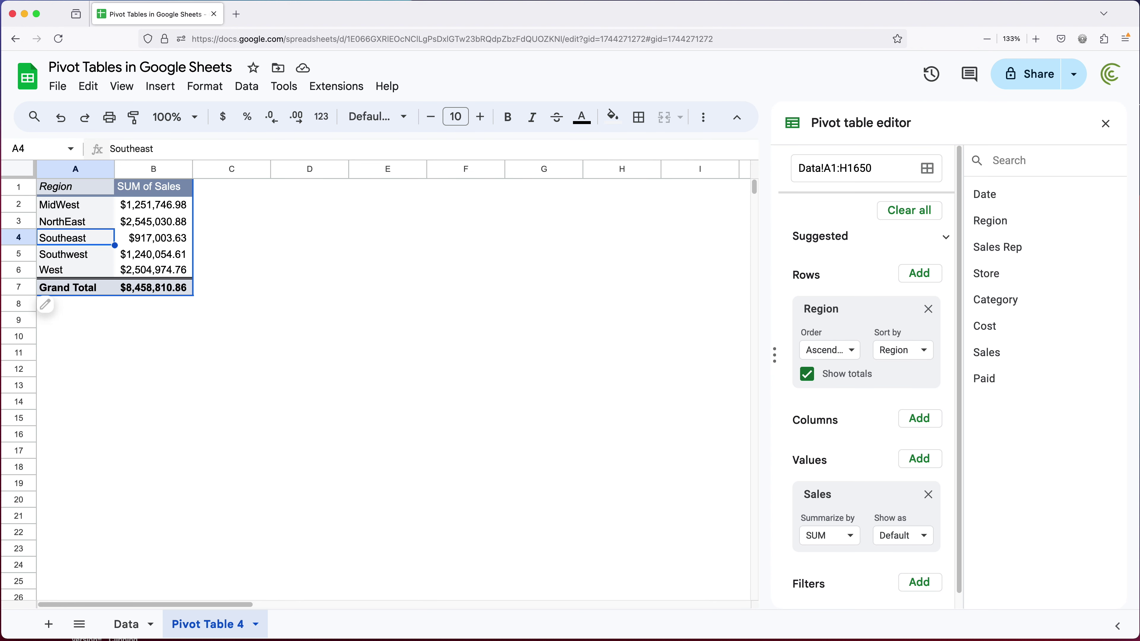
- Add Sales Rep as a second row field under Region and check the reps listed for MidWest
left_click(921, 275)
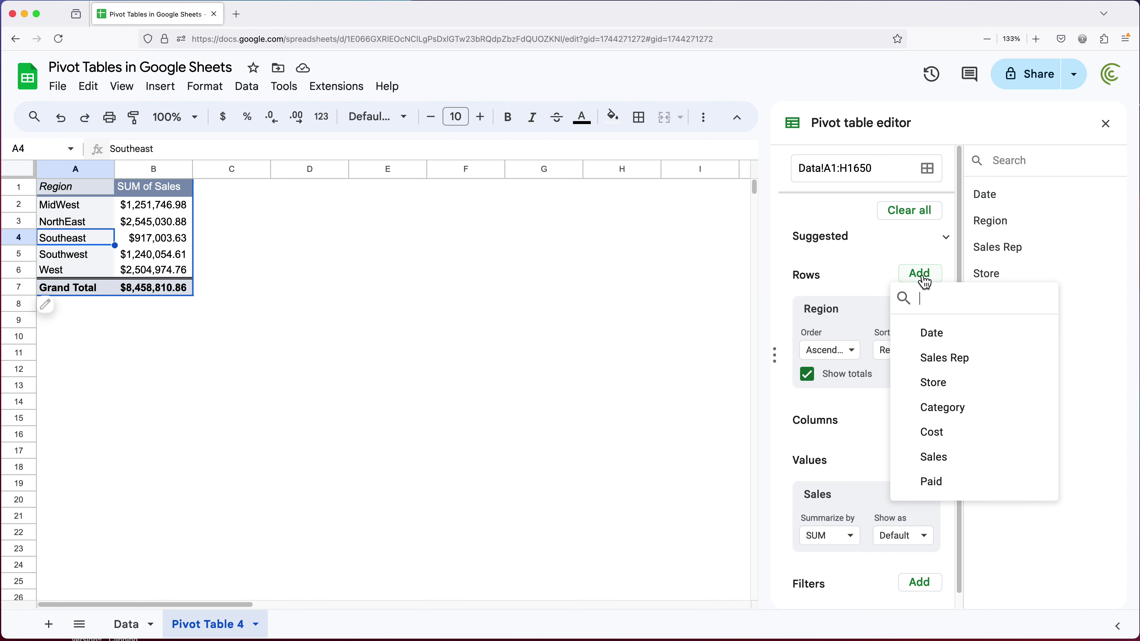
left_click(966, 365)
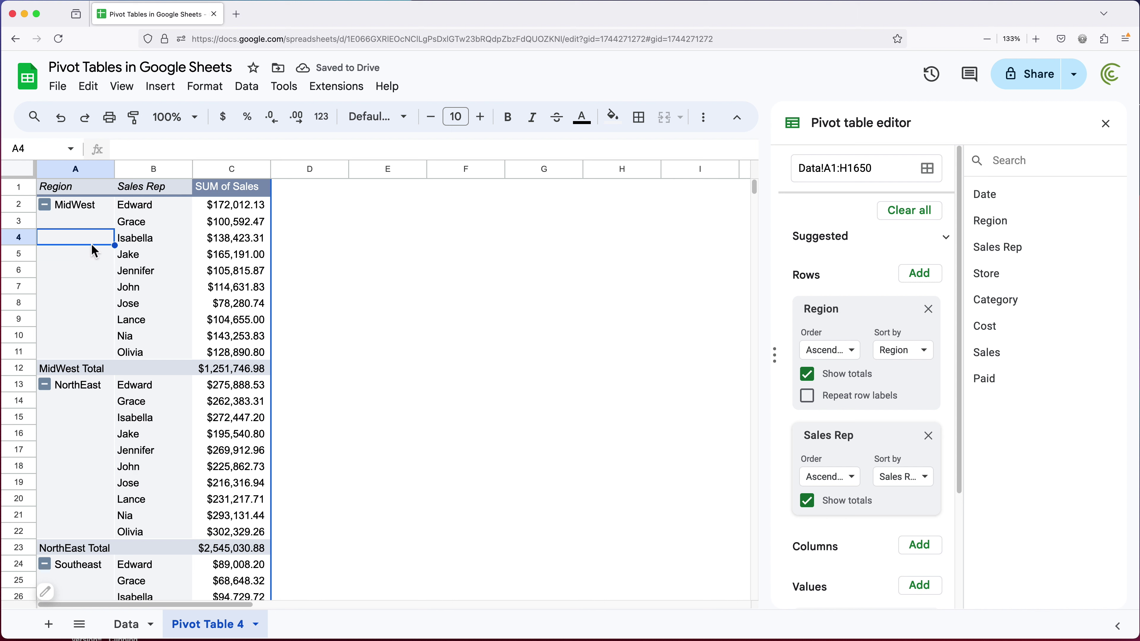
left_click(82, 209)
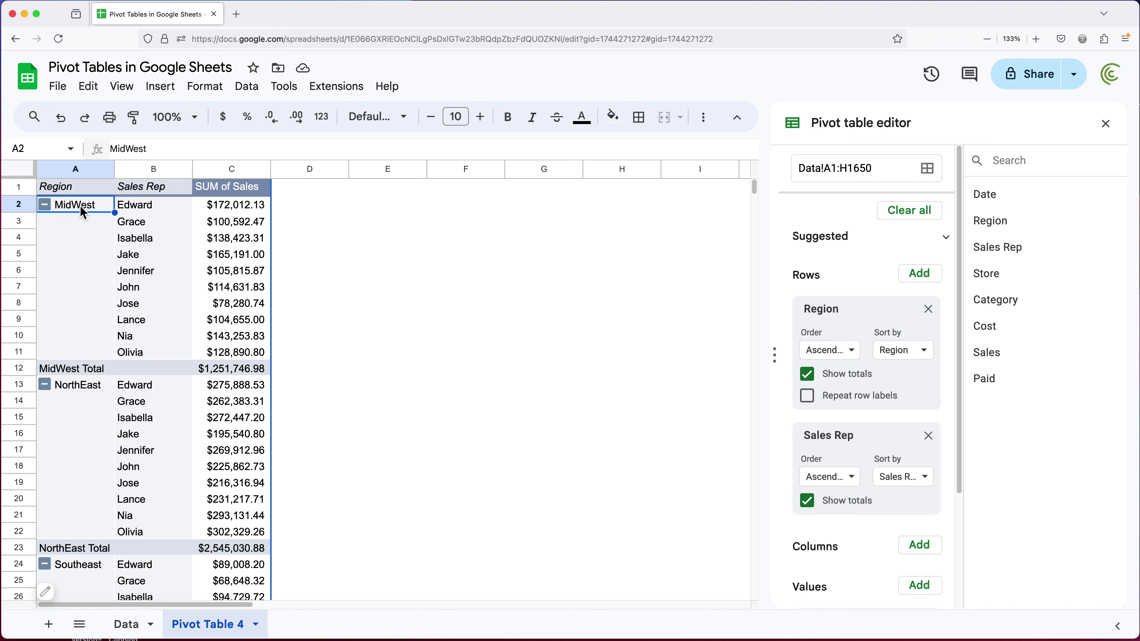
left_click_drag(153, 212, 154, 358)
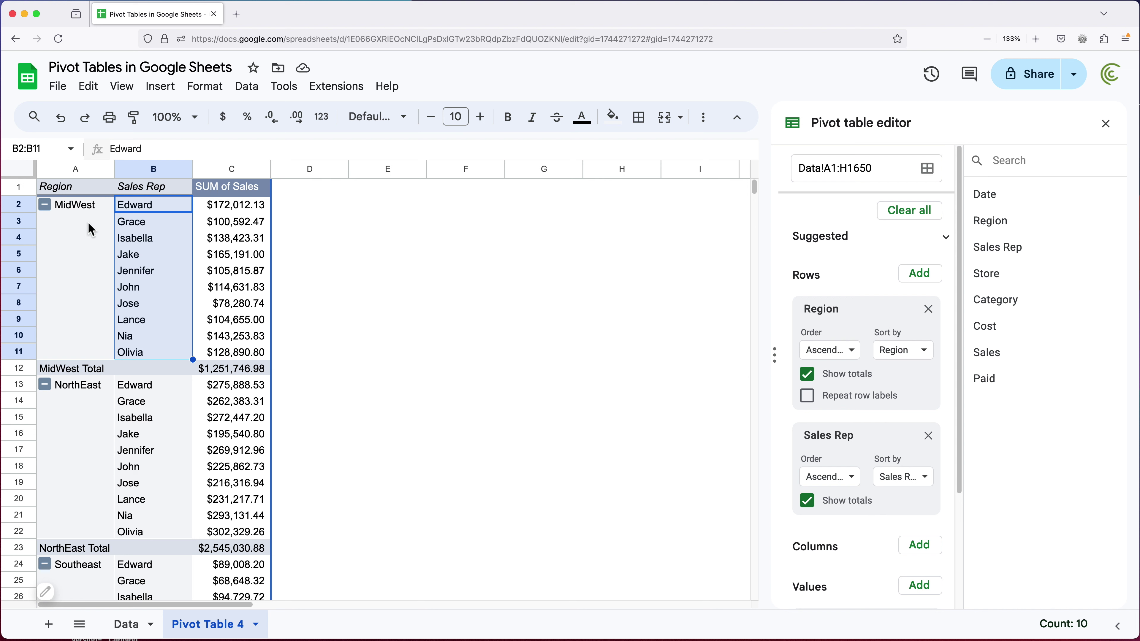
left_click(79, 206)
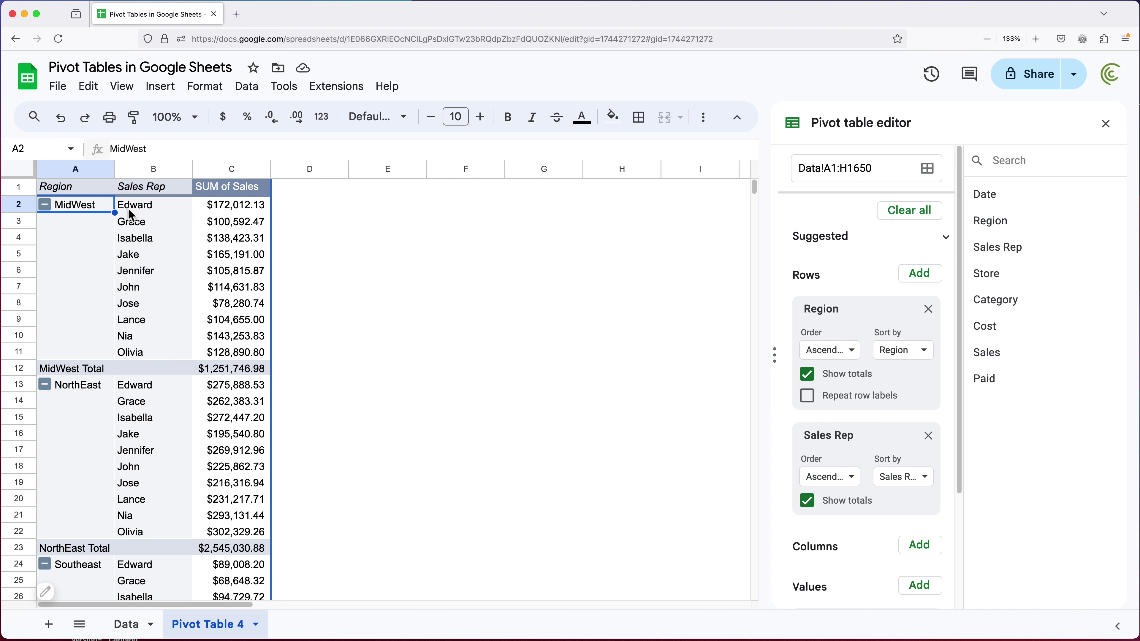
left_click_drag(142, 209, 144, 353)
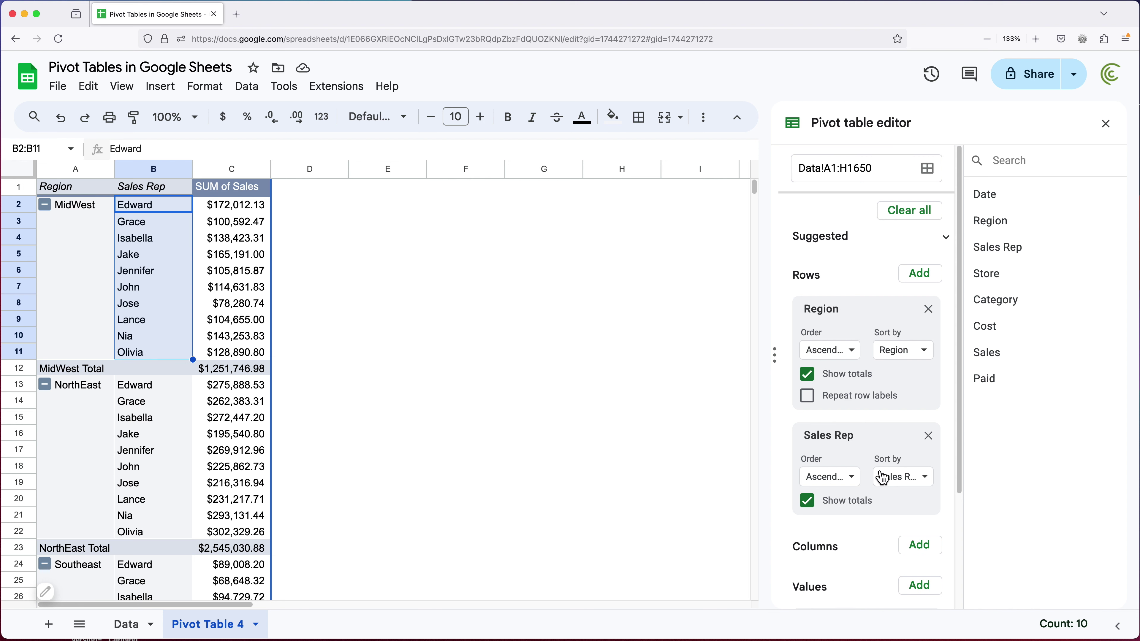
- Reorder the row fields so Sales Rep comes before Region and check the regions listed under the first rep
left_click_drag(863, 309, 865, 417)
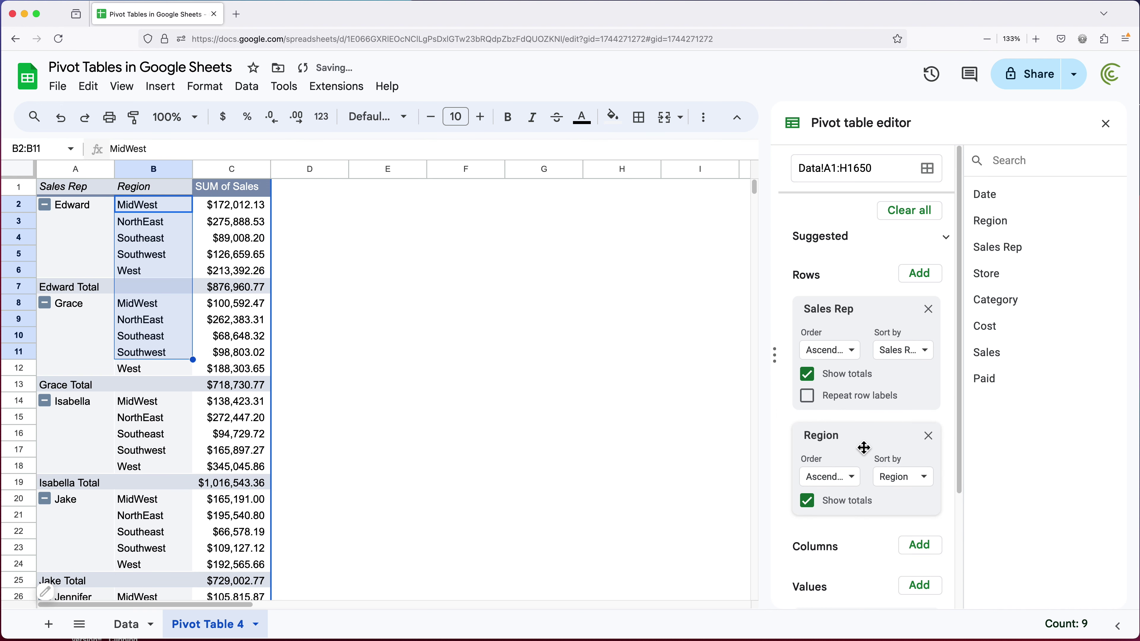
left_click(72, 211)
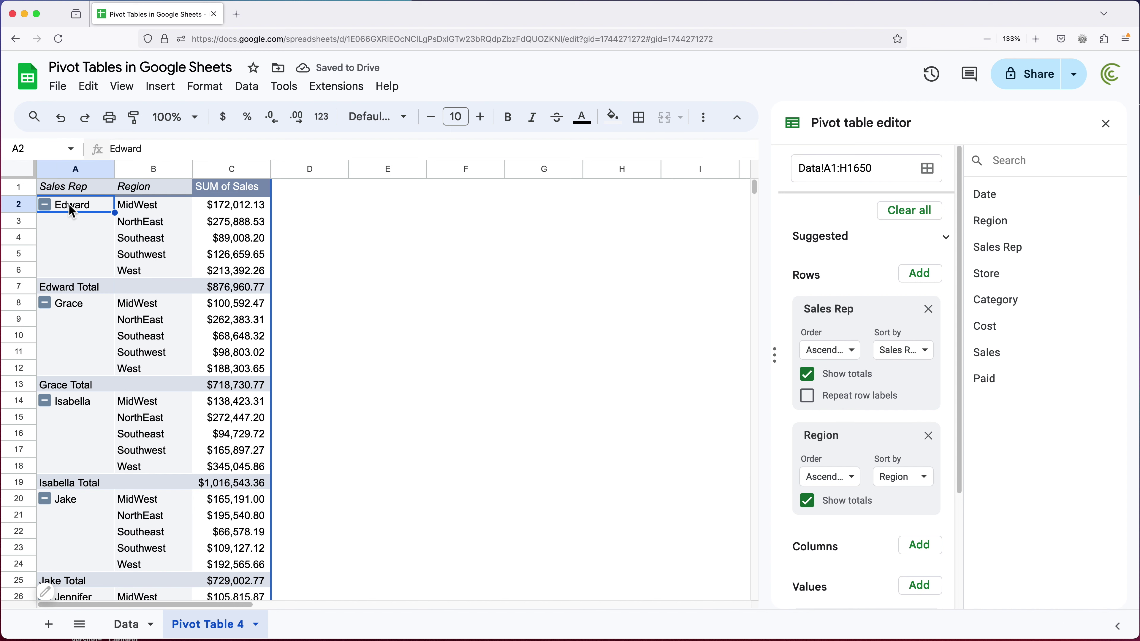
left_click_drag(135, 207, 144, 279)
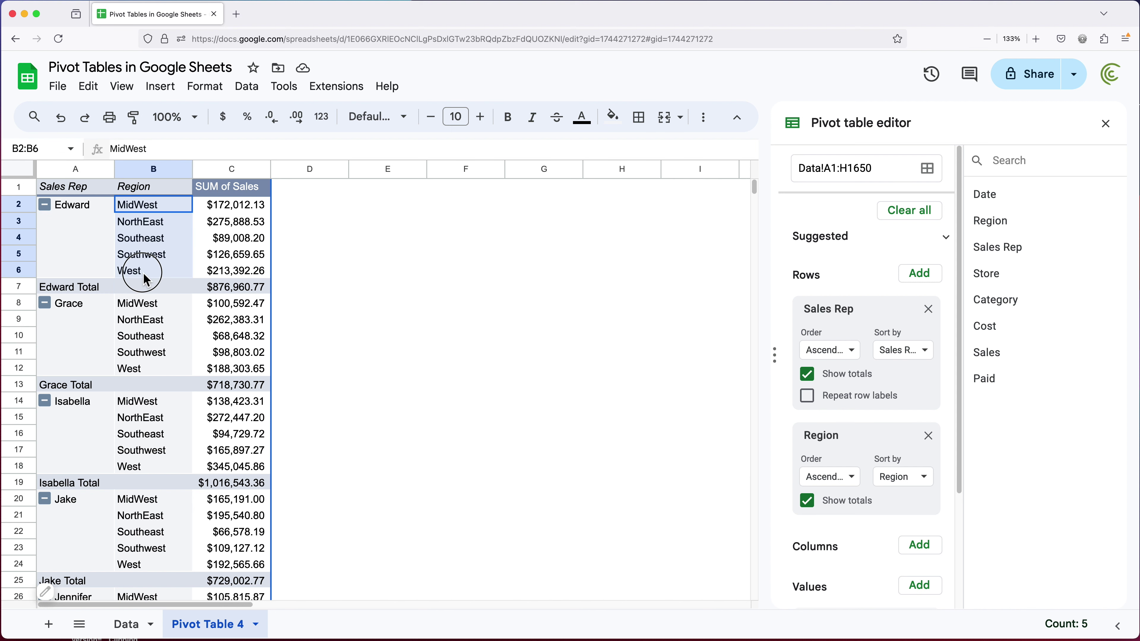
- Check the first sales rep's block and subtotal row, and the Grand Total row at the end of the pivot table
left_click(253, 293)
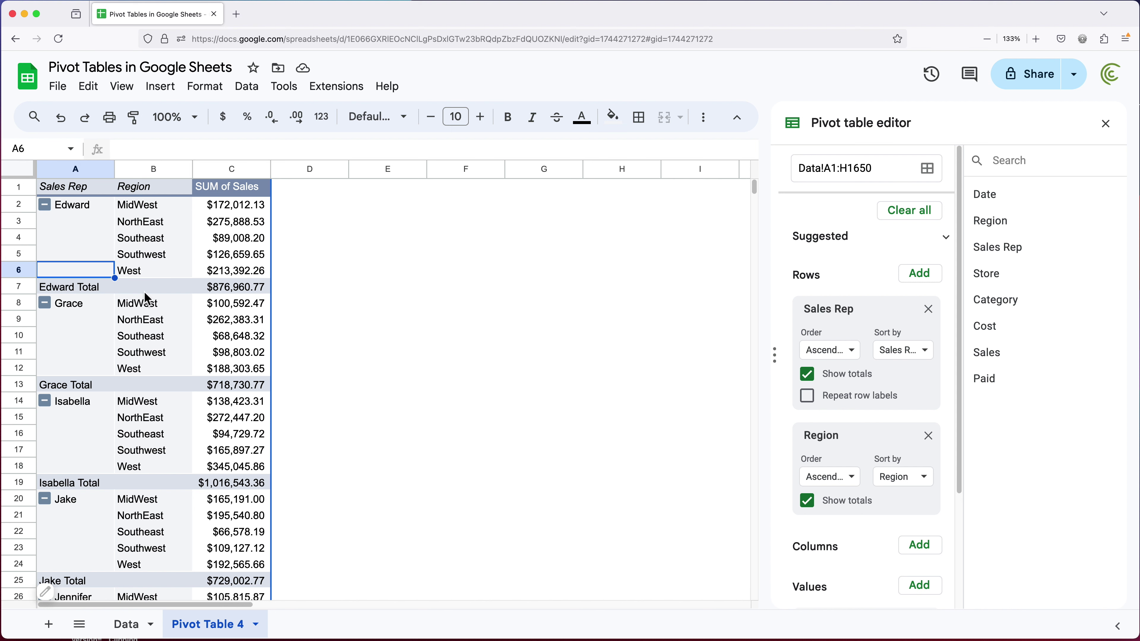
left_click_drag(79, 208, 235, 285)
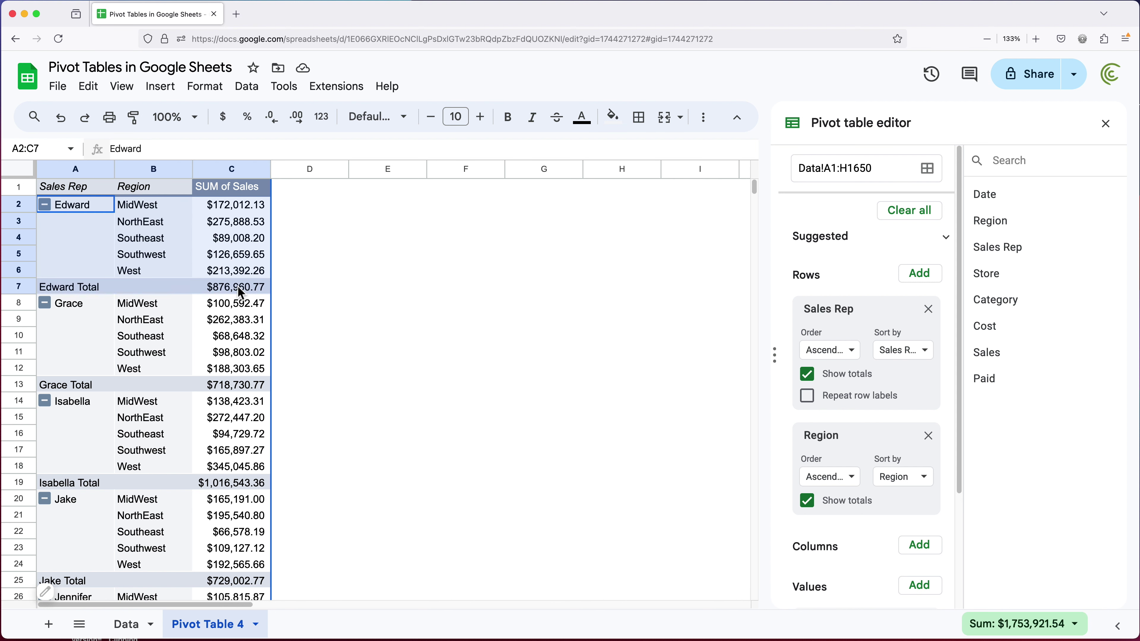
left_click_drag(89, 288, 210, 299)
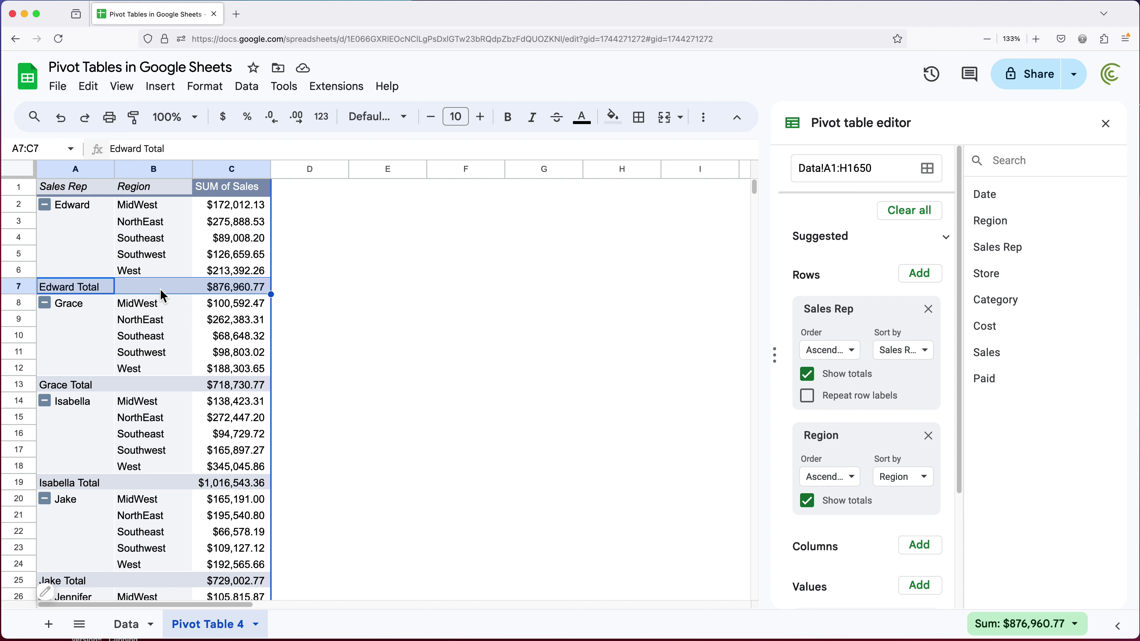
scroll(241, 389, "down", 15)
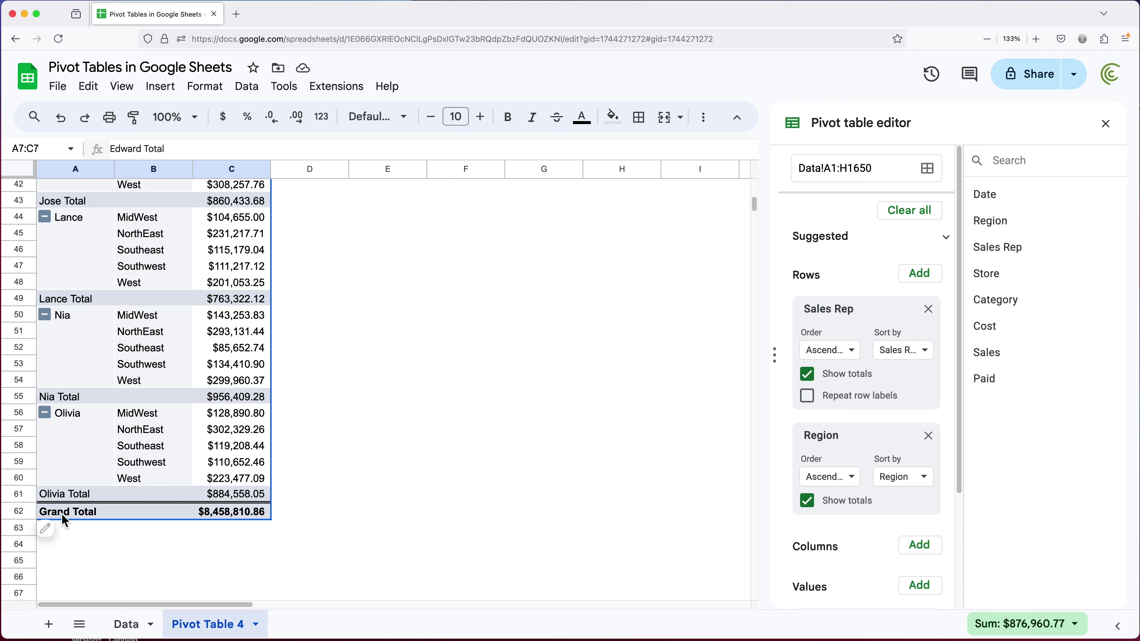
left_click_drag(63, 515, 268, 519)
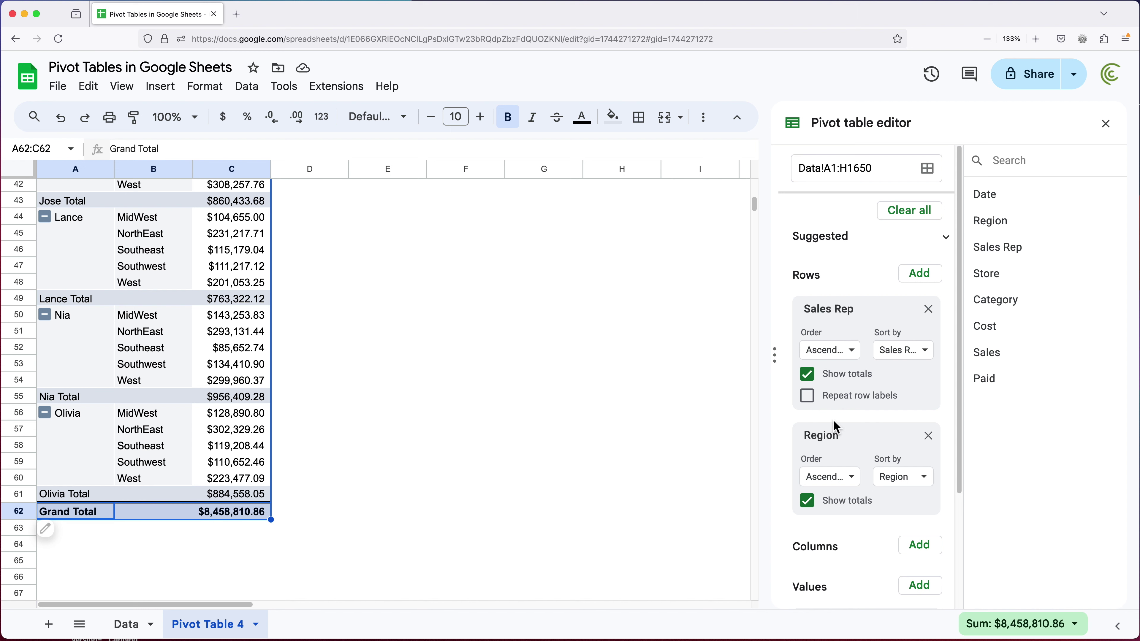
- Turn off Show totals for the Sales Rep rows, check the rep subtotals, and turn it off for Region as well
left_click(815, 382)
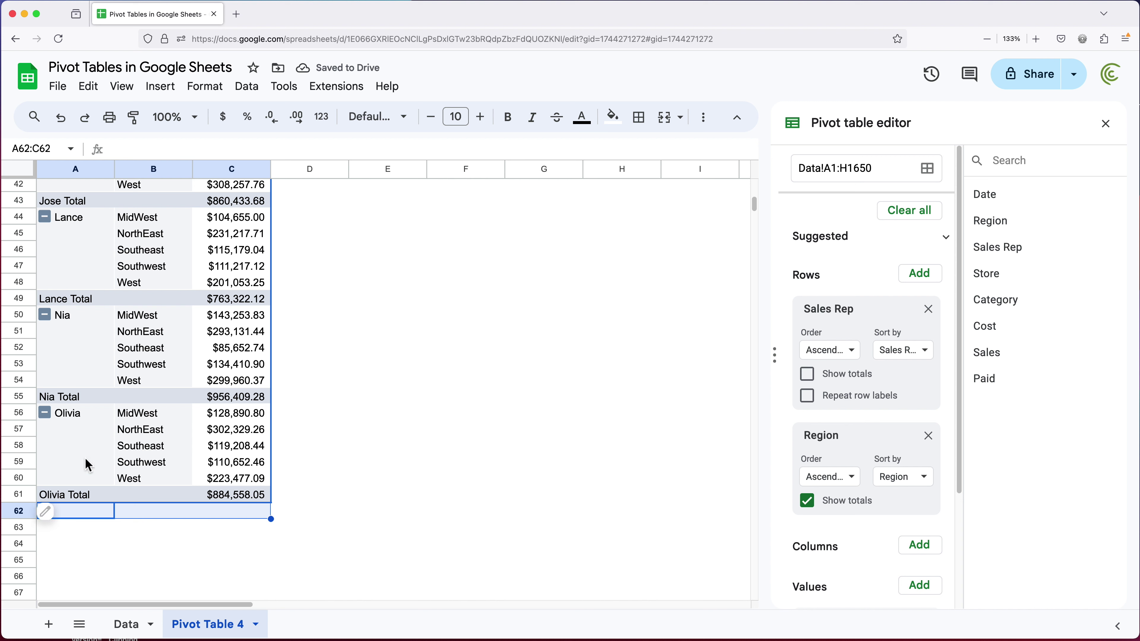
left_click_drag(85, 397, 279, 403)
left_click_drag(85, 301, 253, 301)
left_click(243, 394)
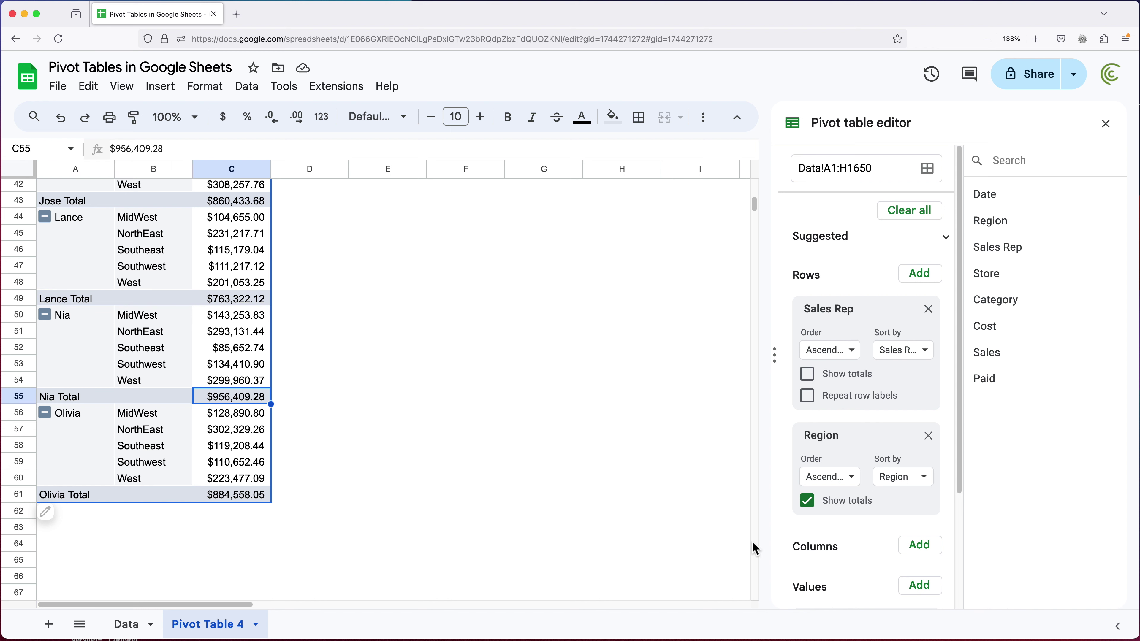
left_click(837, 509)
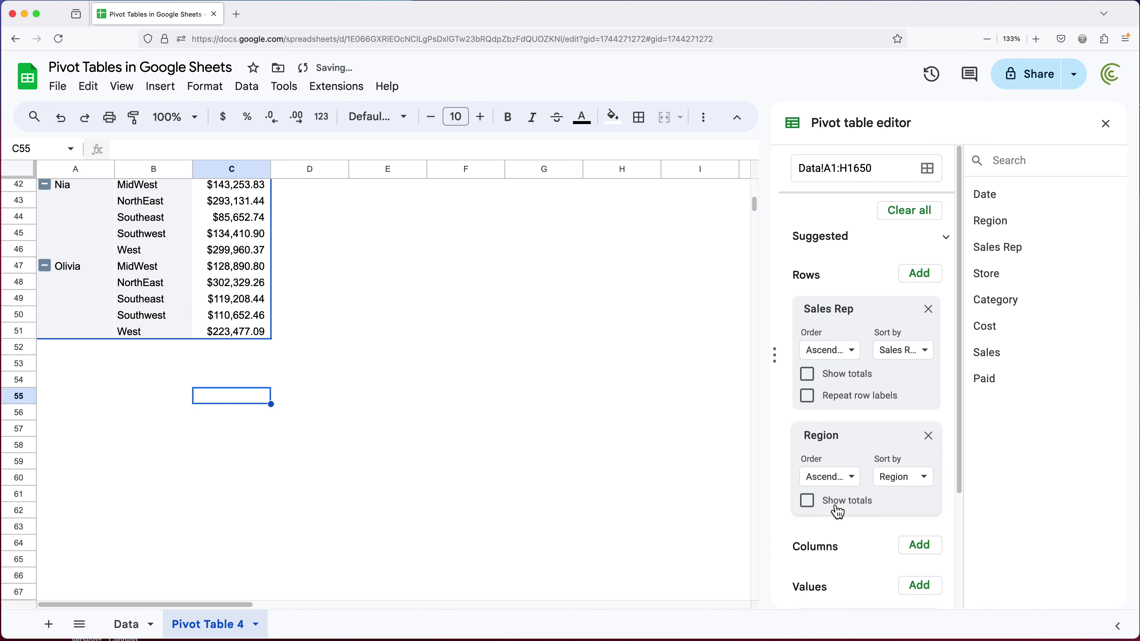
scroll(212, 327, "up", 10)
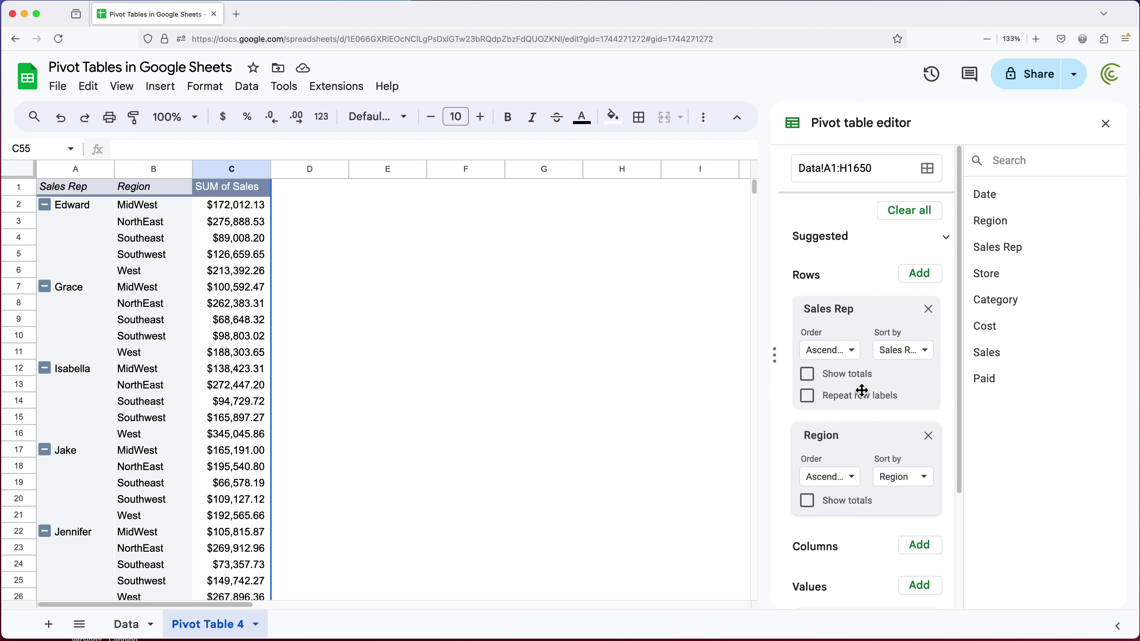
- Turn Show totals back on for Sales Rep and for Region, checking the Grand Total row in between
left_click(859, 383)
scroll(188, 432, "down", 15)
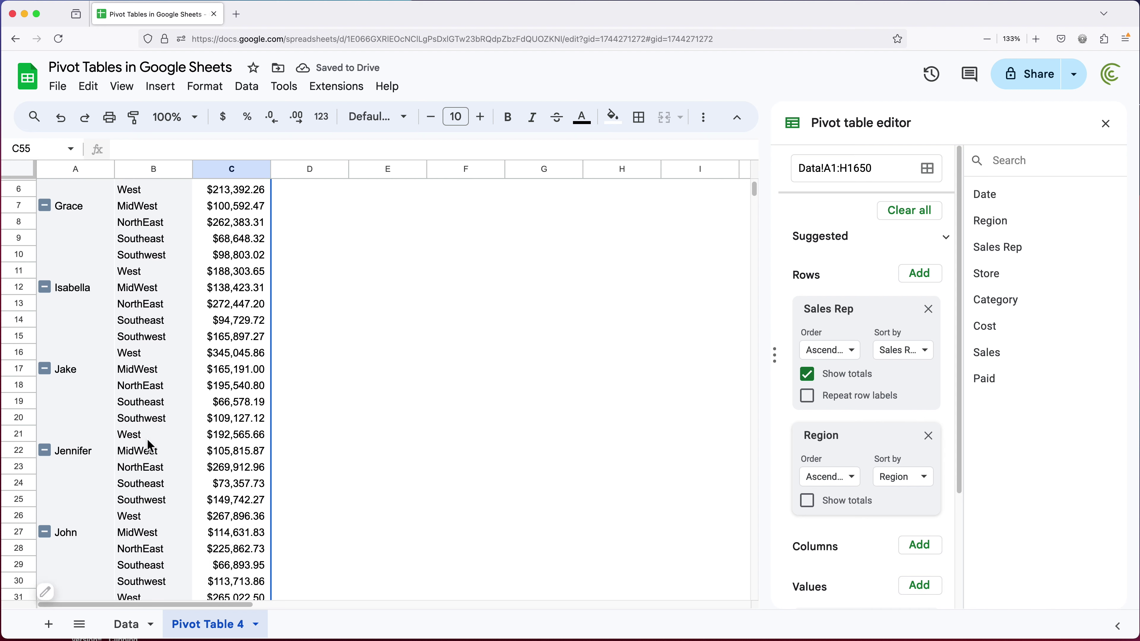
scroll(153, 440, "up", 1)
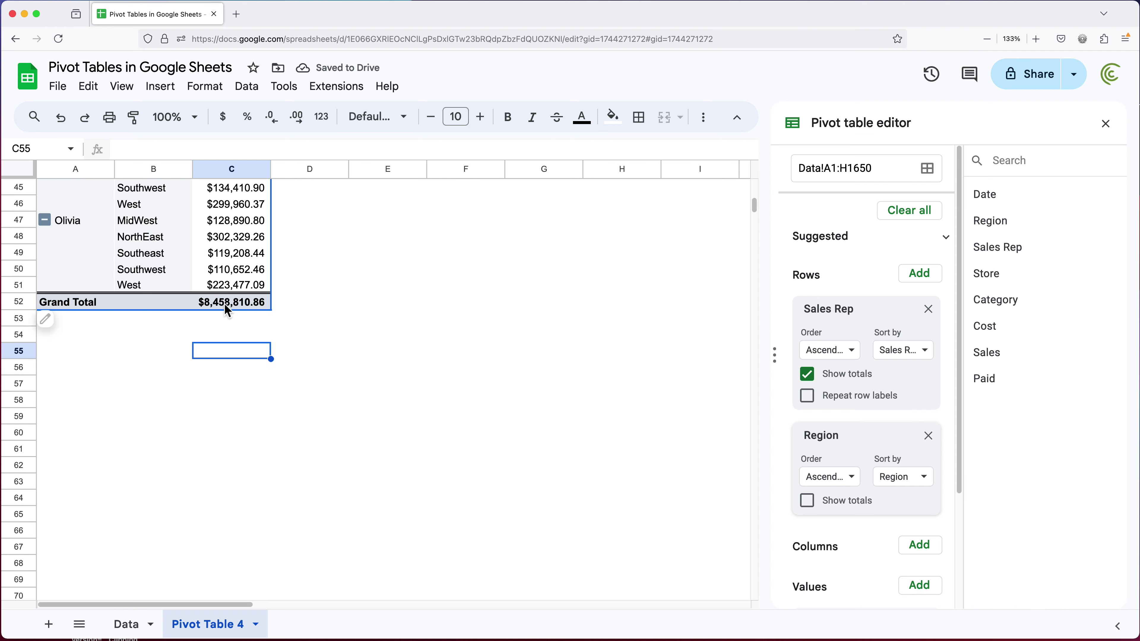
scroll(225, 355, "up", 15)
left_click_drag(98, 274, 240, 280)
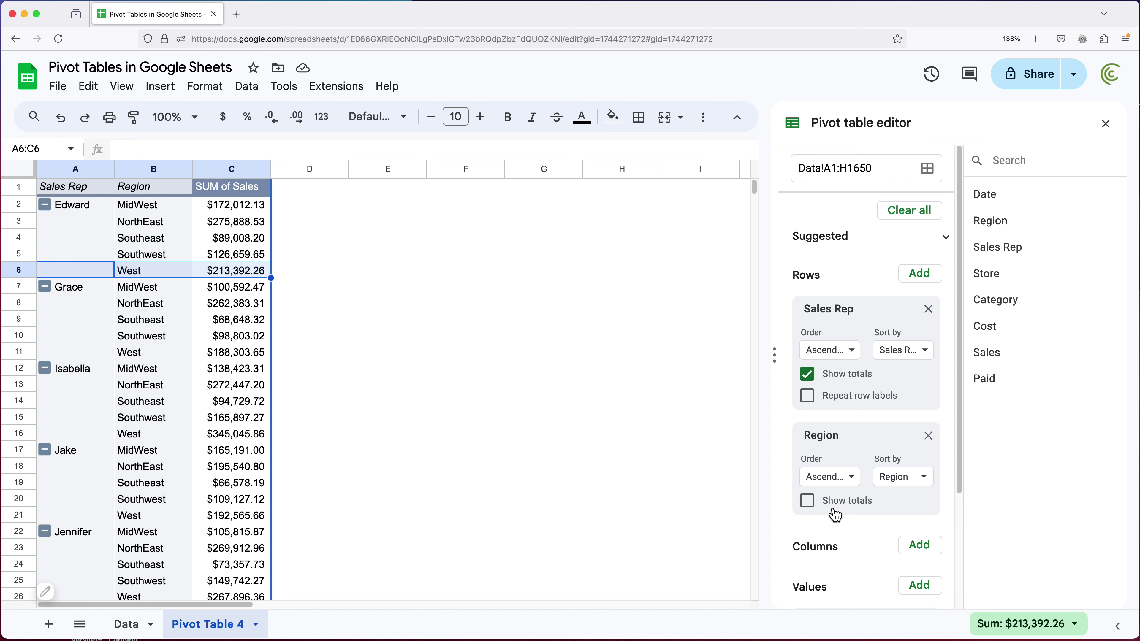
left_click(834, 512)
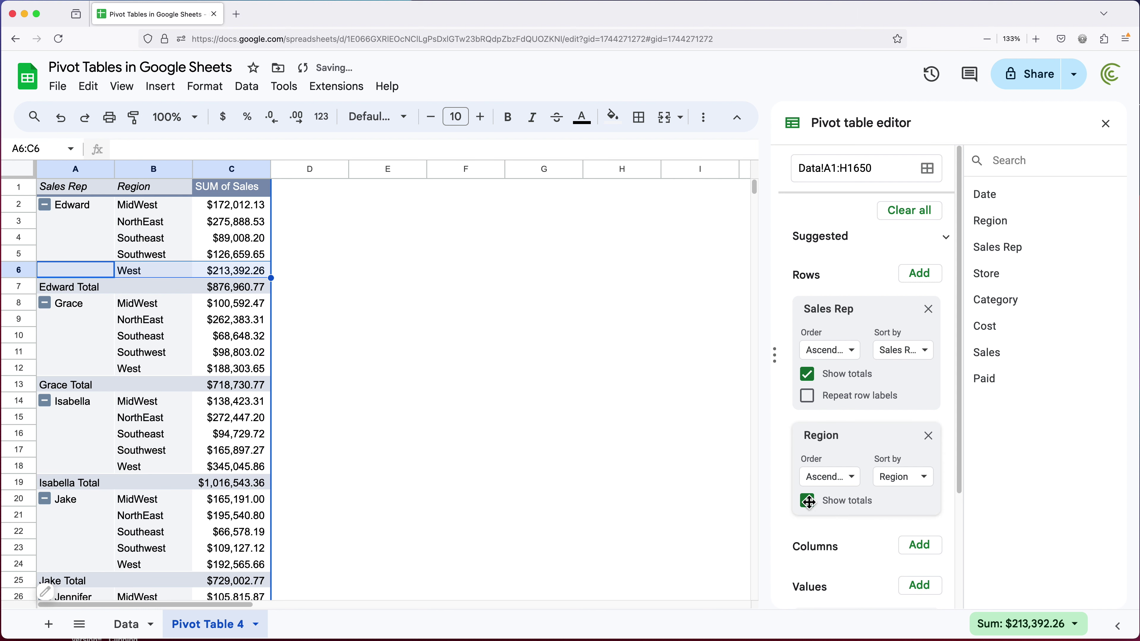
left_click(161, 275)
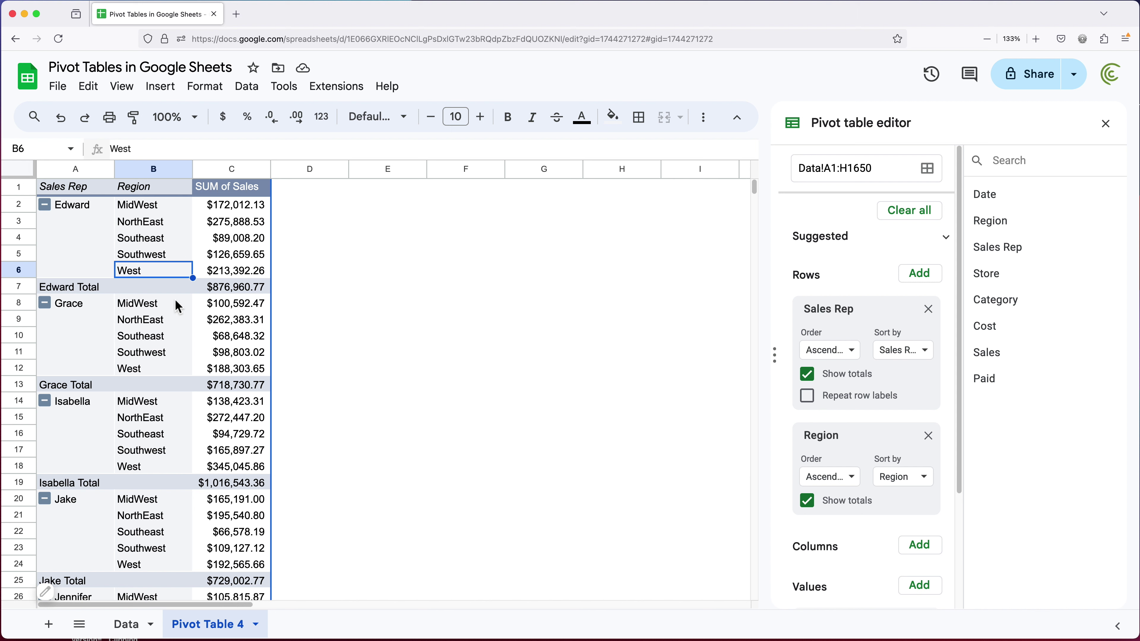
- Examine the first sales rep's label, the regions beside it and the blank label cells A3:A6 beneath it
left_click(78, 206)
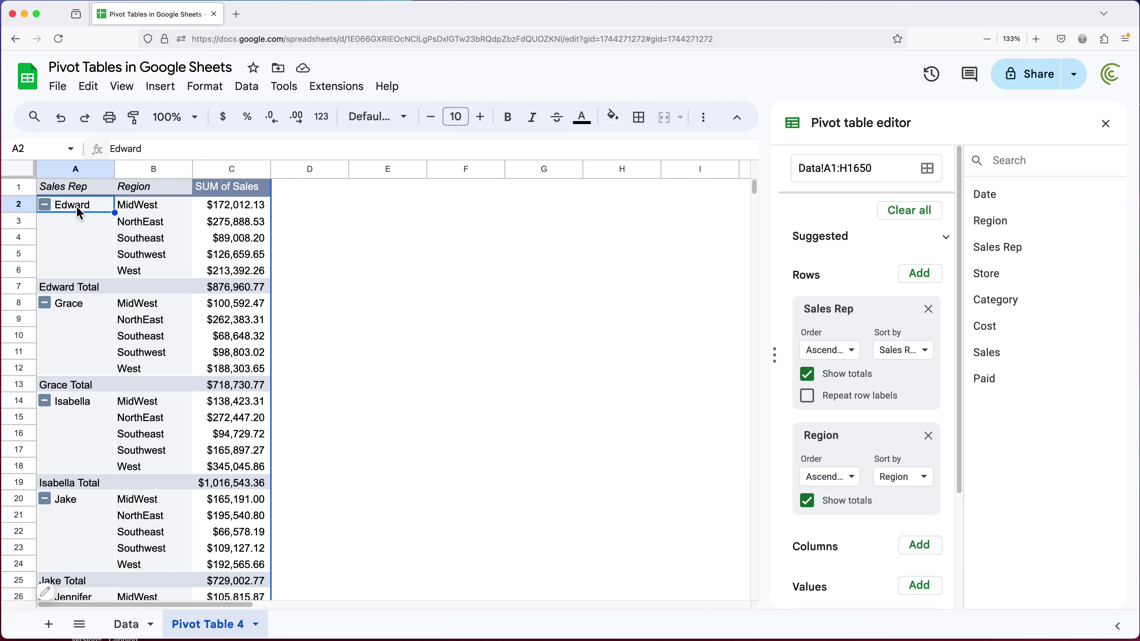
left_click_drag(149, 210, 153, 280)
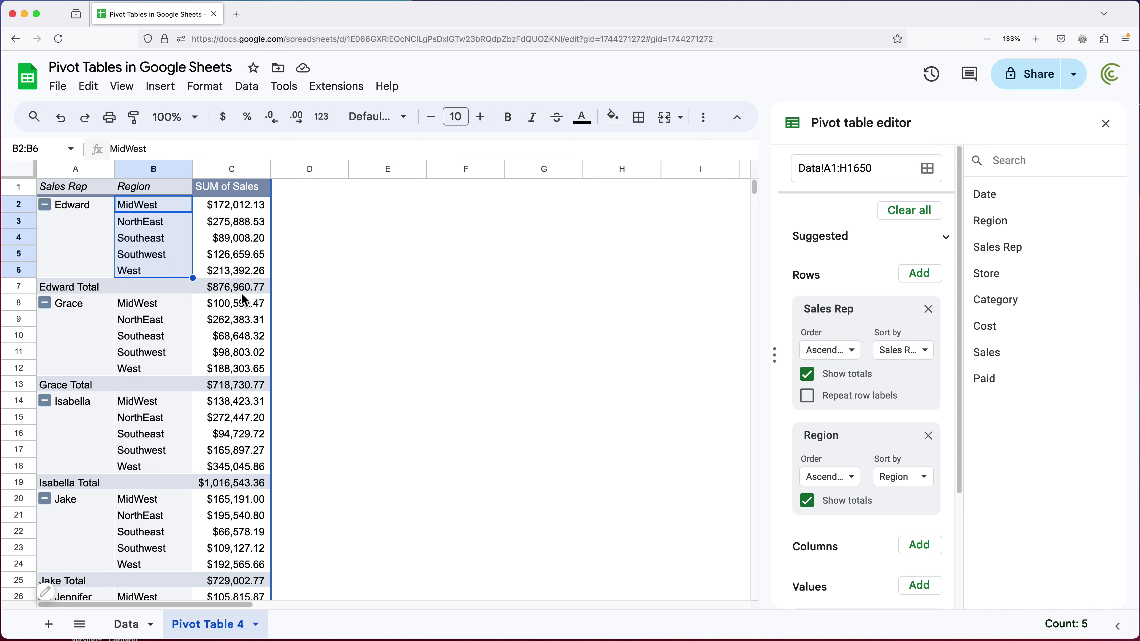
left_click(80, 206)
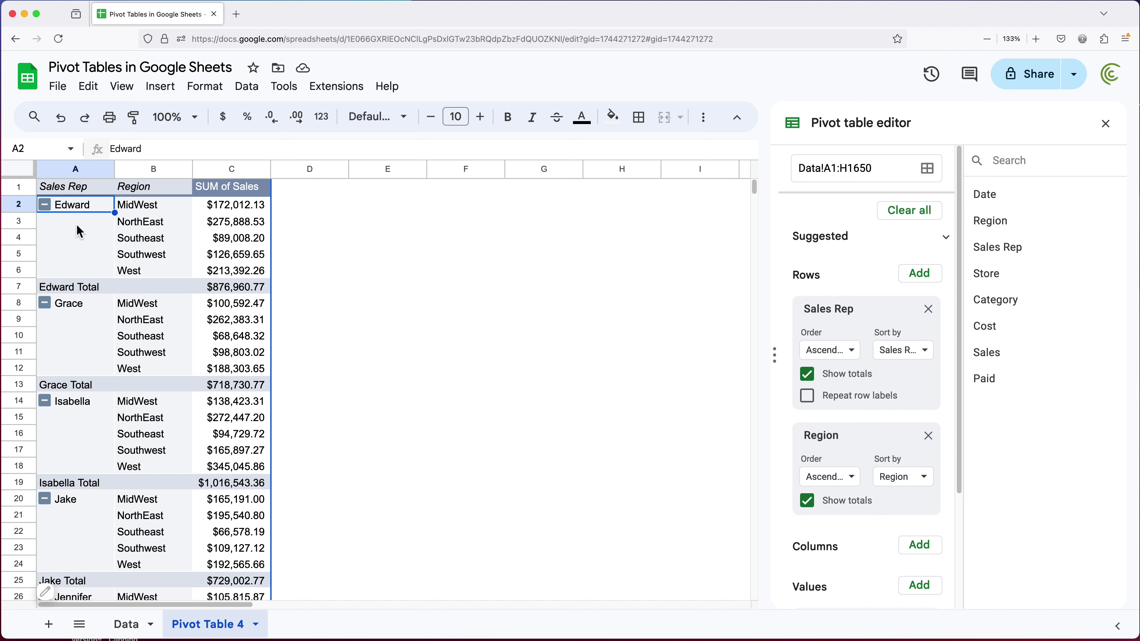
left_click_drag(77, 225, 83, 271)
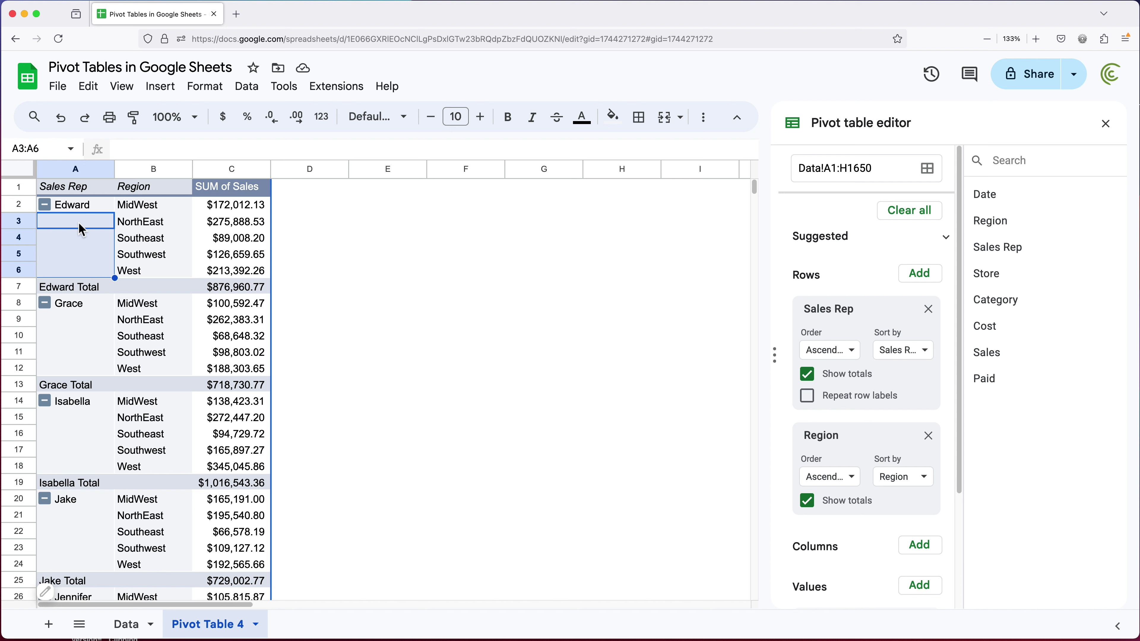
- Check the blank Sales Rep label cells, turn on Repeat row labels for Sales Rep, and turn it back off
left_click(136, 243)
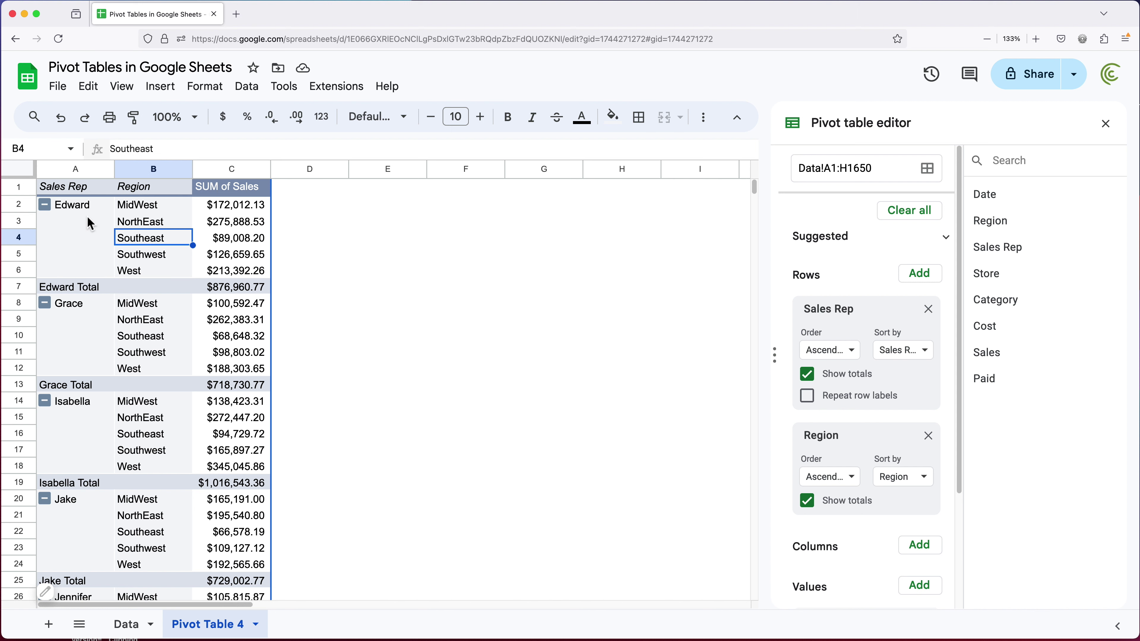
left_click_drag(87, 216, 90, 268)
left_click(148, 254)
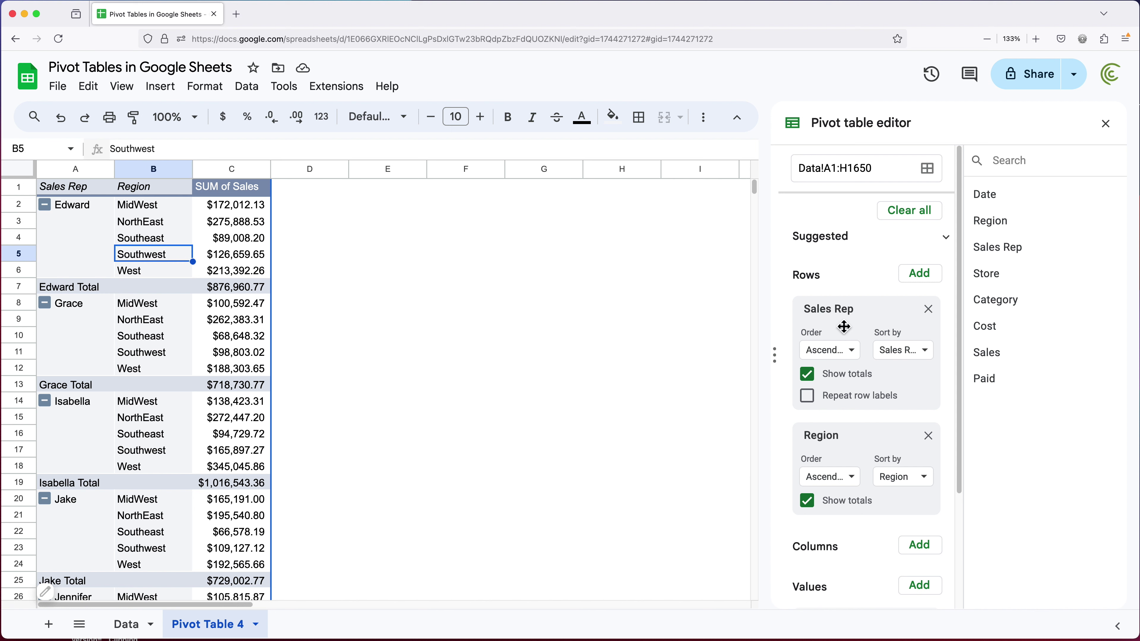
left_click(808, 397)
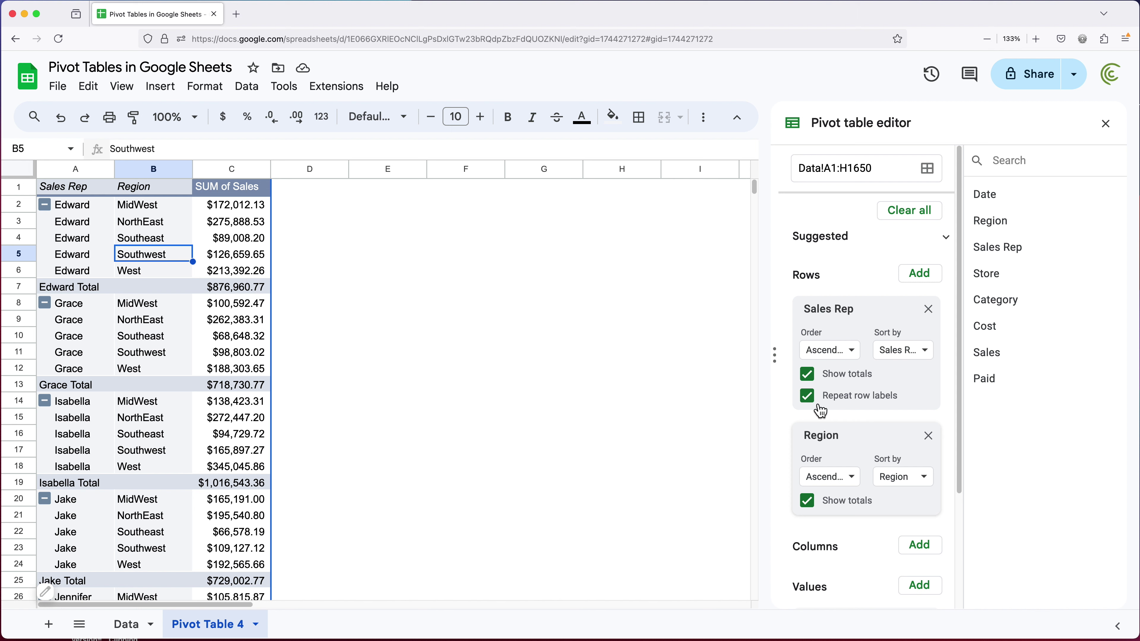
left_click(808, 397)
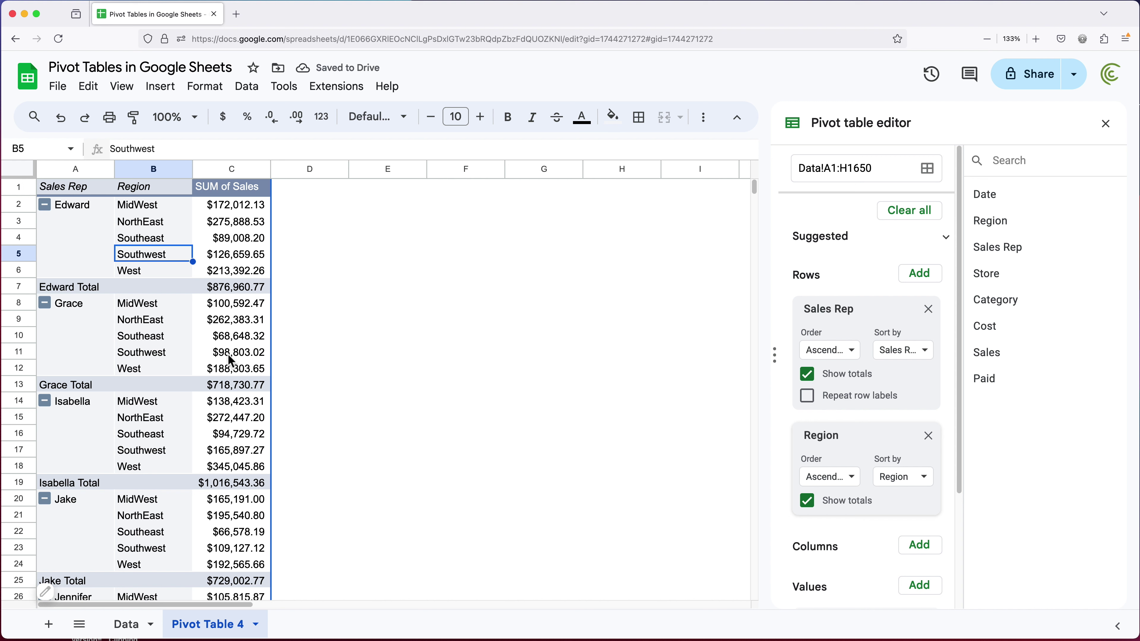
- Move the Region field from Rows to Columns in the pivot table
scroll(184, 325, "down", 2)
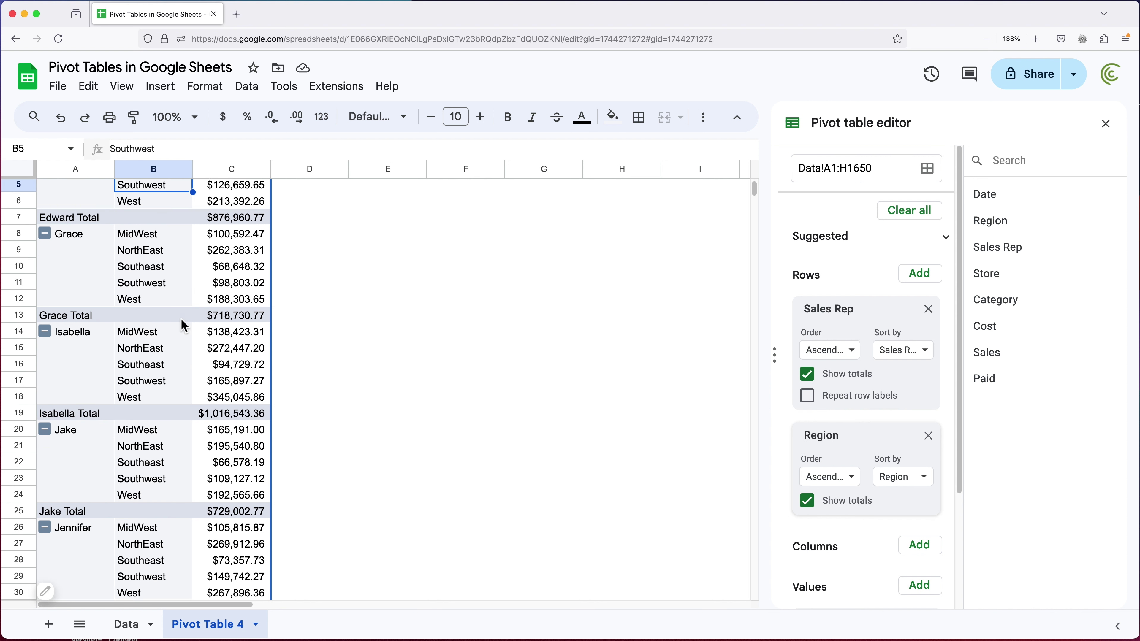
scroll(184, 326, "down", 6)
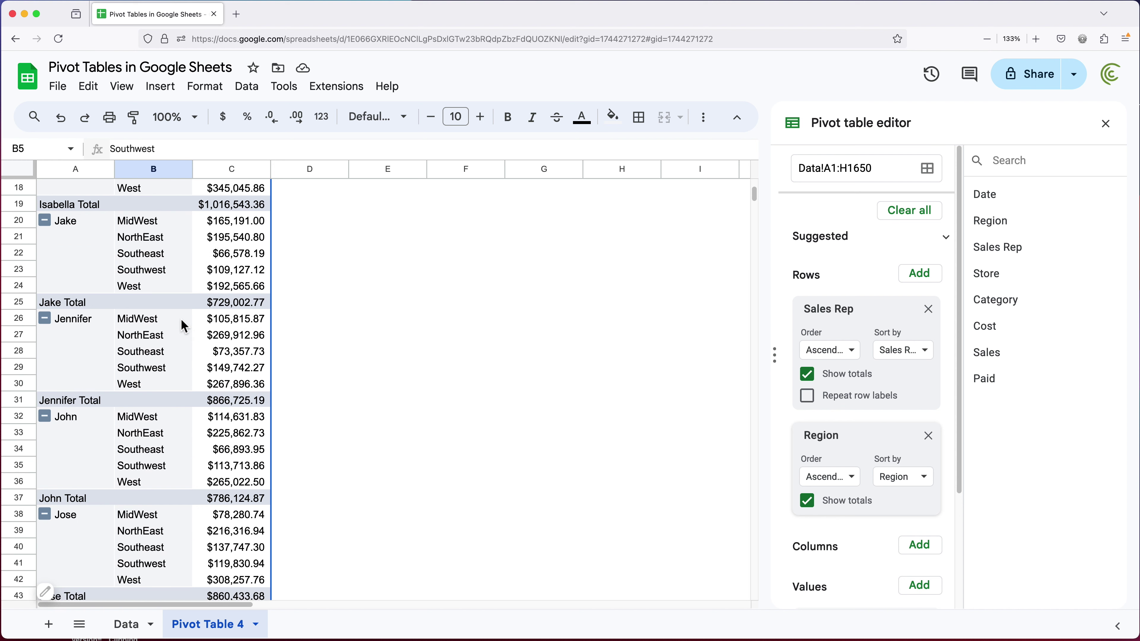
scroll(184, 327, "down", 3)
scroll(184, 330, "up", 10)
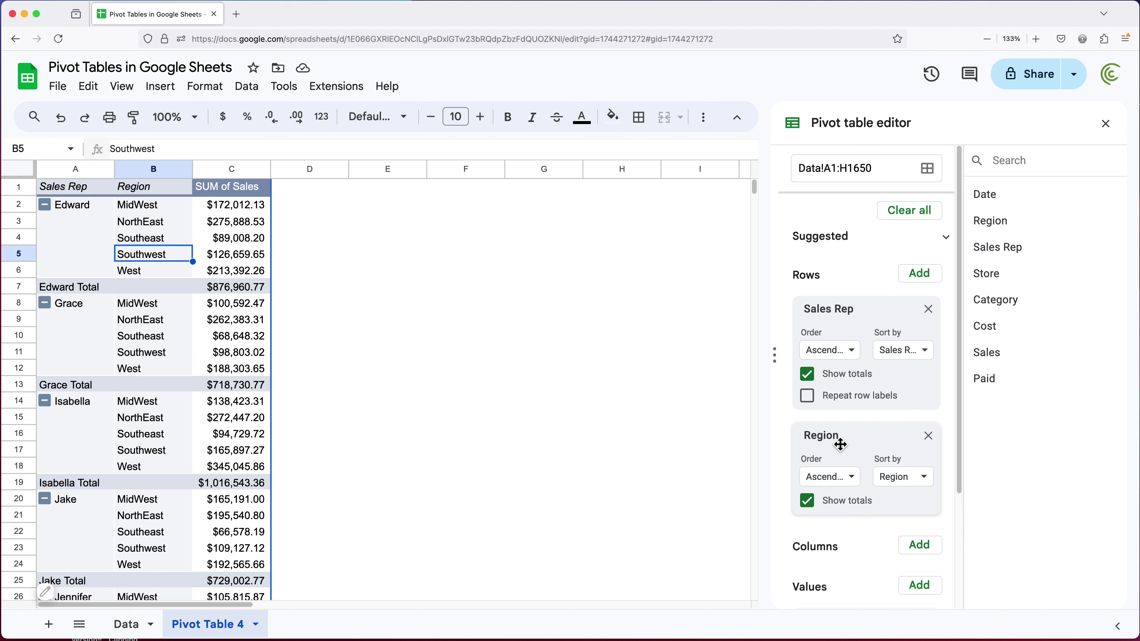
left_click_drag(853, 442, 861, 502)
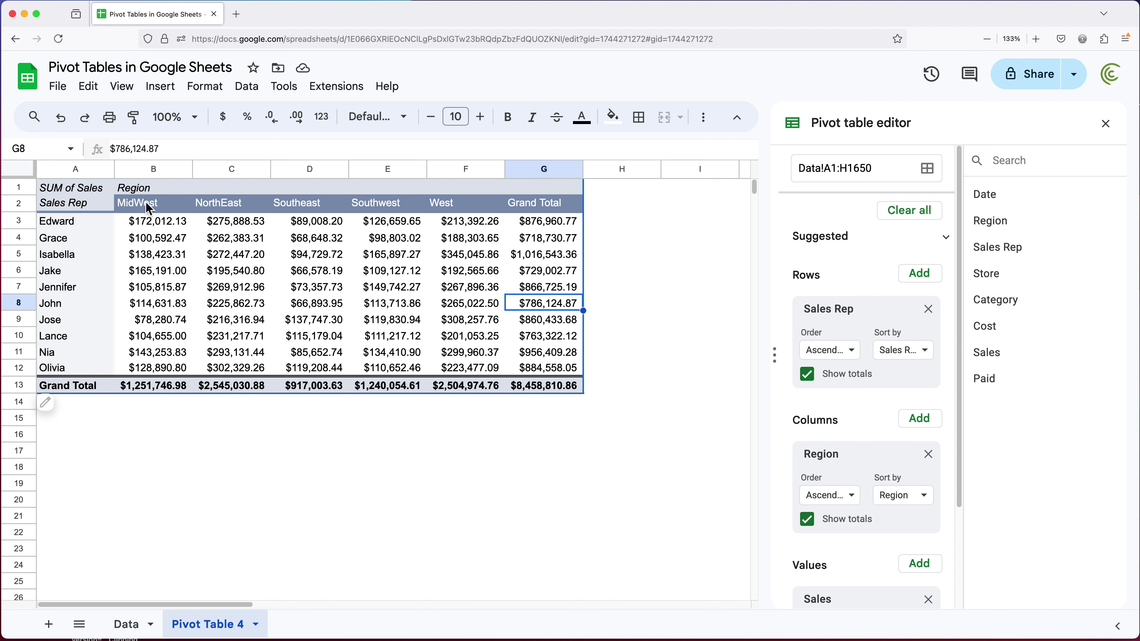
- Examine the region headers B2:F2, the sales rep labels A3:A12 and the sales values where they intersect
left_click_drag(150, 207, 462, 203)
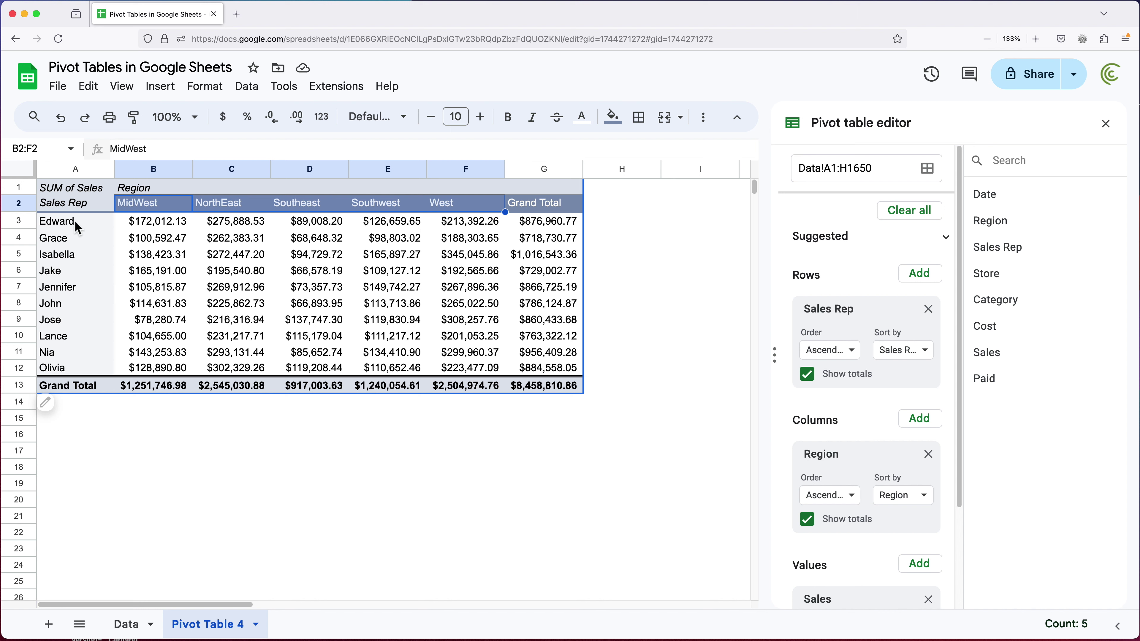
left_click_drag(75, 222, 85, 371)
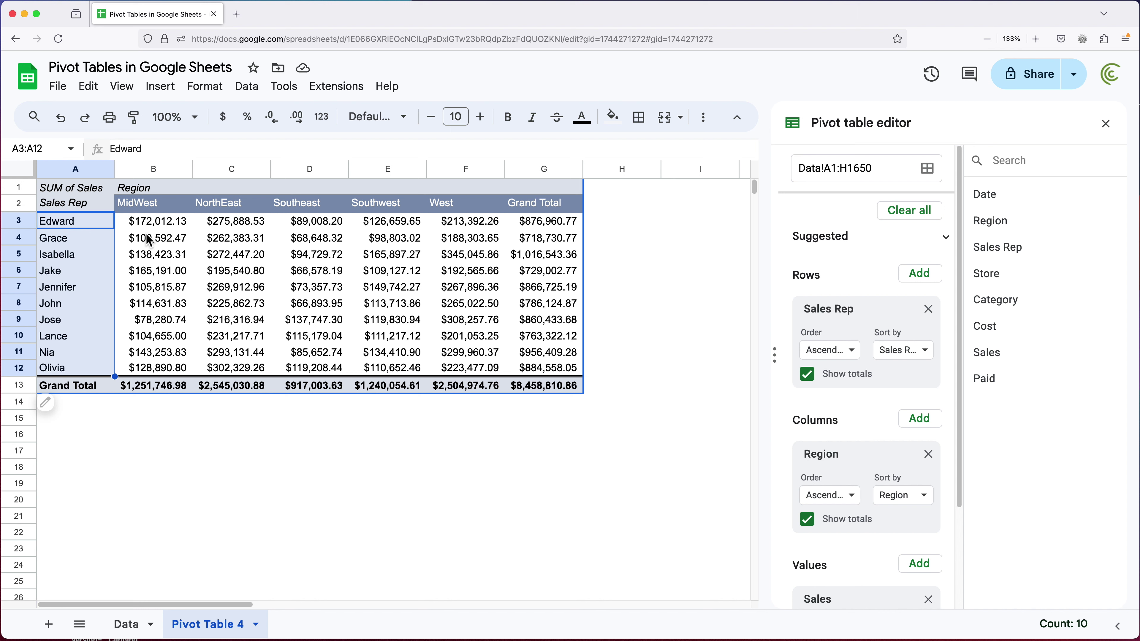
left_click_drag(148, 221, 498, 367)
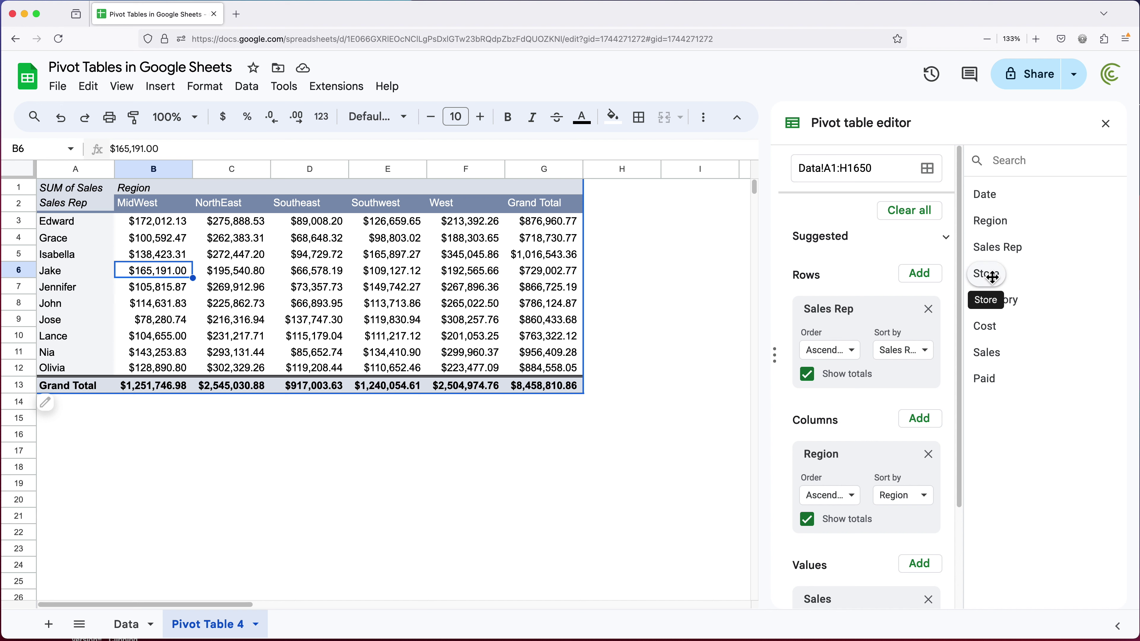
- Add Store as a second row field under Sales Rep, check the store labels and region headers, and remove Store again
left_click_drag(987, 274, 827, 417)
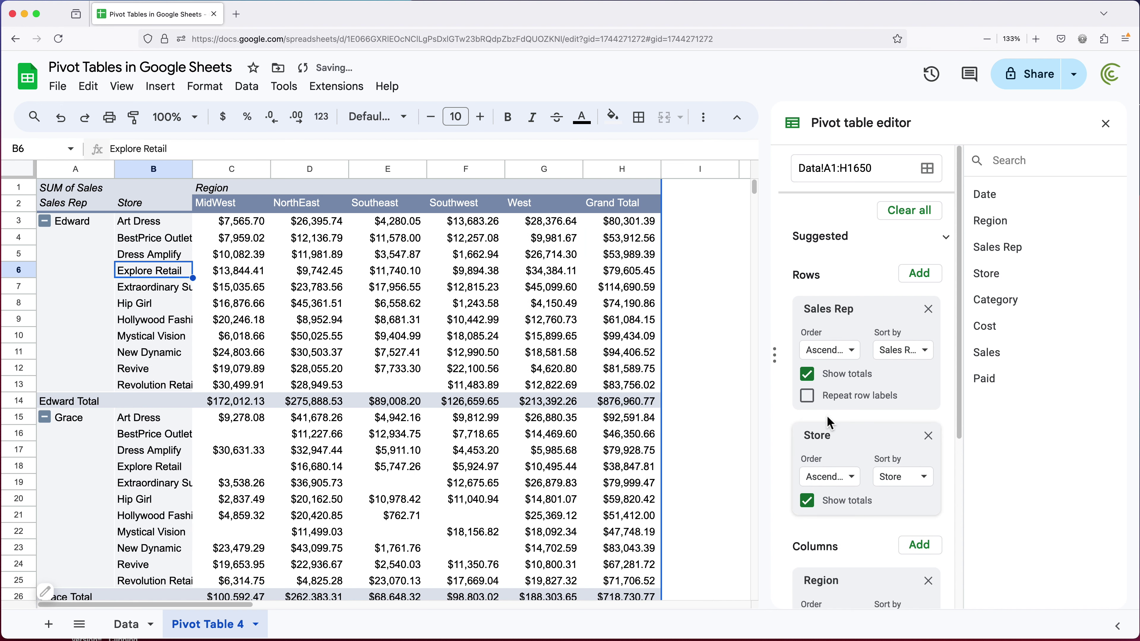
left_click(69, 228)
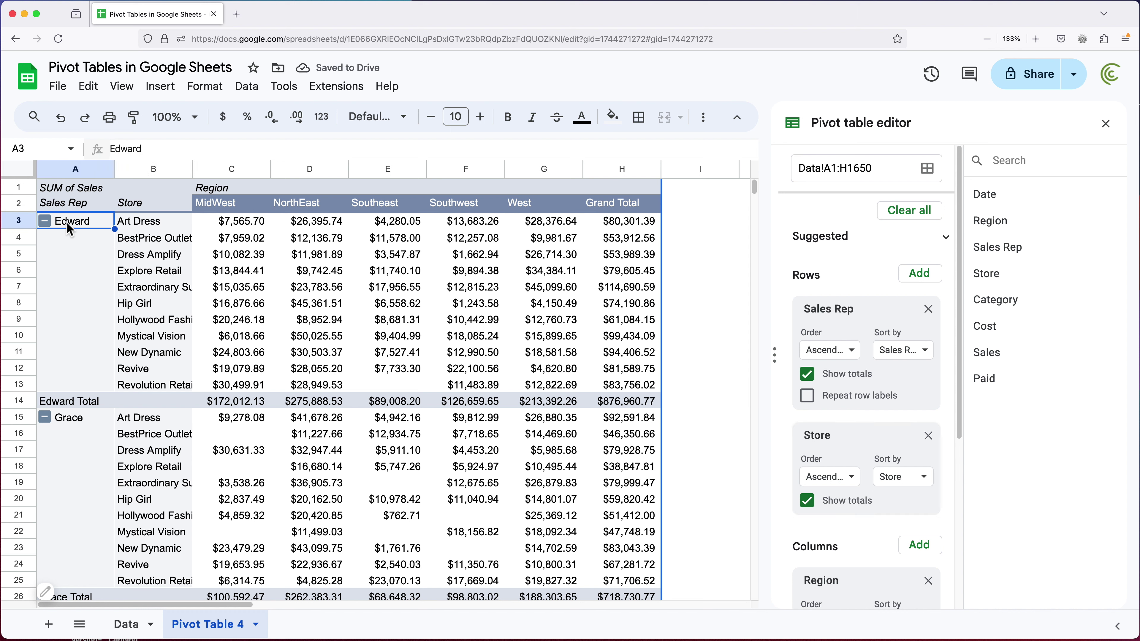
left_click_drag(152, 223, 147, 381)
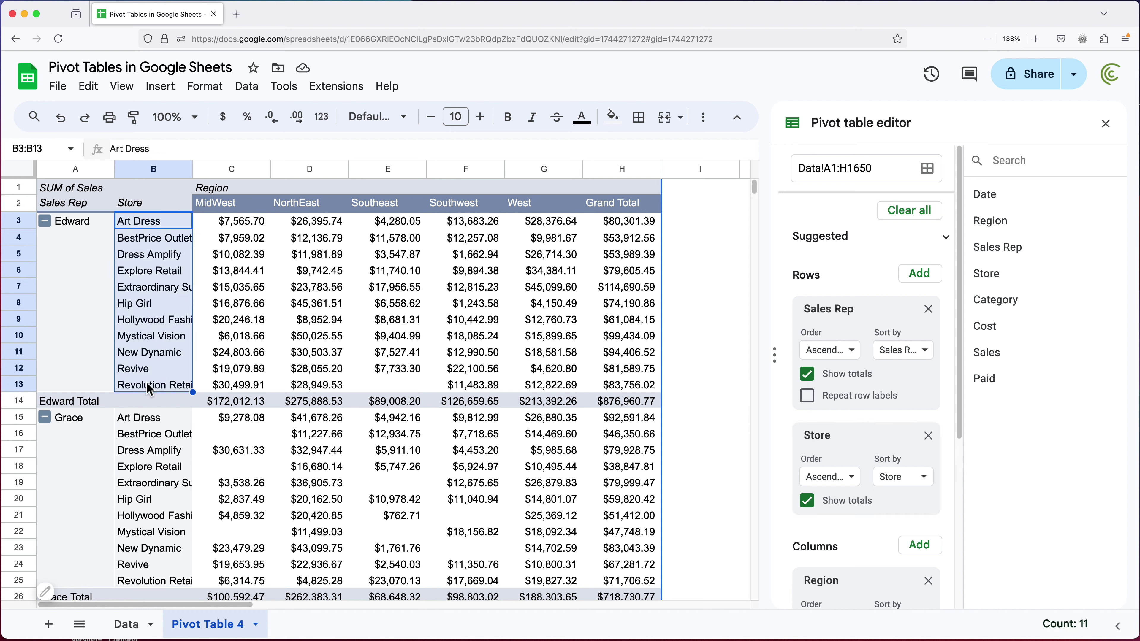
left_click_drag(220, 202, 577, 204)
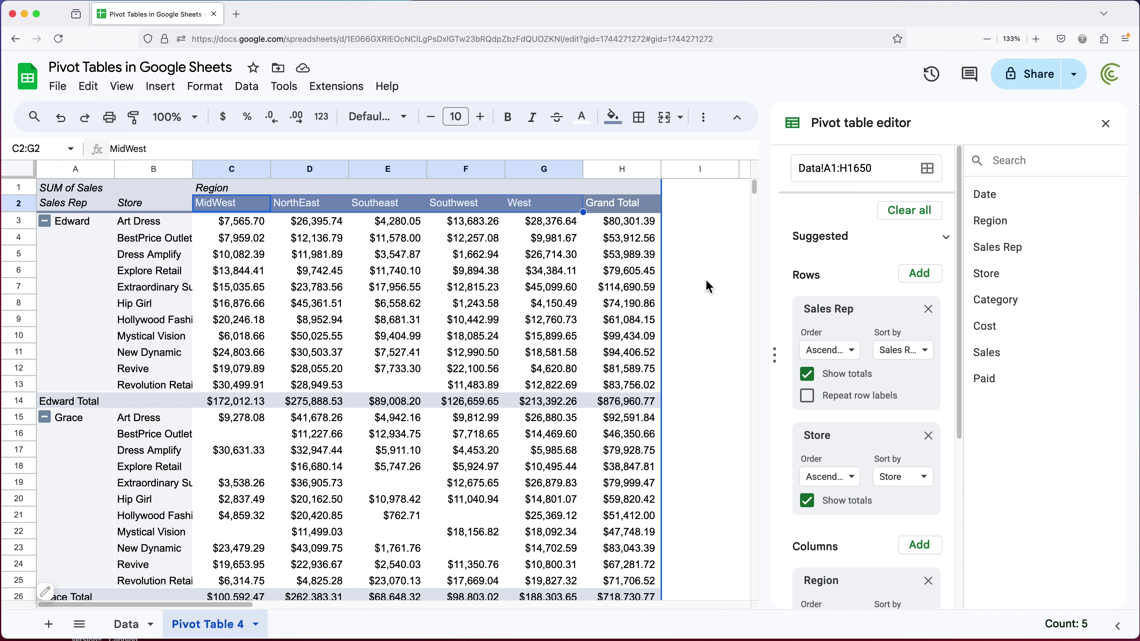
left_click(928, 436)
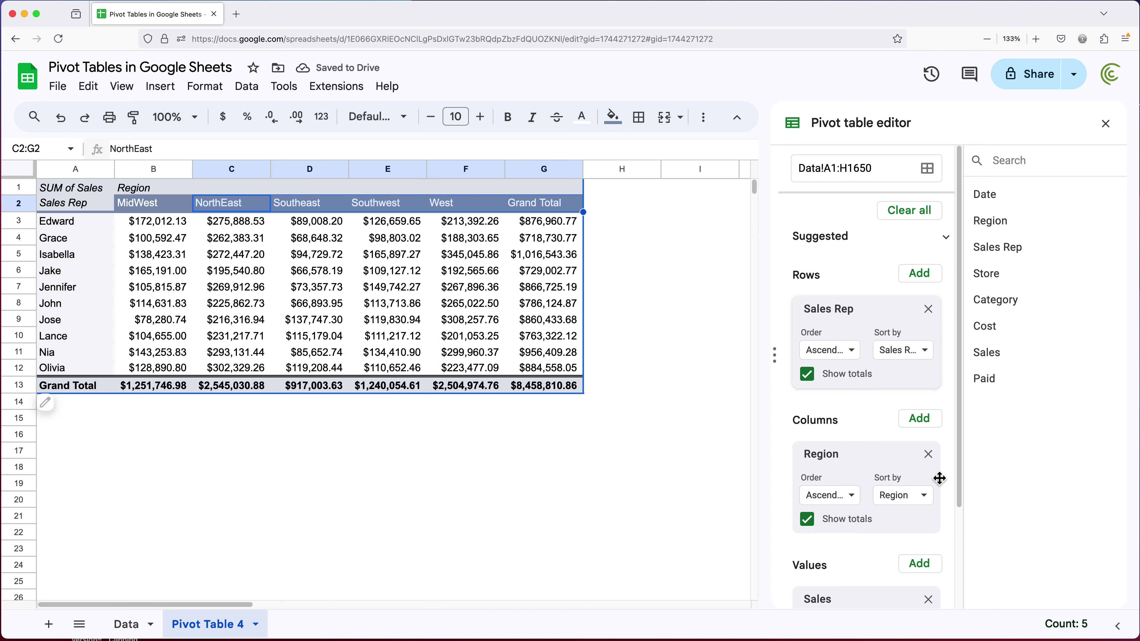
- Remove Sales Rep from Rows and move Region from Columns to Rows
left_click(929, 309)
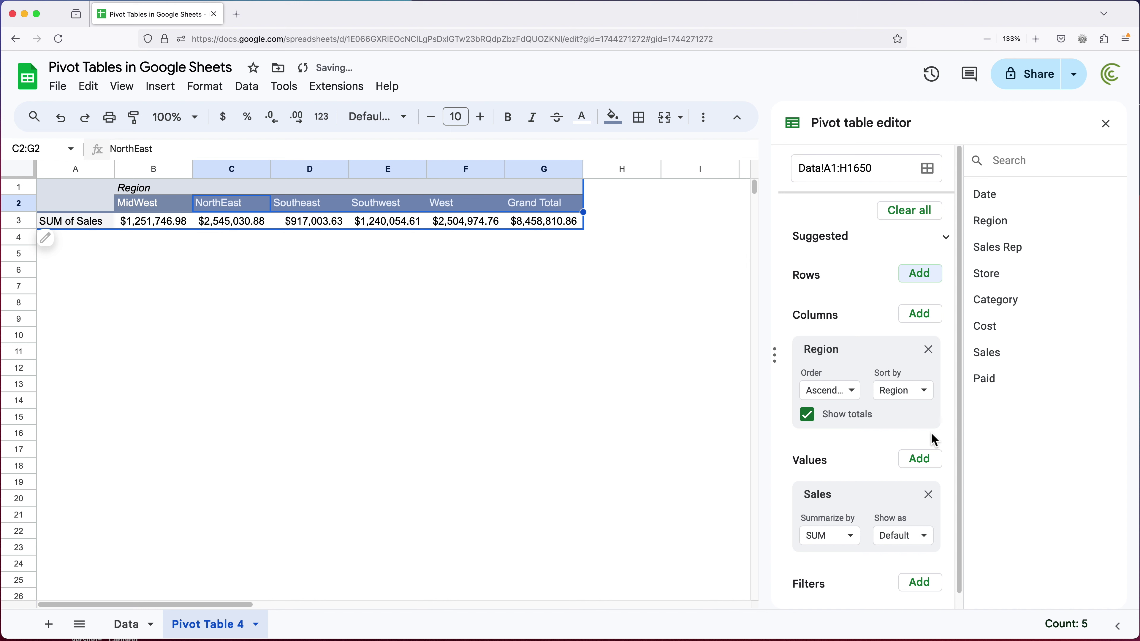
left_click_drag(838, 361, 838, 310)
left_click(176, 236)
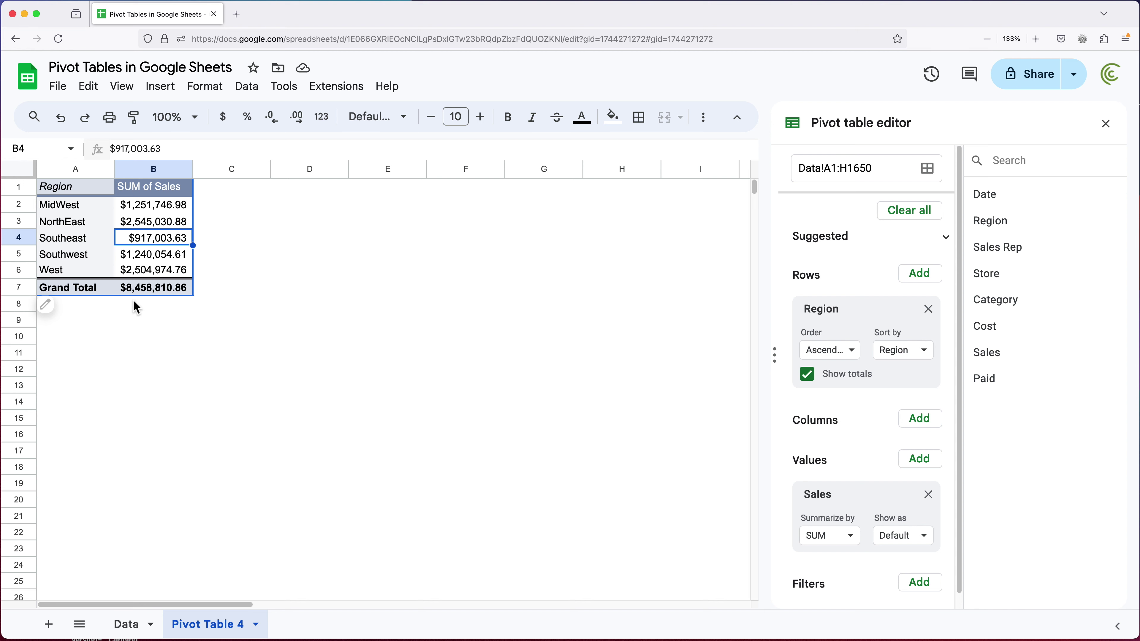
- Check the Cost column F on the Data sheet and return to the Pivot Table 4 sheet
left_click(134, 624)
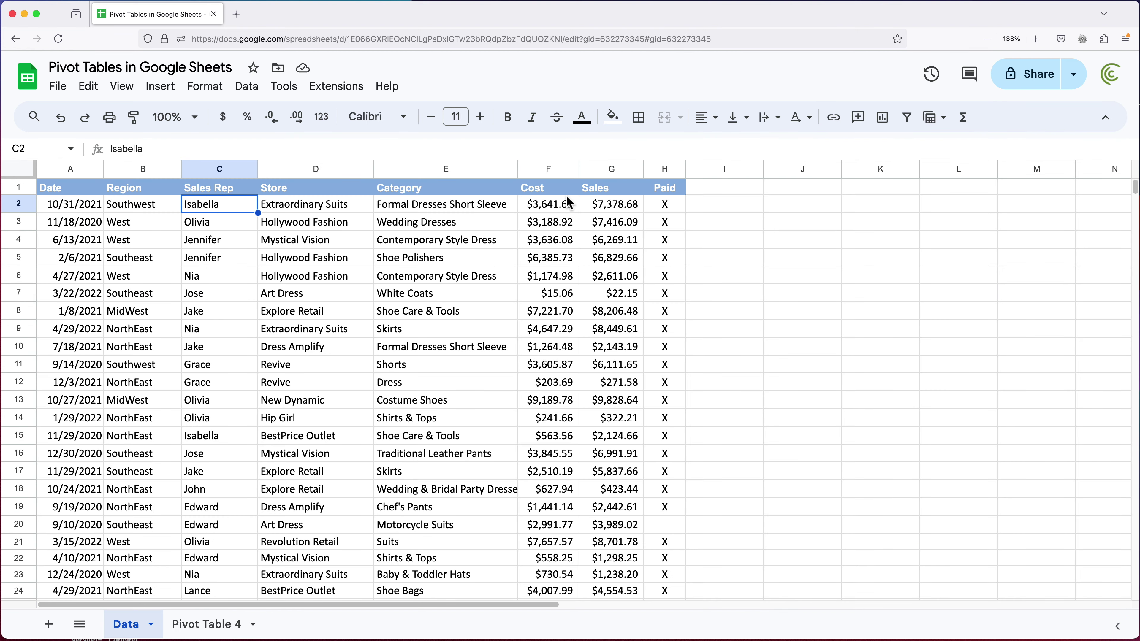
left_click(549, 171)
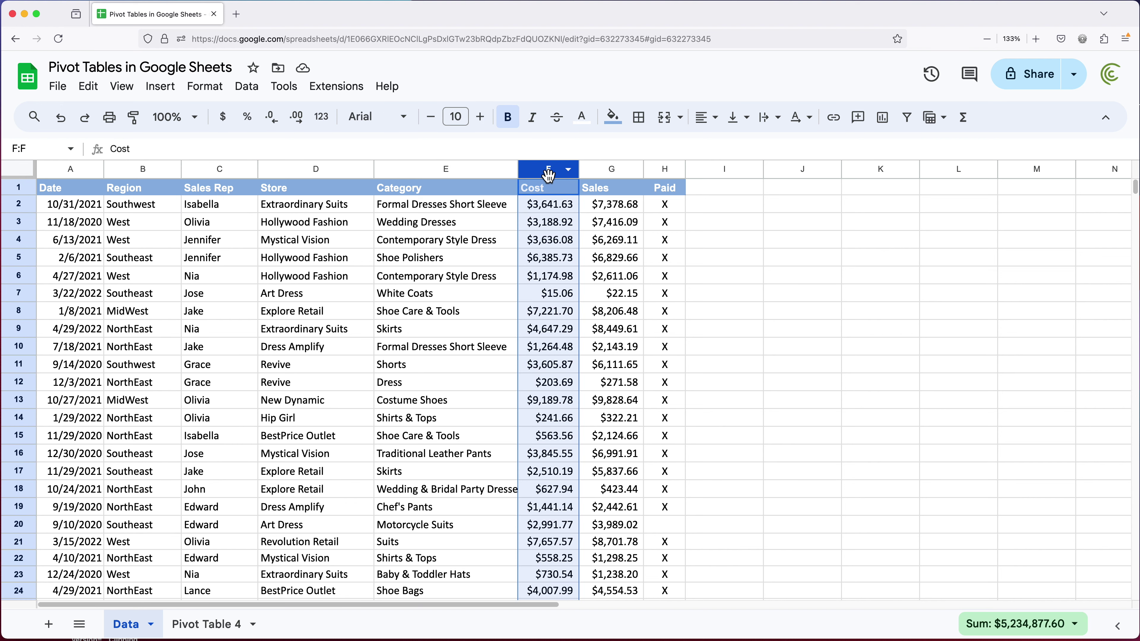
left_click(201, 627)
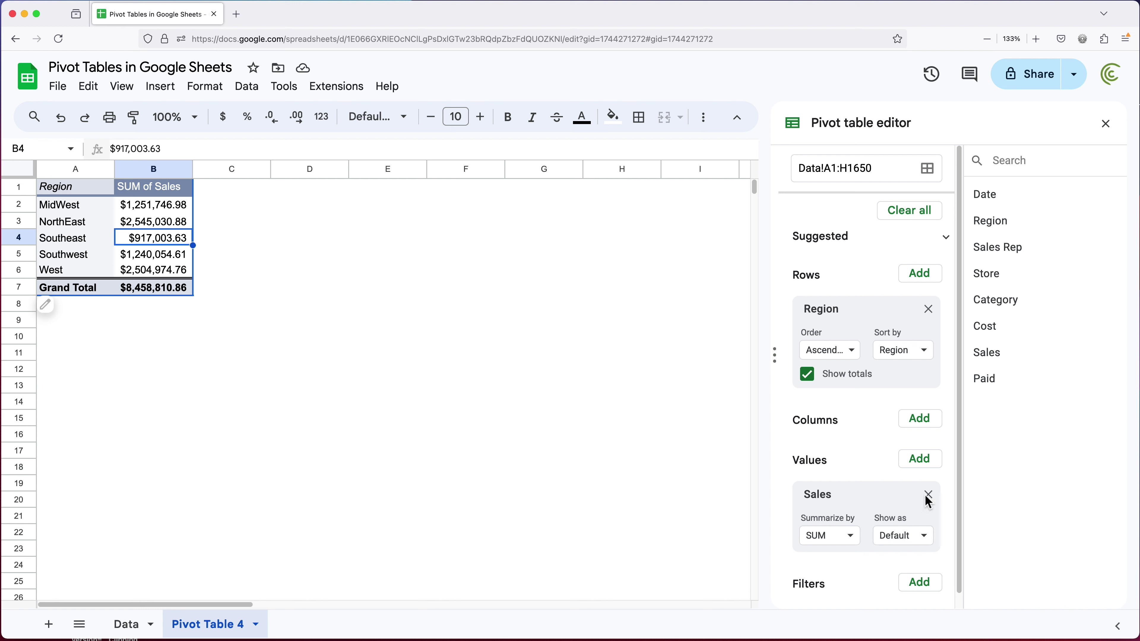
- Add Cost as a second value field alongside Sales
left_click(928, 467)
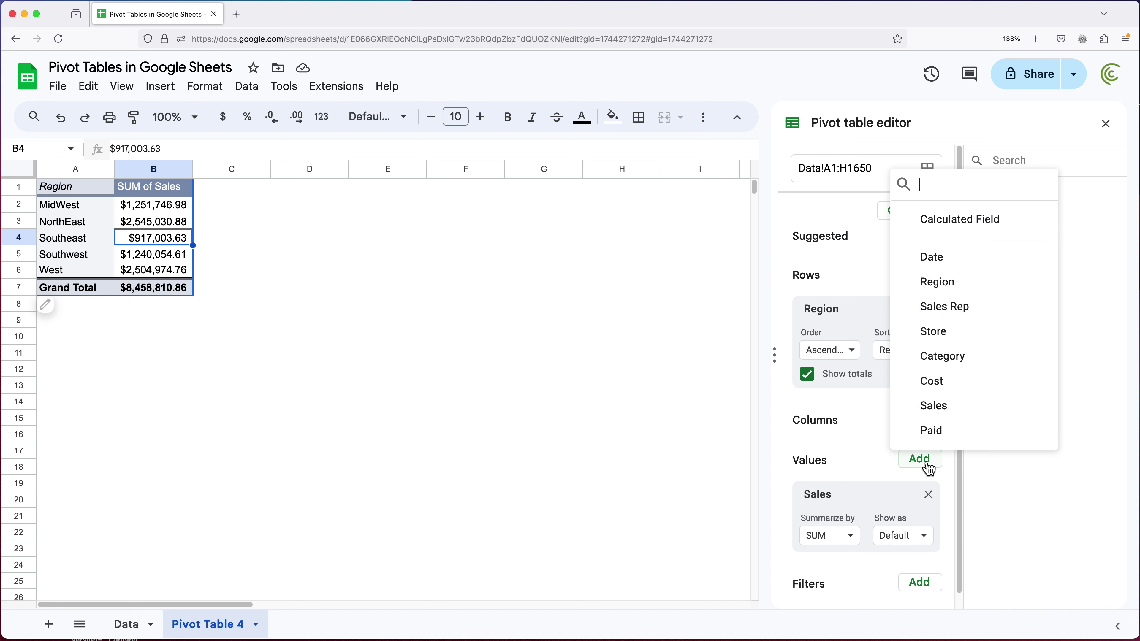
left_click(953, 386)
scroll(924, 427, "down", 4)
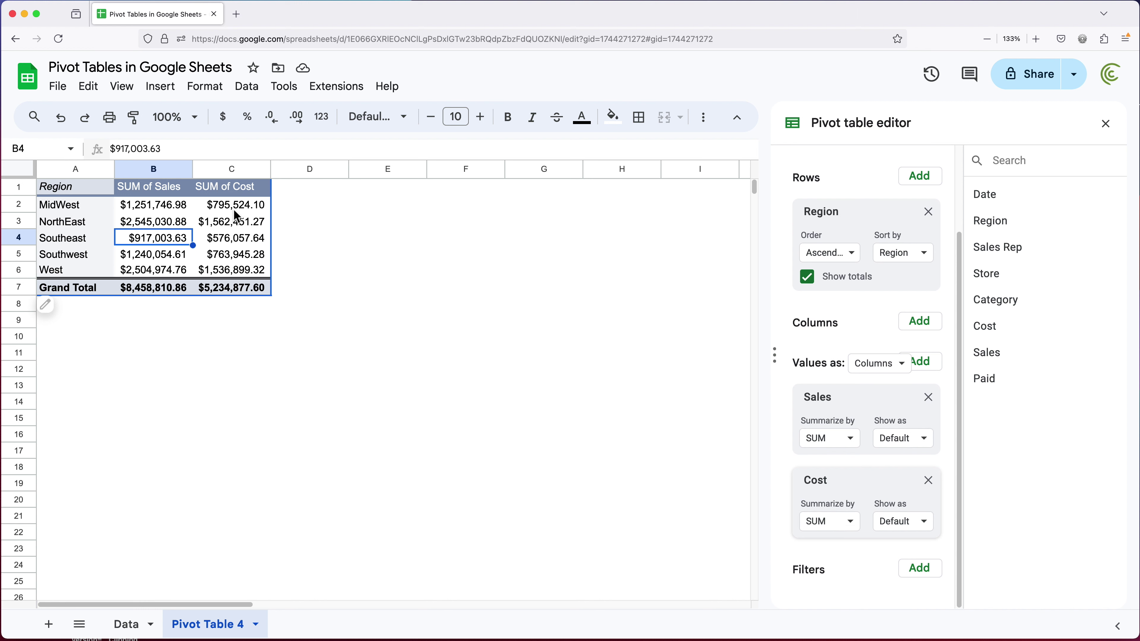
- Compare the SUM of Sales and SUM of Cost columns across the regions
left_click_drag(234, 206, 243, 254)
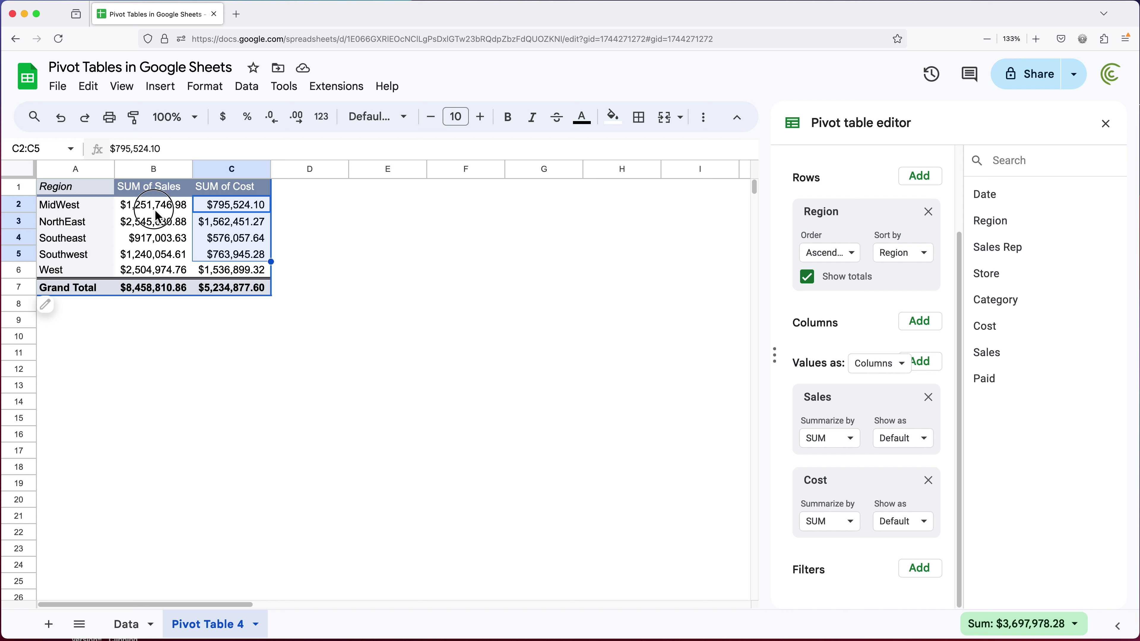
left_click_drag(156, 210, 172, 270)
left_click(245, 217)
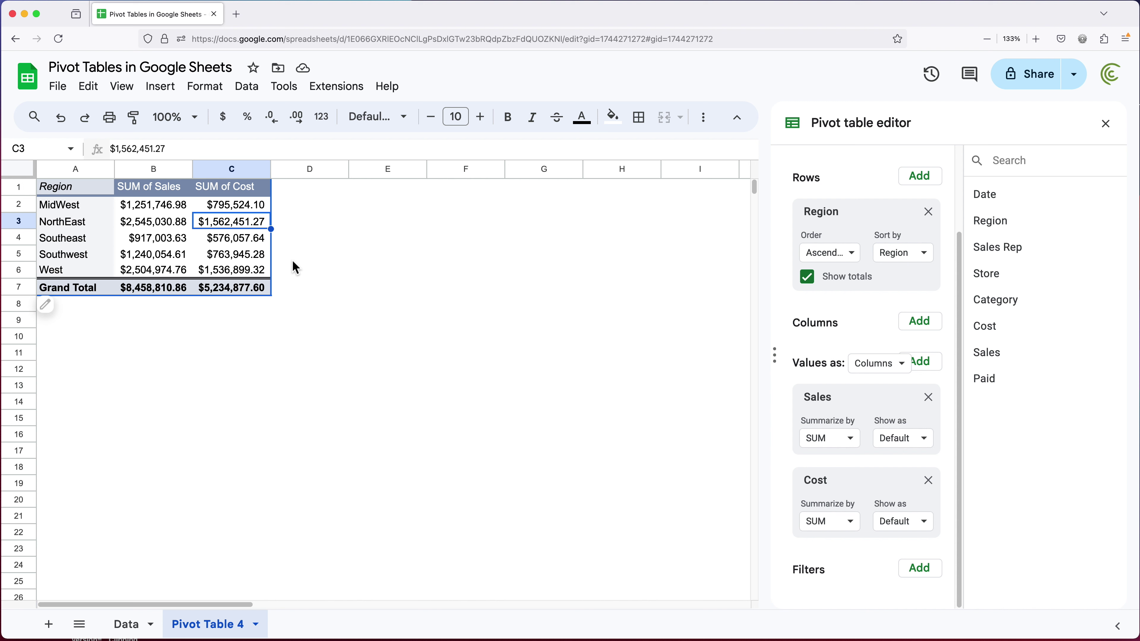
left_click_drag(164, 193, 162, 270)
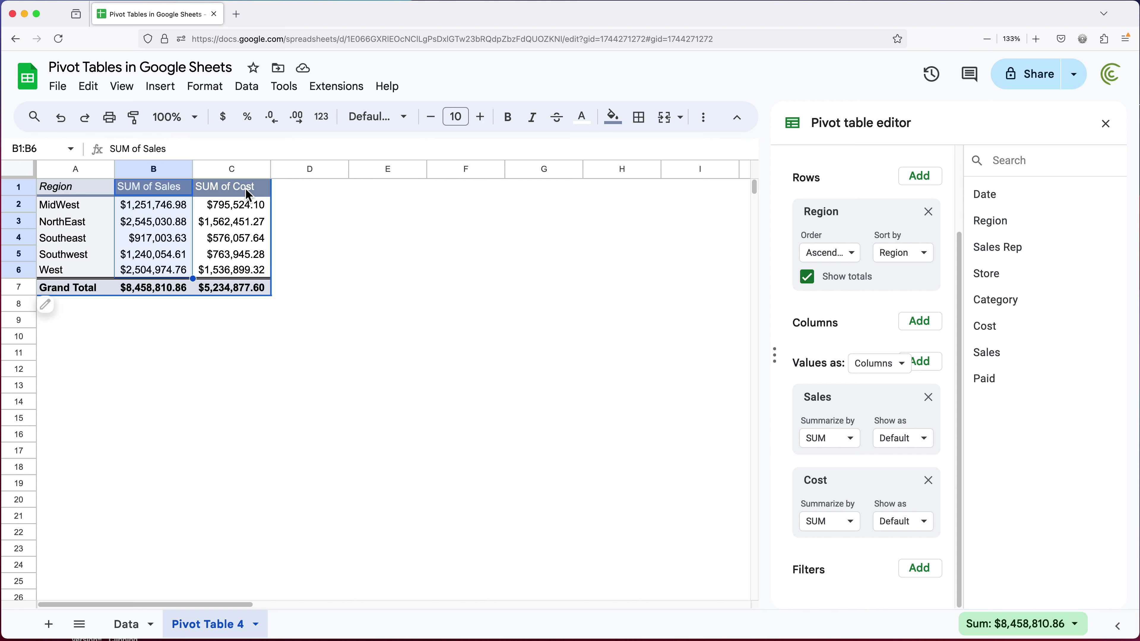
left_click_drag(246, 189, 234, 269)
left_click(186, 224)
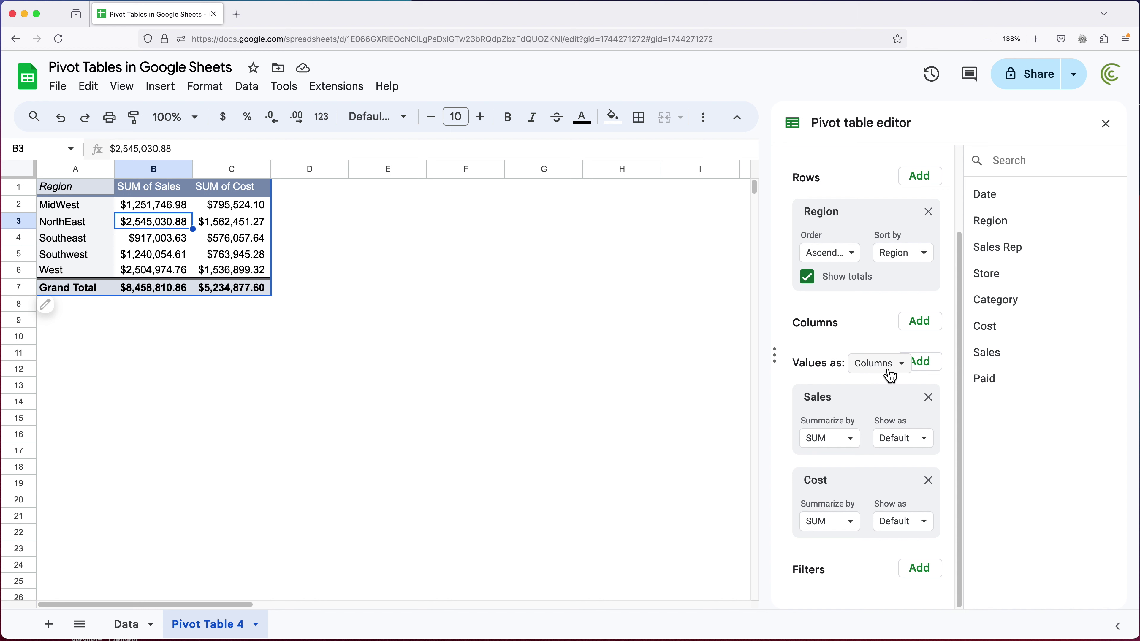
- Display the values as Rows, examine the MidWest sales and cost rows, and set the values back to Columns
left_click(878, 372)
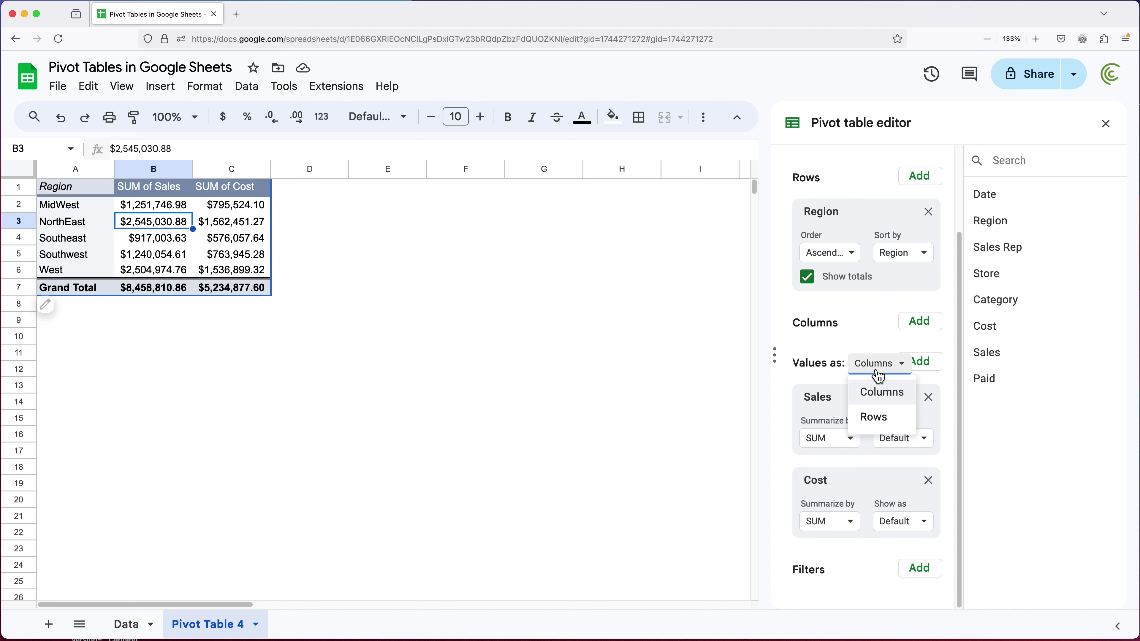
left_click(876, 420)
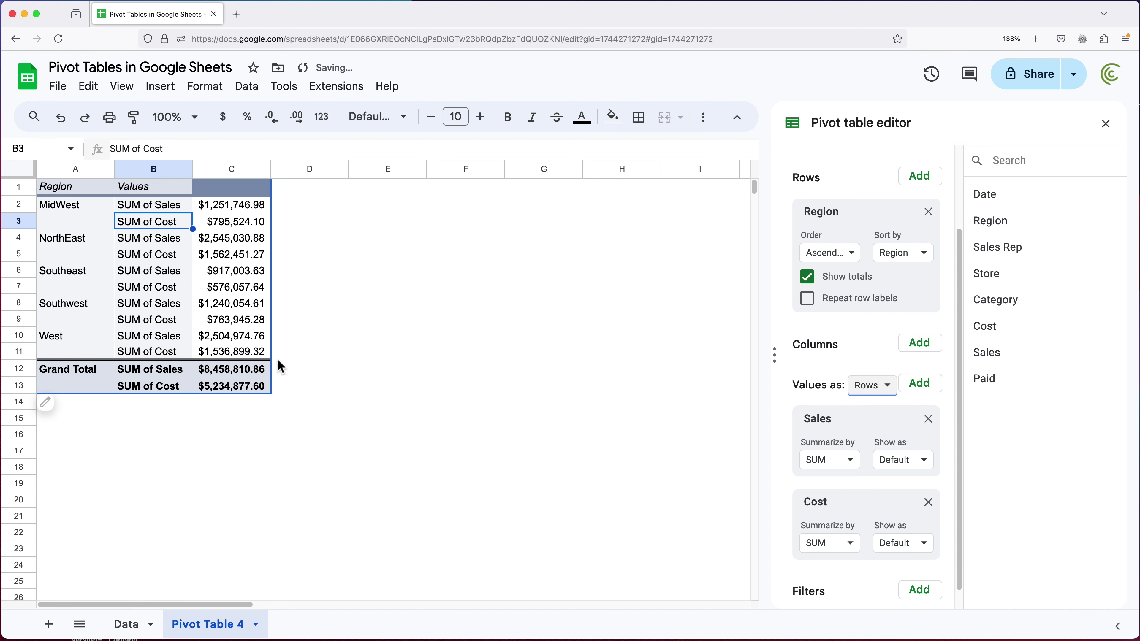
left_click_drag(68, 204, 255, 218)
left_click(171, 207)
left_click(176, 225)
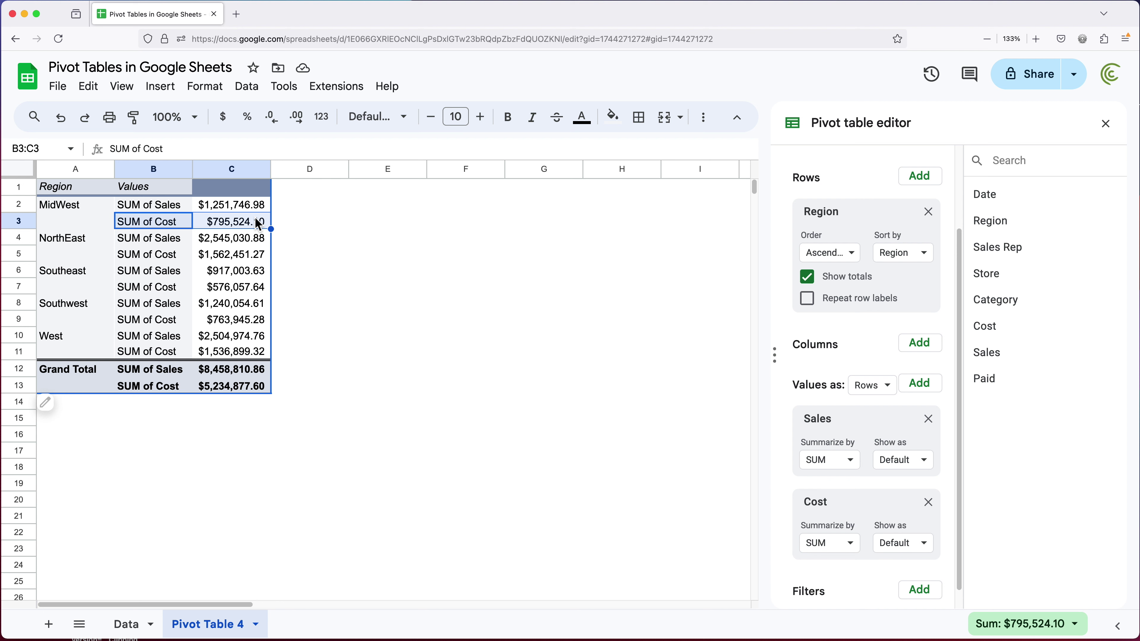
left_click(882, 387)
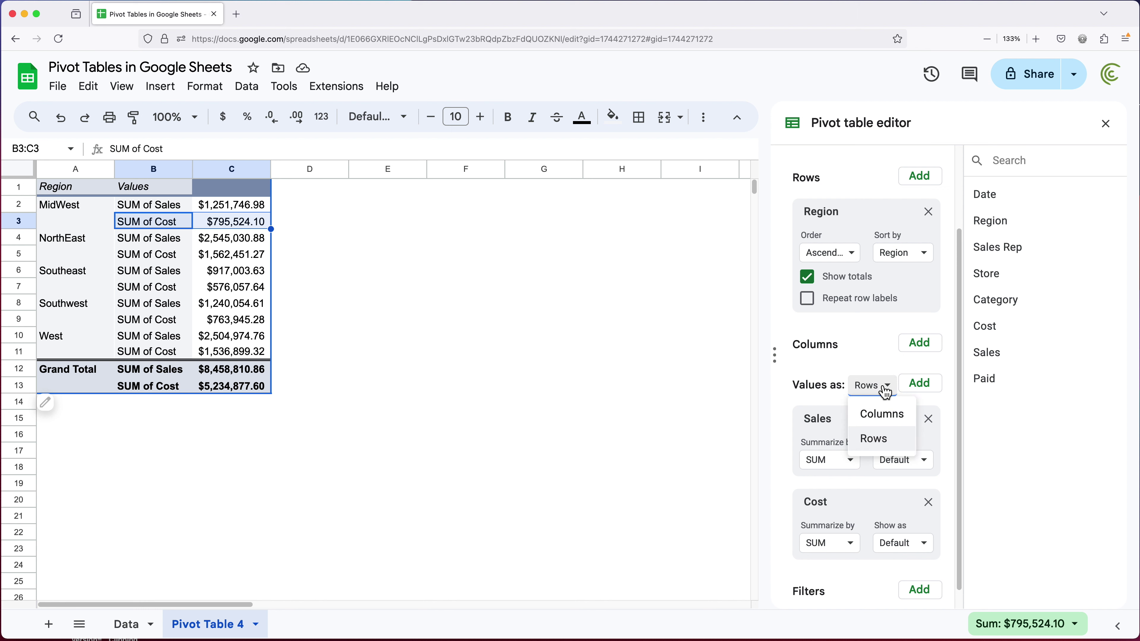
left_click(883, 415)
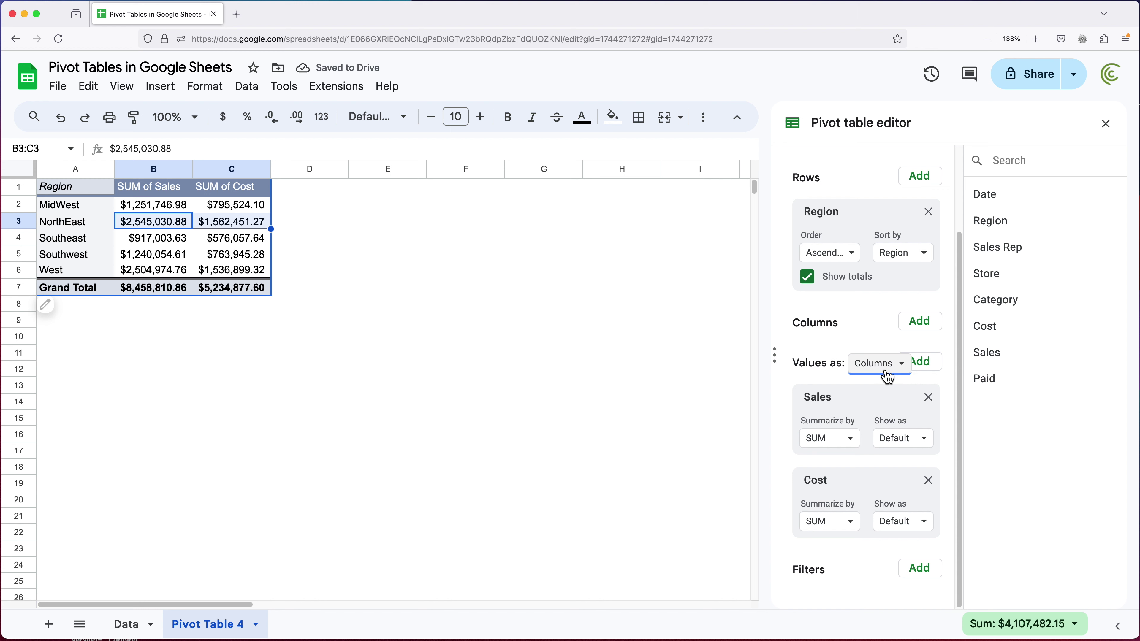
- Review the sales values in B2:B5 and the cost values in C2:C5 side by side
left_click(146, 222)
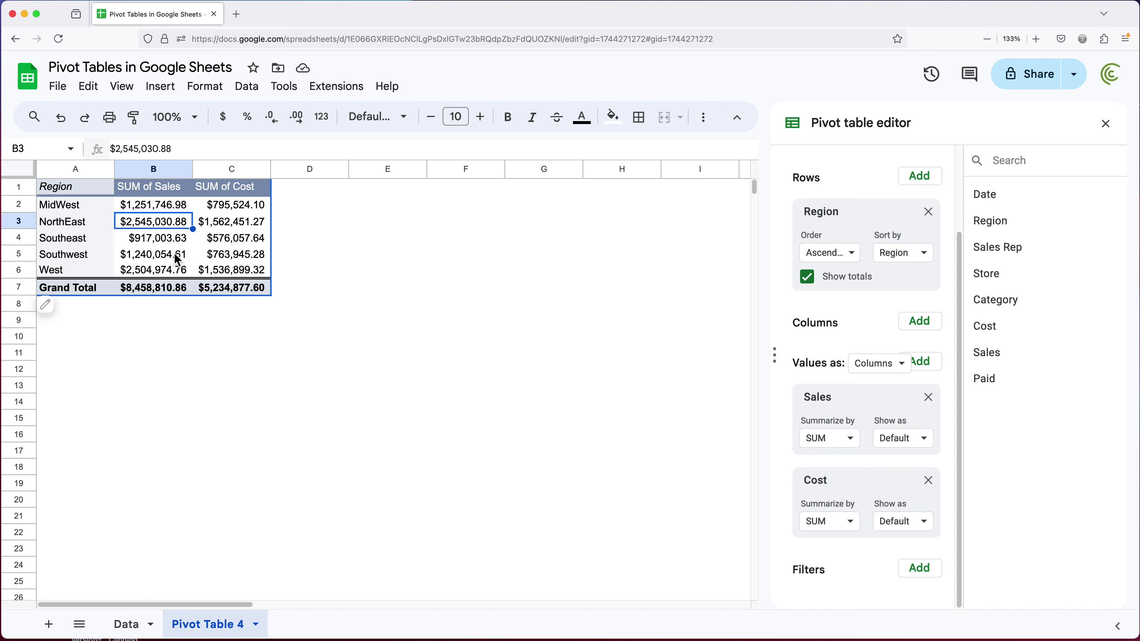
left_click_drag(169, 207, 180, 263)
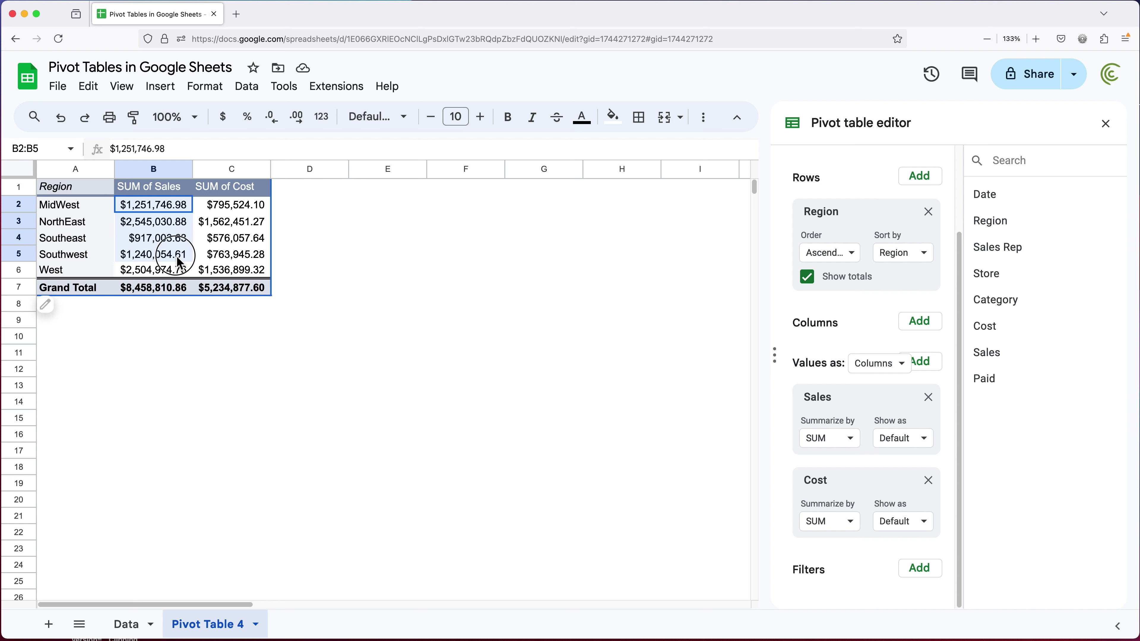
left_click_drag(233, 205, 246, 267)
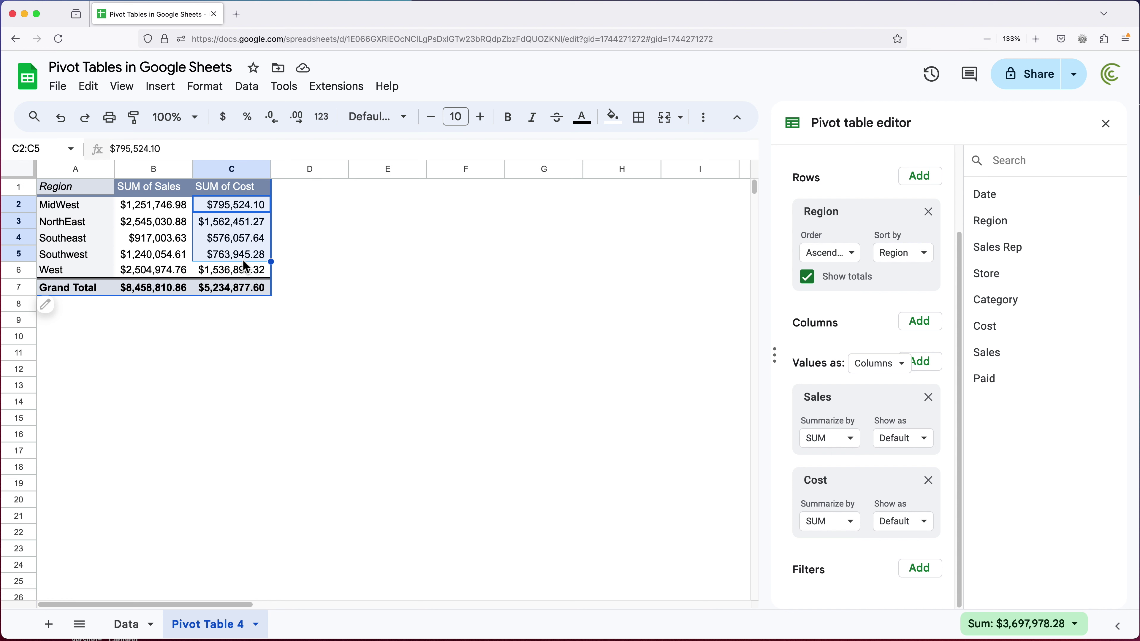
- Remove the Cost value field and add Sales again as a second value field
left_click(227, 254)
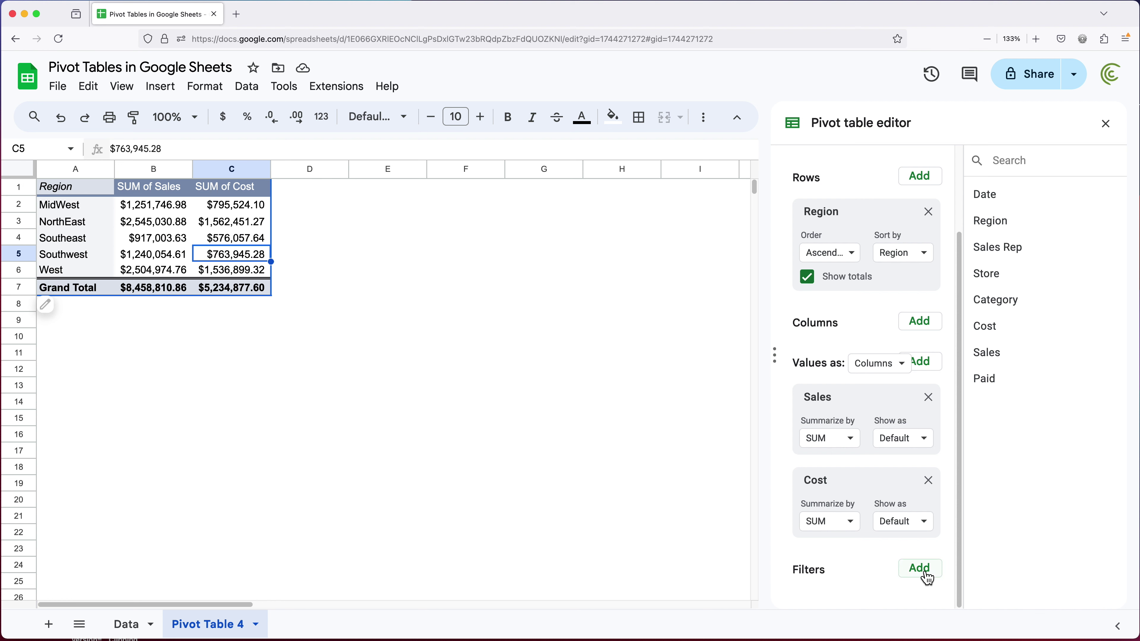
left_click(928, 482)
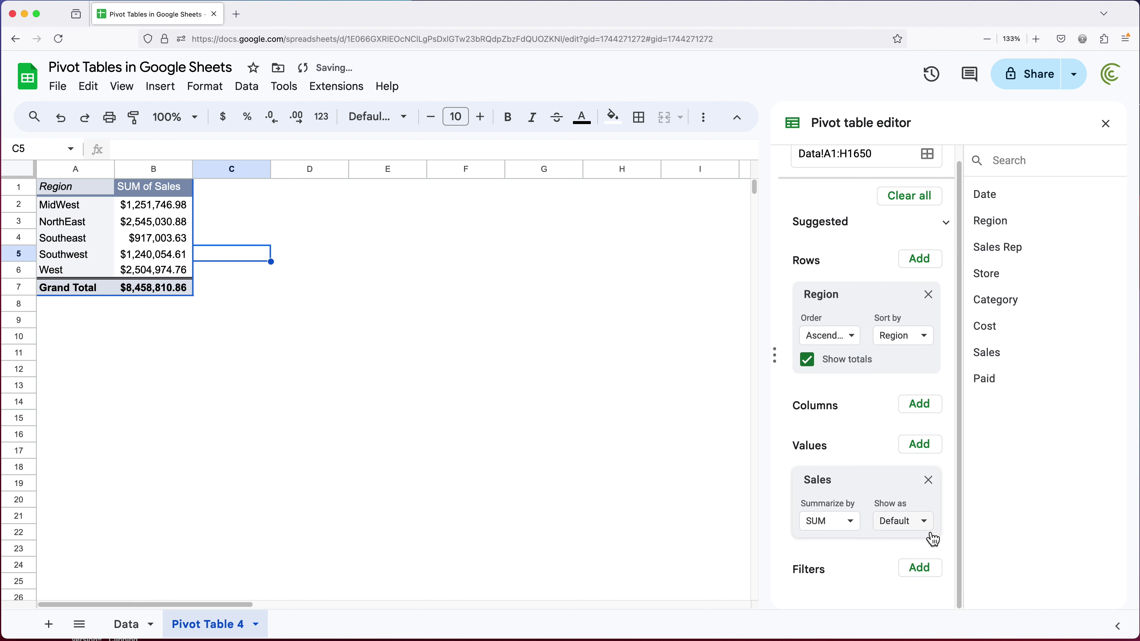
left_click(919, 446)
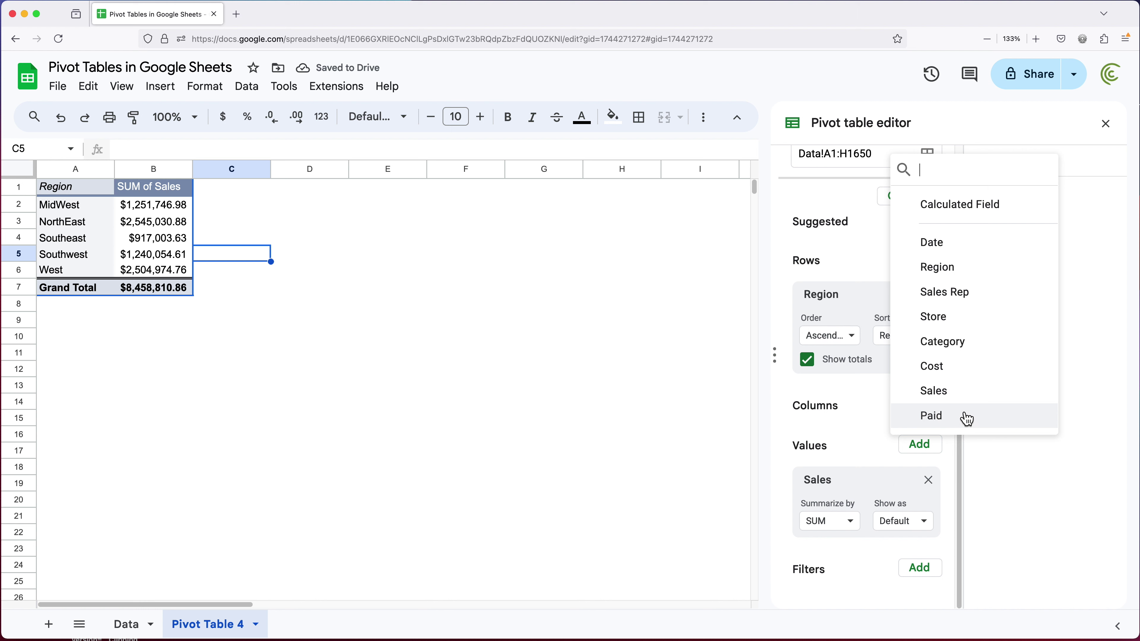
left_click(943, 395)
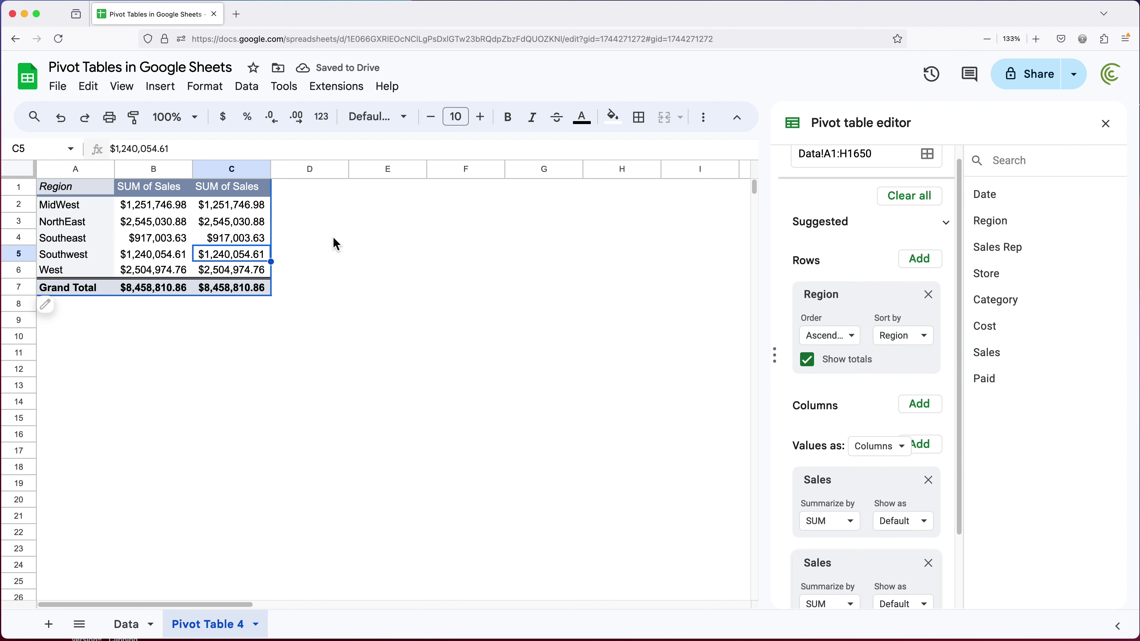
- Summarize the second Sales value field by AVERAGE
scroll(870, 476, "down", 4)
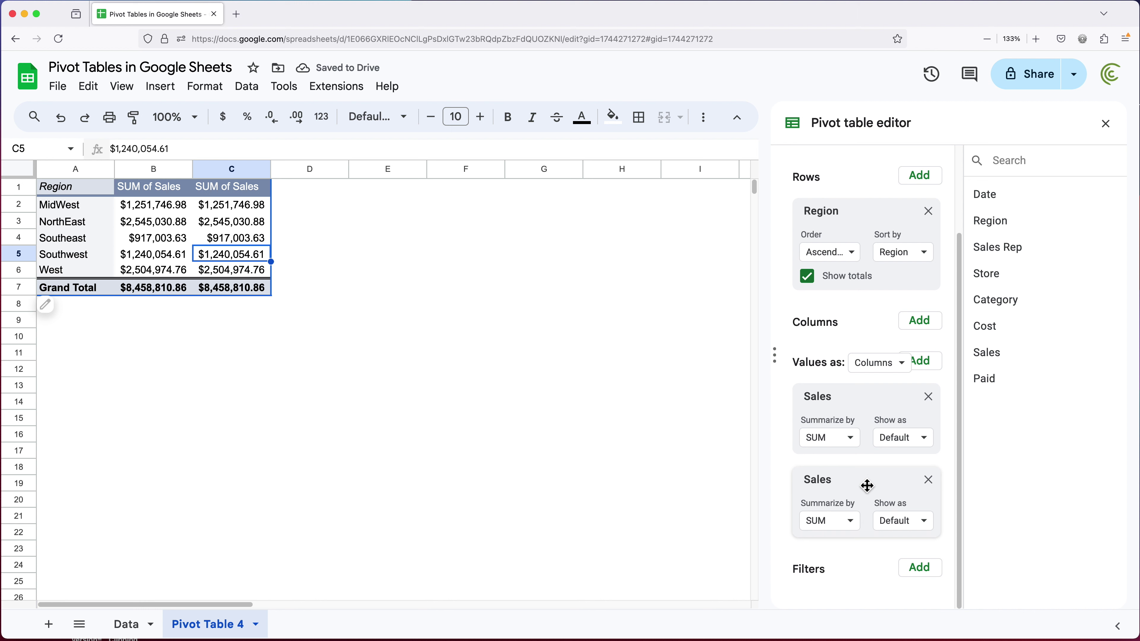
left_click(835, 533)
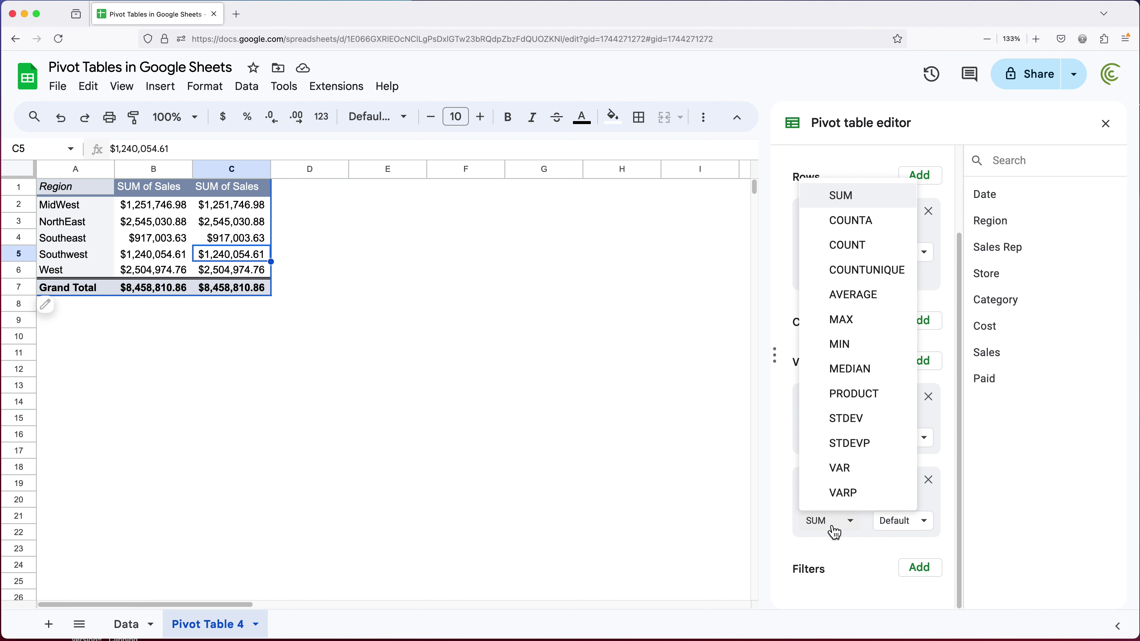
left_click(854, 295)
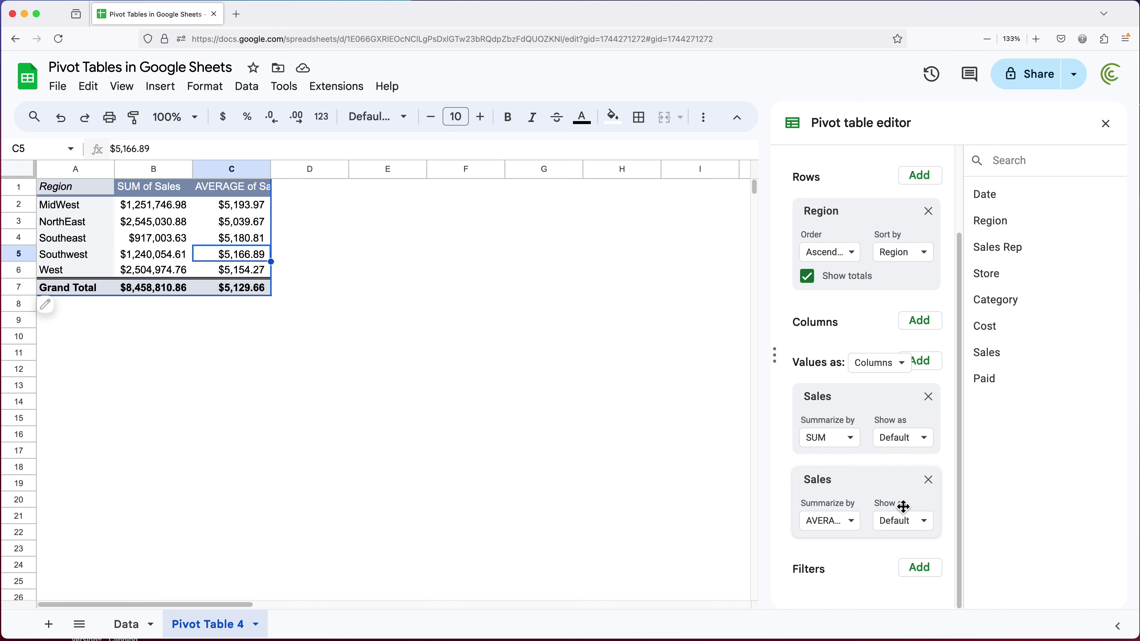
- Summarize the second Sales value field by COUNTA and compare its counts with the sales sums in B2:B6
left_click(844, 528)
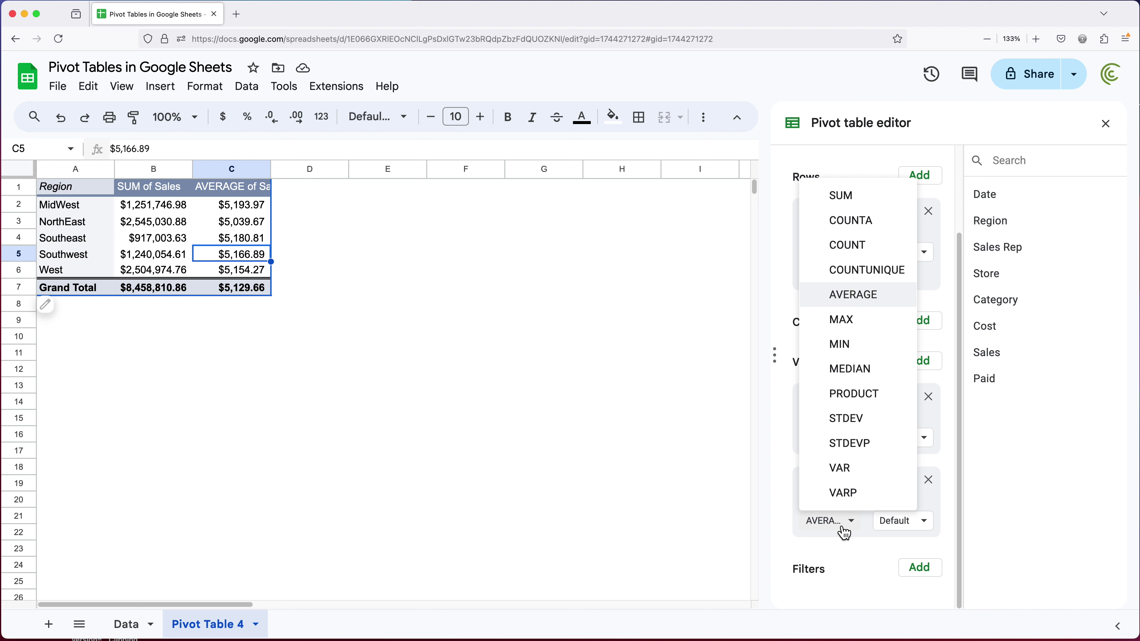
left_click(869, 229)
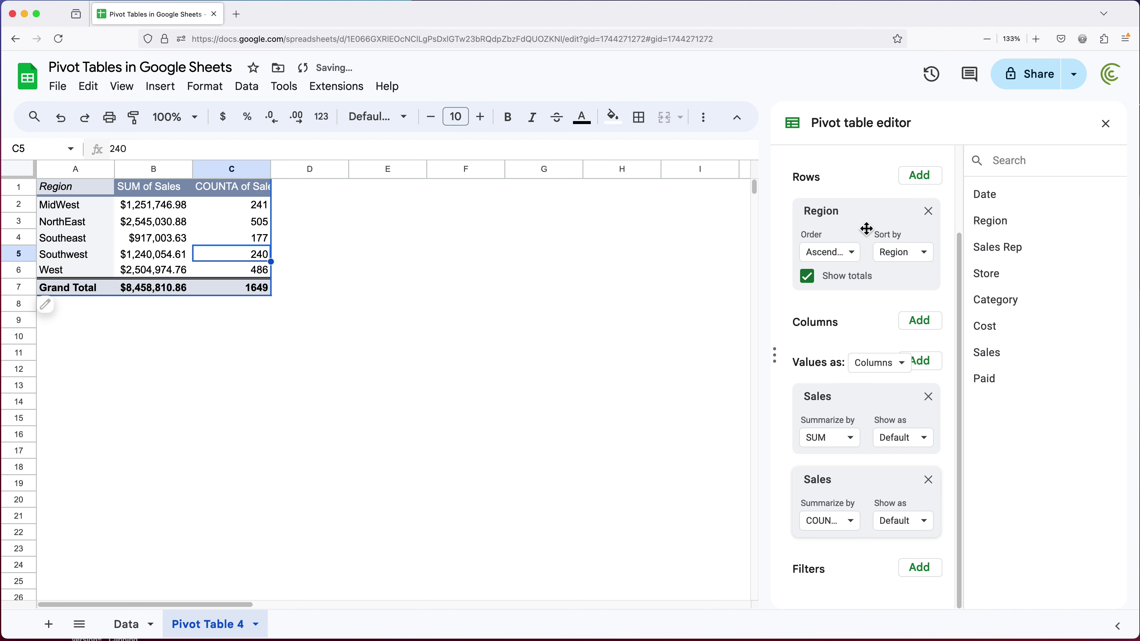
left_click_drag(254, 213, 254, 270)
left_click_drag(140, 208, 151, 276)
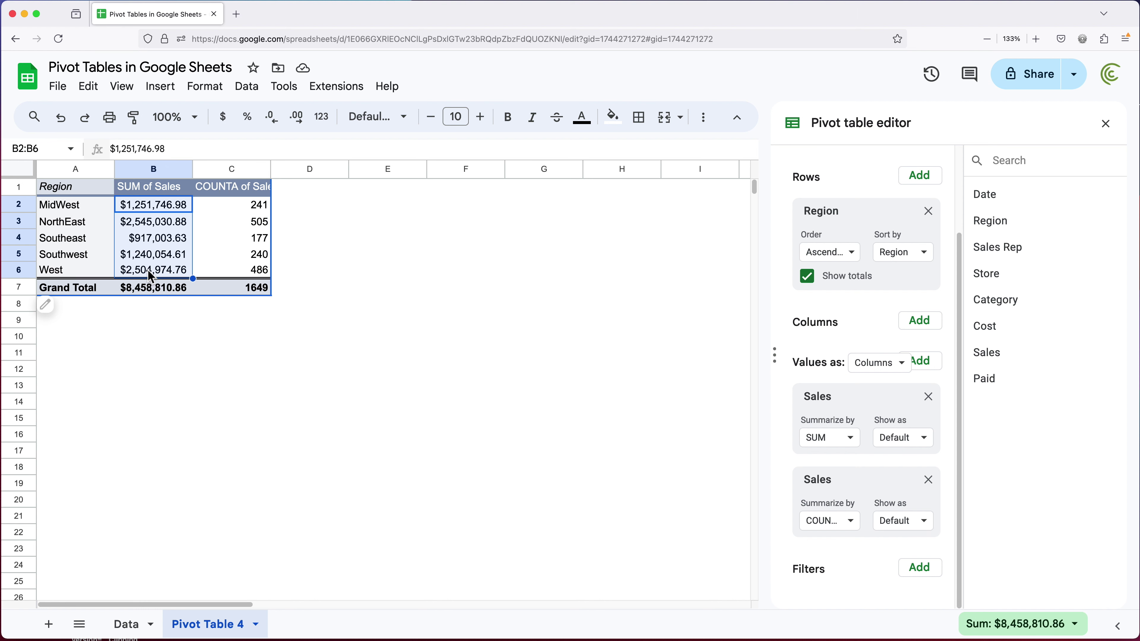
left_click(214, 255)
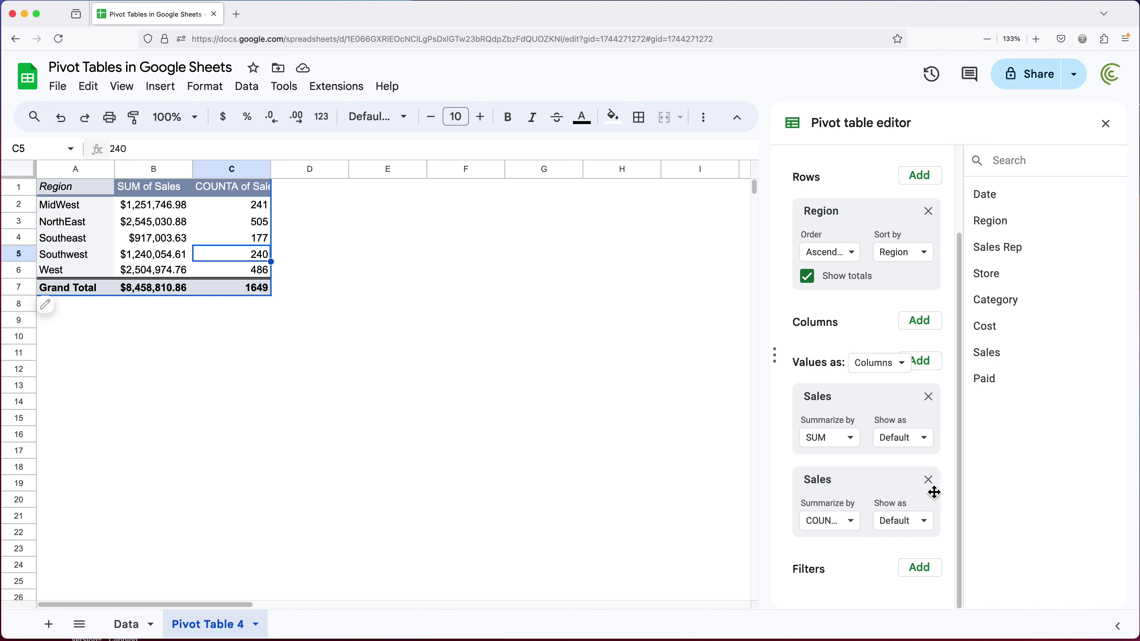
- Remove the second Sales value field and compare the MidWest sales with the Grand Total
left_click(930, 481)
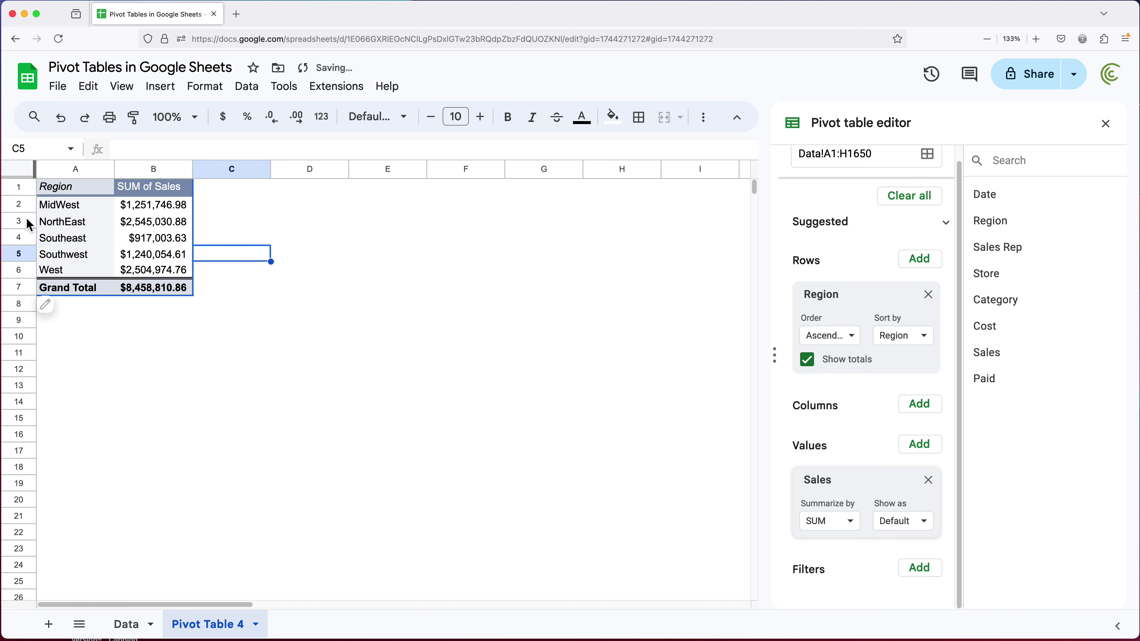
left_click(151, 242)
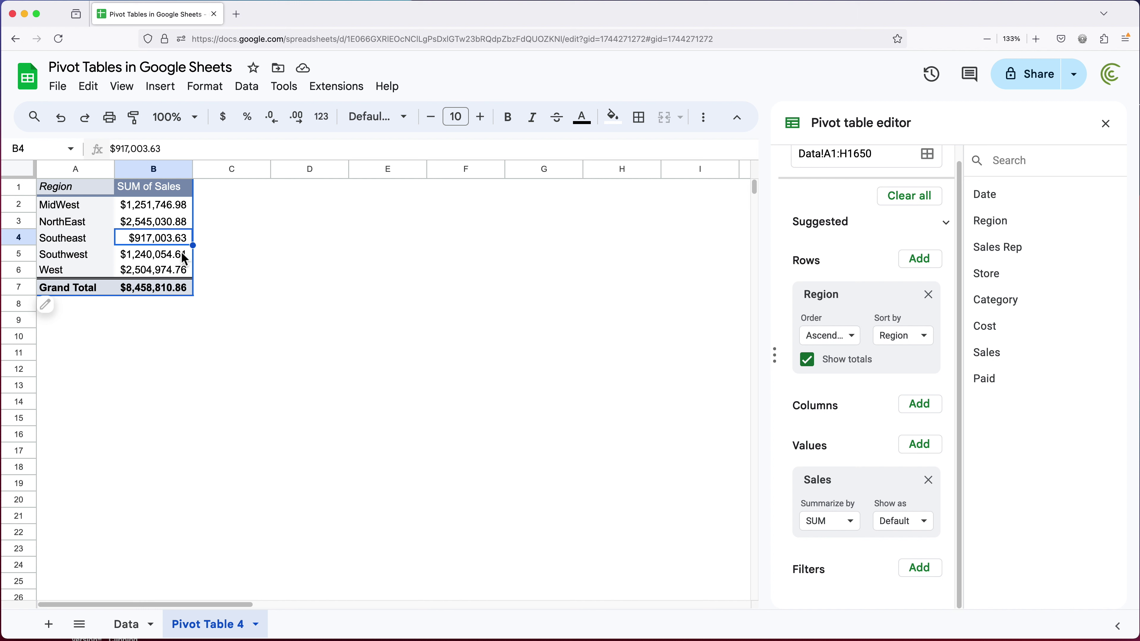
left_click(149, 208)
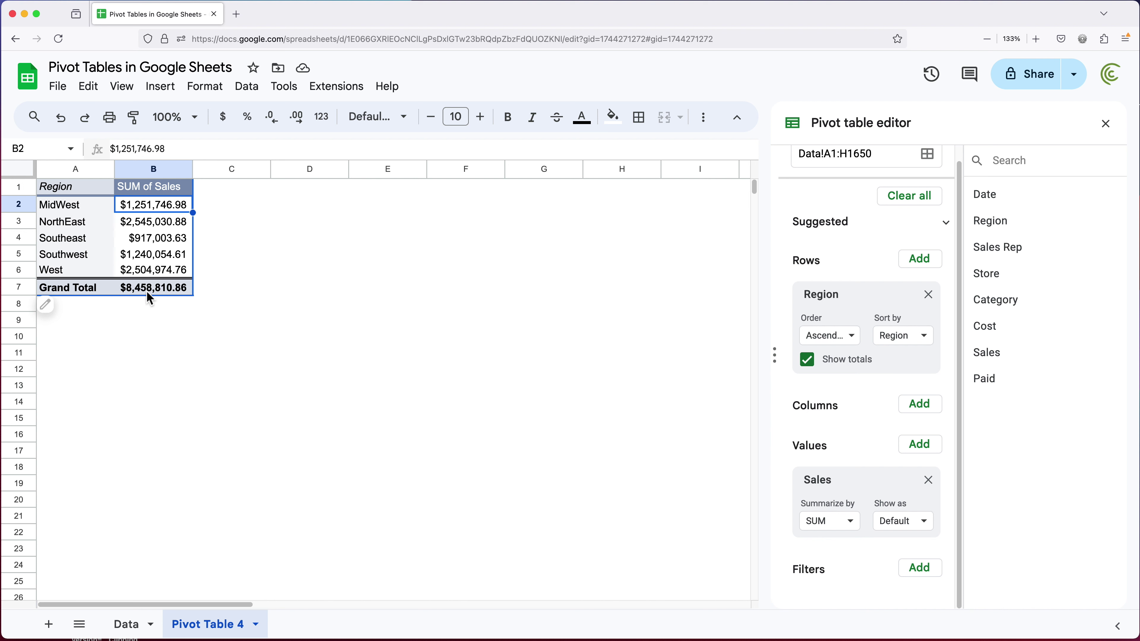
left_click(130, 291)
left_click(149, 206)
- Keep Sales summarized by SUM, show it as % of column, and review the regional percentages in B2:B6
left_click(832, 525)
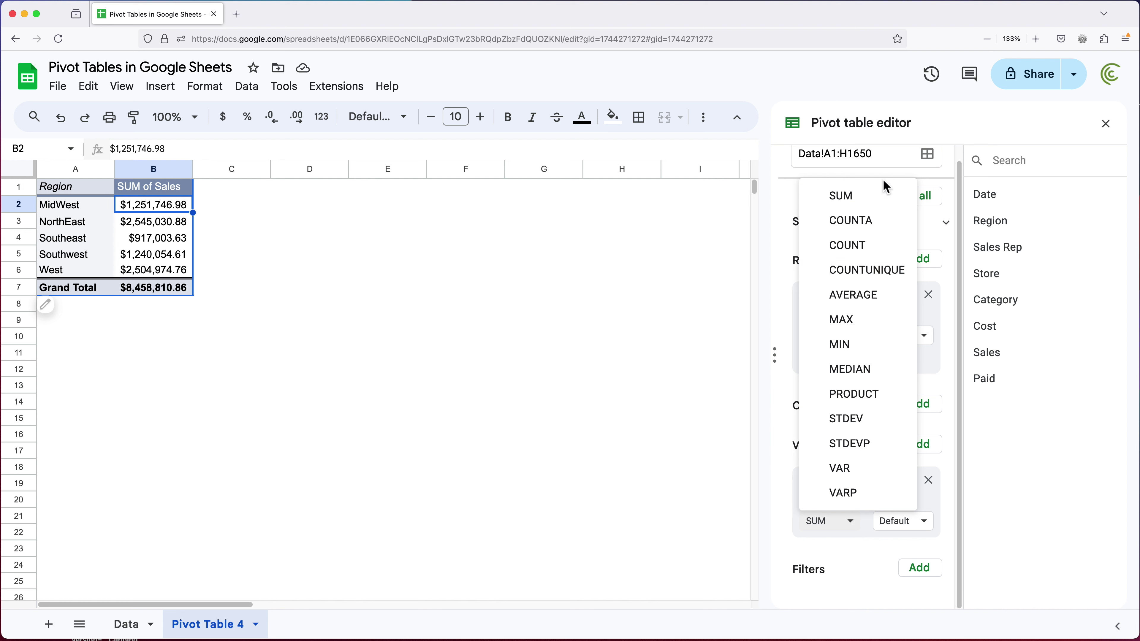
left_click(881, 200)
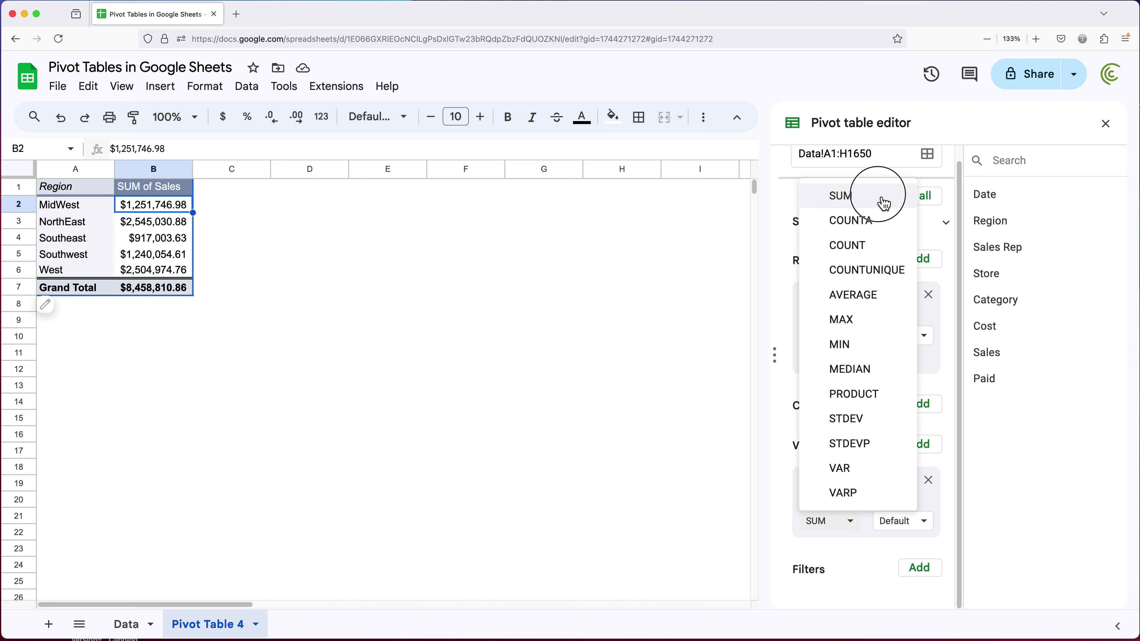
left_click(914, 532)
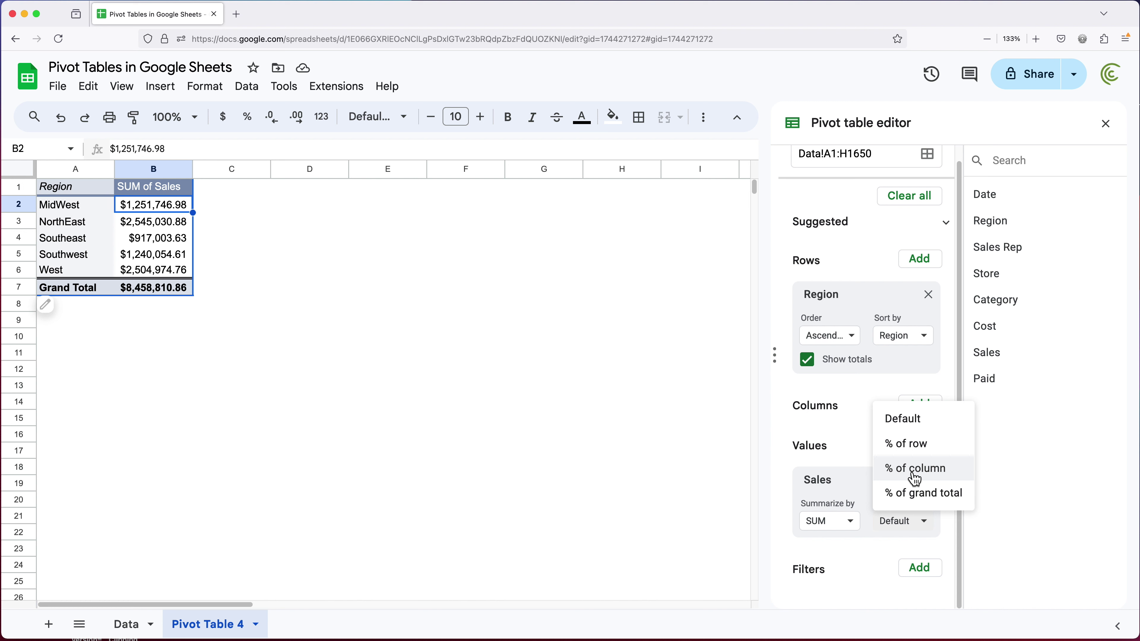
left_click(937, 480)
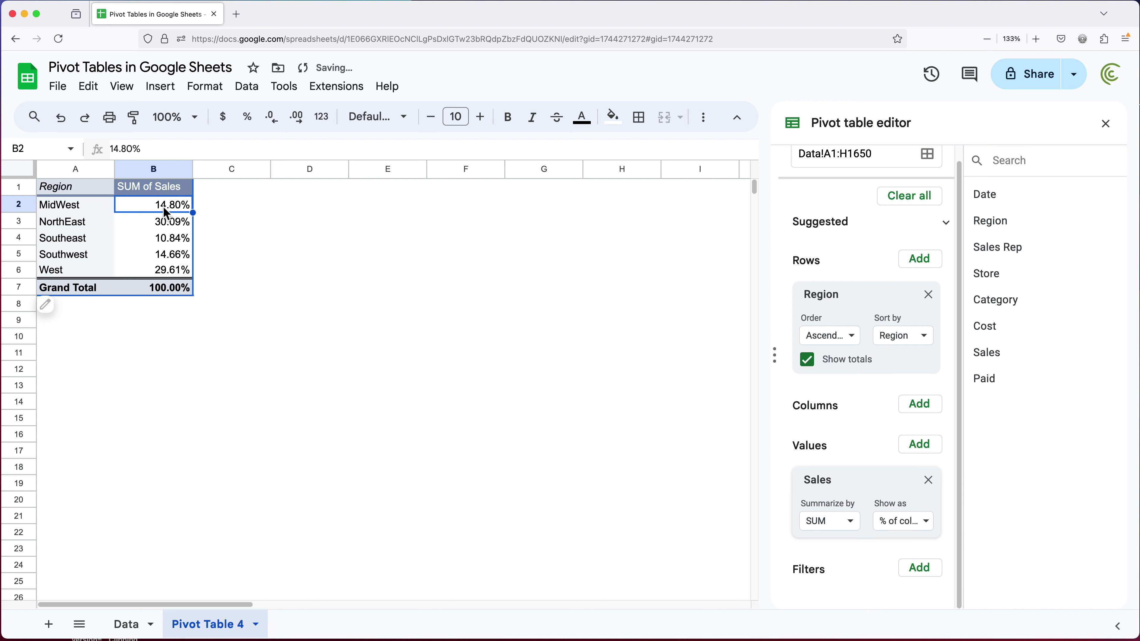
left_click_drag(163, 206, 169, 270)
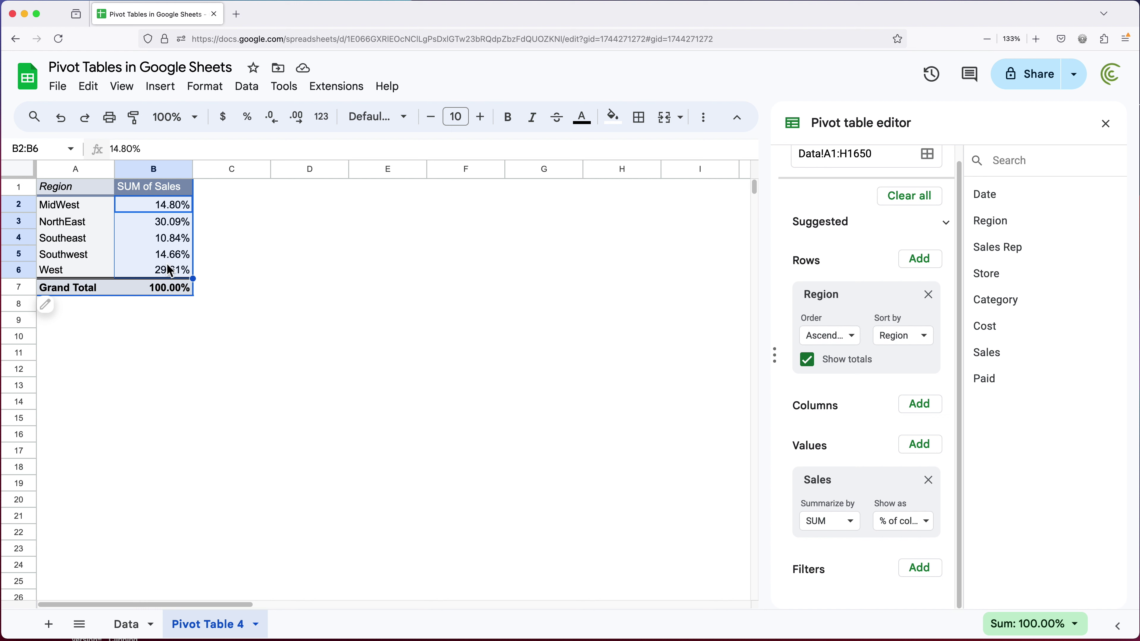
left_click(168, 272)
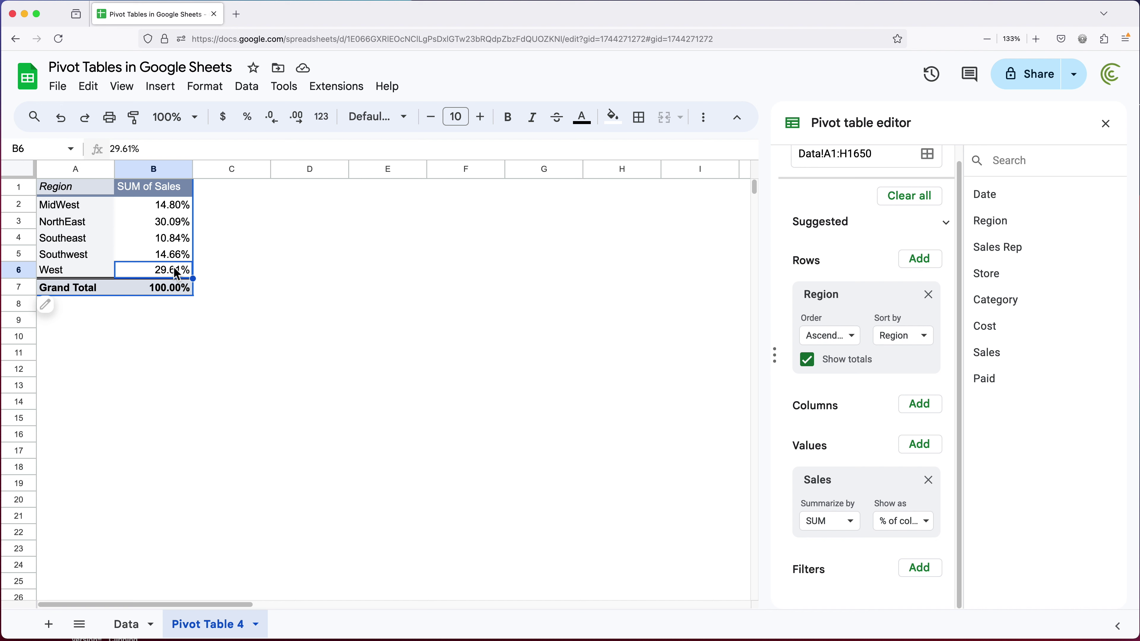
- Restore Sales to the Default display and add a second Sales value field shown as % of column
left_click(913, 531)
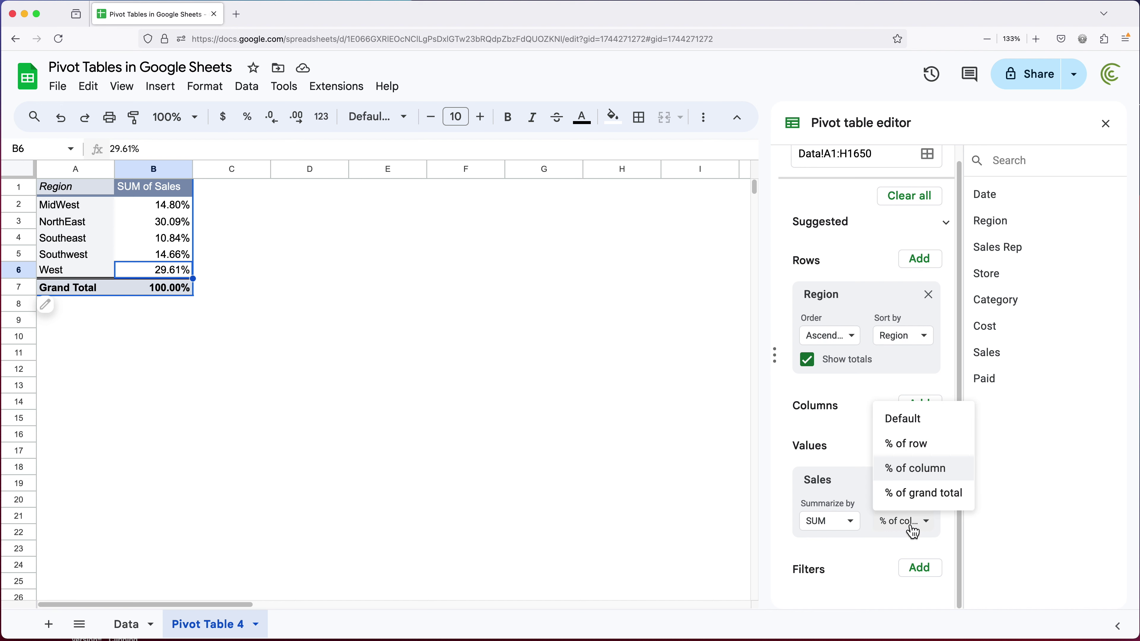
left_click(922, 433)
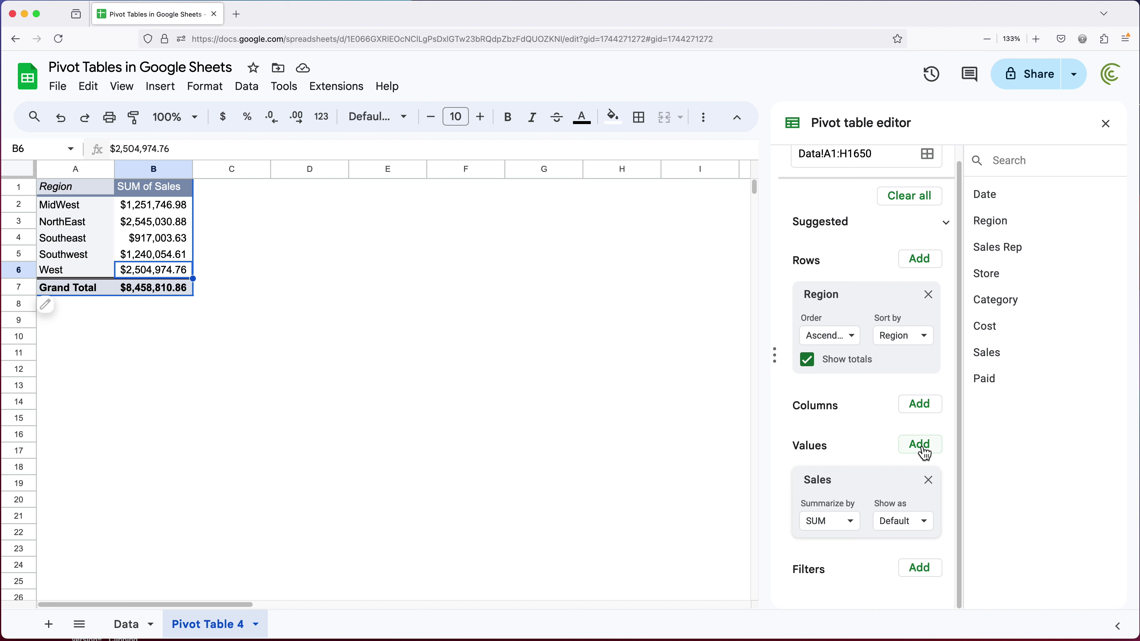
left_click(924, 450)
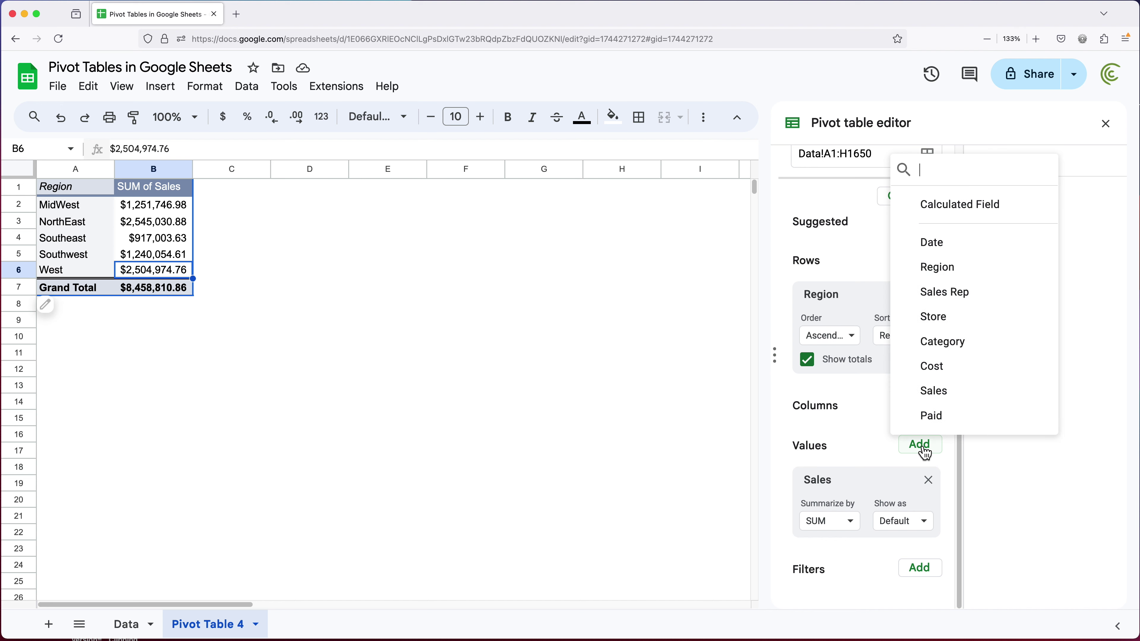
left_click(946, 401)
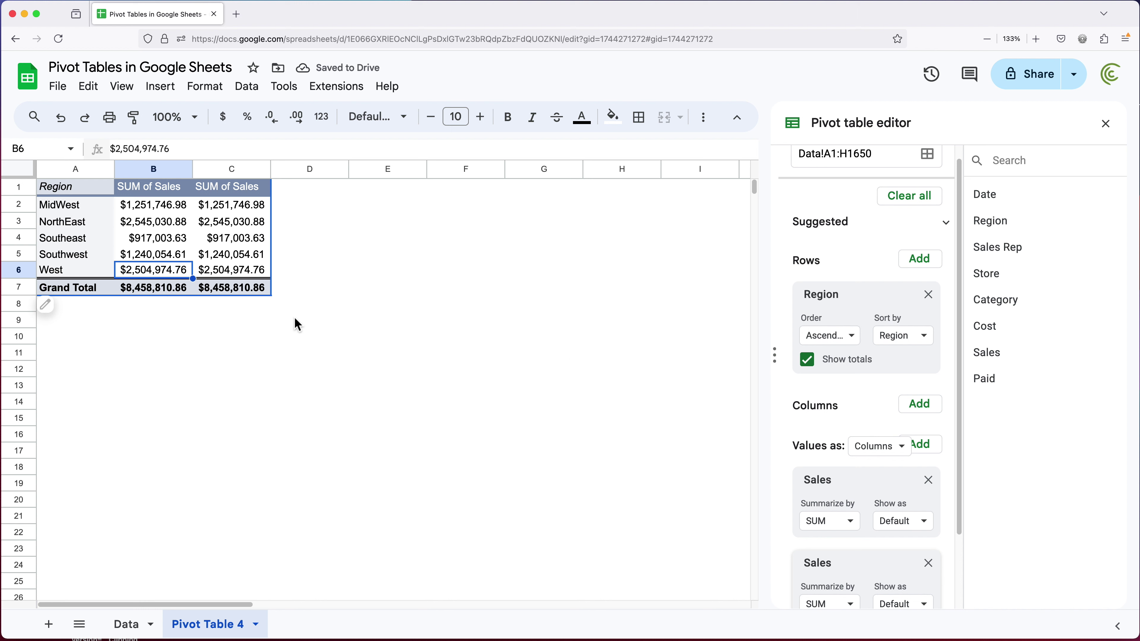
scroll(921, 479, "down", 3)
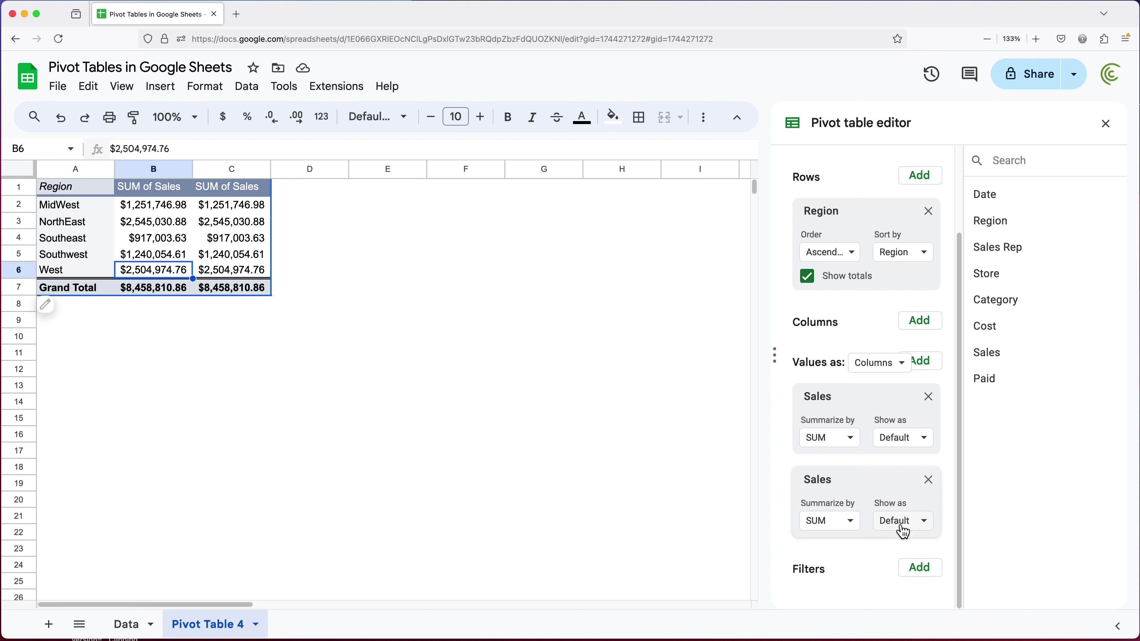
left_click(913, 529)
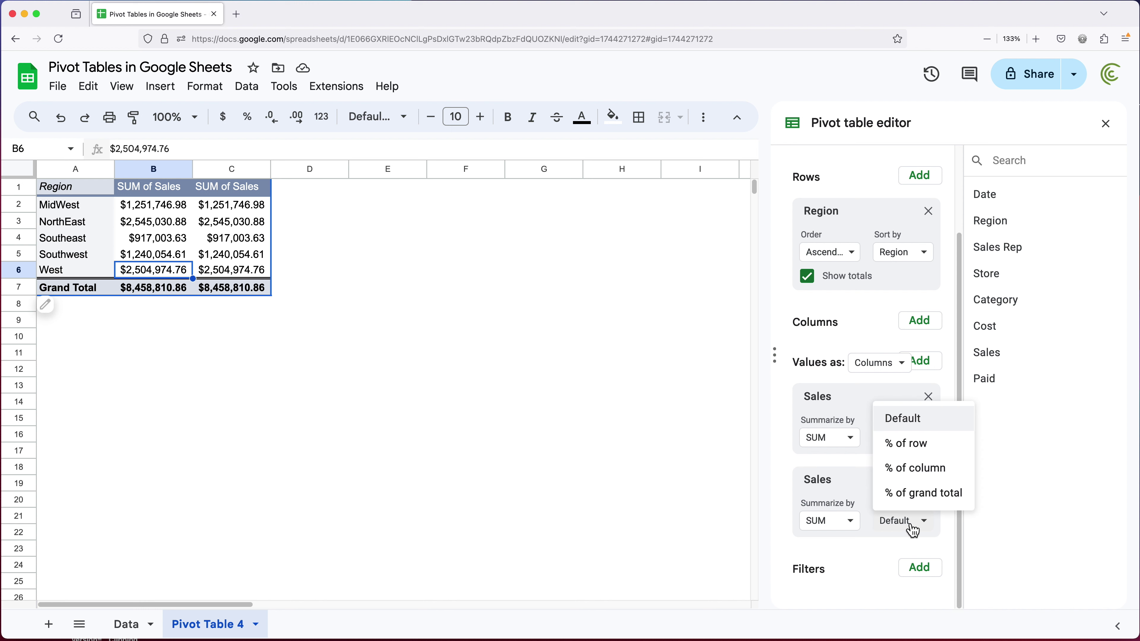
left_click(914, 474)
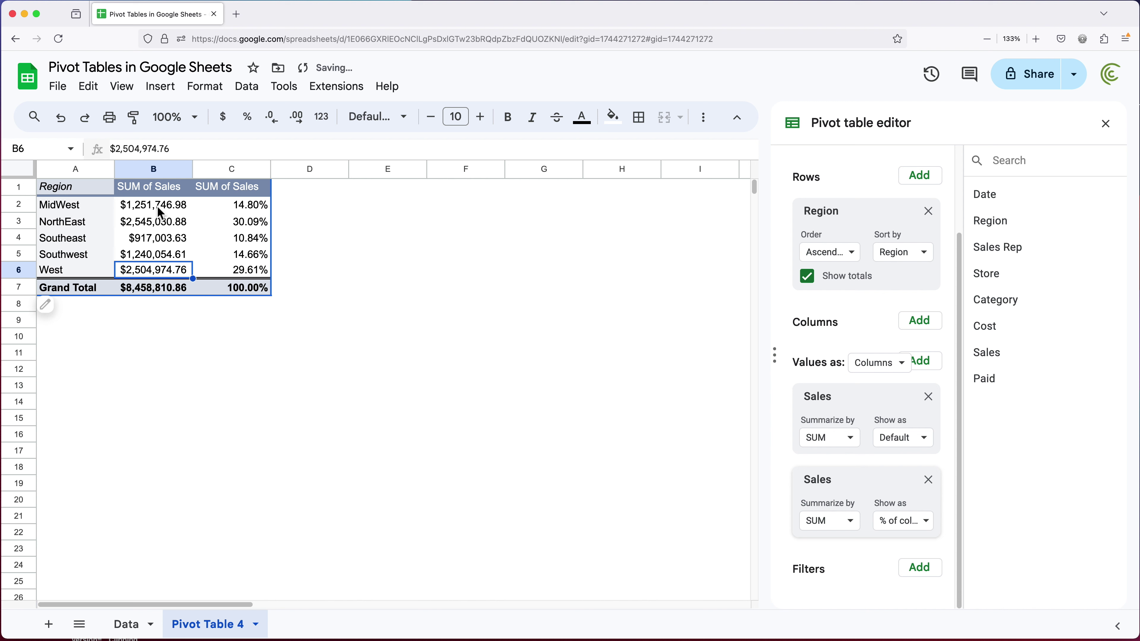
- Compare the regional sales amounts with their column percentages, and remove the second Sales value field
left_click_drag(157, 208, 171, 278)
left_click_drag(249, 207, 259, 307)
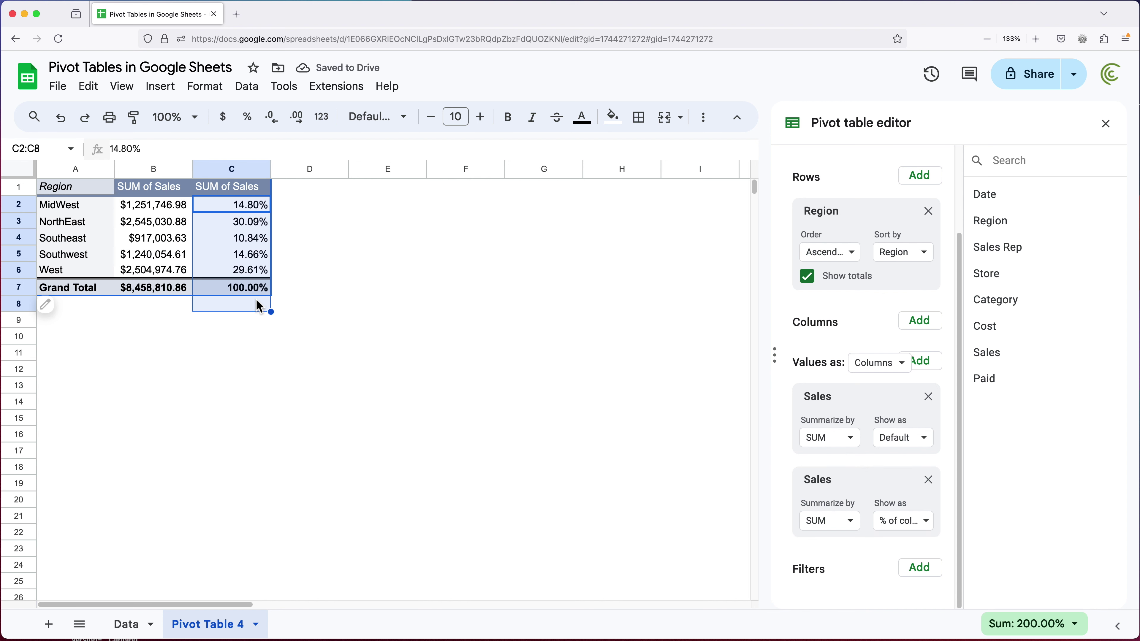
left_click(245, 270)
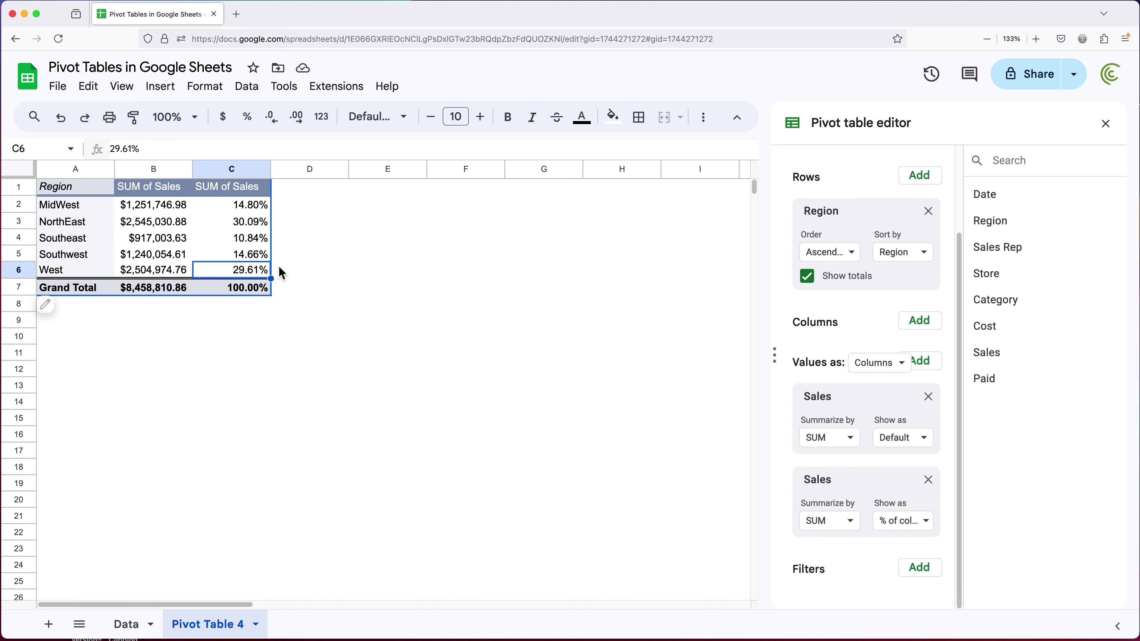
key("Left")
key("Up")
key("Up")
key("Up")
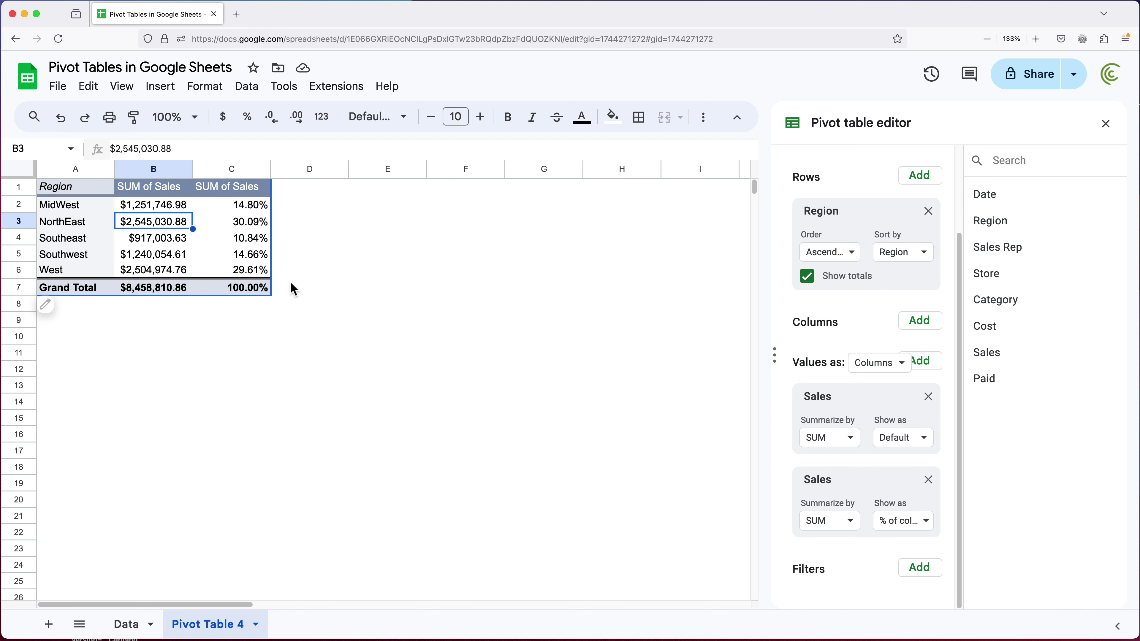
left_click(931, 482)
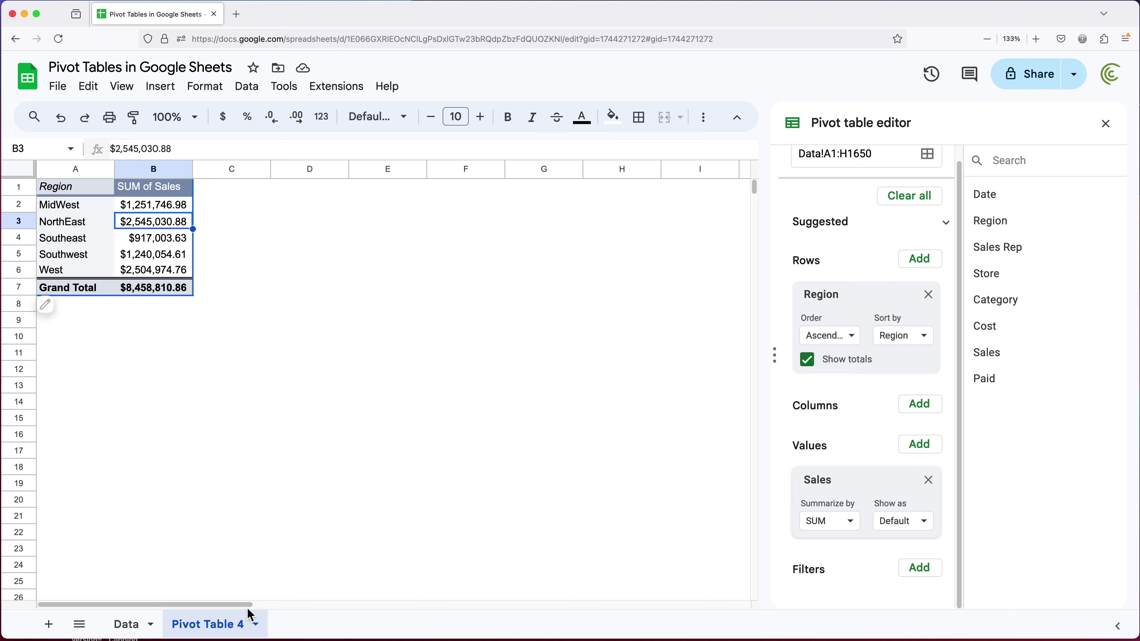
- Open the Data sheet and examine the dates in the Date column, including cells A2 and A3
left_click(129, 628)
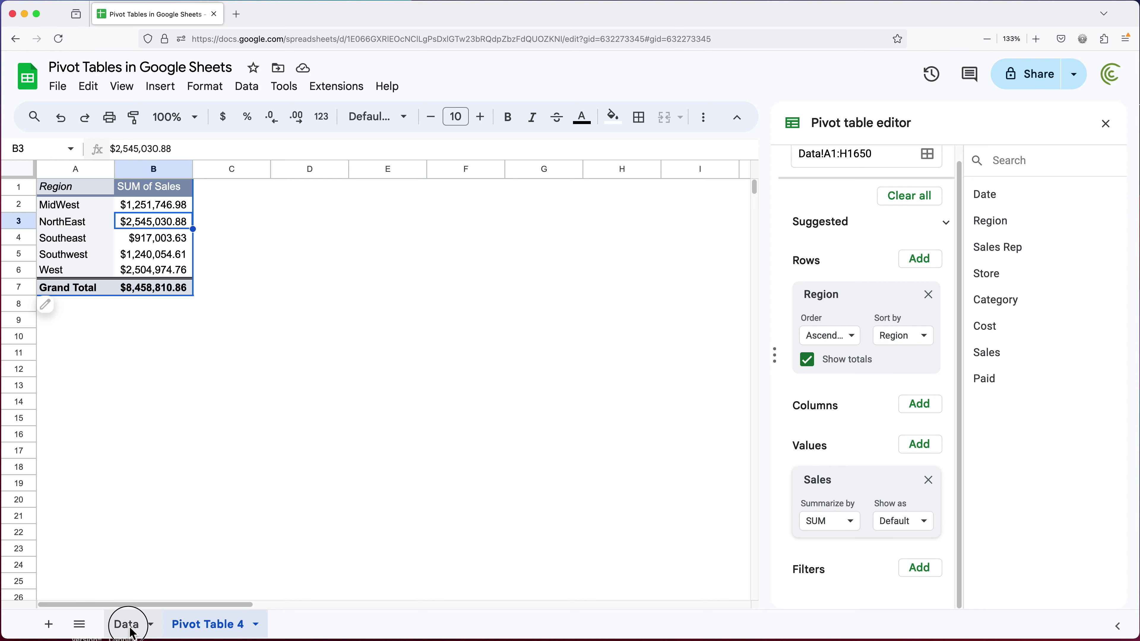
left_click(78, 175)
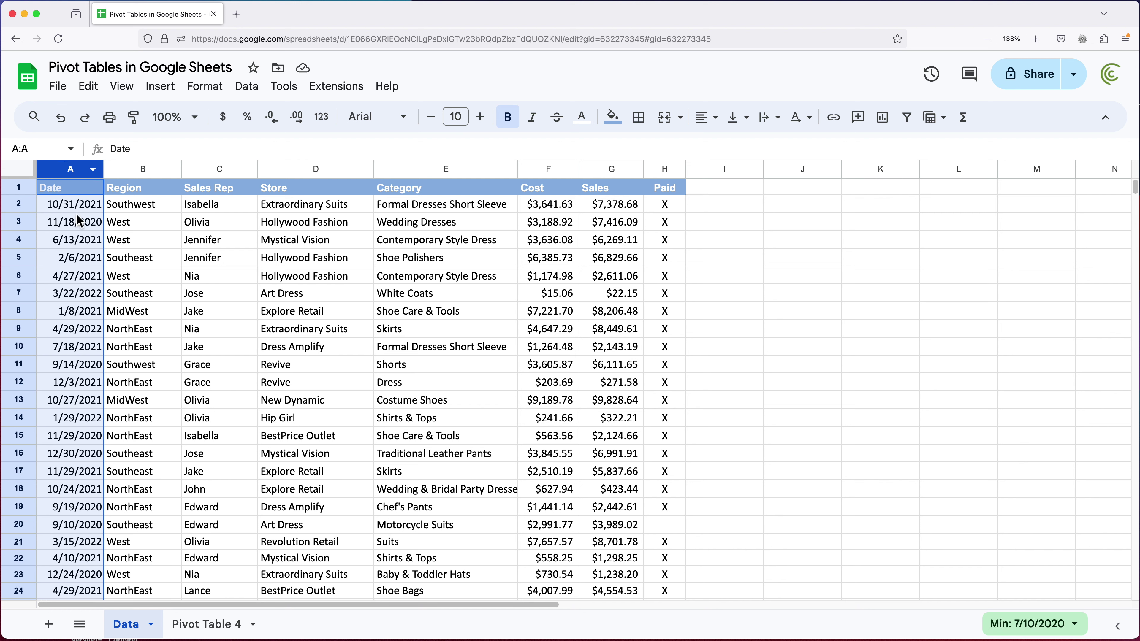
left_click(77, 205)
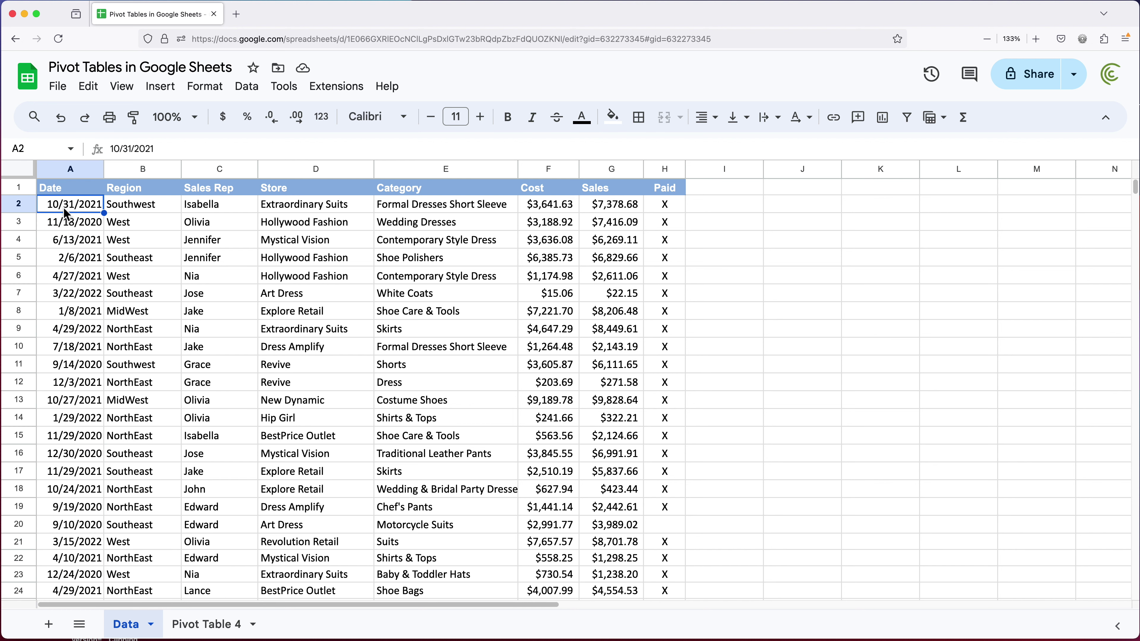
left_click(71, 221)
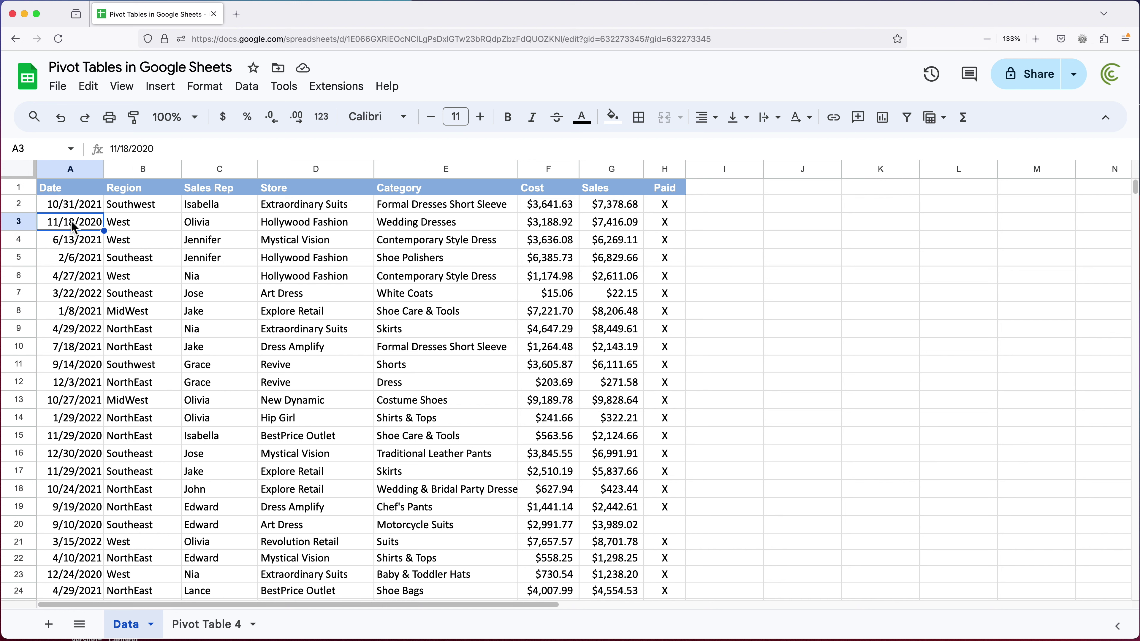
- Examine the remaining dates in the Data sheet's Date column alongside the amounts in the Sales column
left_click(72, 238)
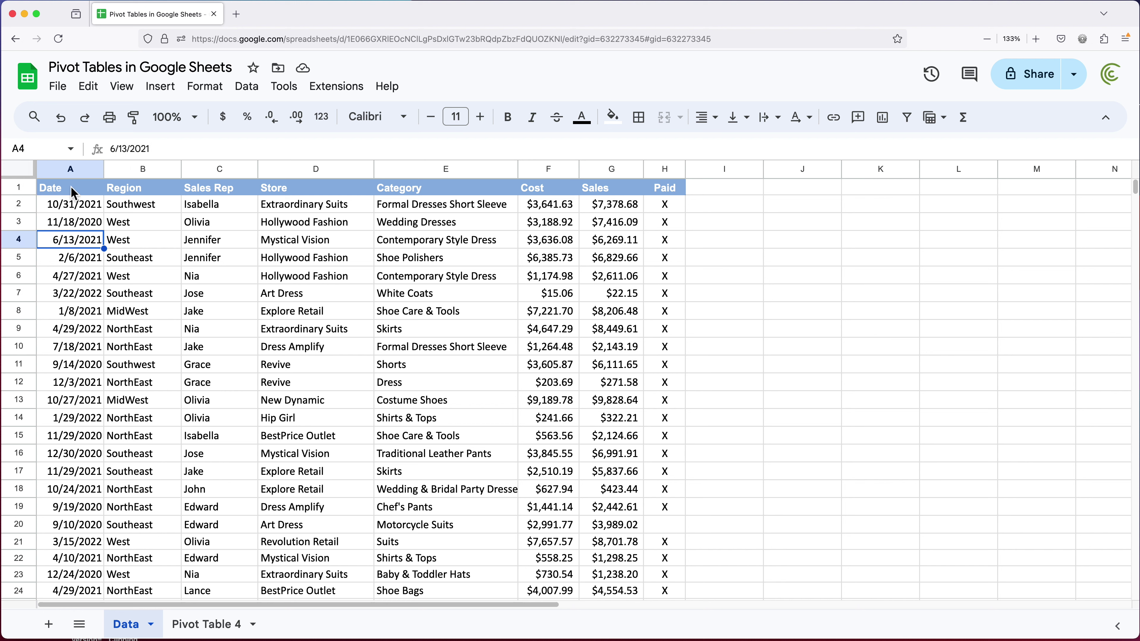
left_click(72, 171)
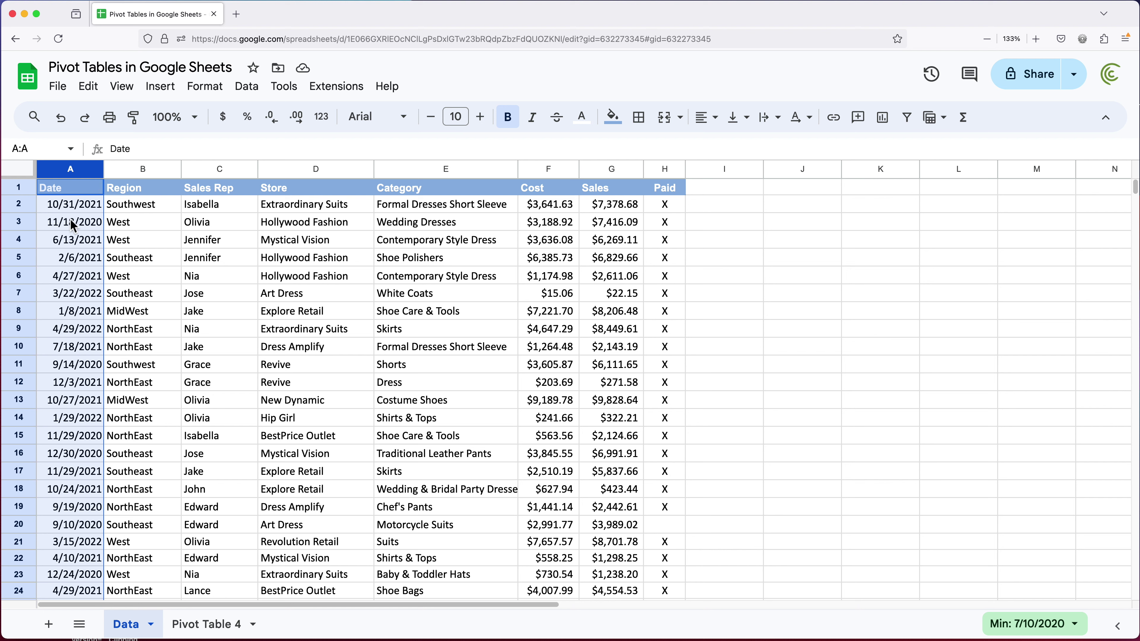
left_click_drag(72, 204, 99, 447)
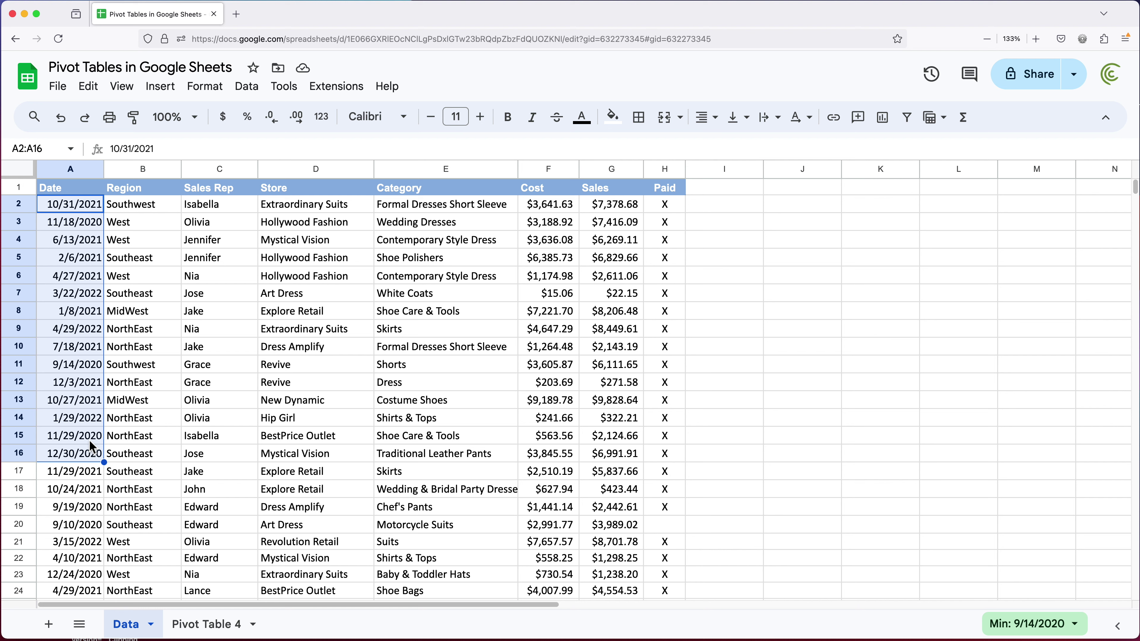
left_click_drag(625, 207, 627, 498)
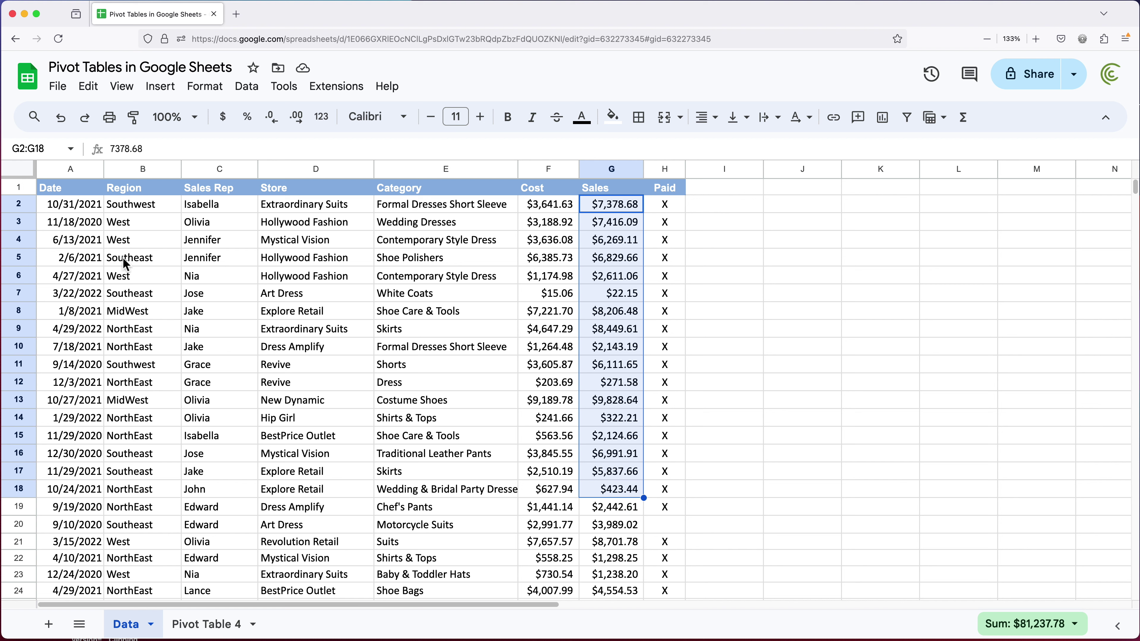
left_click_drag(85, 205, 89, 406)
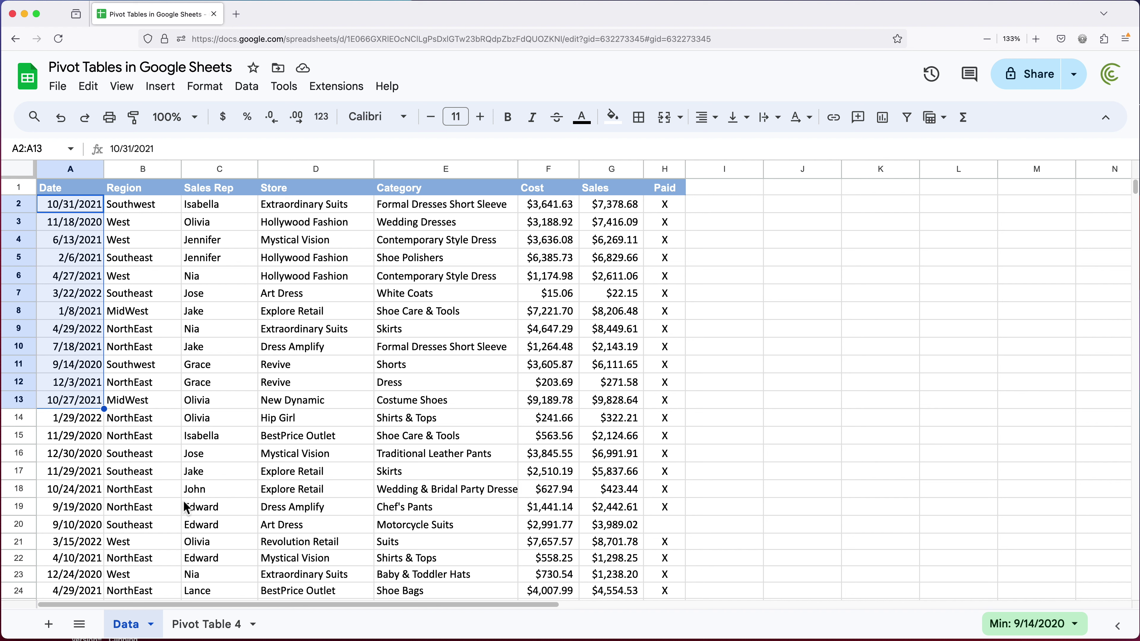
- Return to the Pivot Table 4 sheet and replace the Region row field with Date
left_click(208, 635)
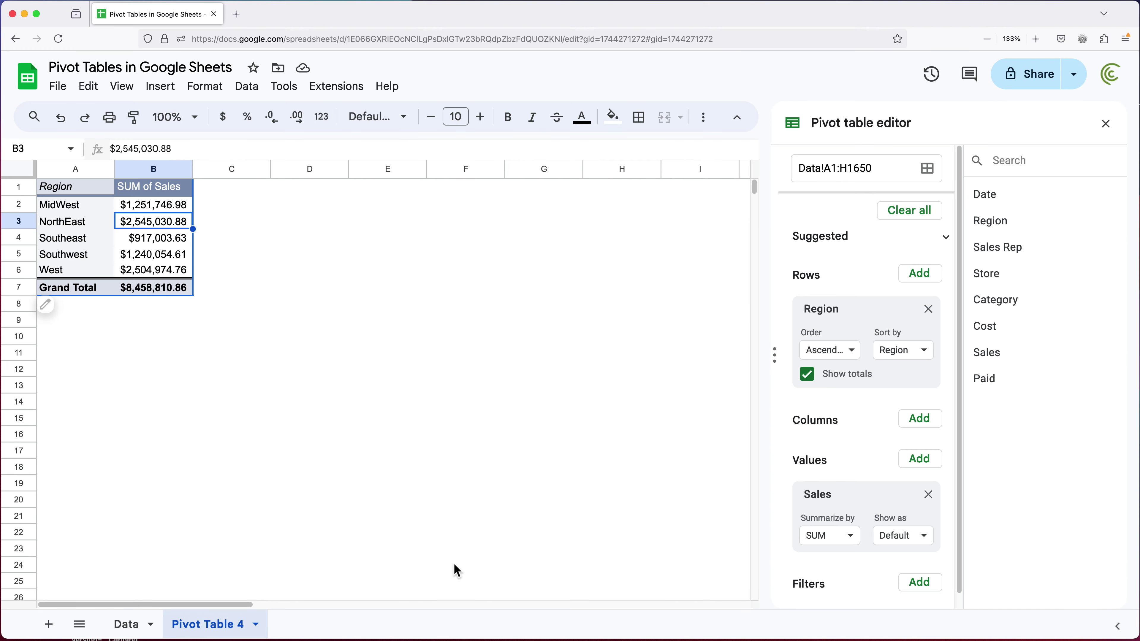
left_click(929, 310)
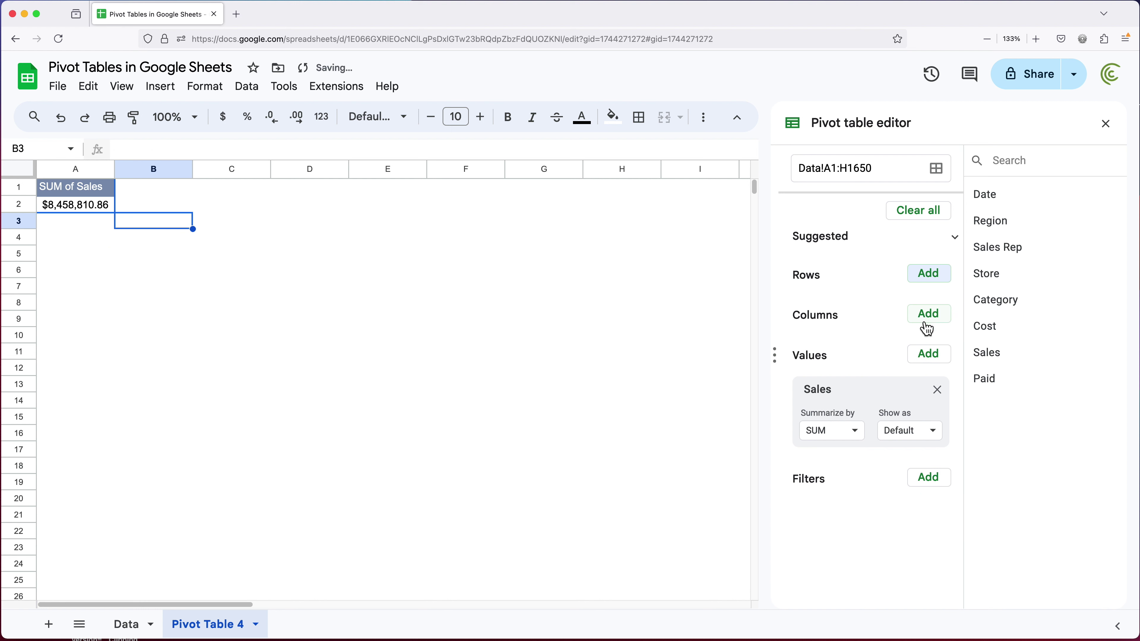
left_click(936, 279)
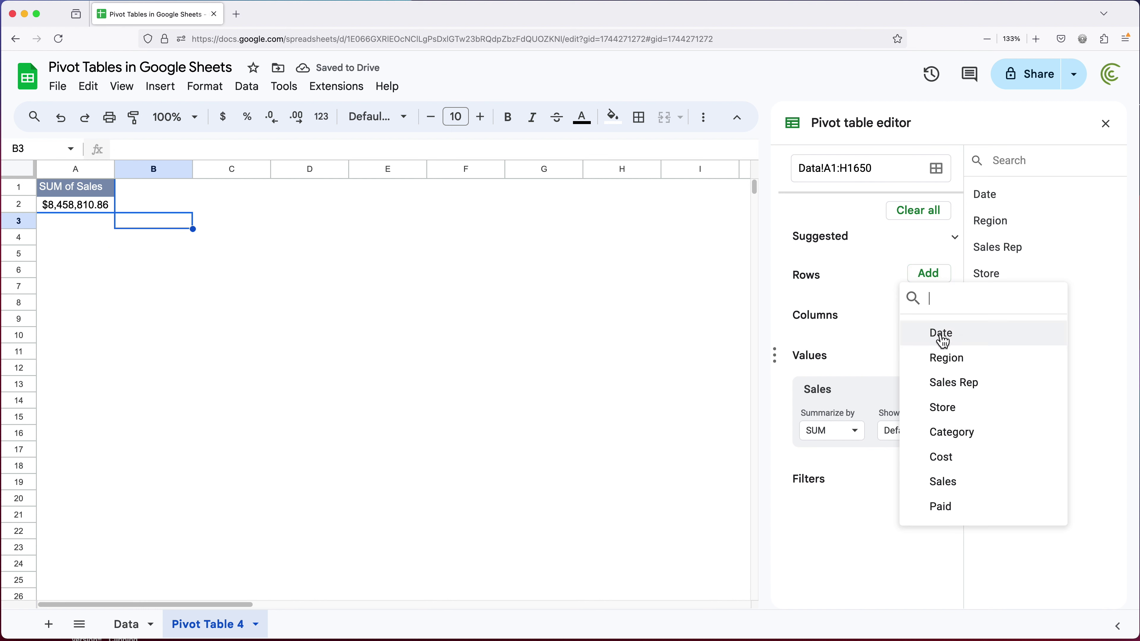
left_click(954, 340)
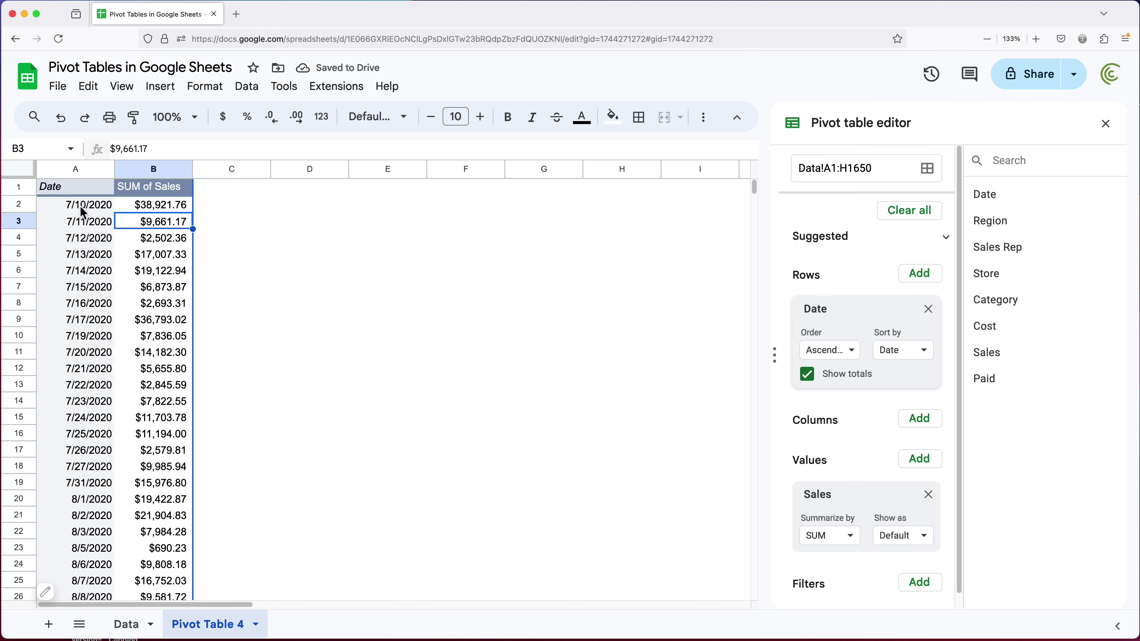
- Examine the individual date rows and their sales sums, starting with the first date in A2 and B2
left_click_drag(81, 206, 87, 435)
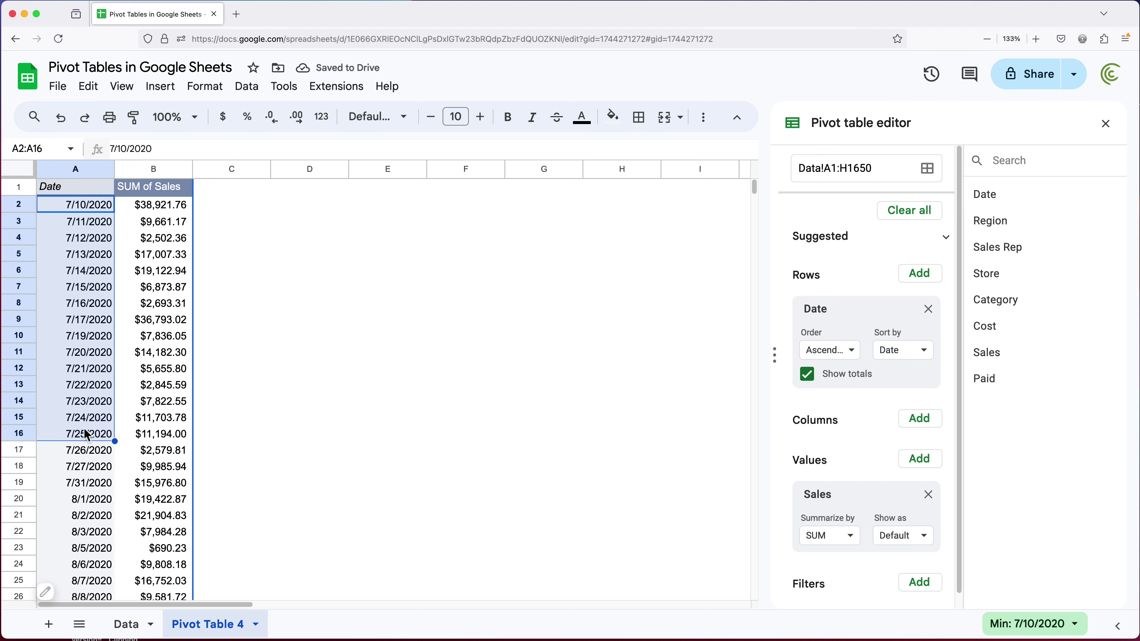
left_click(85, 385)
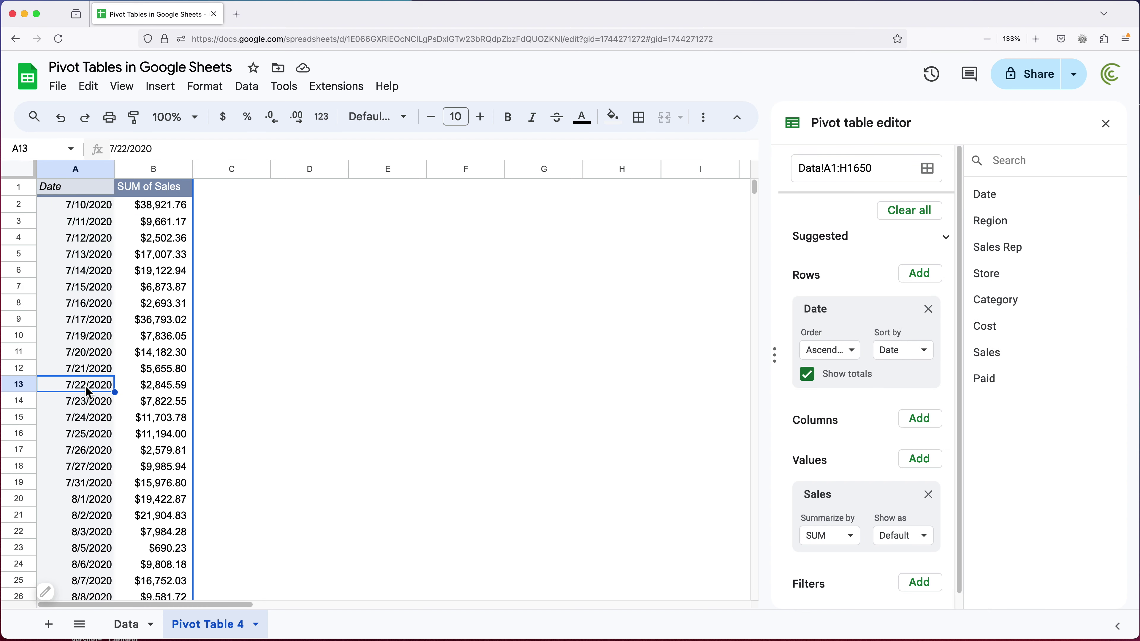
left_click(78, 206)
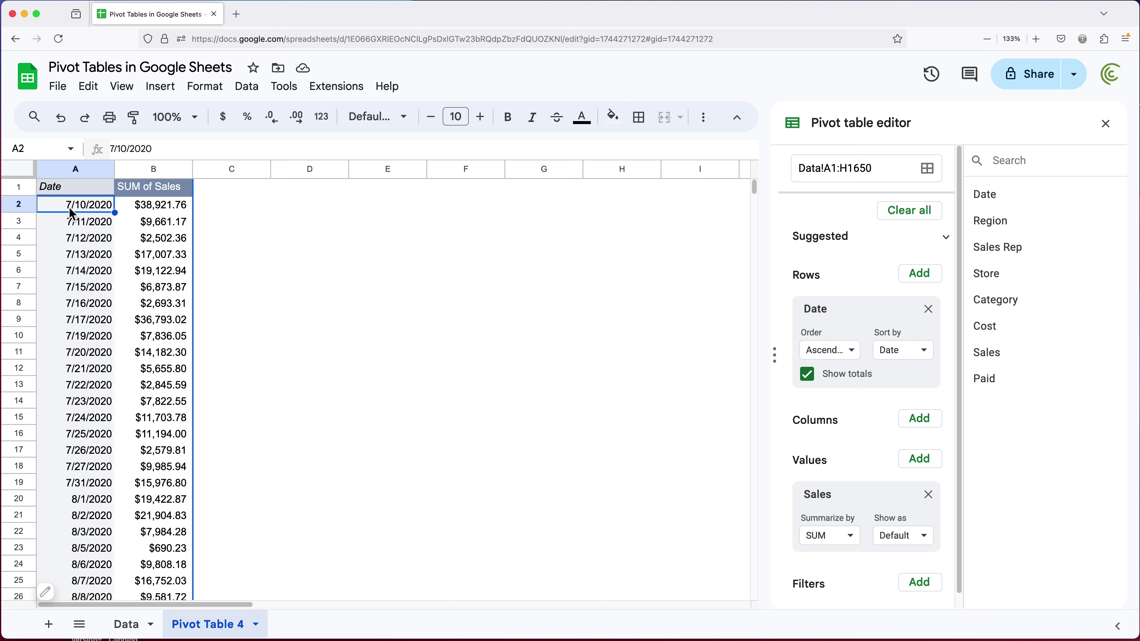
left_click(173, 211)
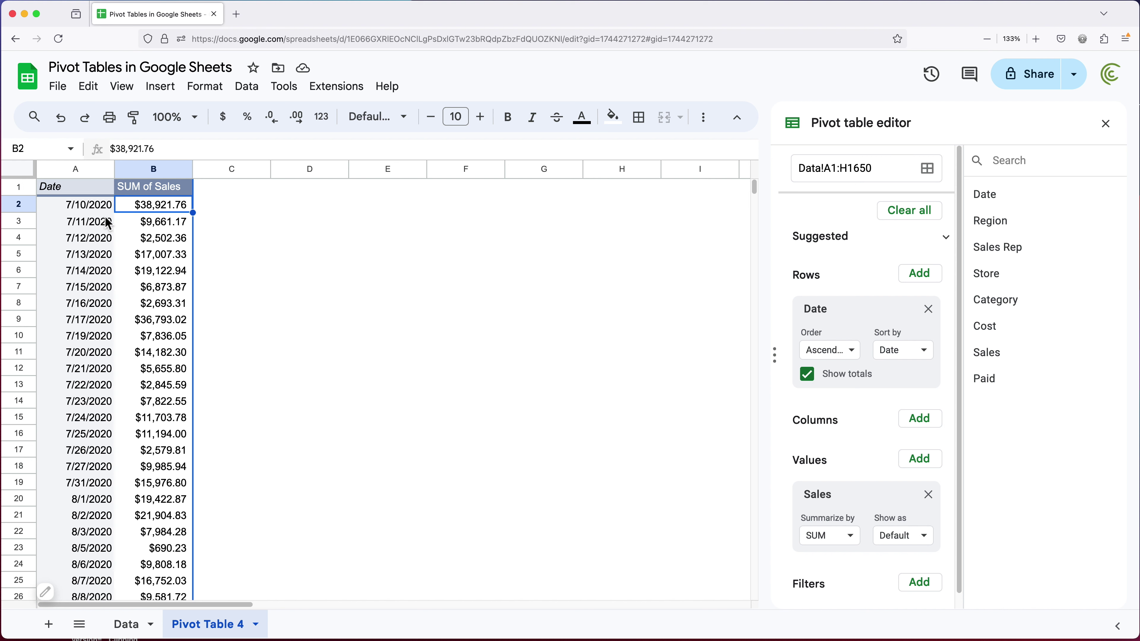
left_click(80, 220)
left_click(81, 237)
left_click(81, 257)
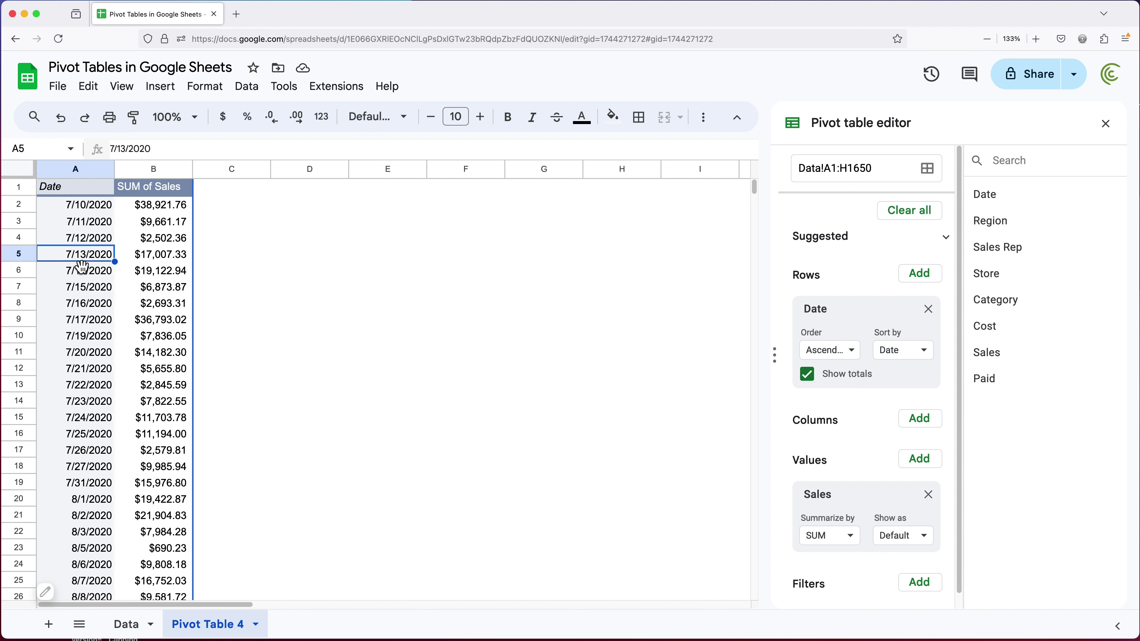
scroll(81, 298, "down", 4)
scroll(81, 307, "up", 4)
- Create a pivot date group by Year for the Date rows and review the year labels in A2:A4
right_click(83, 238)
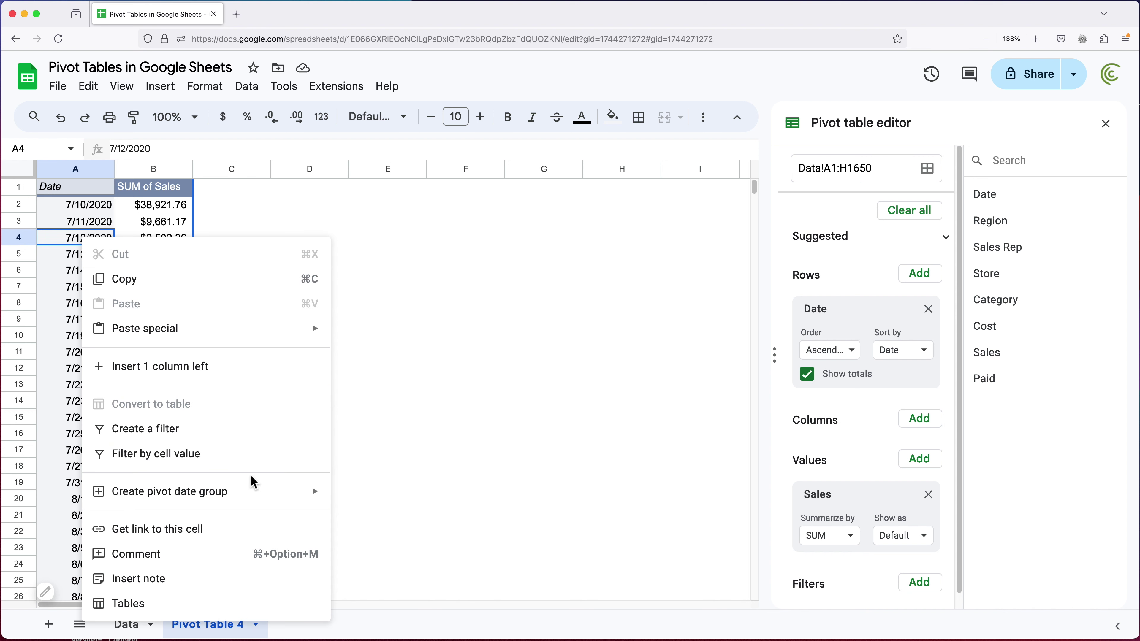
mouse_move(231, 498)
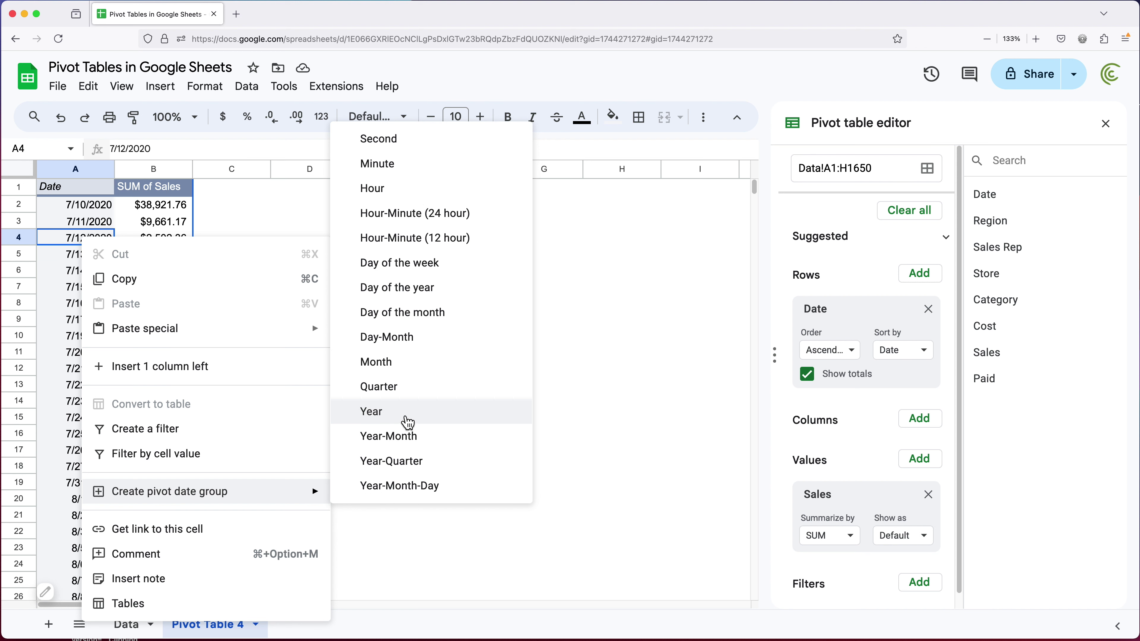
left_click(407, 419)
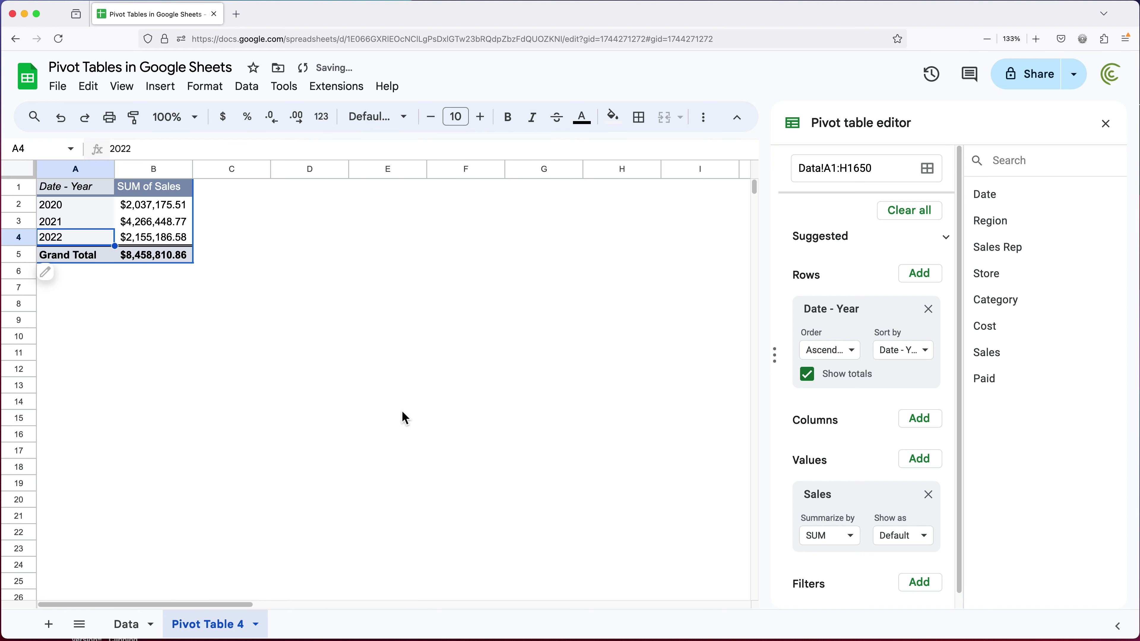
left_click(63, 209)
left_click(70, 224)
left_click(71, 239)
- Change the pivot date group to Year-Month and review the month labels down column A
right_click(72, 222)
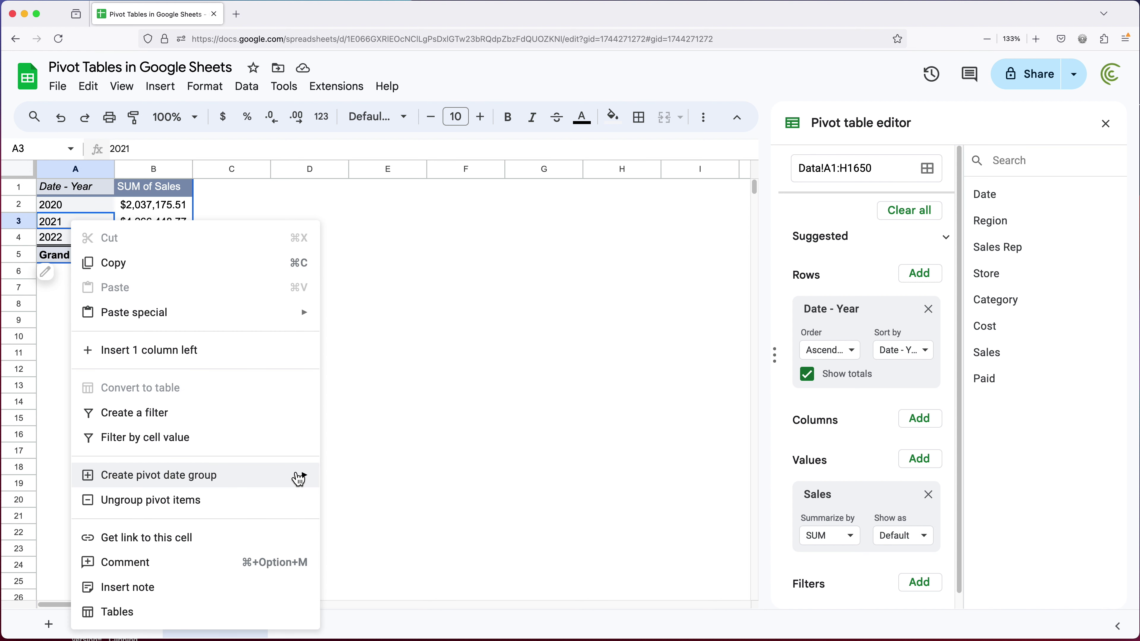
mouse_move(288, 485)
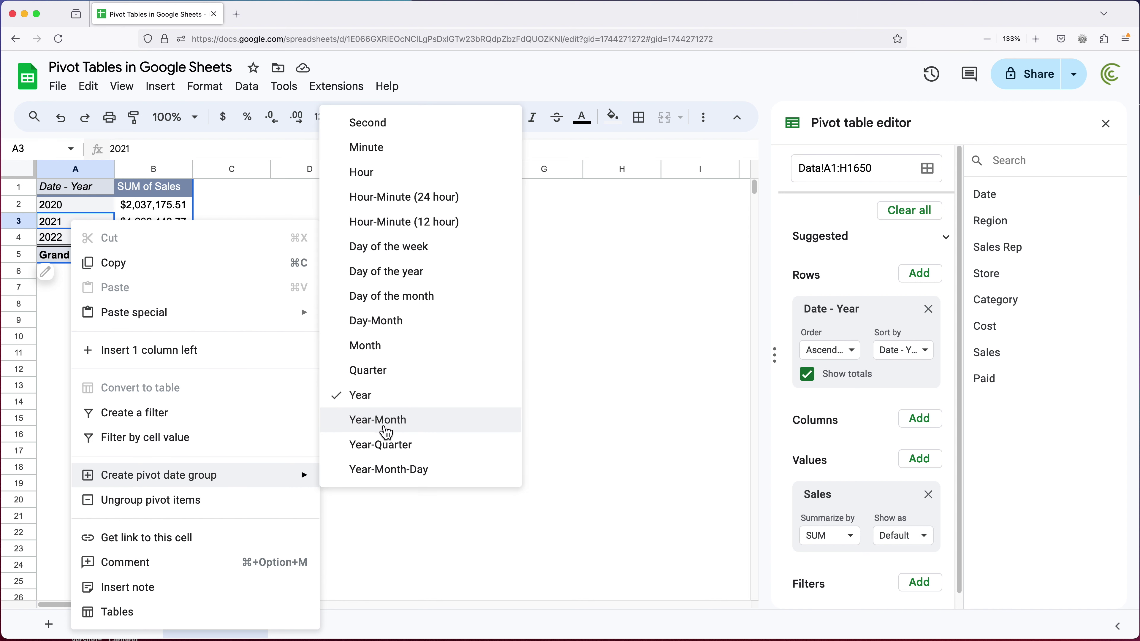
left_click(411, 431)
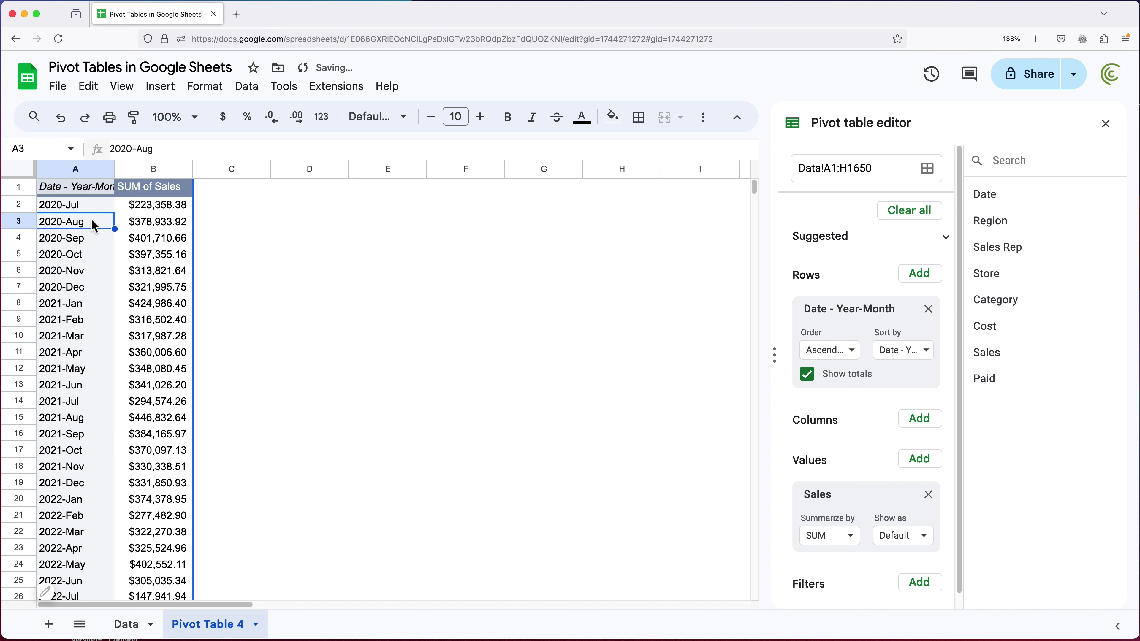
left_click(55, 209)
left_click_drag(61, 218, 84, 445)
left_click(68, 385)
left_click_drag(69, 390, 88, 487)
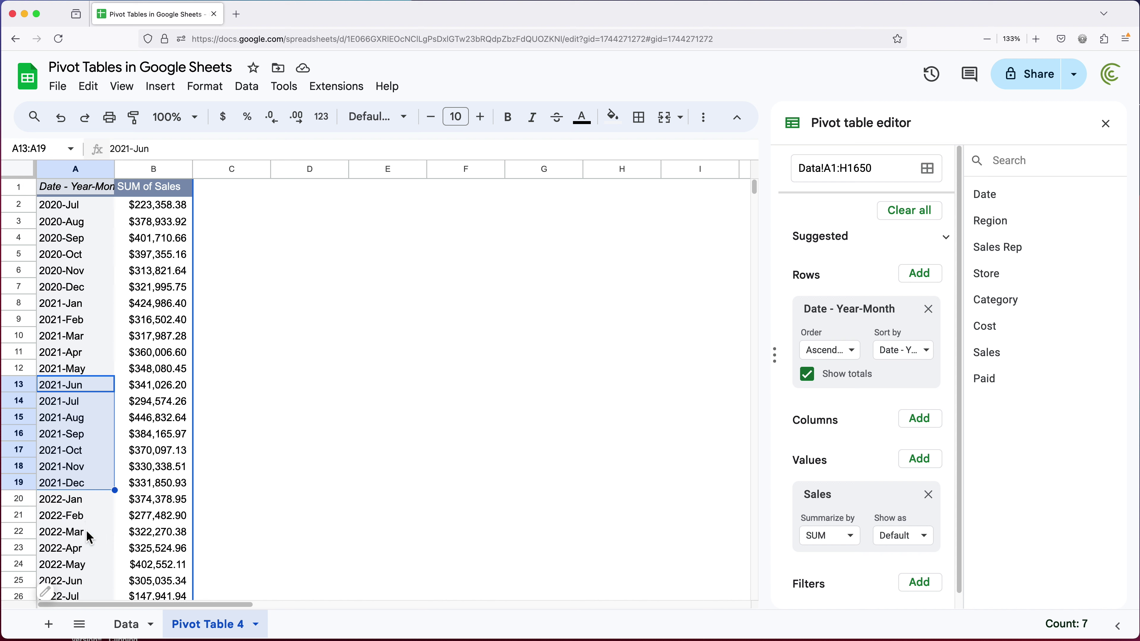
left_click(76, 309)
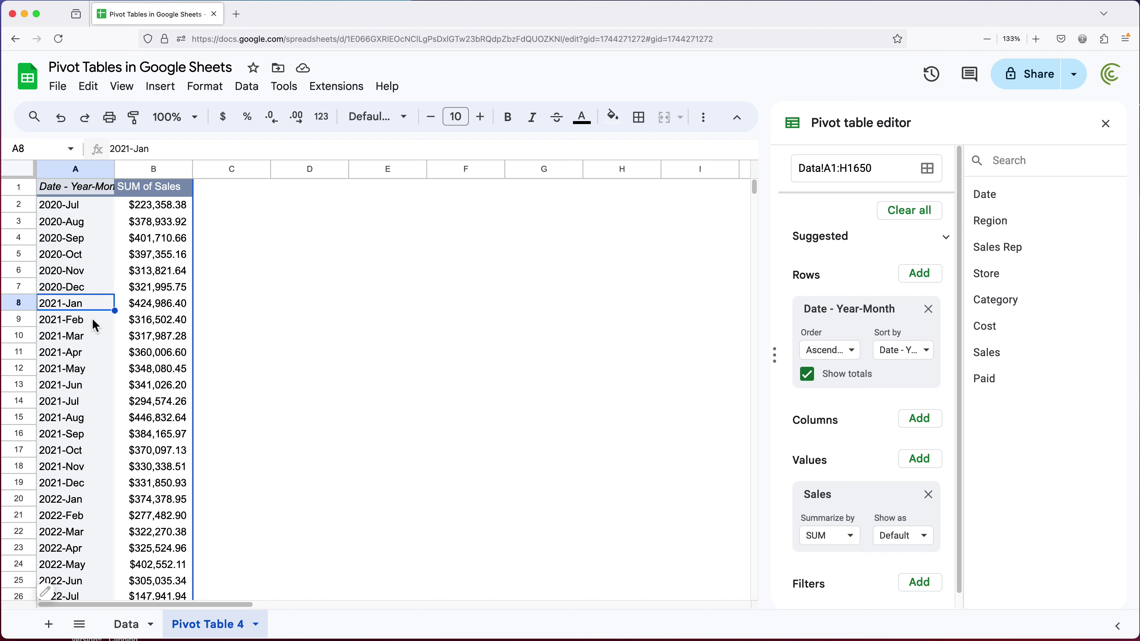
- Change the pivot date group to Month and review the January label and its sales sum
right_click(86, 290)
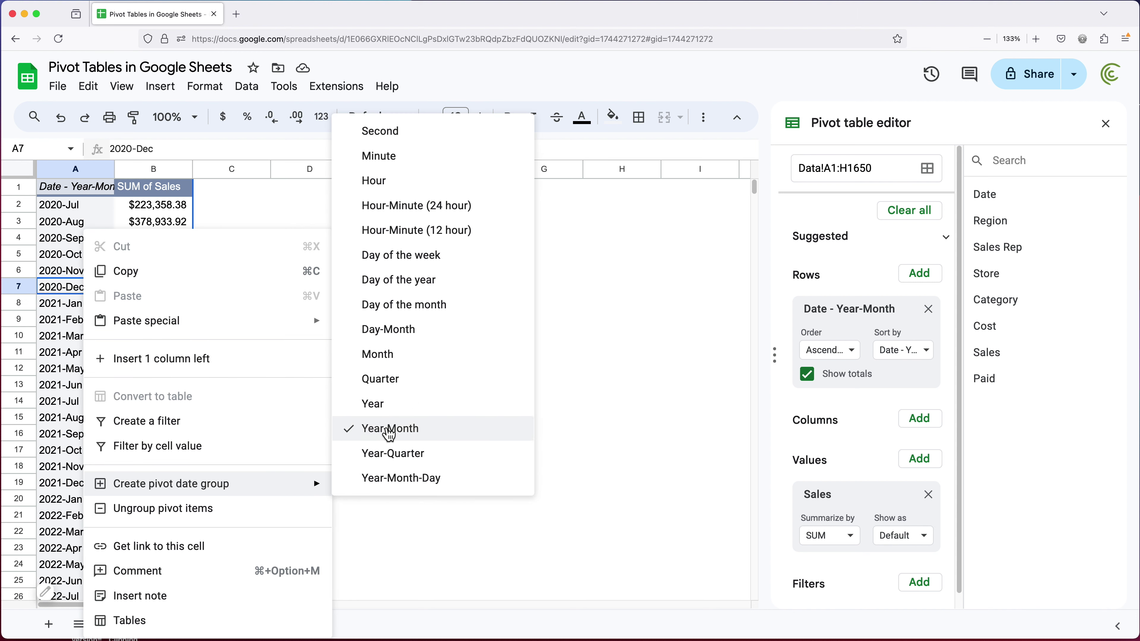
left_click(383, 357)
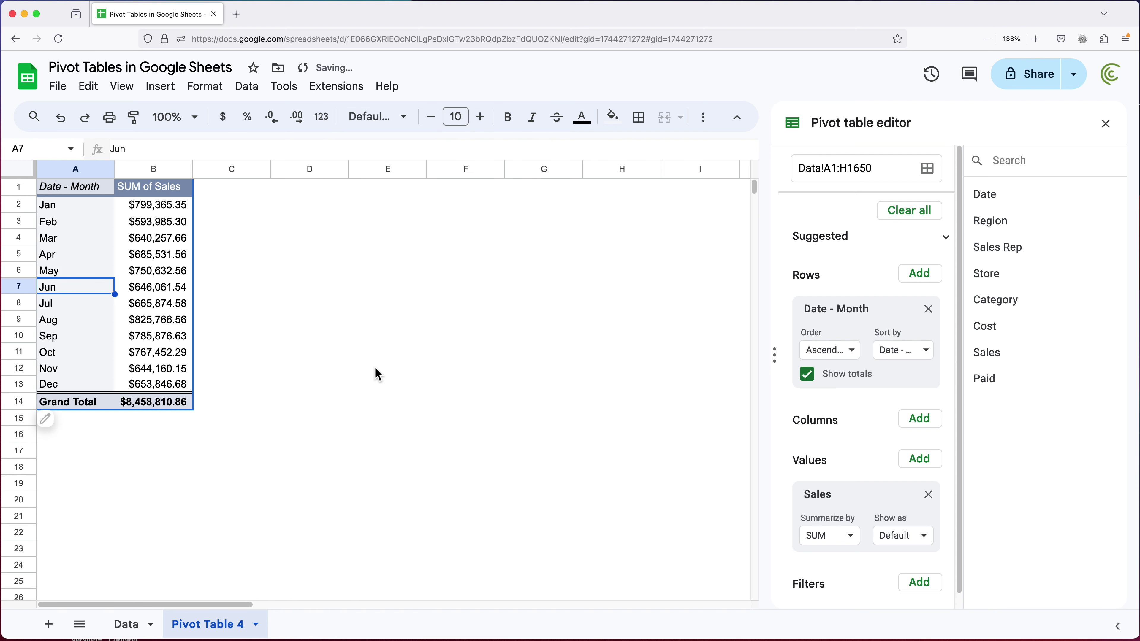
left_click(58, 208)
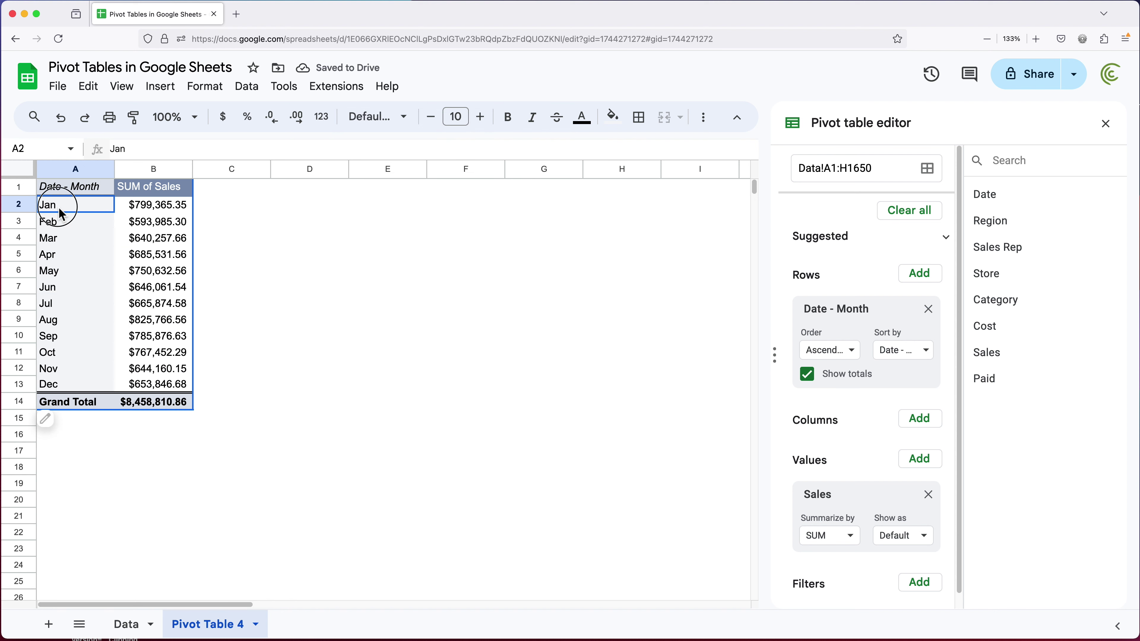
left_click(149, 210)
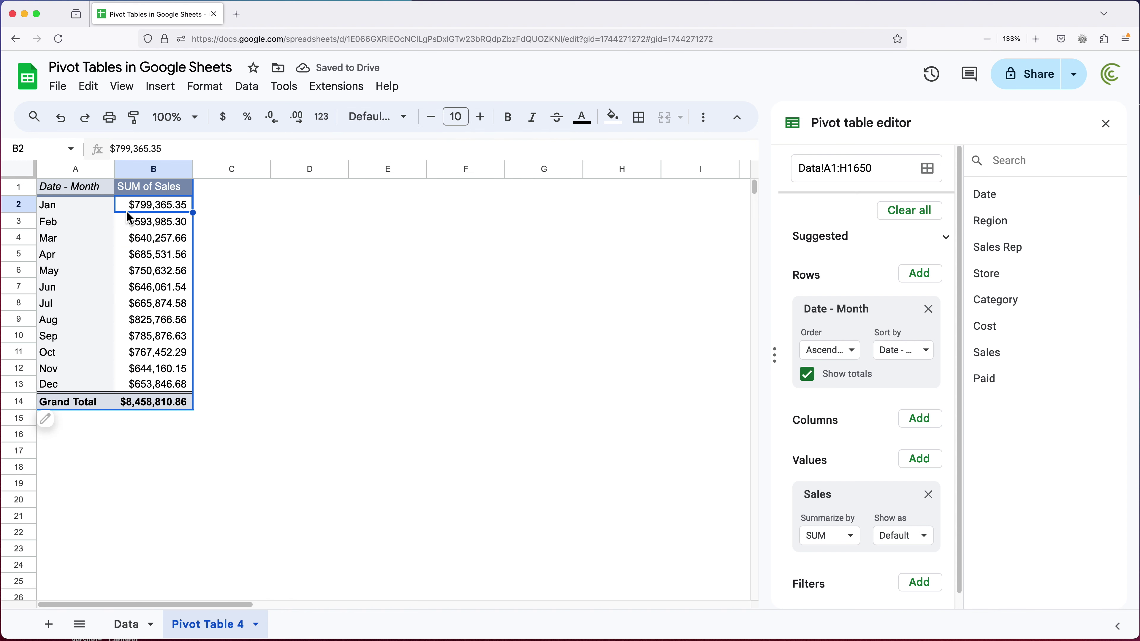
left_click(90, 214, "shift")
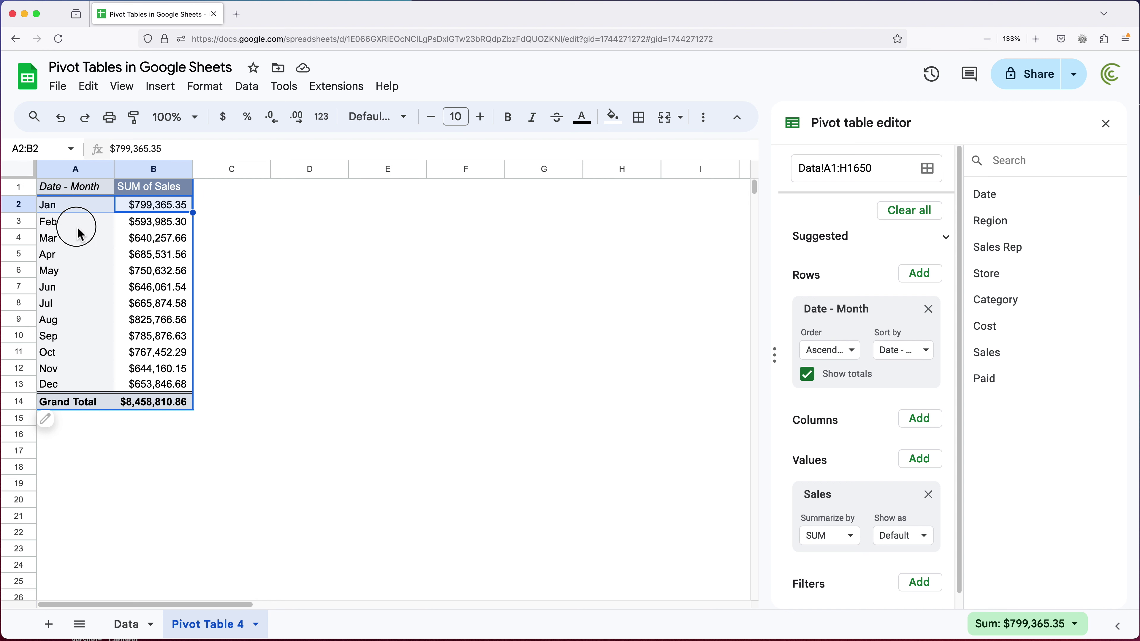
left_click(91, 230)
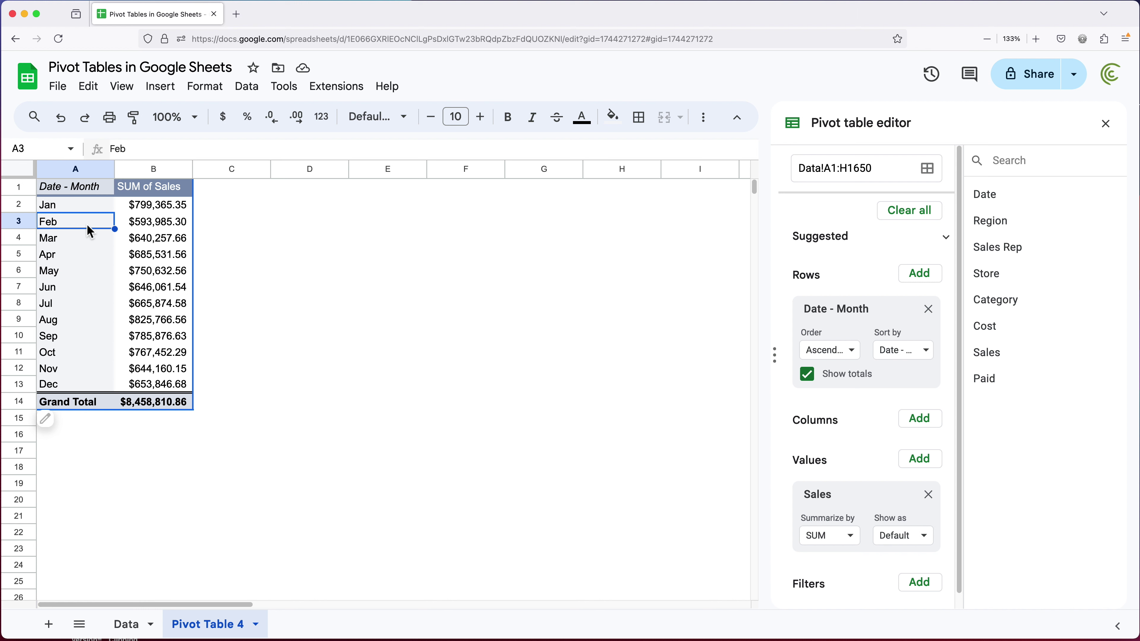
- Check the available date grouping options without changing the Month group, and add Date as a second row field
right_click(91, 231)
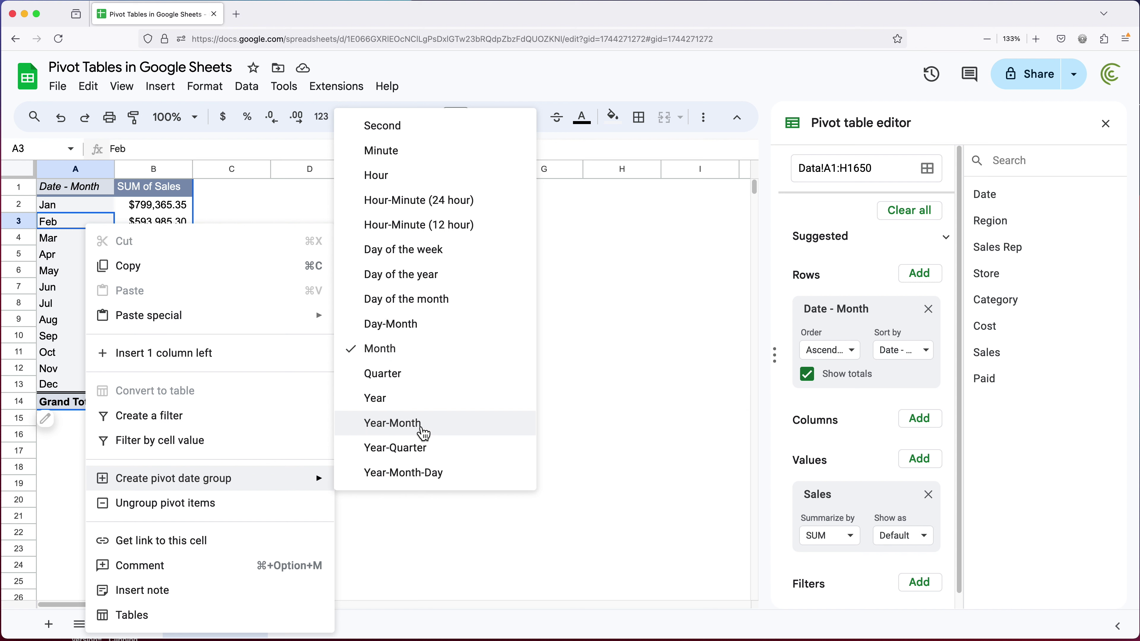
left_click(64, 309)
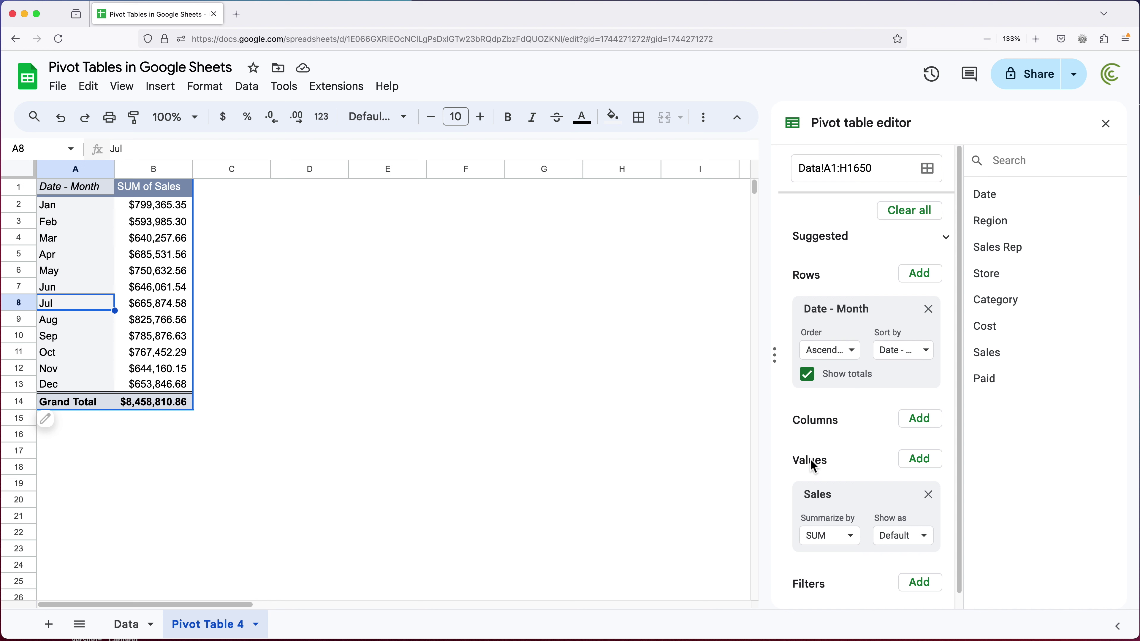
left_click(922, 275)
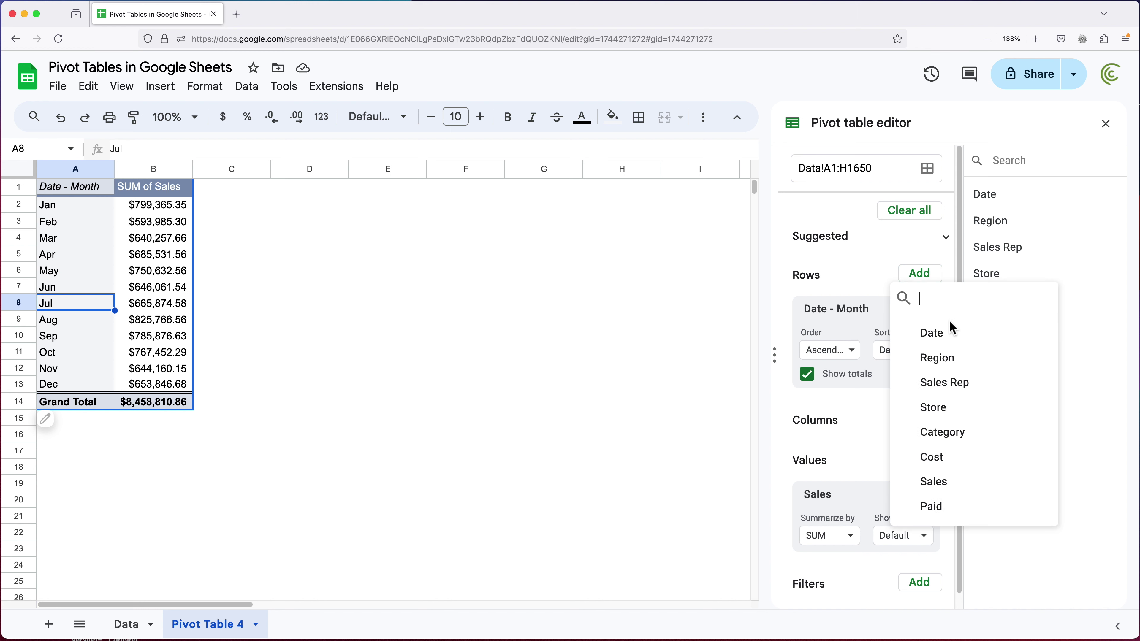
left_click(939, 344)
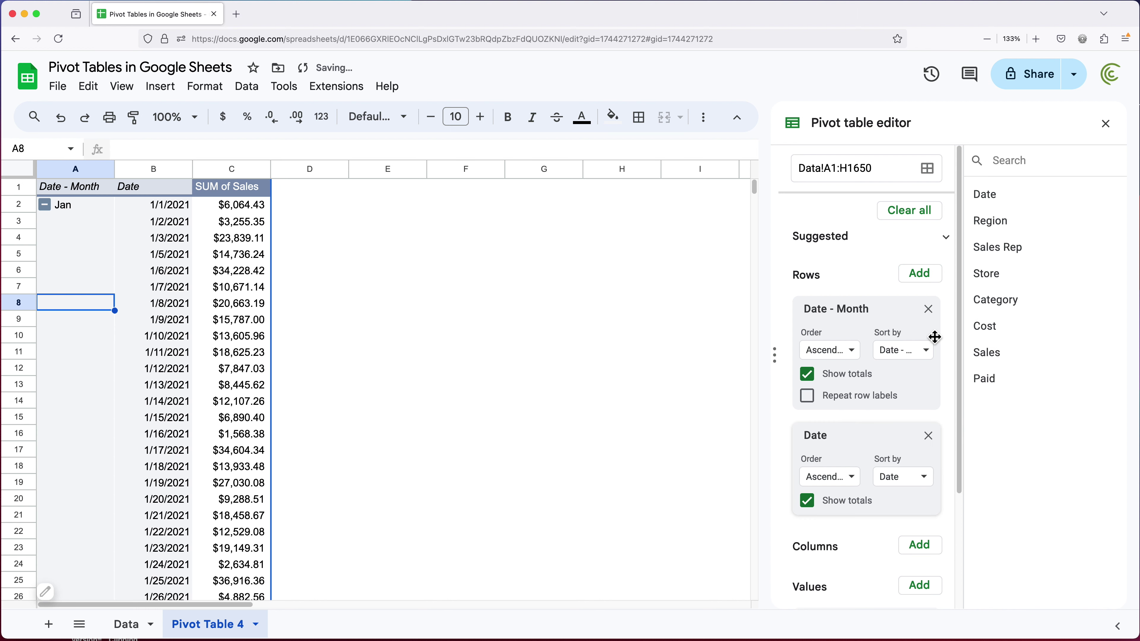
- Create a pivot date group by Year for the second Date row field and check the first year label under January
left_click(178, 221)
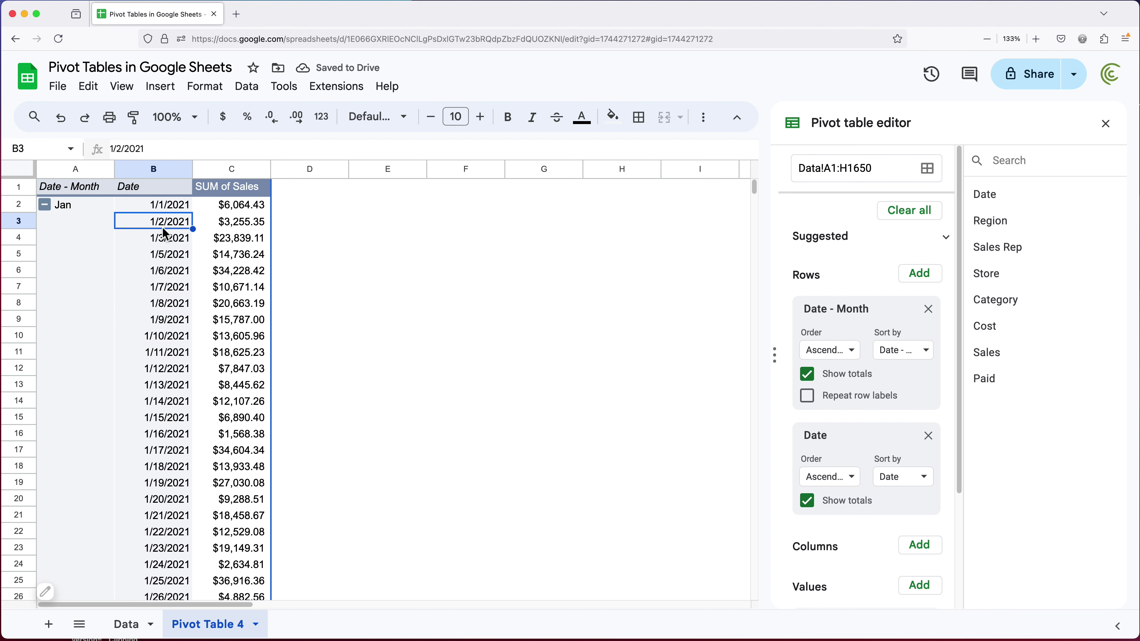
right_click(165, 231)
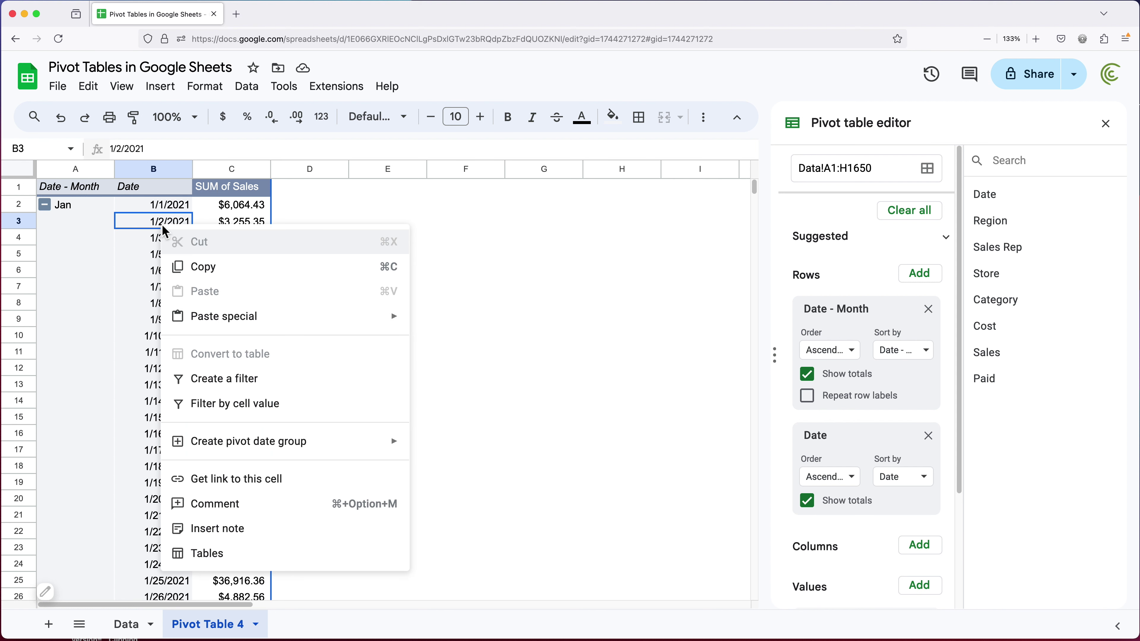
mouse_move(348, 447)
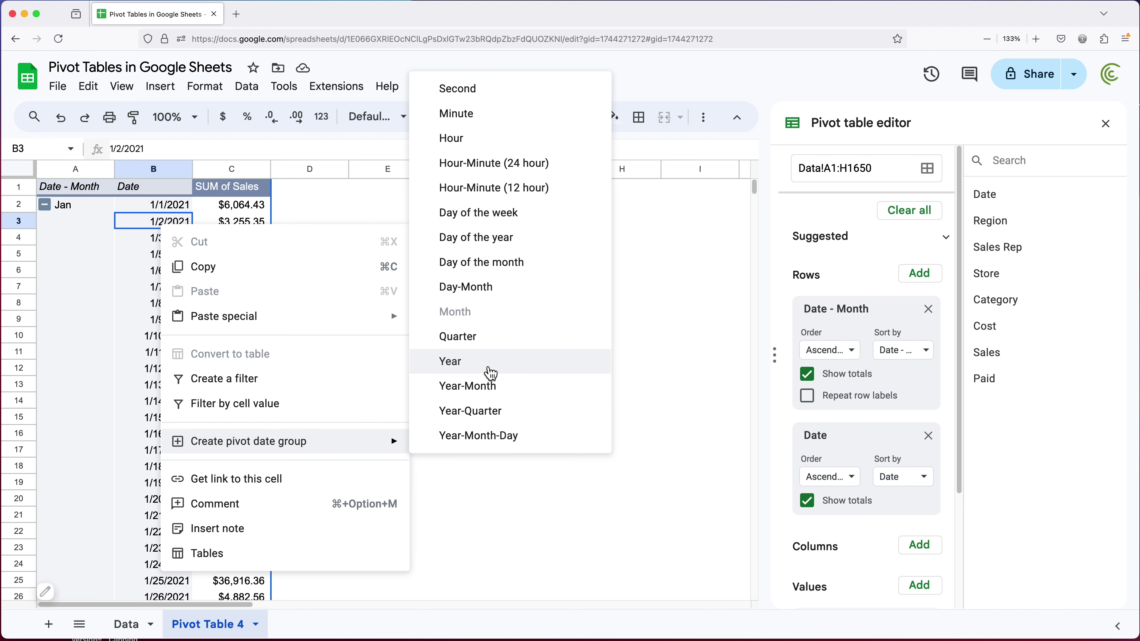
left_click(491, 369)
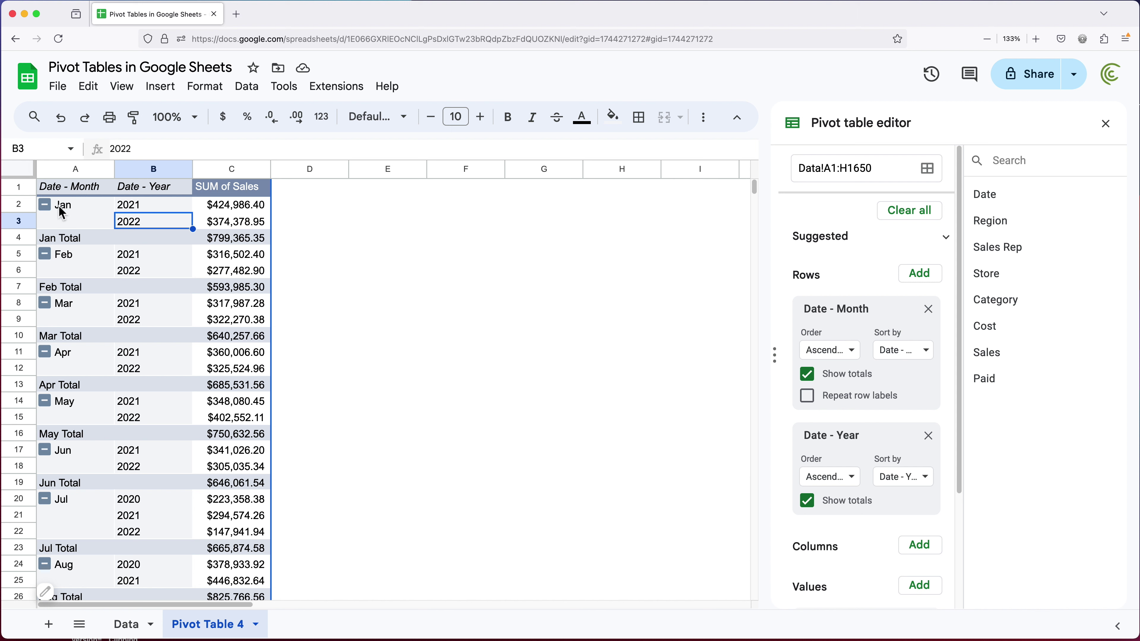
left_click(132, 208)
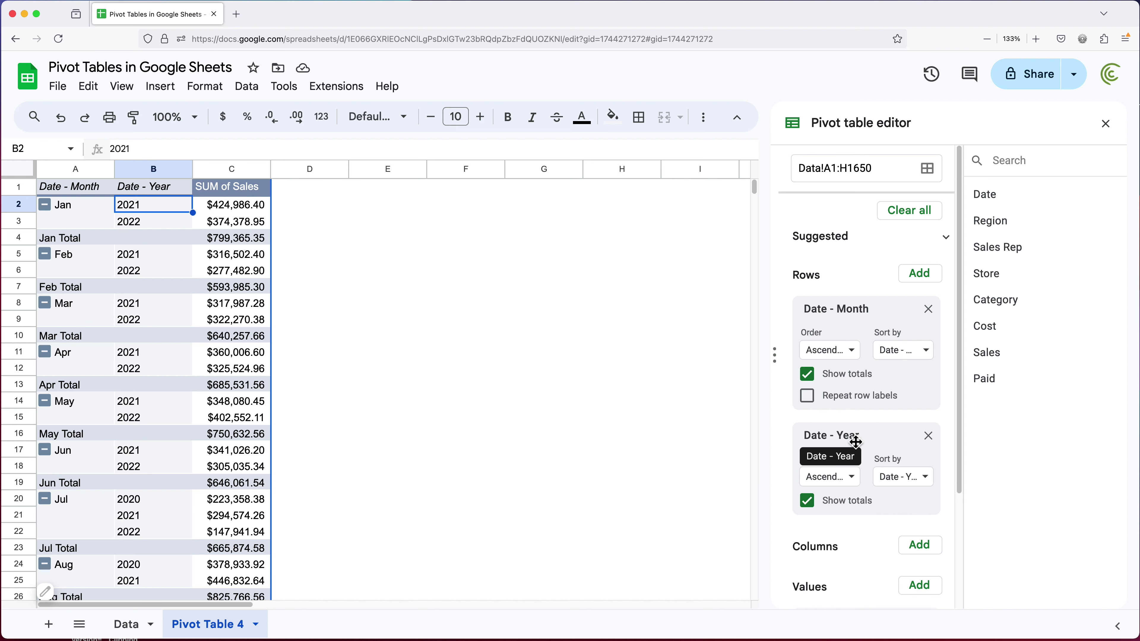
- Reorder the row fields so Date - Year comes before Date - Month, and review the months listed under 2020 and 2021
left_click_drag(853, 313, 862, 412)
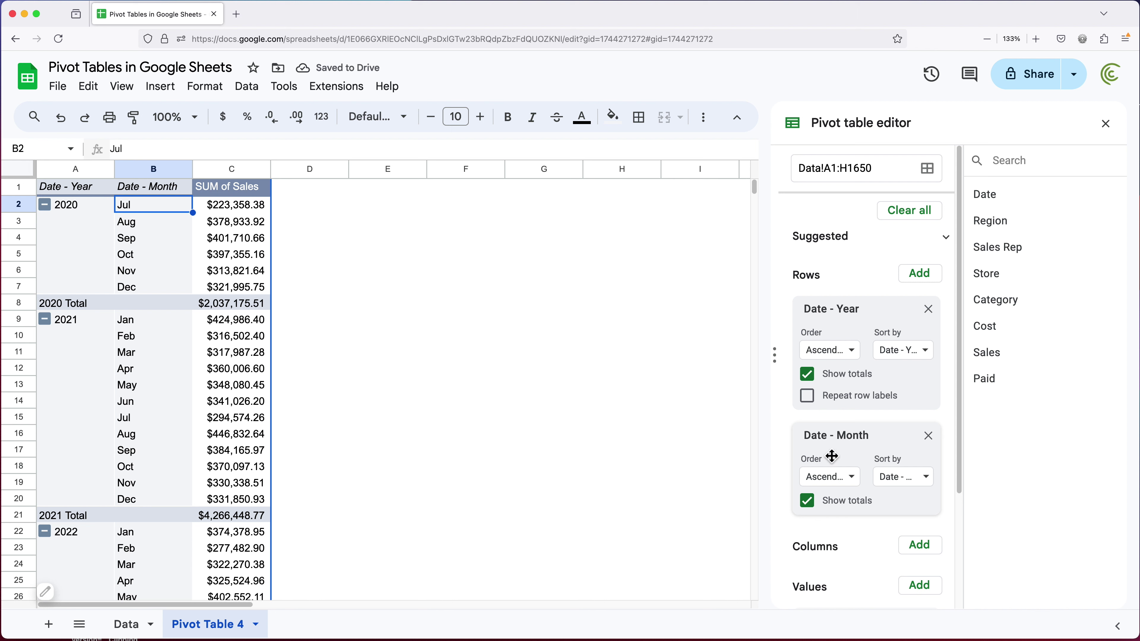
left_click(72, 208)
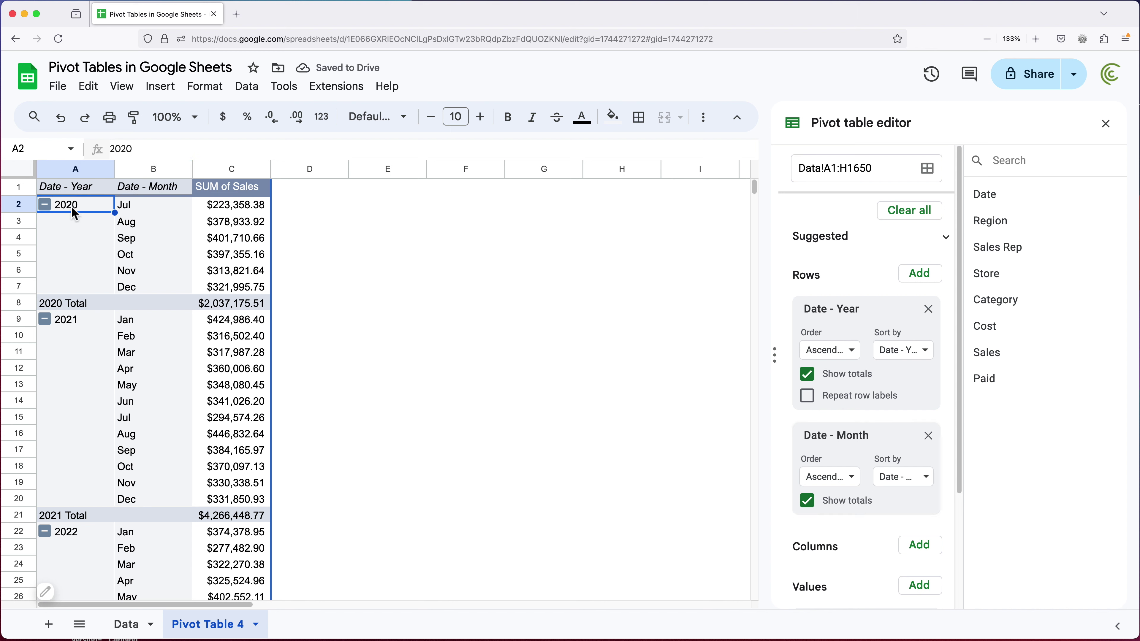
left_click_drag(135, 206, 143, 308)
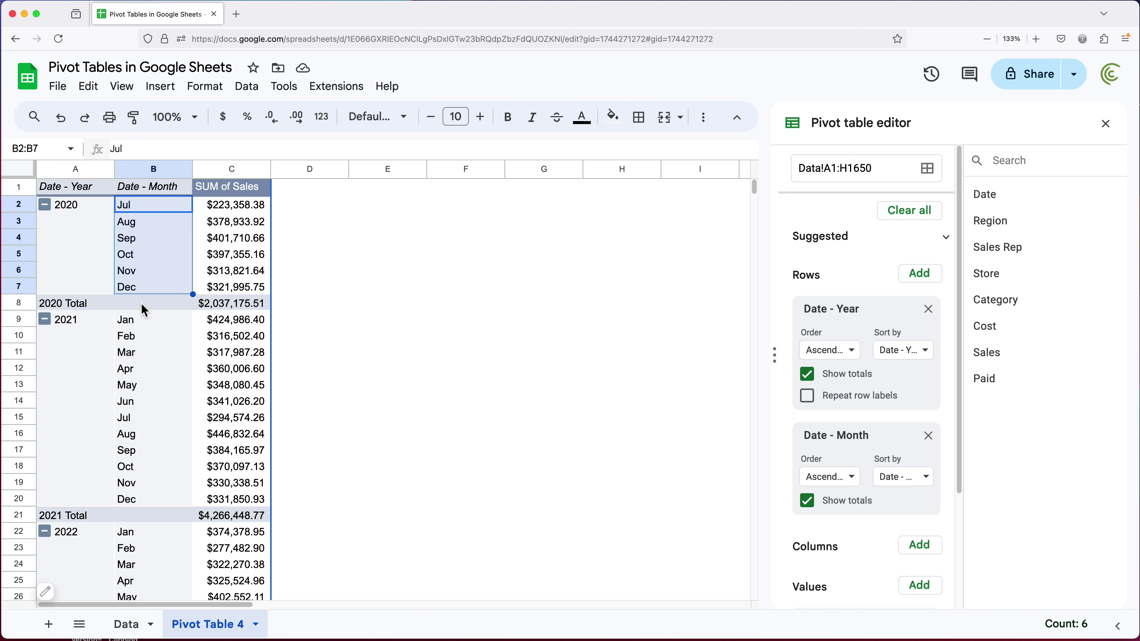
left_click(149, 323)
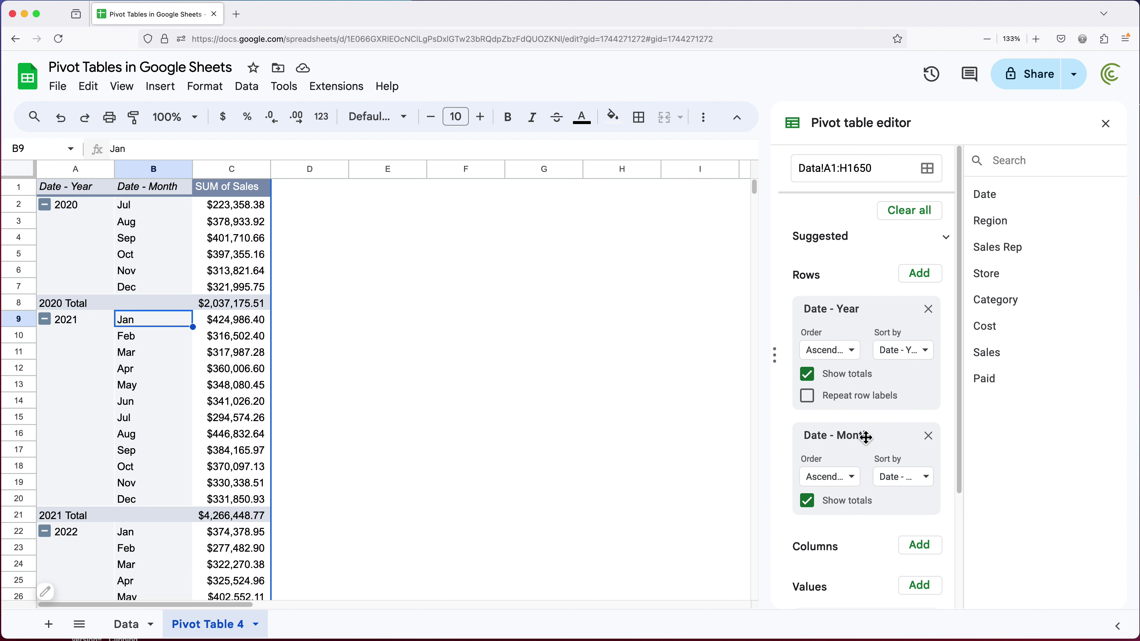
- Move the Date - Year field from Rows to Columns, keeping Date - Month as the row field
scroll(867, 449, "down", 1)
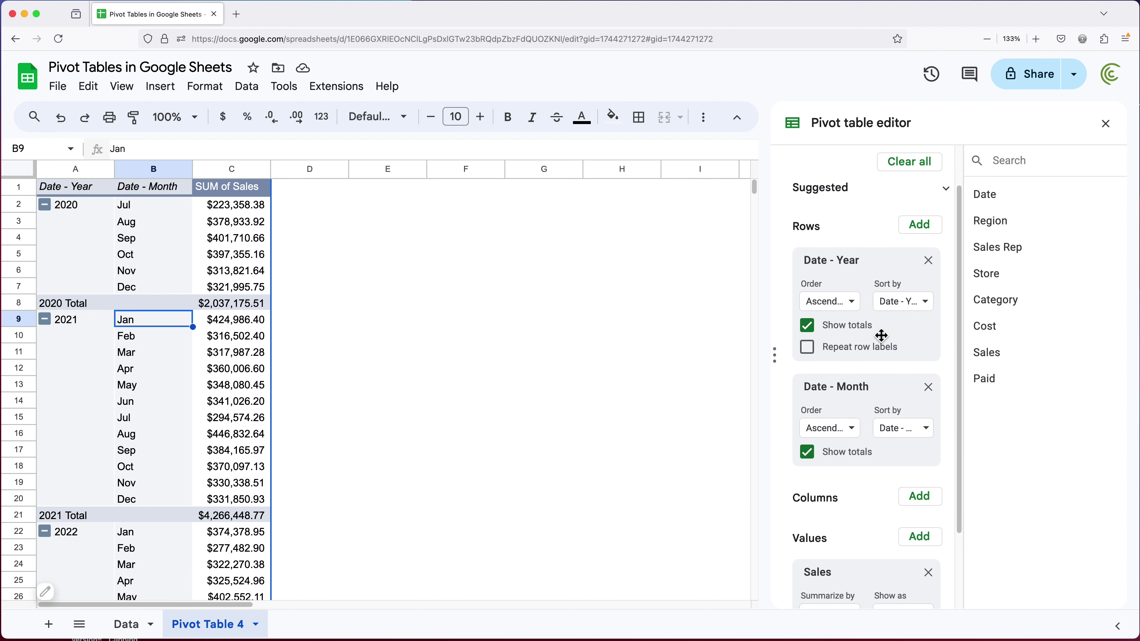
scroll(893, 368, "down", 1)
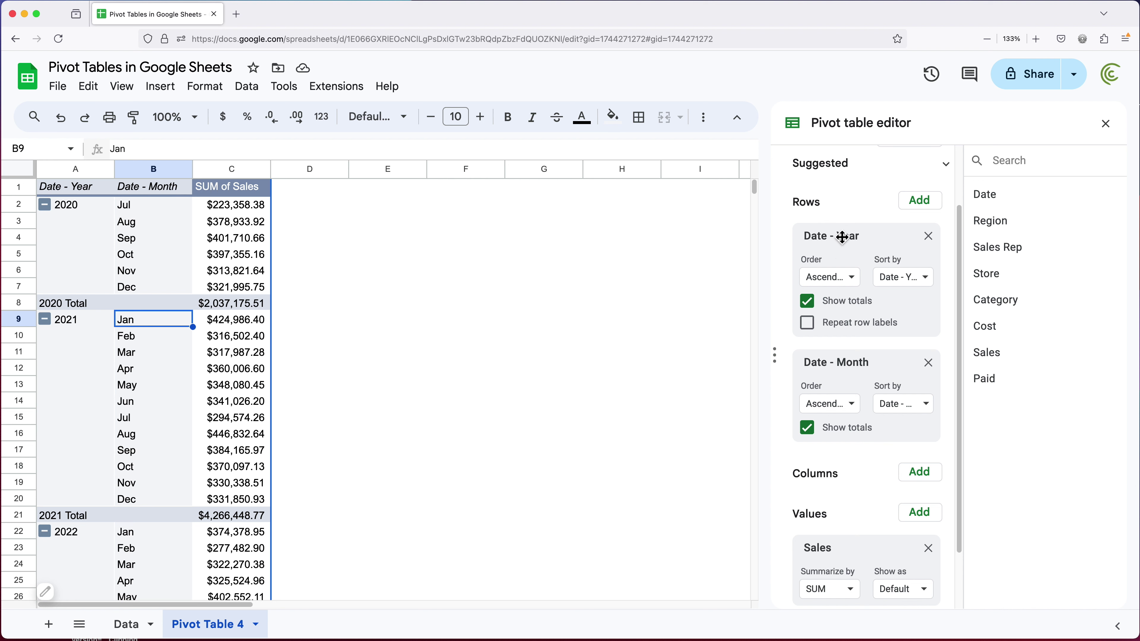
left_click_drag(847, 235, 865, 452)
left_click(232, 287)
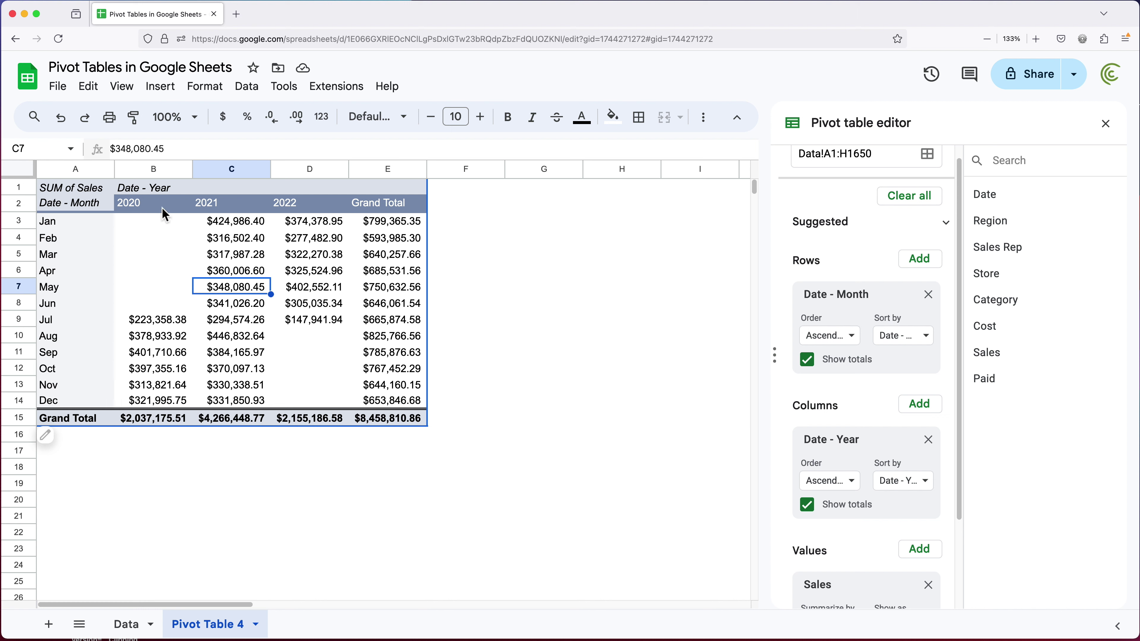
- Examine the pivot table's year headers, month rows, sales values, Grand Total column and Grand Total row
left_click_drag(162, 207, 310, 204)
left_click(77, 223)
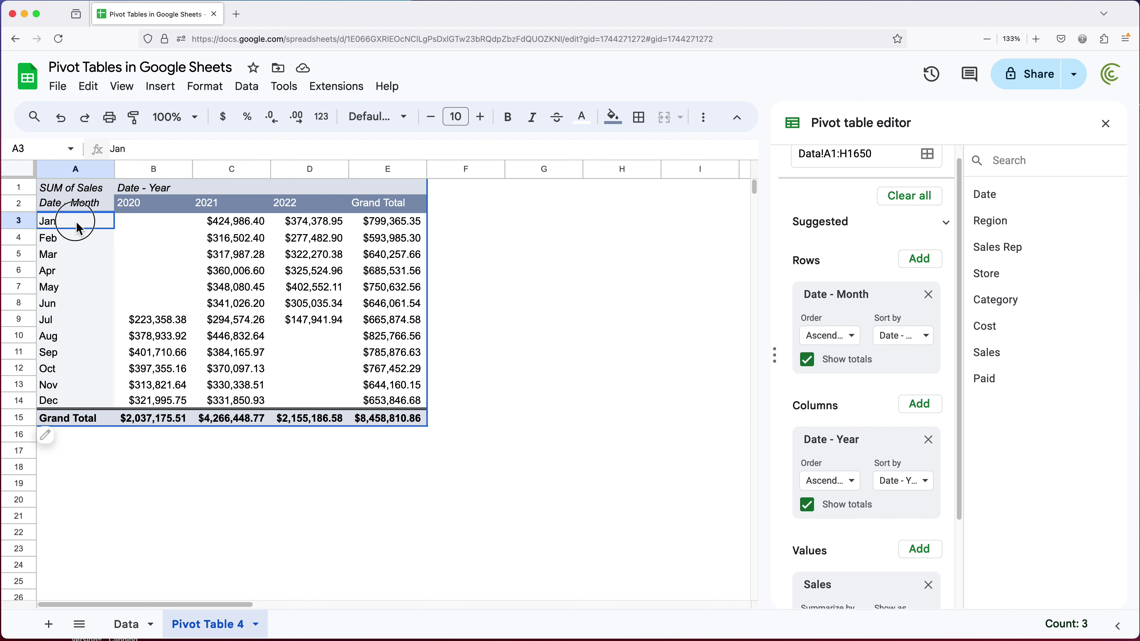
left_click_drag(77, 224, 72, 402)
left_click(188, 367)
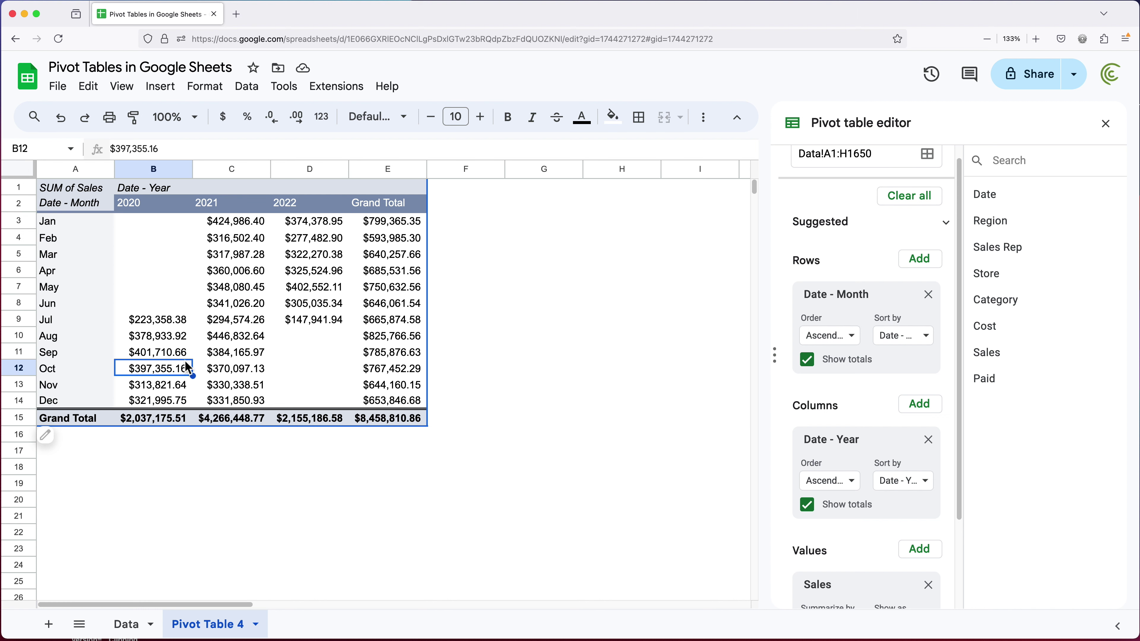
left_click(277, 282)
left_click_drag(401, 222, 391, 401)
left_click_drag(162, 420, 361, 426)
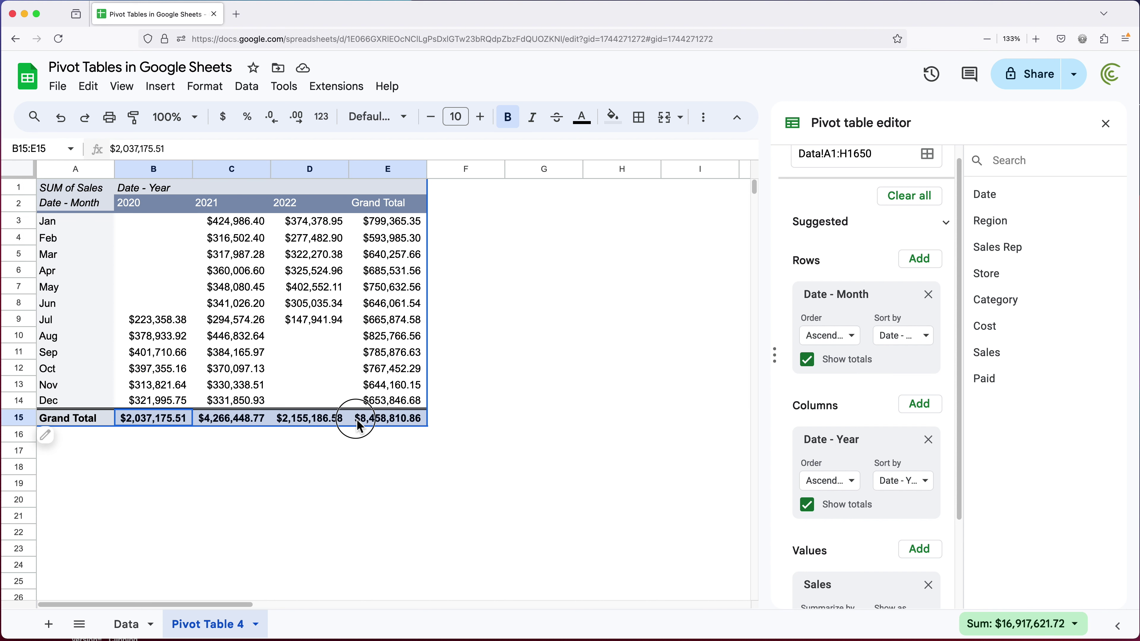
left_click(321, 422)
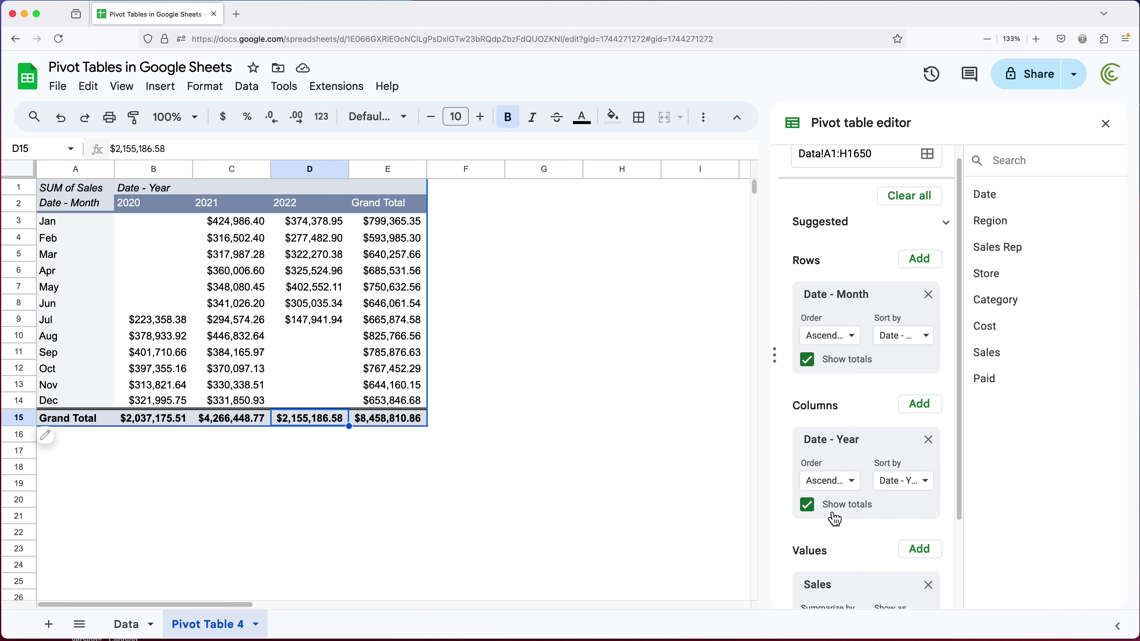
- Turn off totals for the Date - Year columns and review the remaining Grand Total row and month rows
left_click(814, 513)
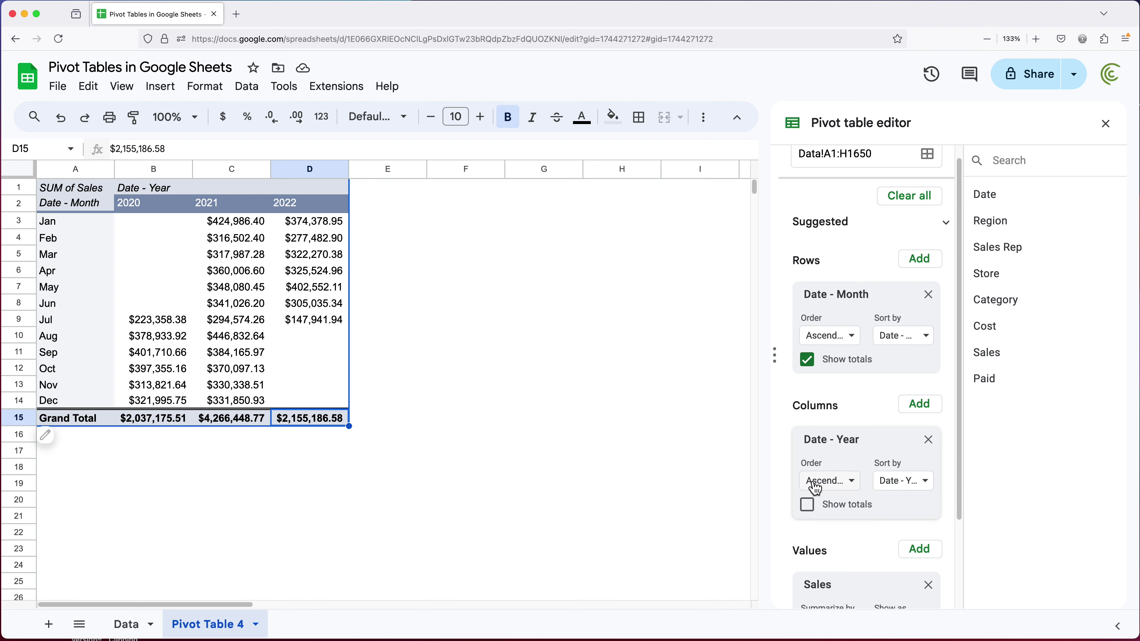
left_click_drag(142, 420, 331, 424)
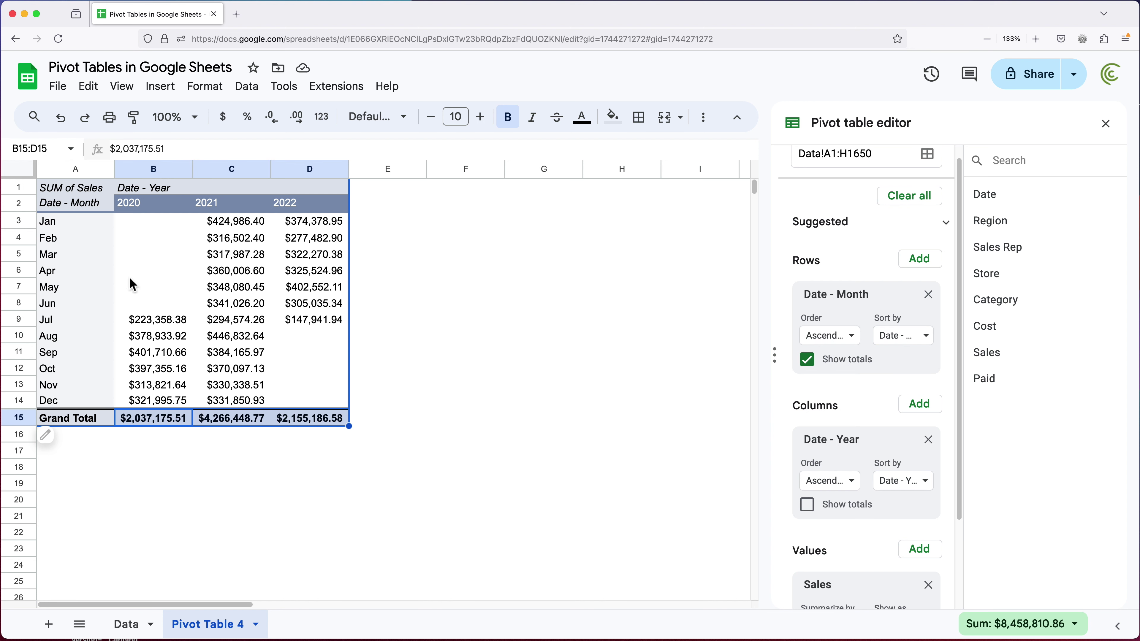
left_click_drag(87, 222, 88, 401)
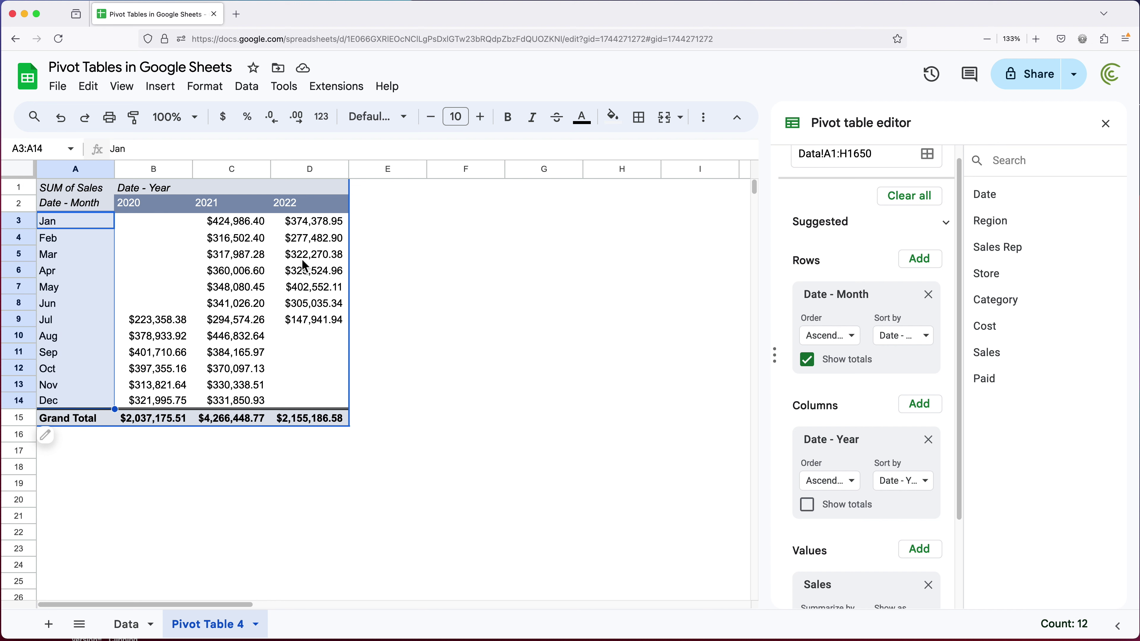
left_click(185, 386)
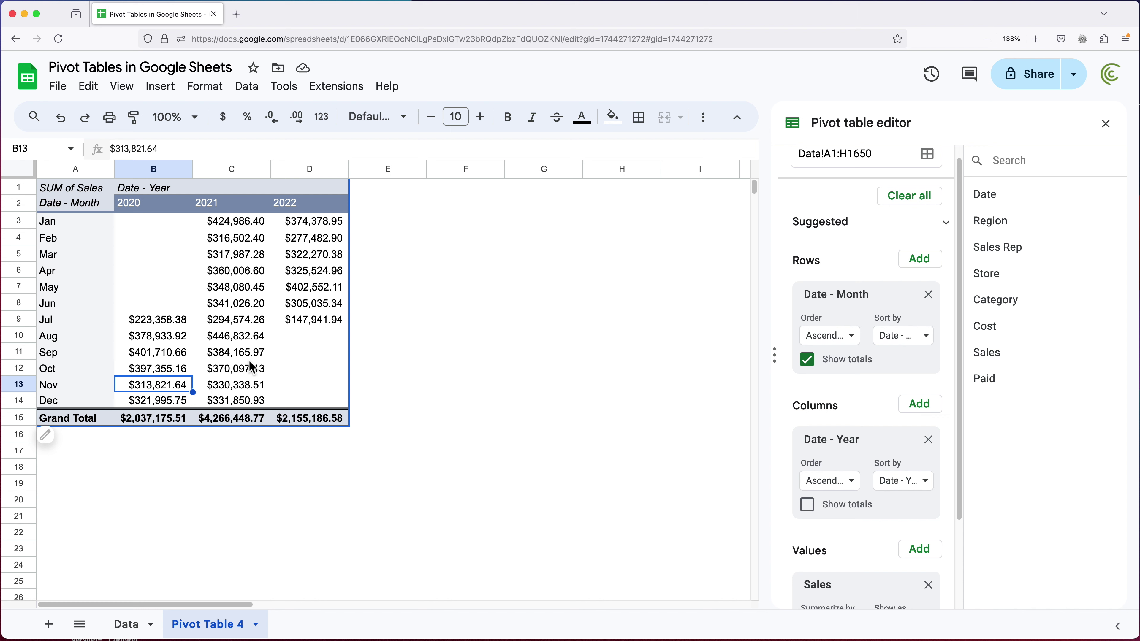
- Regroup the pivot table's row dates by Day of the week and widen column A to fit its header
left_click(73, 277)
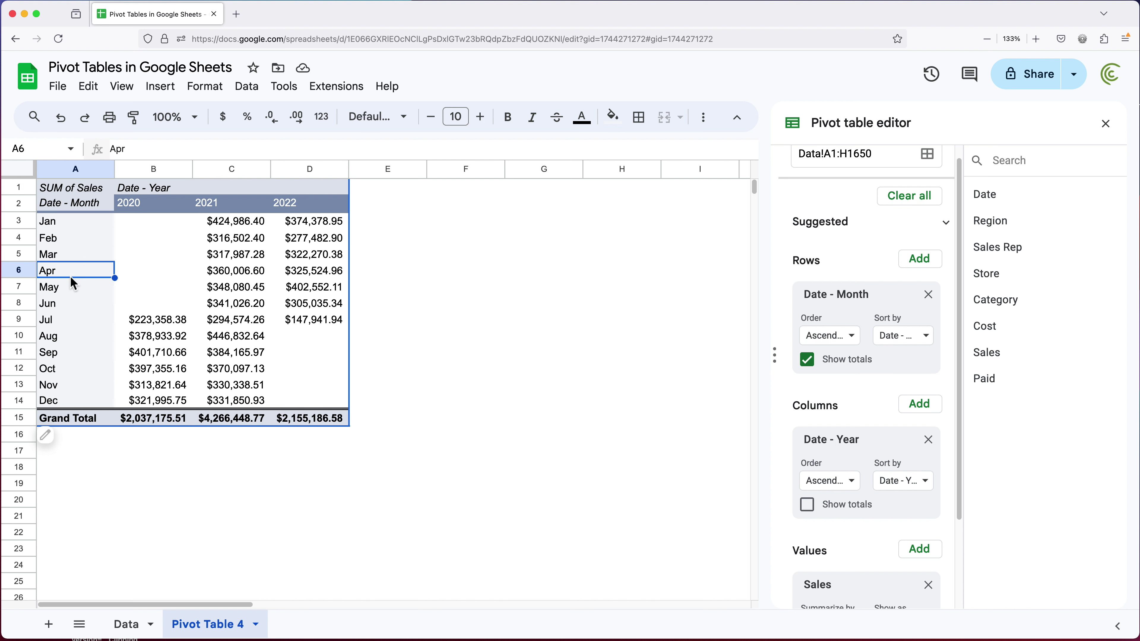
right_click(63, 256)
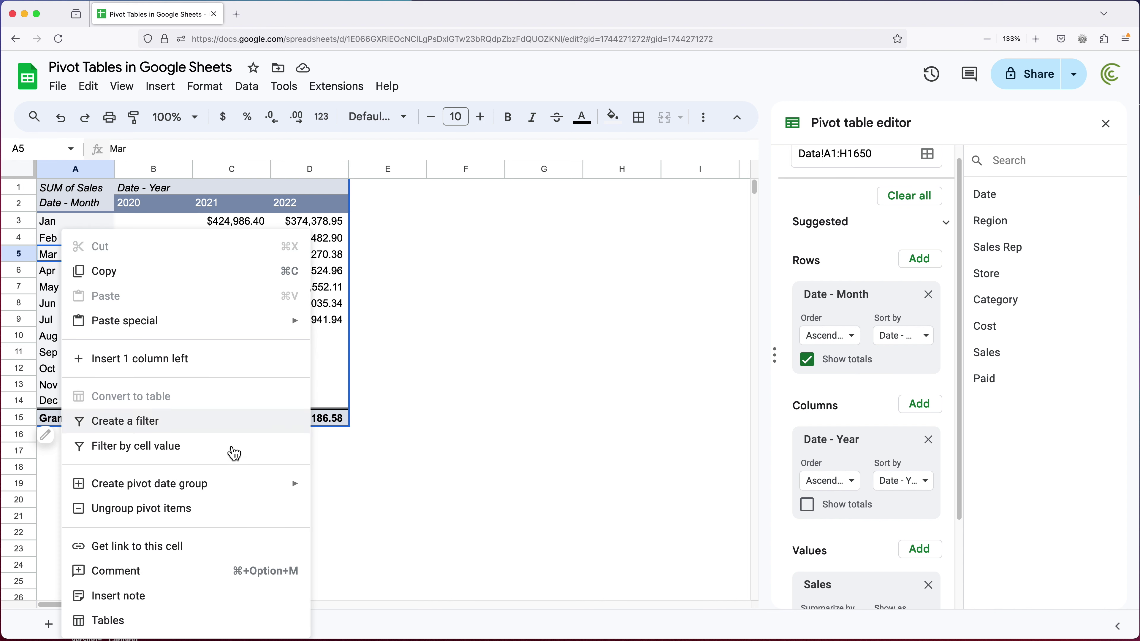
mouse_move(239, 494)
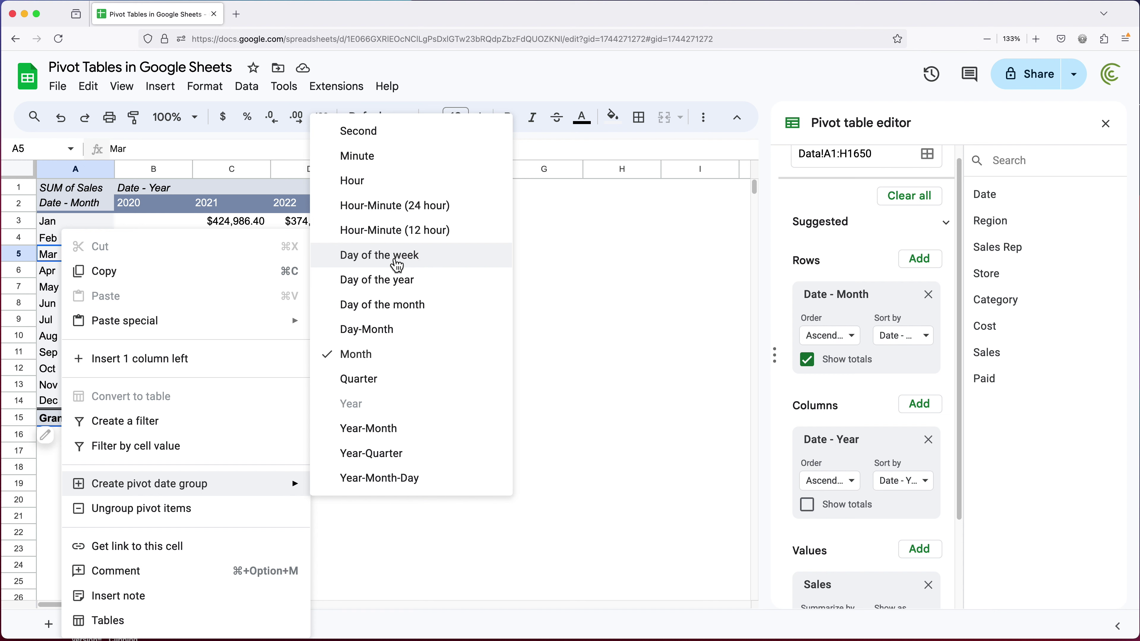
left_click(397, 265)
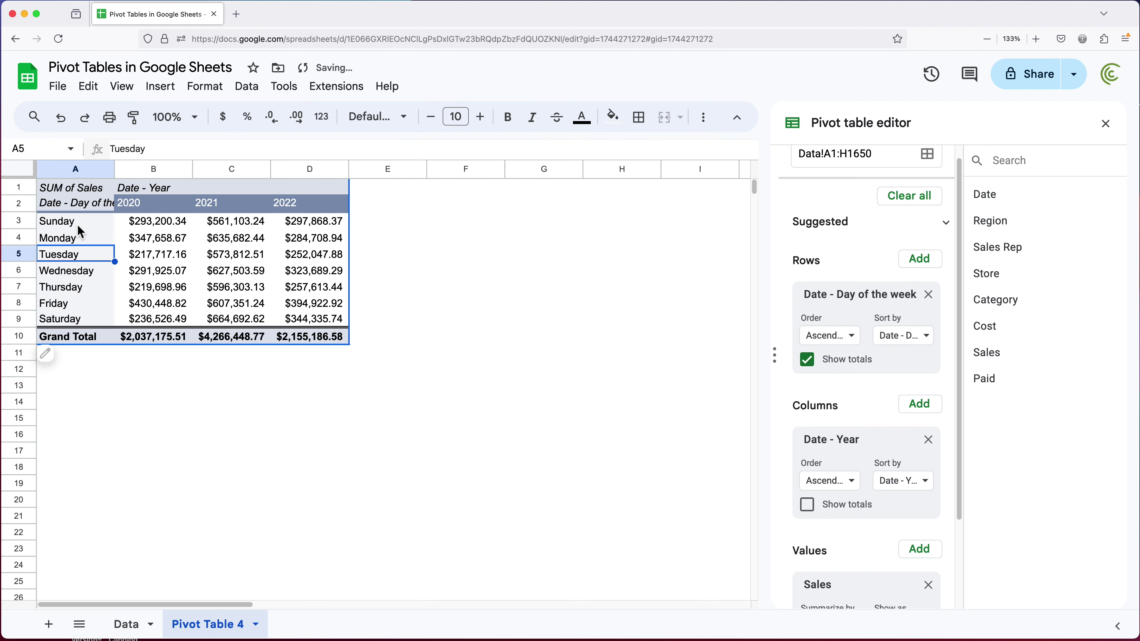
left_click_drag(77, 221, 79, 324)
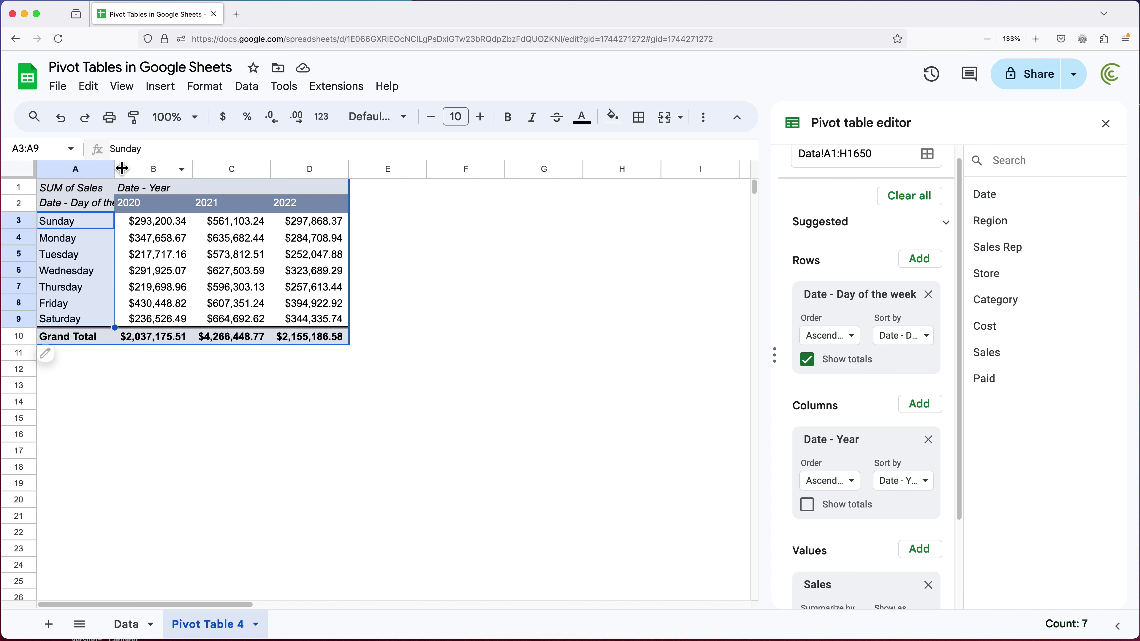
left_click_drag(124, 170, 173, 171)
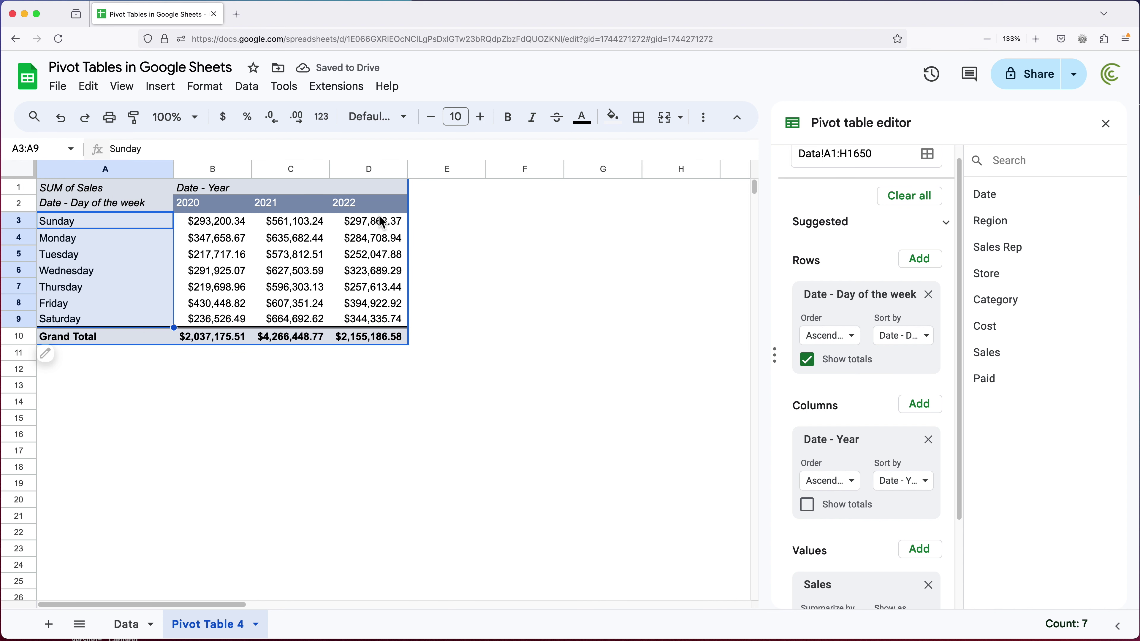
- Add a Store filter to the pivot table
left_click(99, 225)
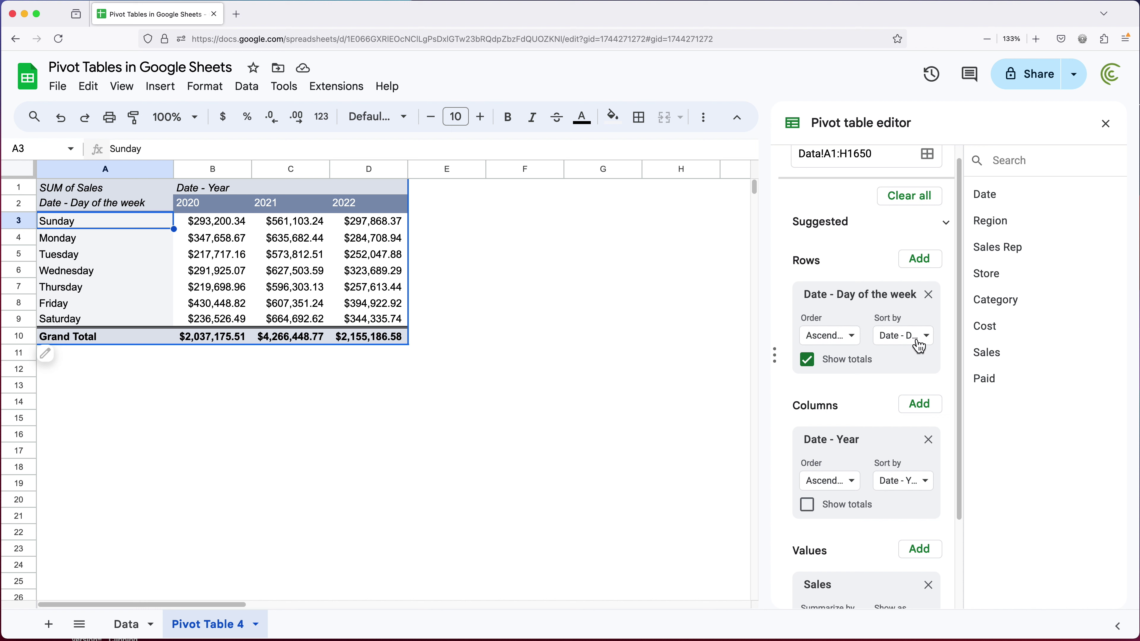
scroll(853, 376, "down", 3)
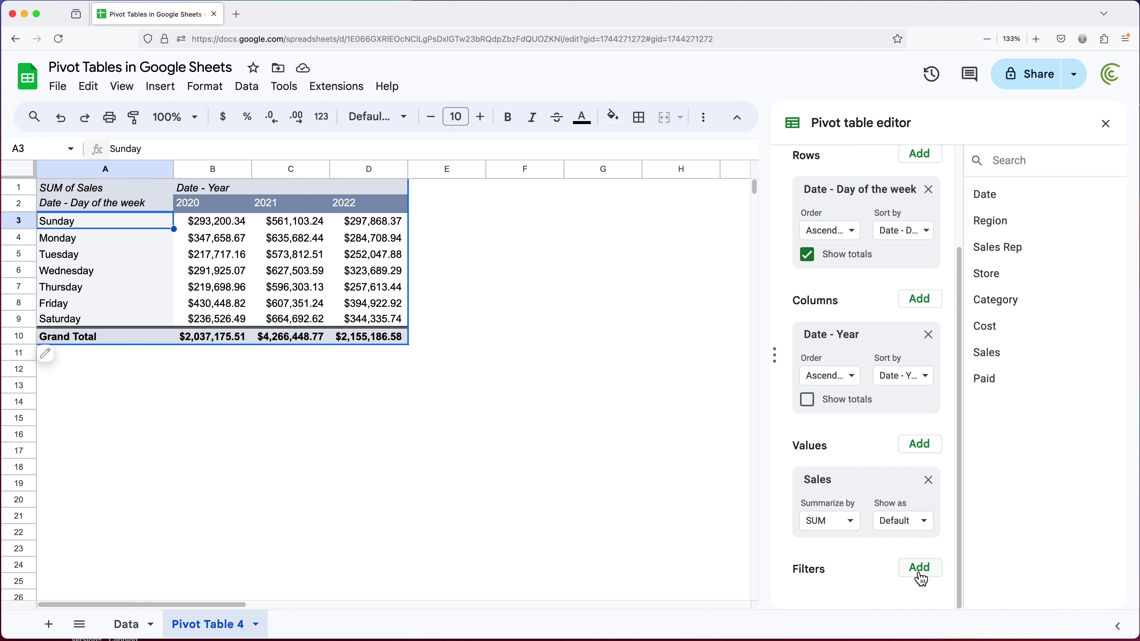
left_click(923, 579)
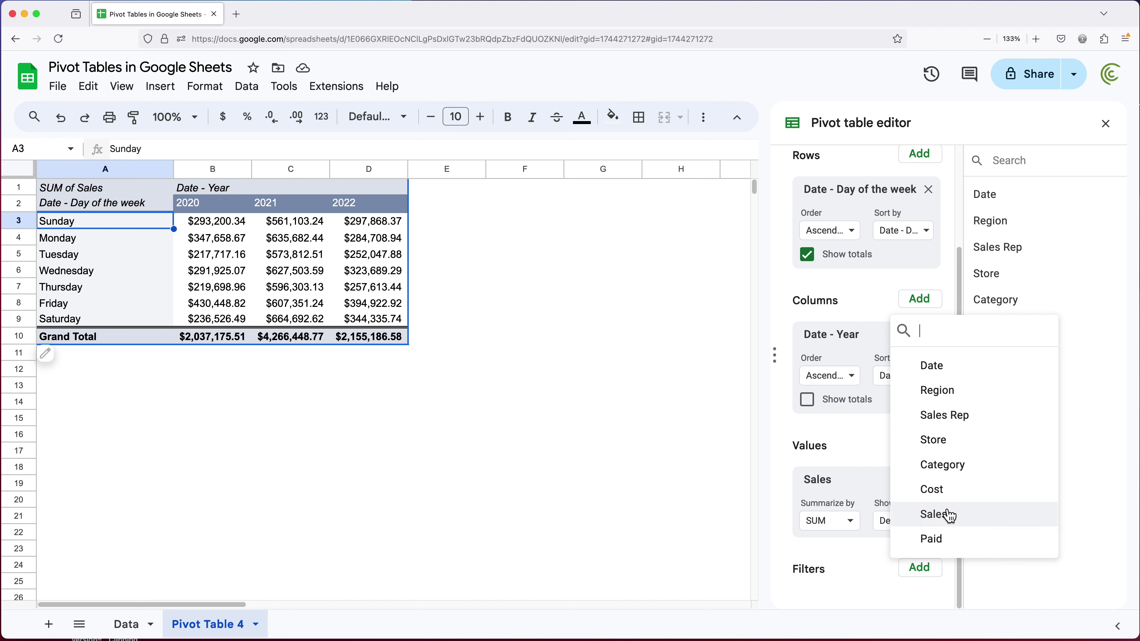
left_click(961, 446)
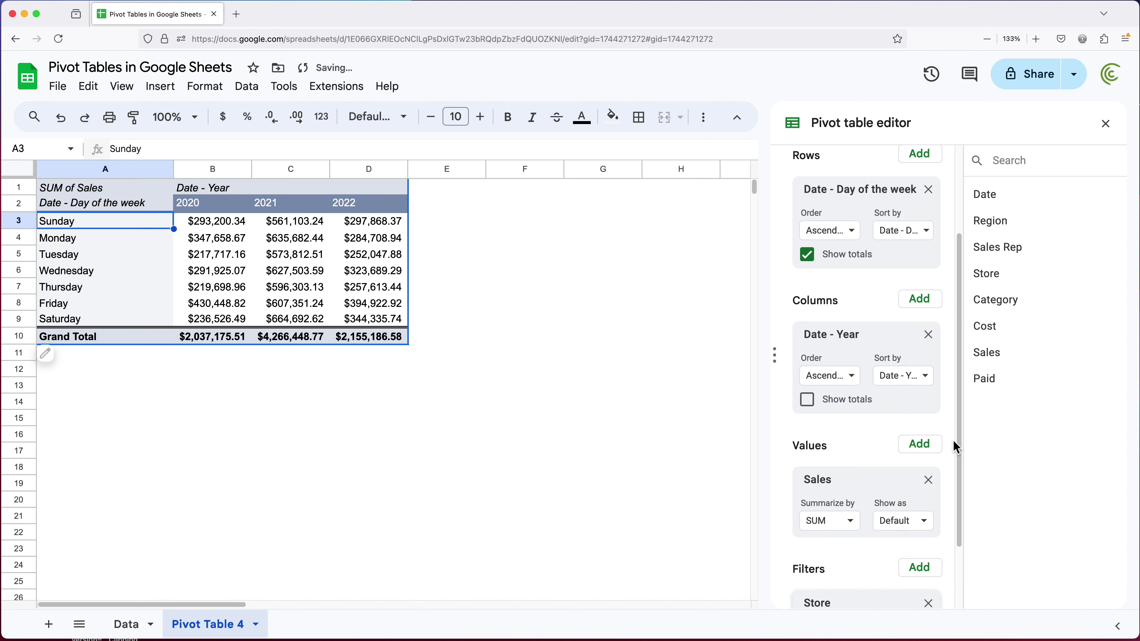
scroll(857, 577, "down", 2)
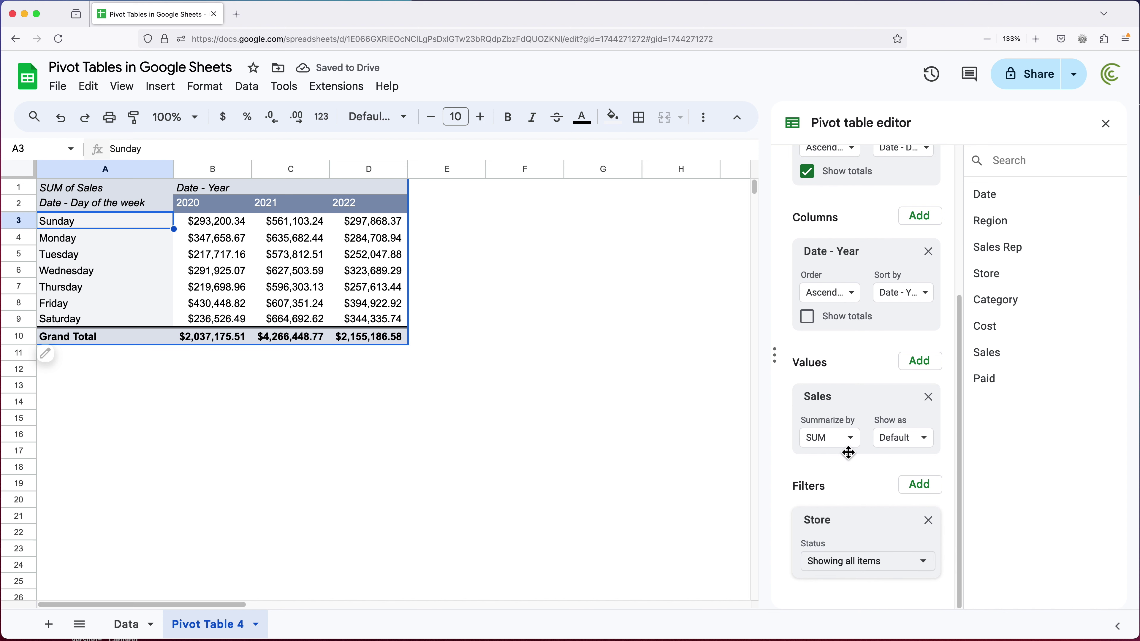
- Clear all values in the Store filter and show only the store Art Dress
left_click(871, 569)
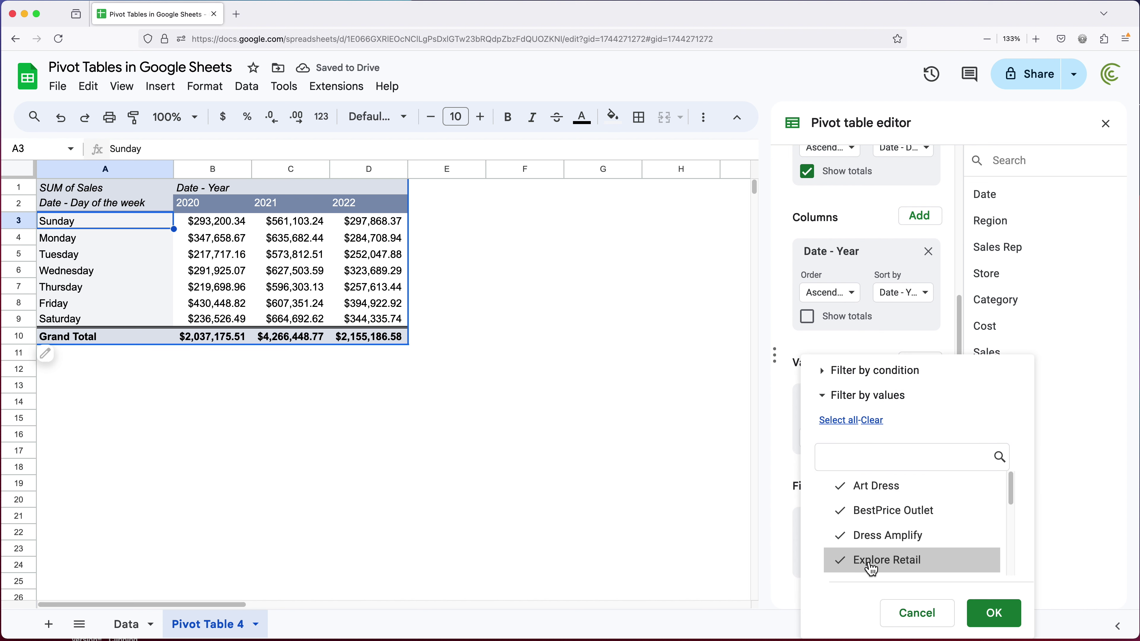
scroll(907, 541, "down", 5)
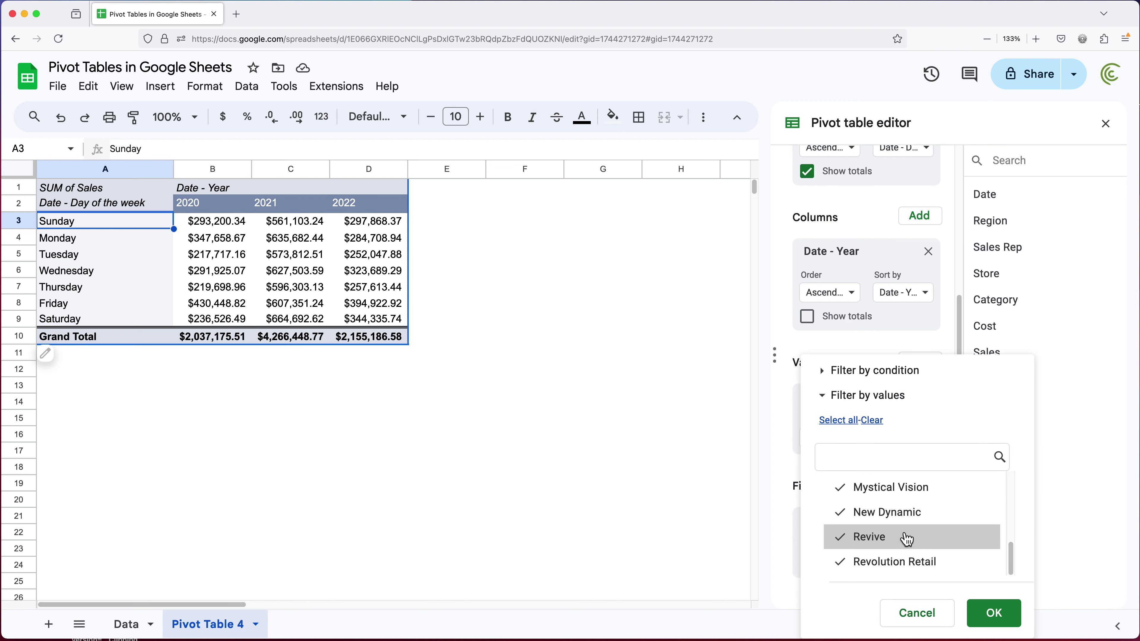
scroll(907, 539, "up", 5)
left_click(878, 424)
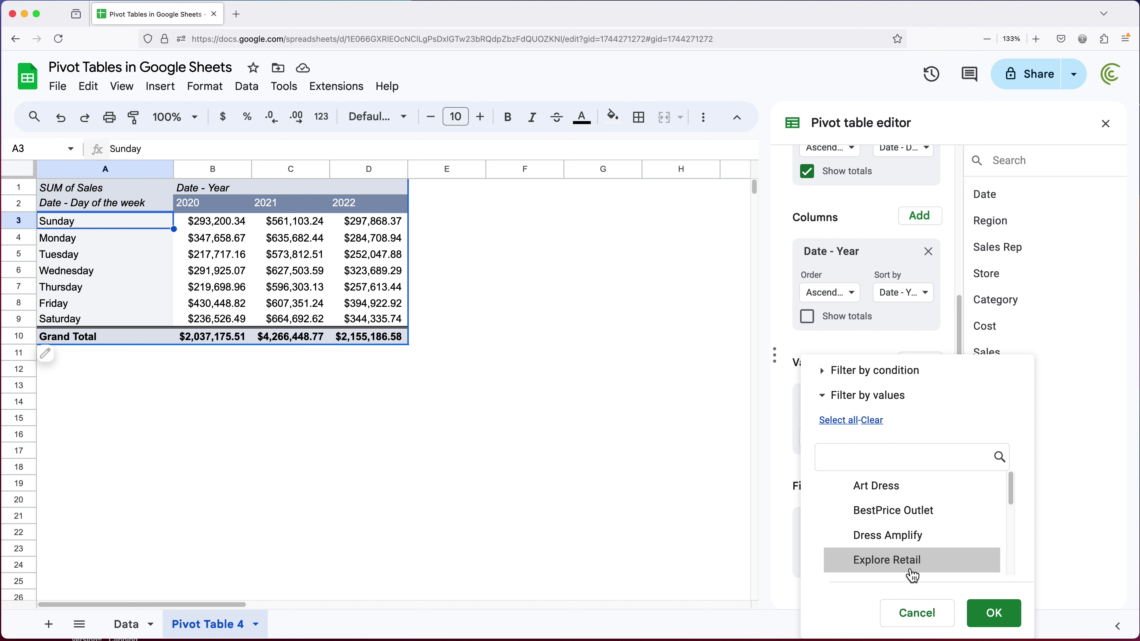
left_click(886, 492)
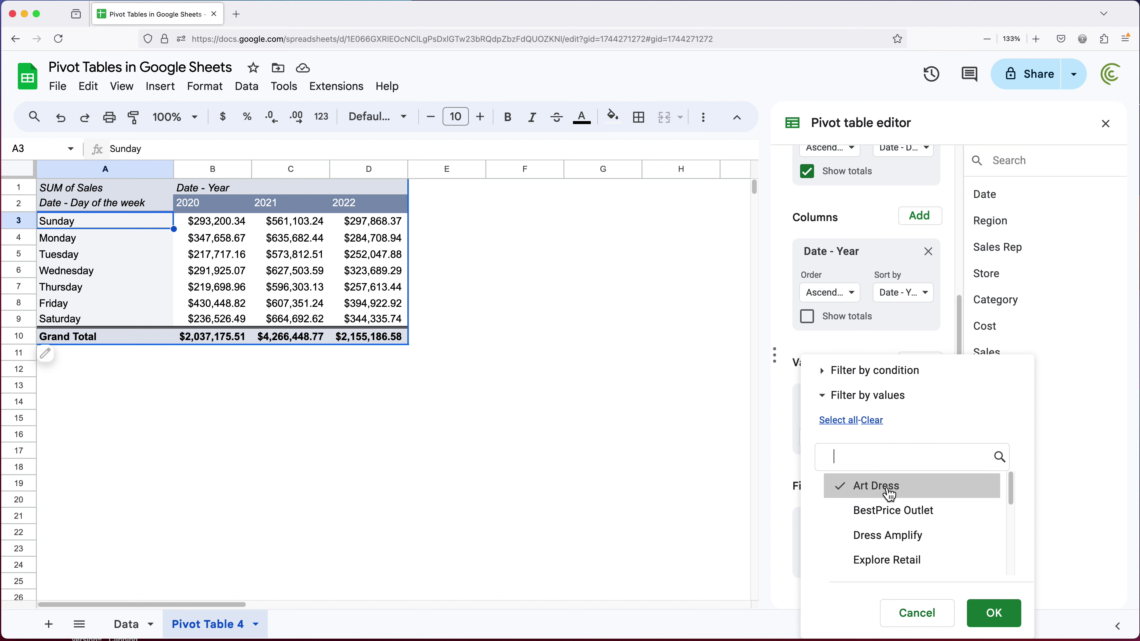
left_click(1014, 626)
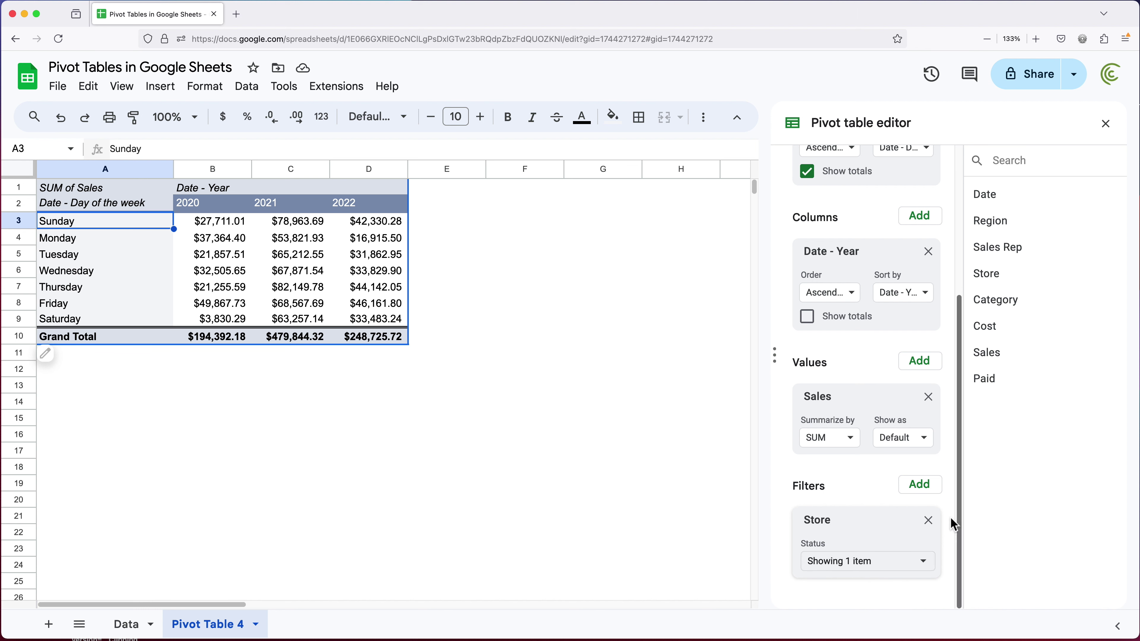
- Select all stores in the Store filter again and remove that filter from the pivot table
scroll(862, 420, "up", 5)
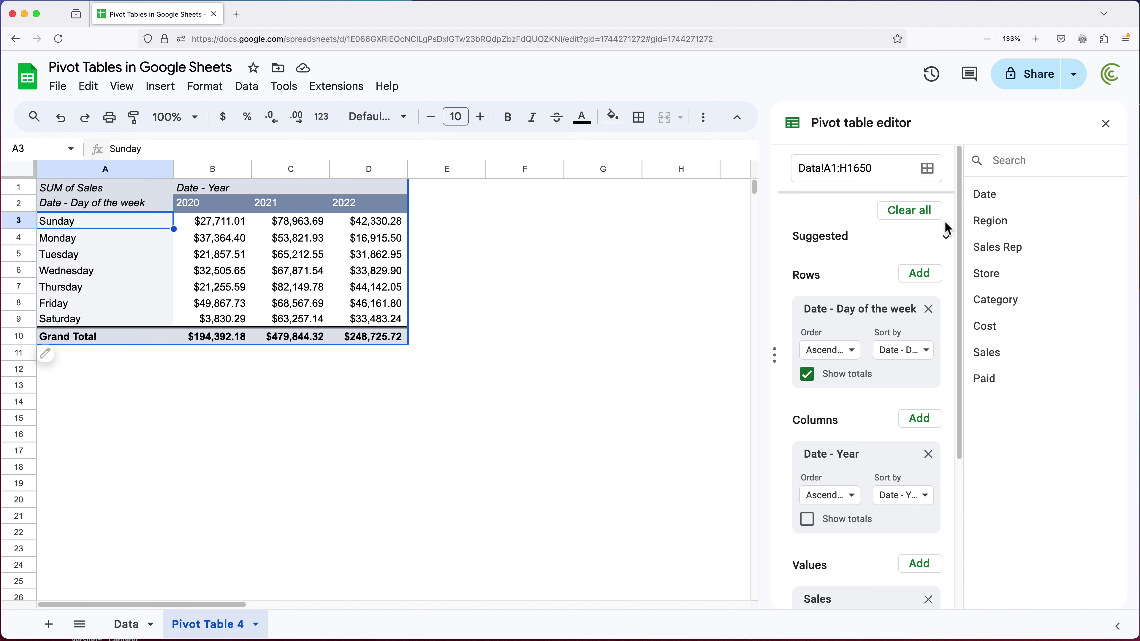
scroll(876, 502, "down", 4)
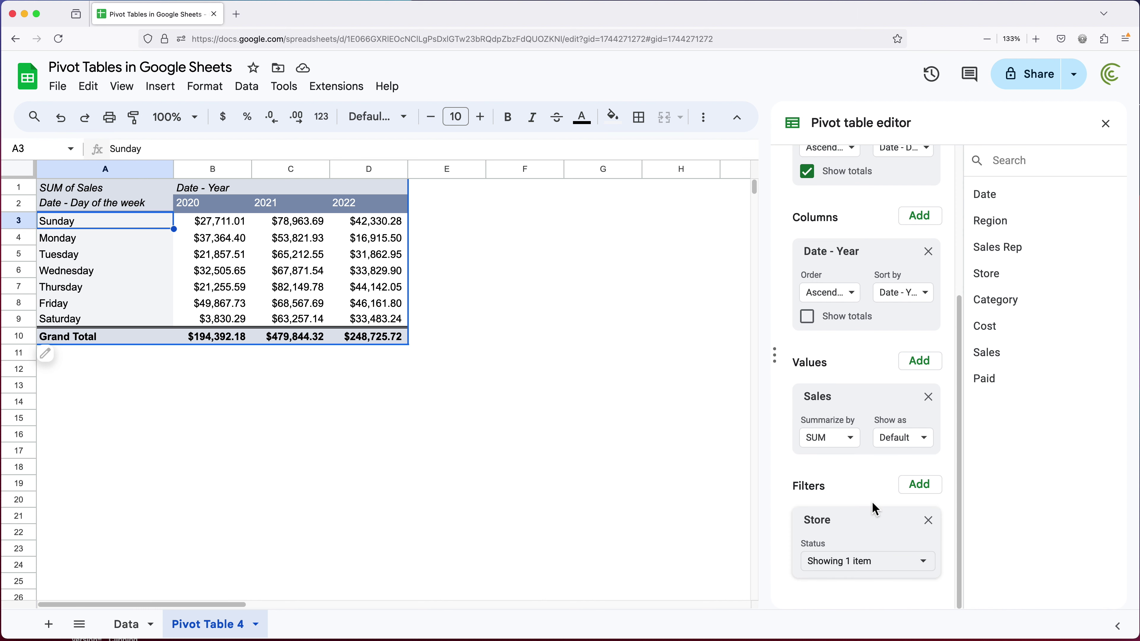
left_click(882, 567)
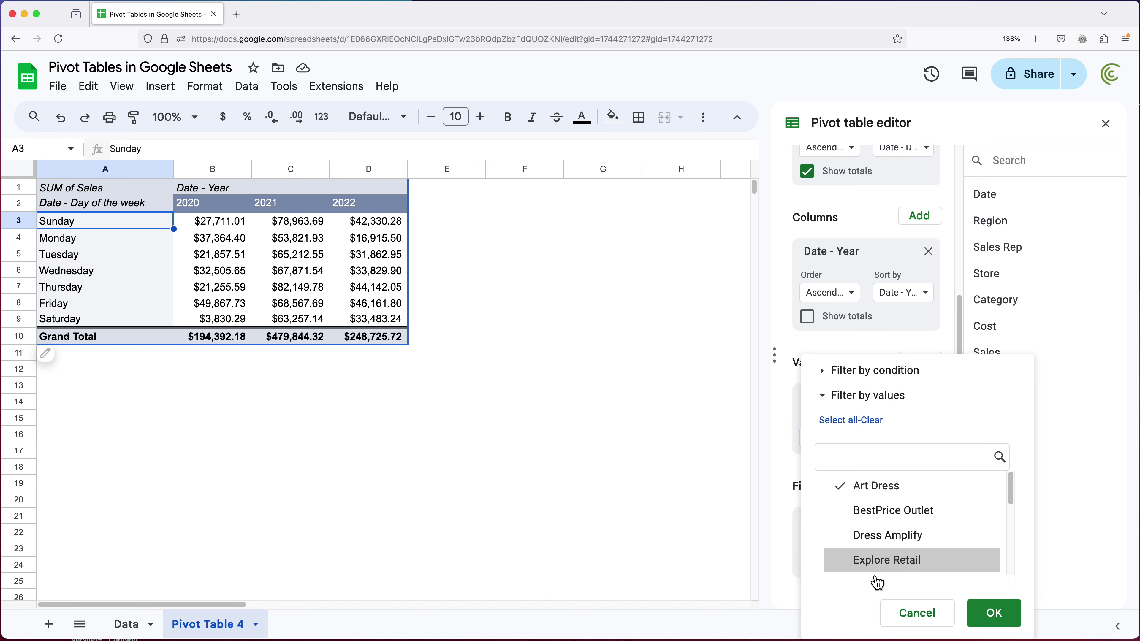
left_click(842, 422)
left_click(995, 613)
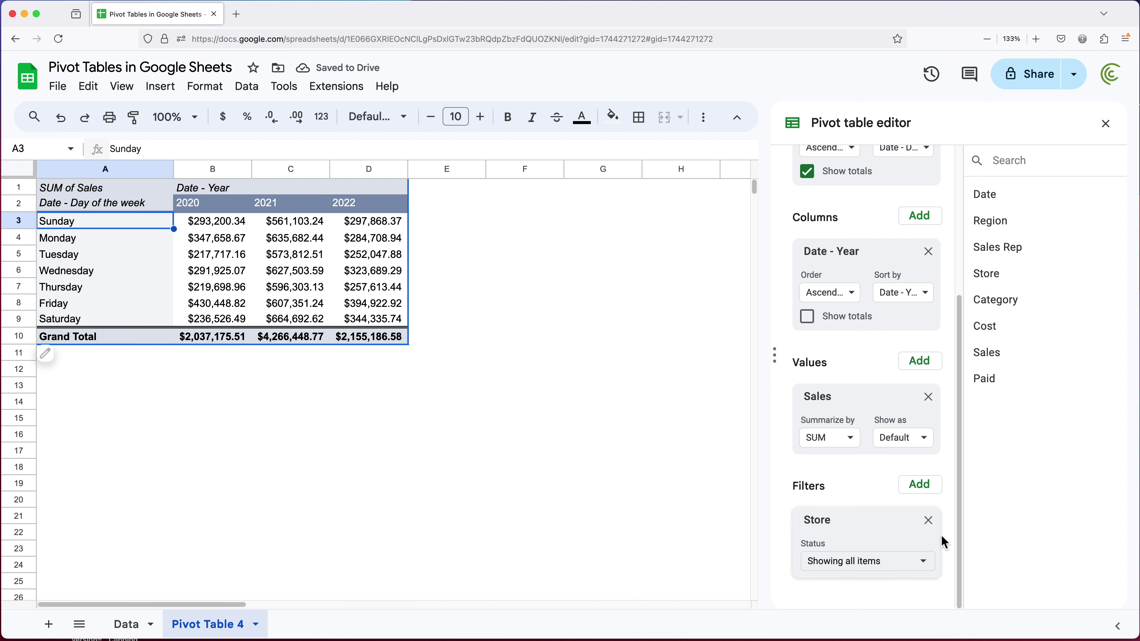
left_click(929, 521)
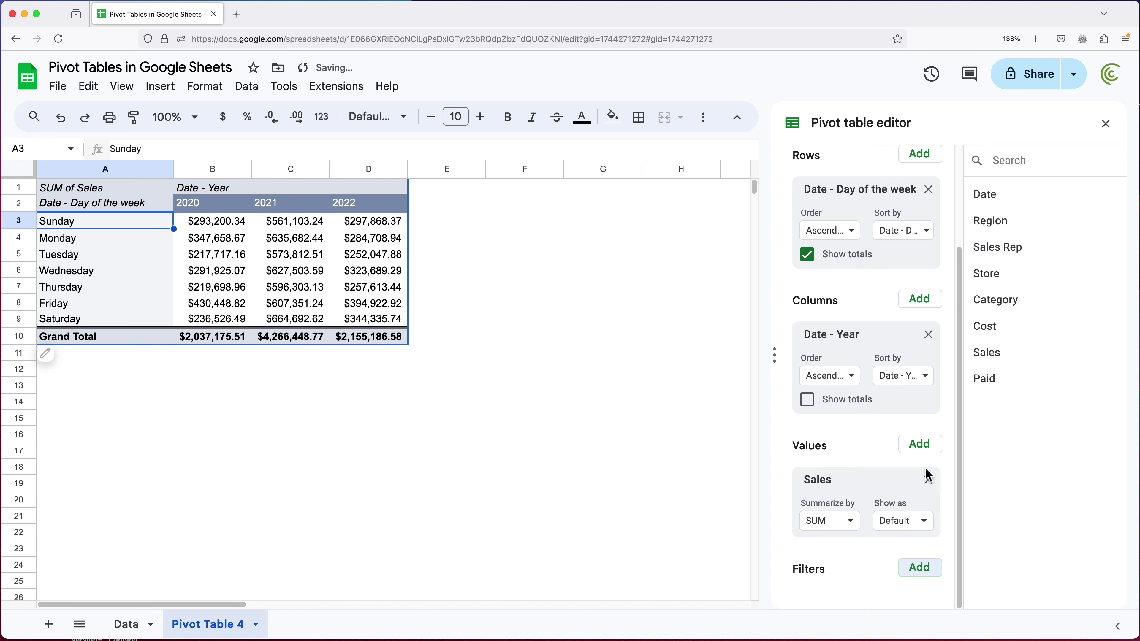
scroll(943, 472, "up", 5)
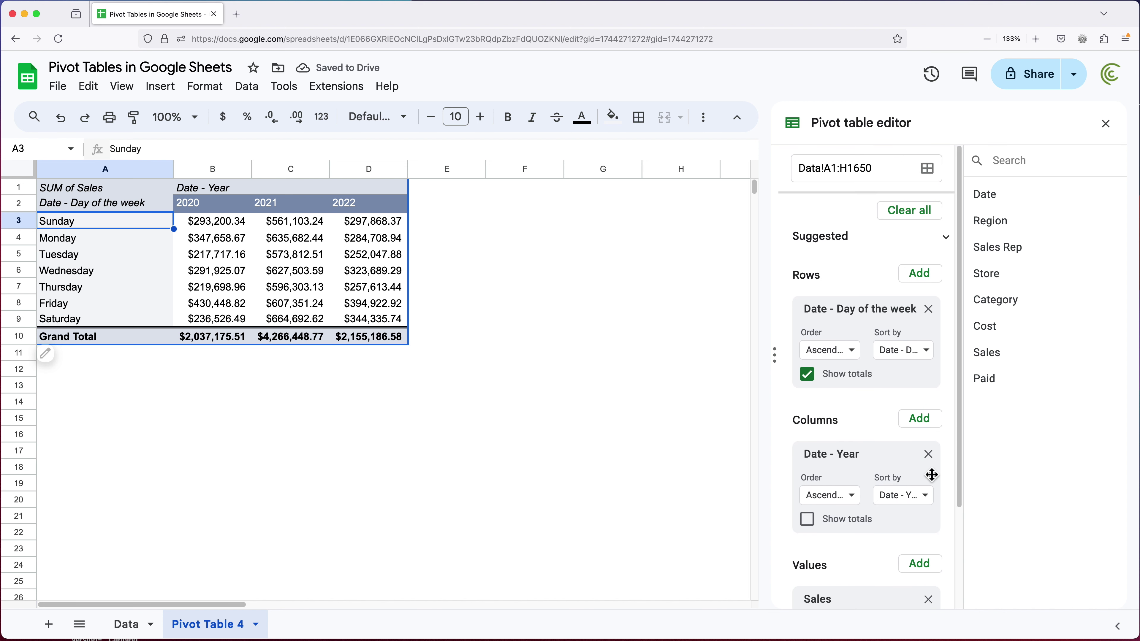
- Add a slicer on the Store column for the pivot table and place it beside the table, over columns E to G
left_click(225, 238)
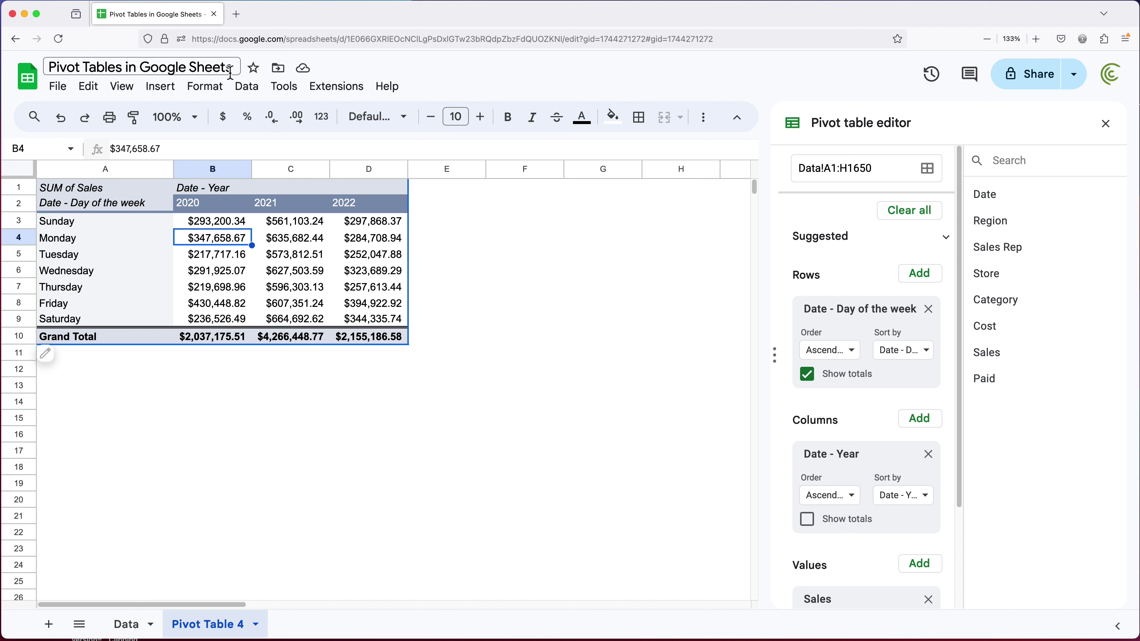
left_click(248, 86)
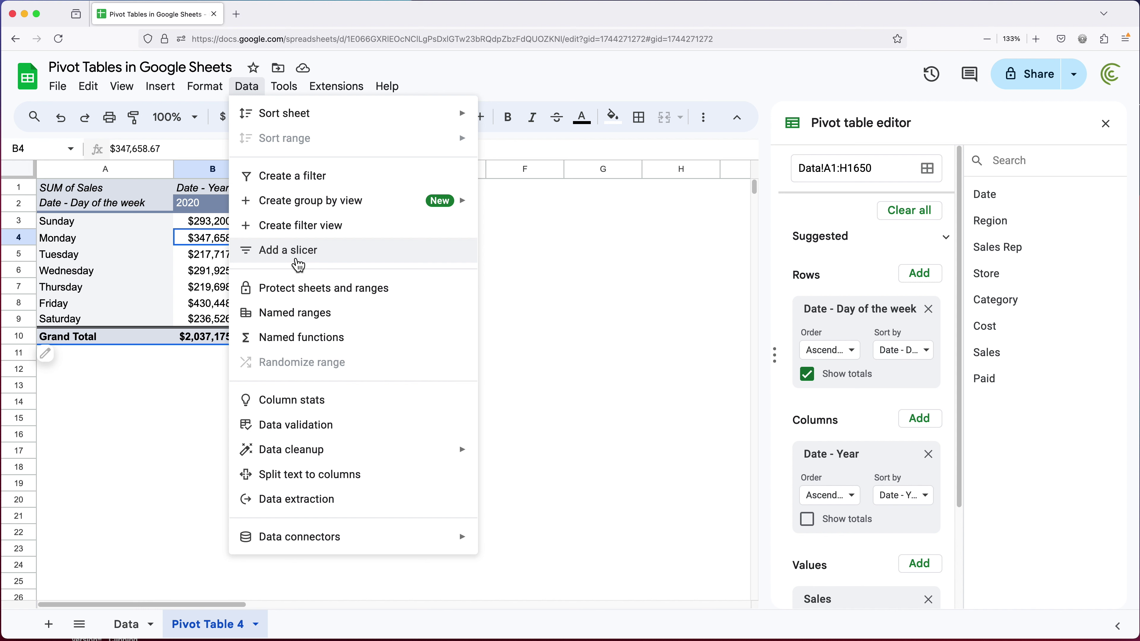
left_click(303, 265)
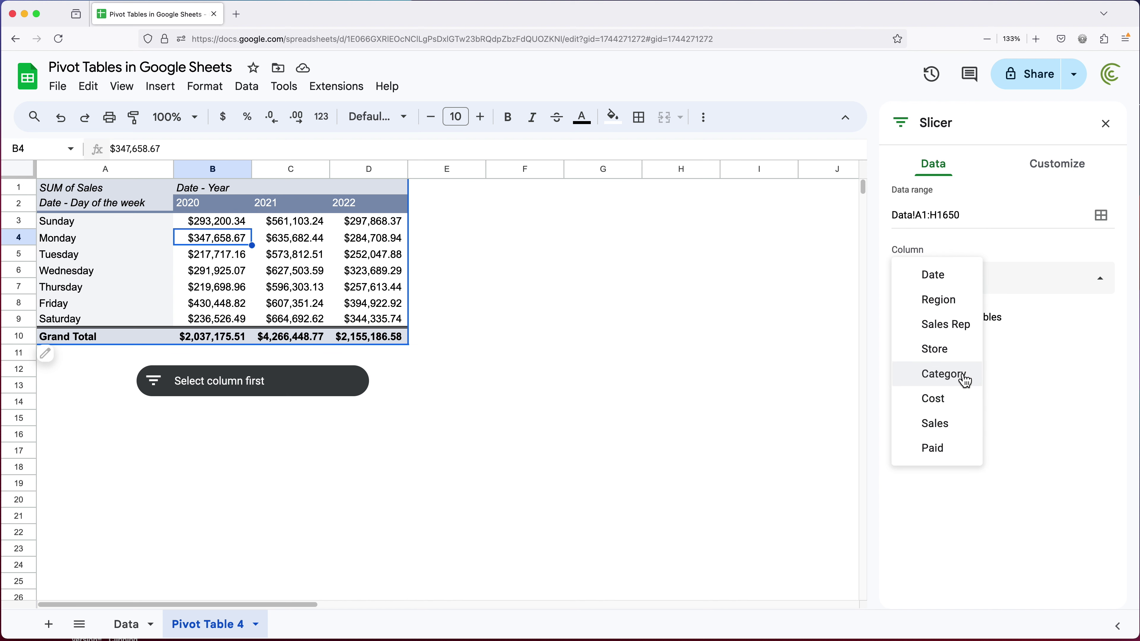
left_click(949, 355)
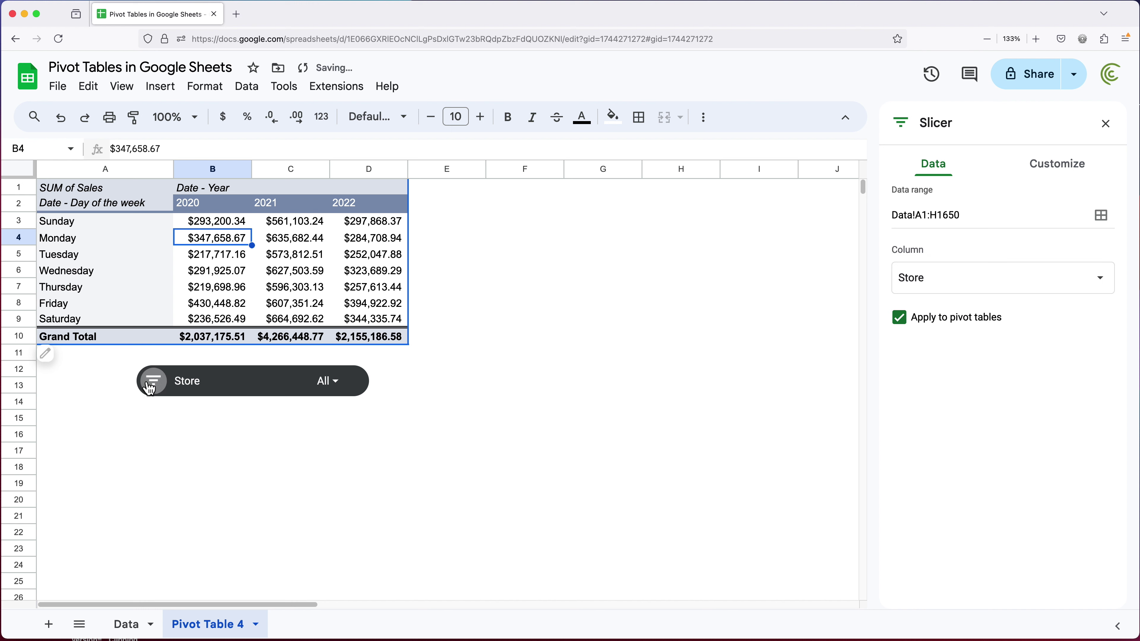
left_click(201, 381)
left_click_drag(204, 382, 517, 218)
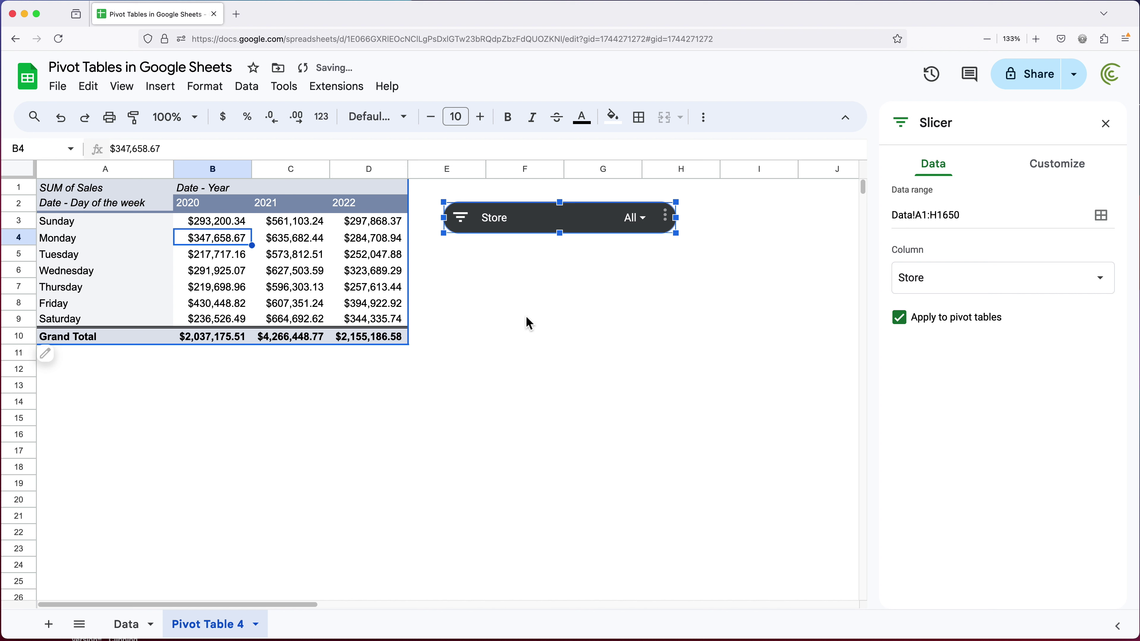
- Clear all values in the Store slicer and show only the store Art Dress in the pivot table
left_click(543, 267)
left_click(649, 220)
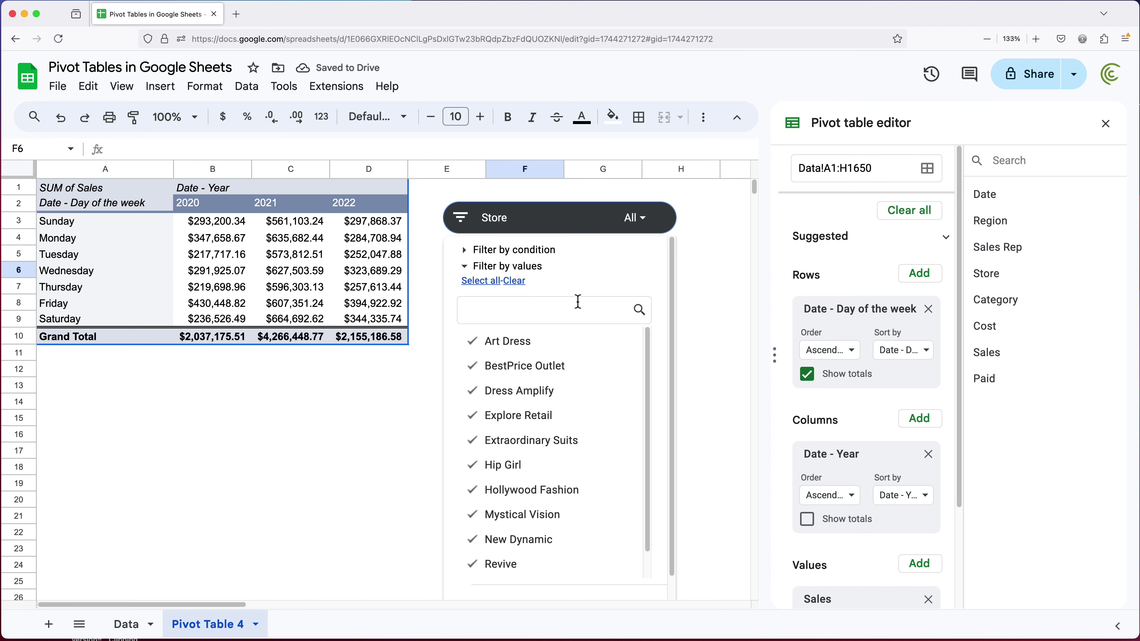
left_click(520, 288)
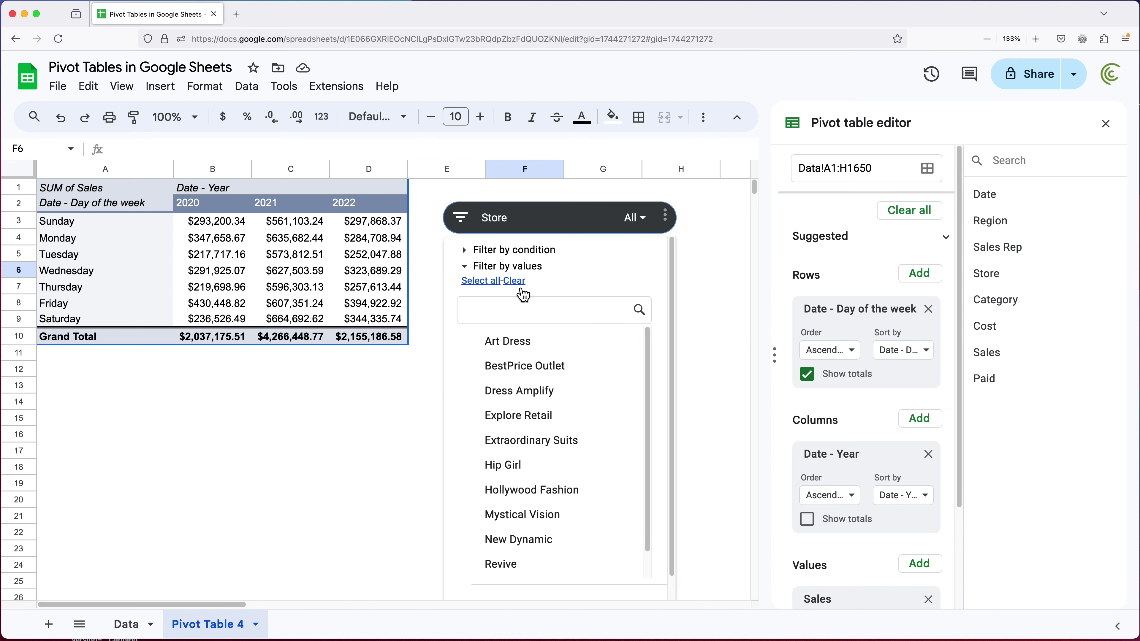
left_click(523, 358)
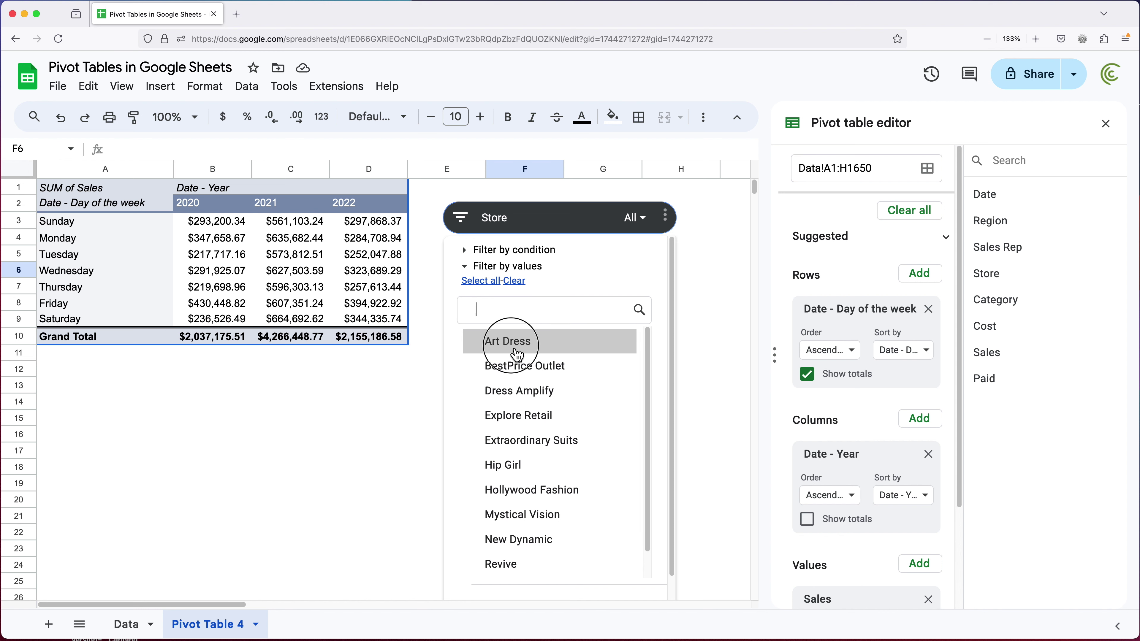
scroll(671, 404, "down", 5)
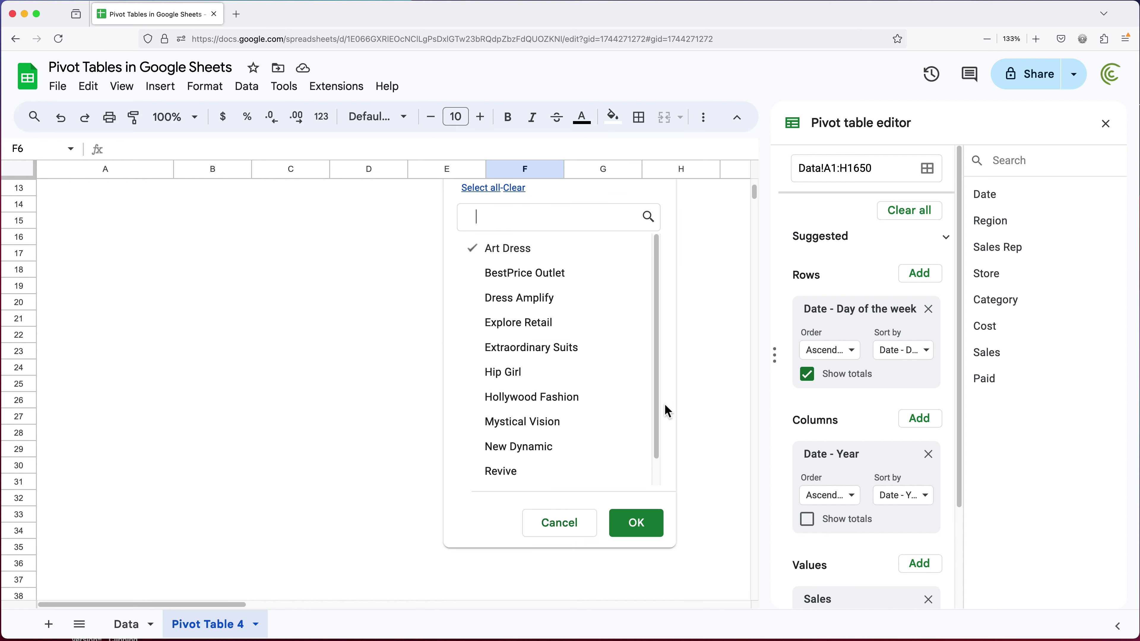
left_click(633, 521)
scroll(337, 335, "up", 5)
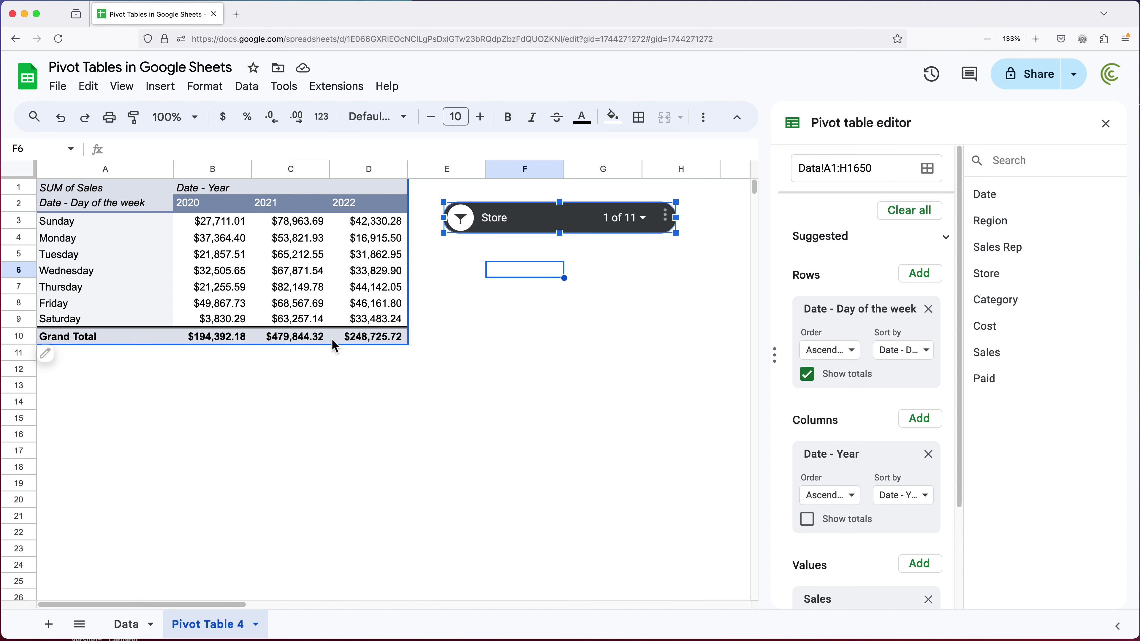
left_click(268, 261)
left_click_drag(215, 224, 314, 300)
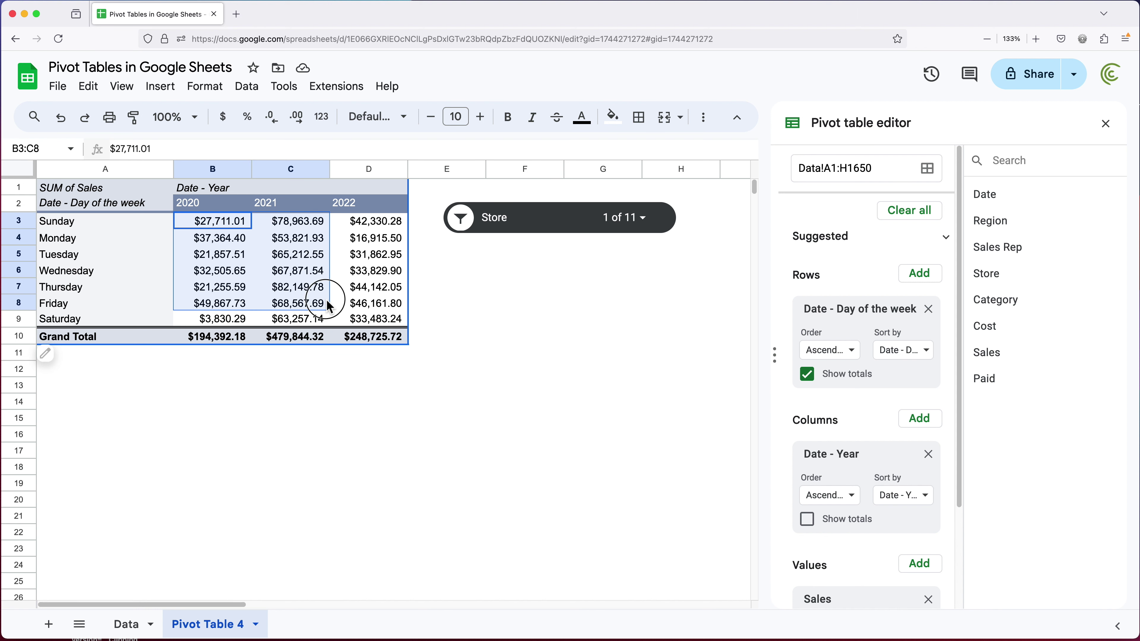
- Switch the Store slicer from Art Dress to only BestPrice Outlet
left_click(643, 220)
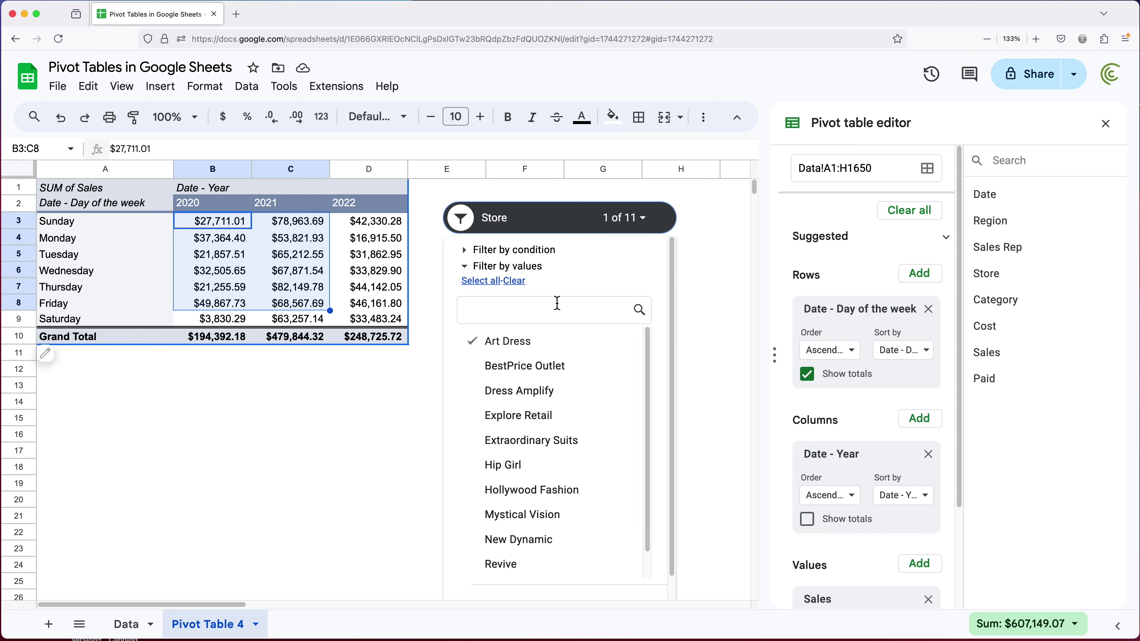
left_click(471, 343)
left_click(509, 371)
scroll(543, 389, "down", 1)
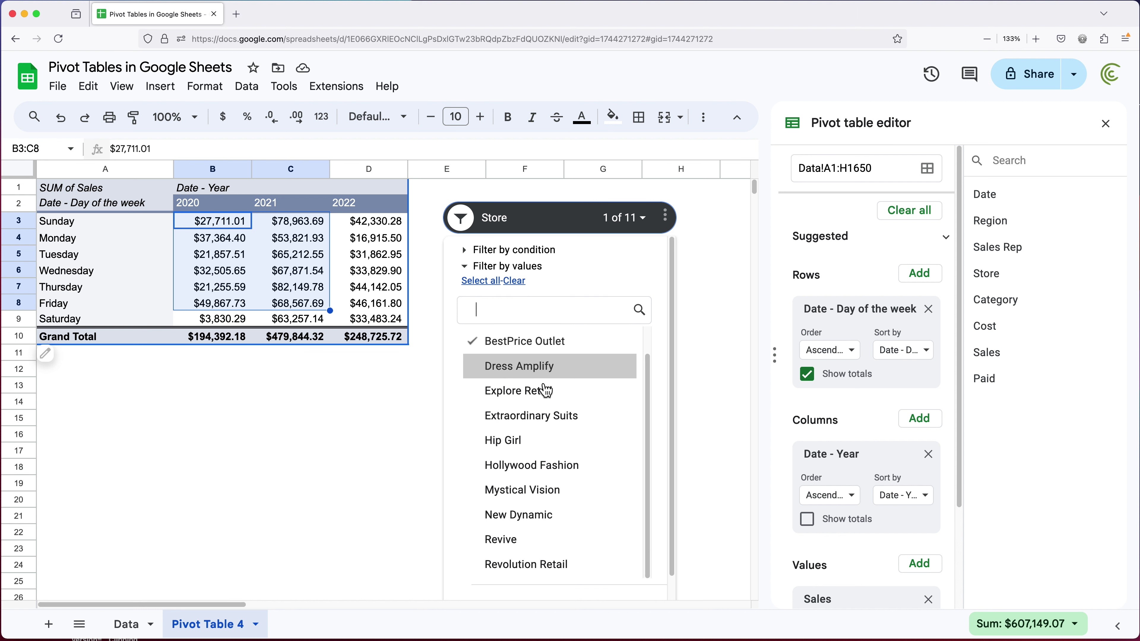
scroll(665, 379, "down", 1)
scroll(663, 380, "down", 1)
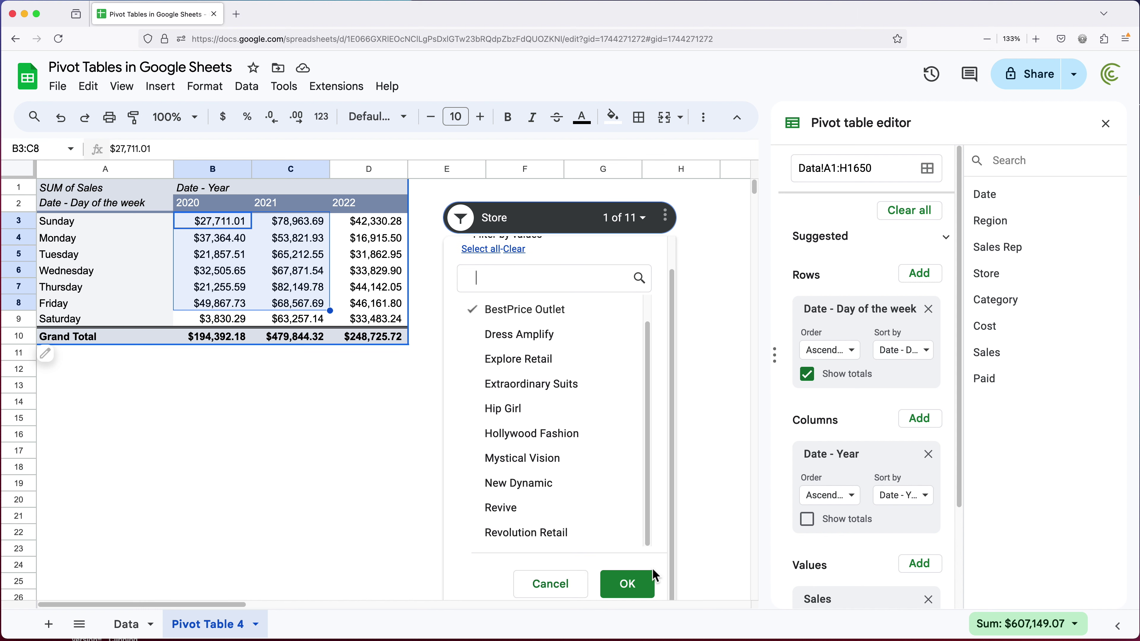
left_click(641, 584)
left_click(293, 260)
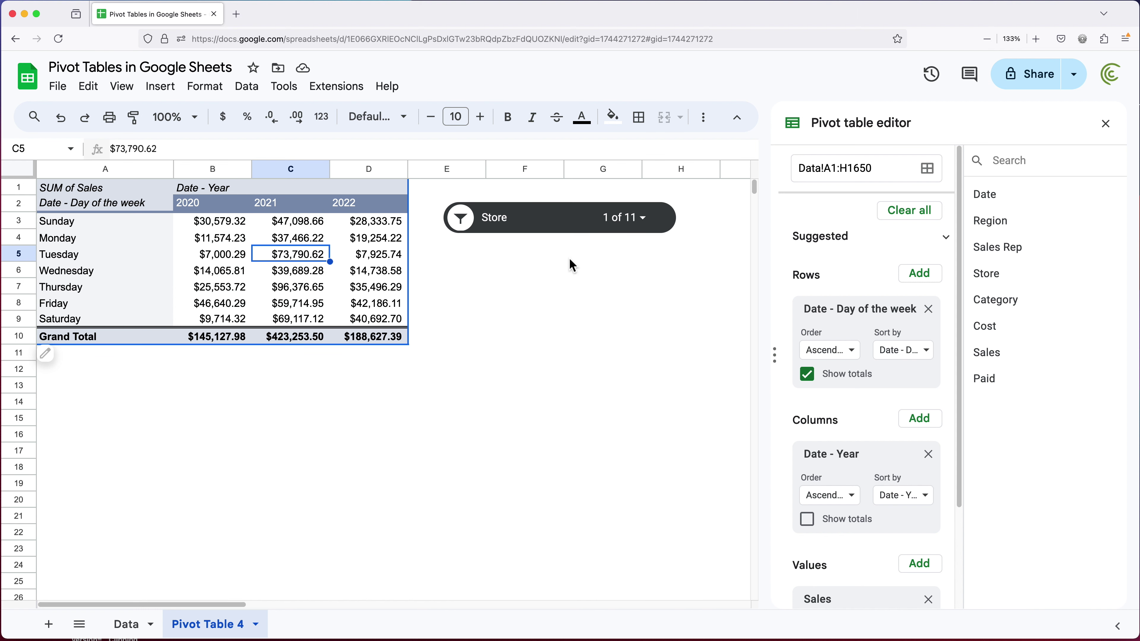
left_click(476, 287)
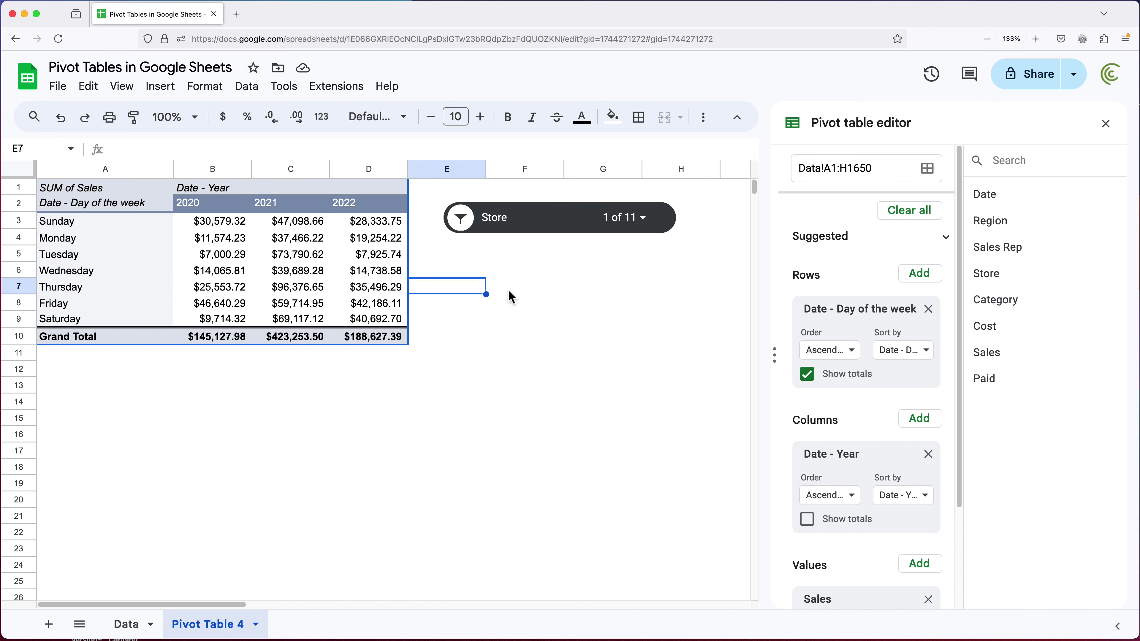
- Select all stores in the Store slicer again and apply the selection
left_click(646, 223)
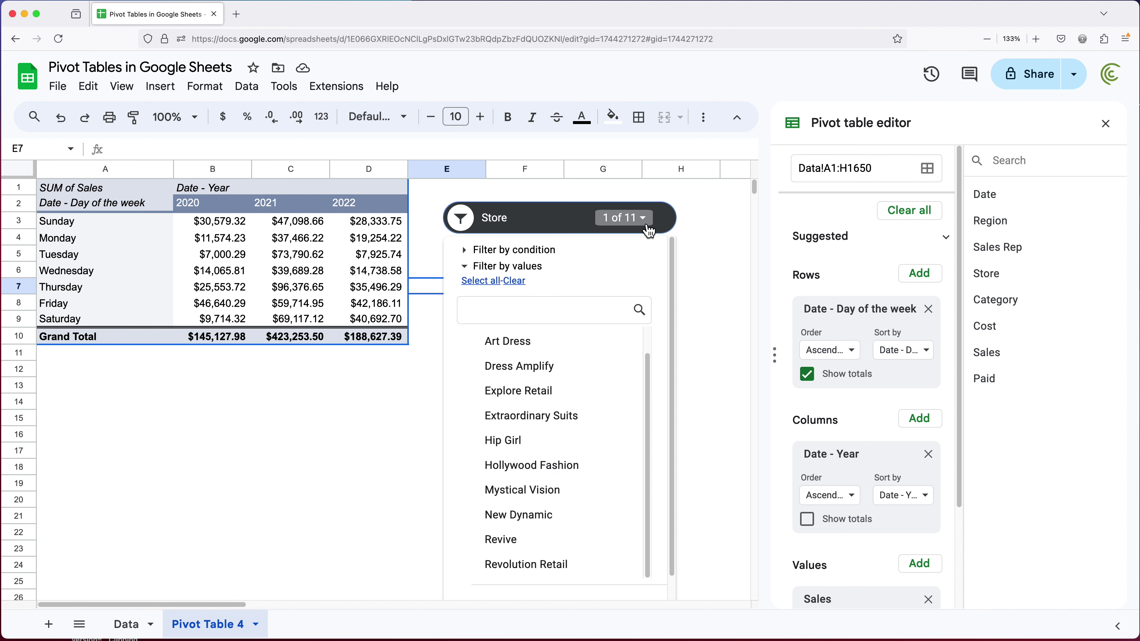
left_click(490, 283)
scroll(659, 375, "down", 1)
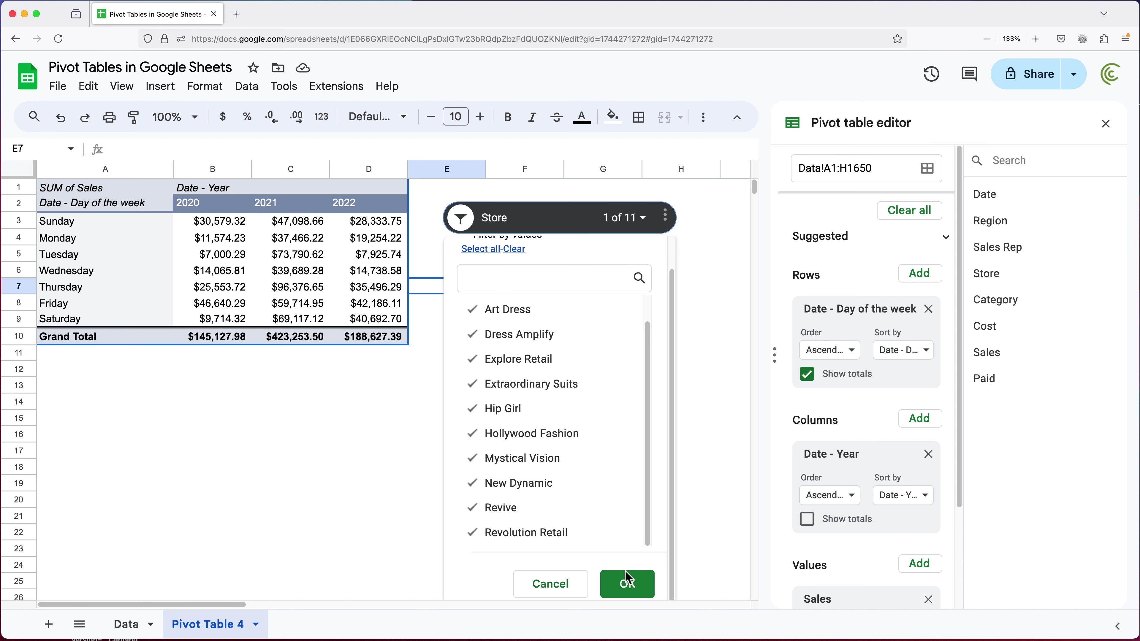
left_click(627, 583)
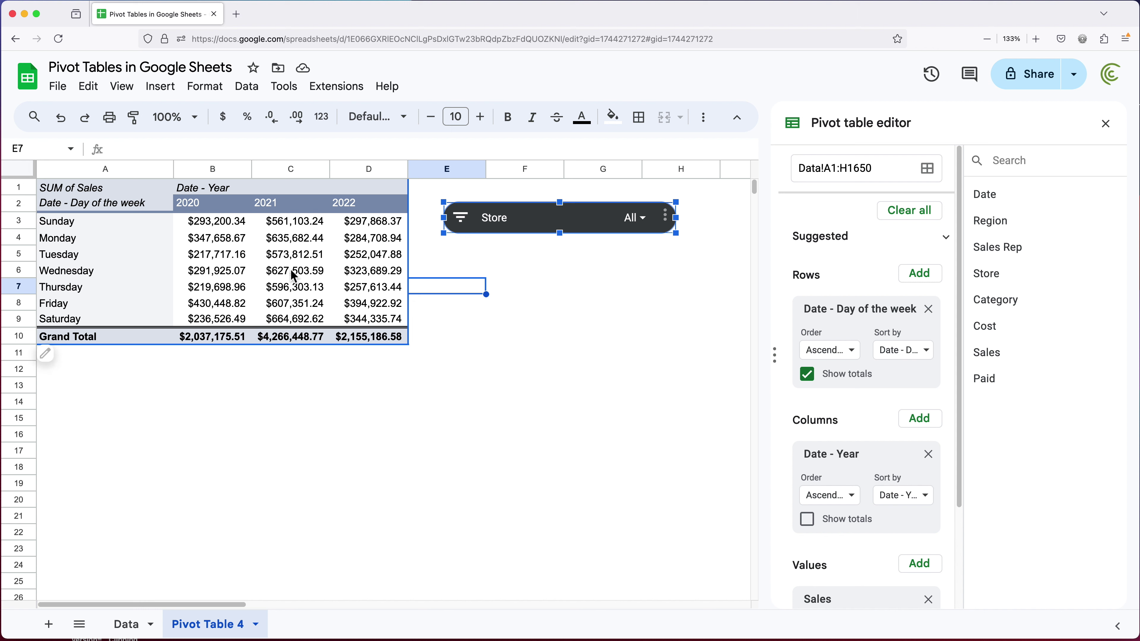
left_click(299, 270)
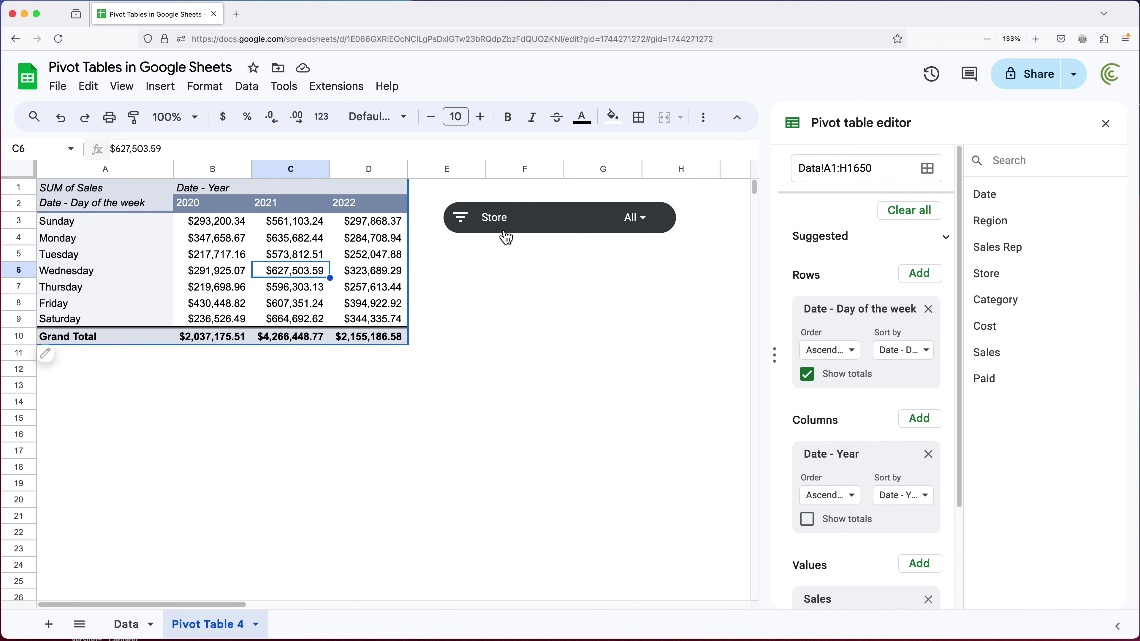
left_click(247, 86)
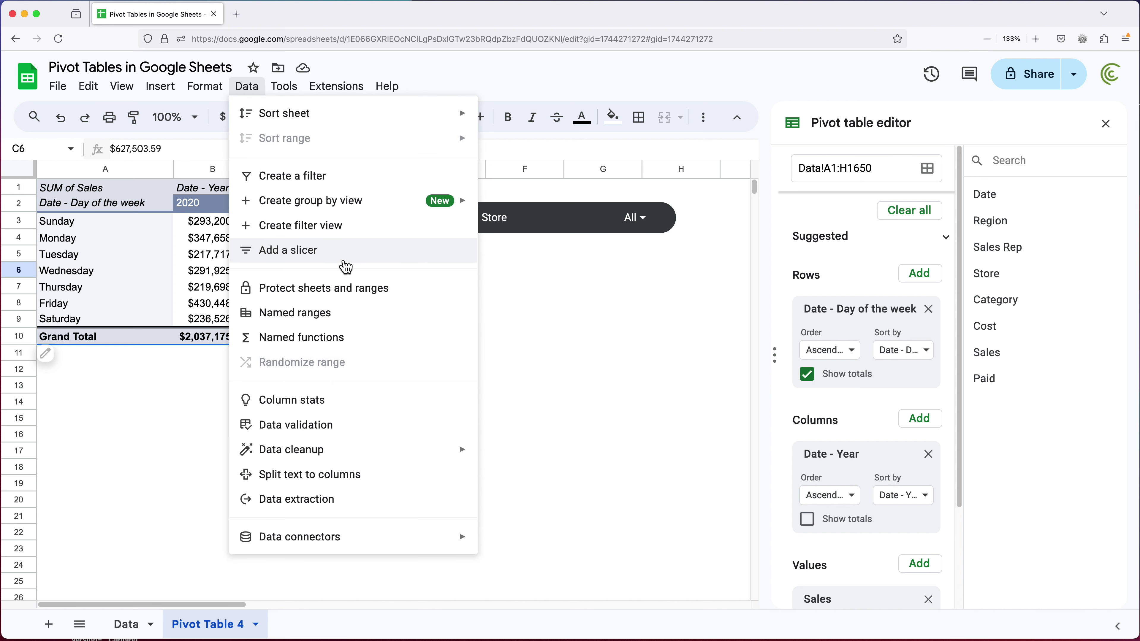
left_click(112, 243)
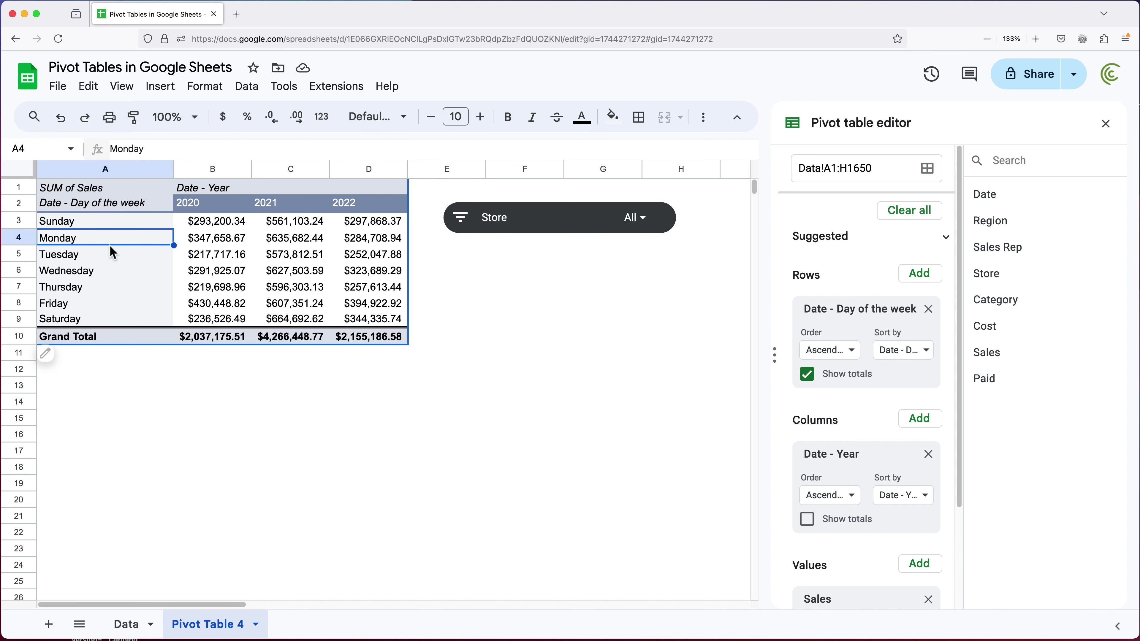
- Delete the Store slicer beside the pivot table
left_click(489, 219)
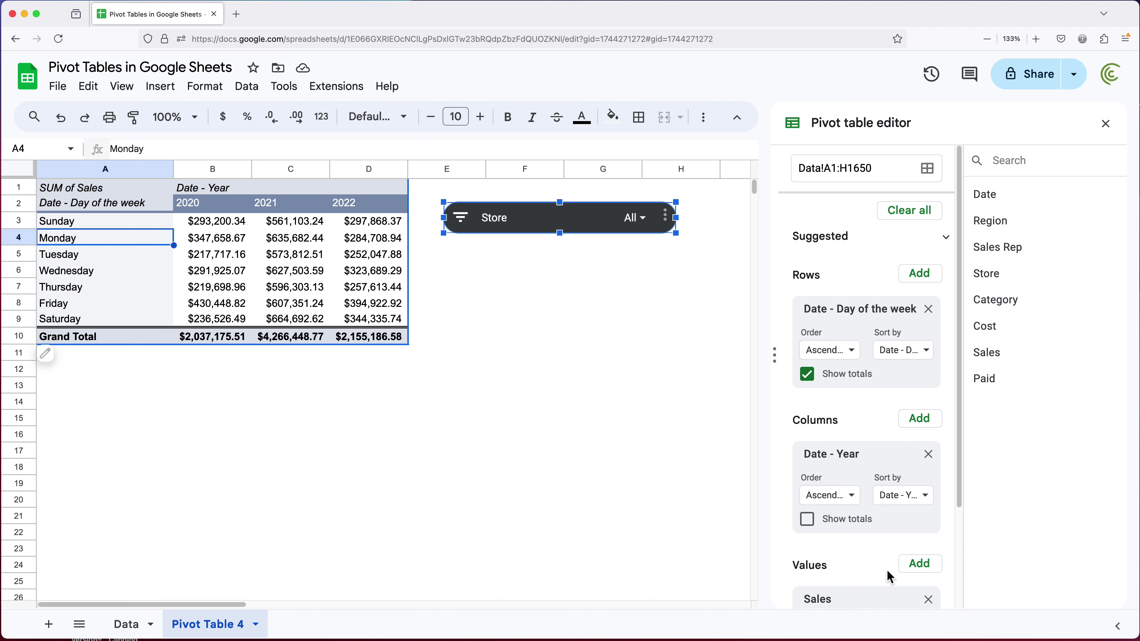
scroll(882, 582, "down", 3)
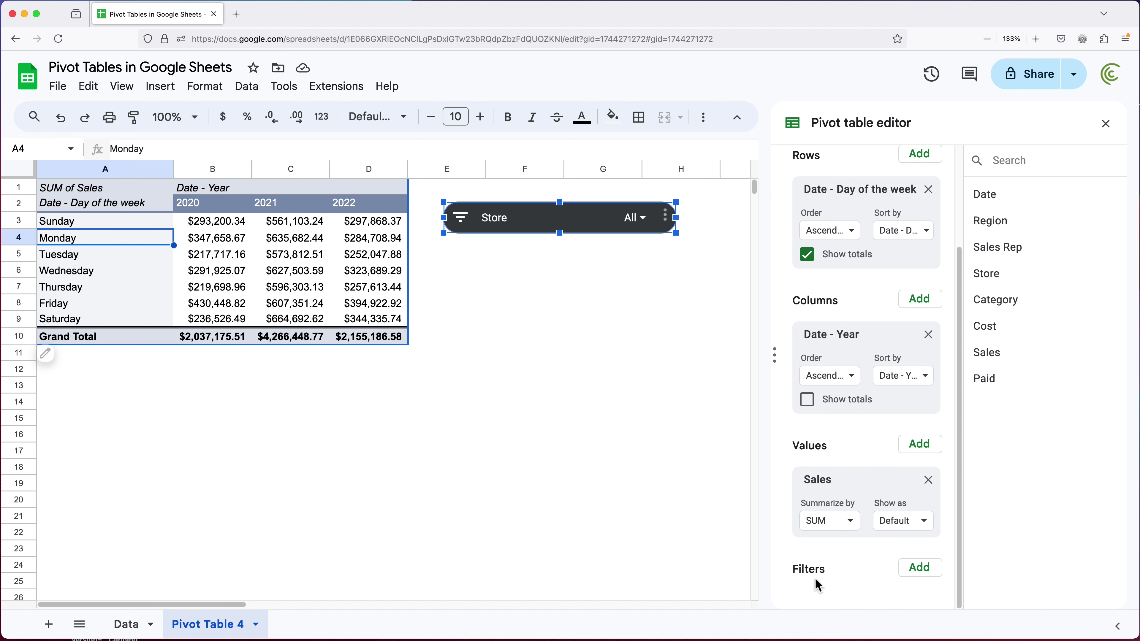
scroll(890, 589, "up", 3)
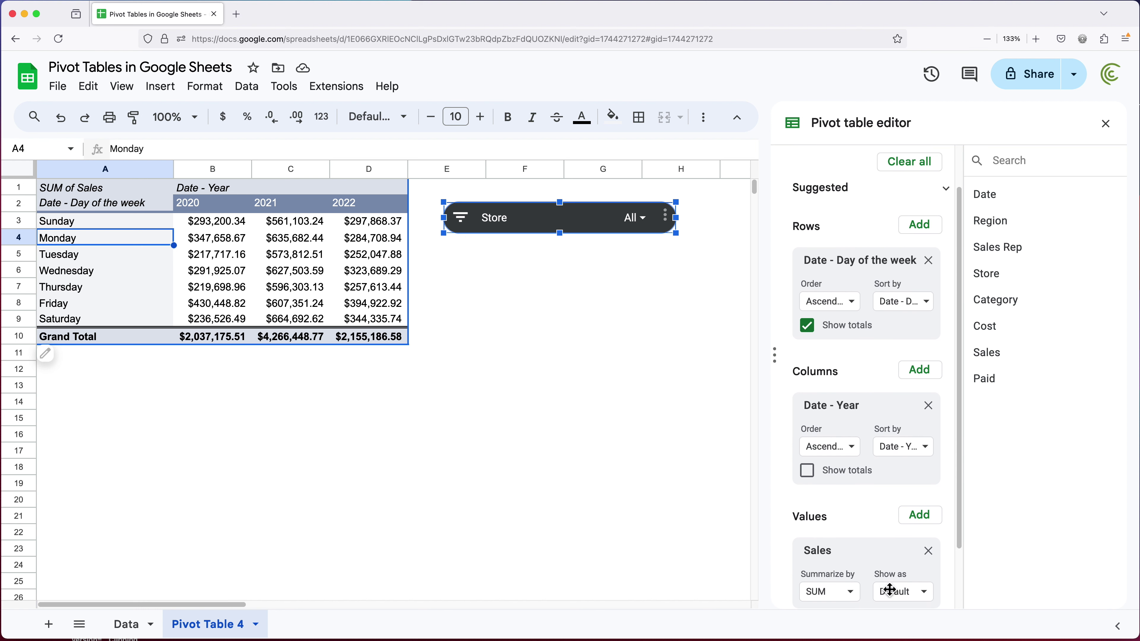
left_click(666, 217)
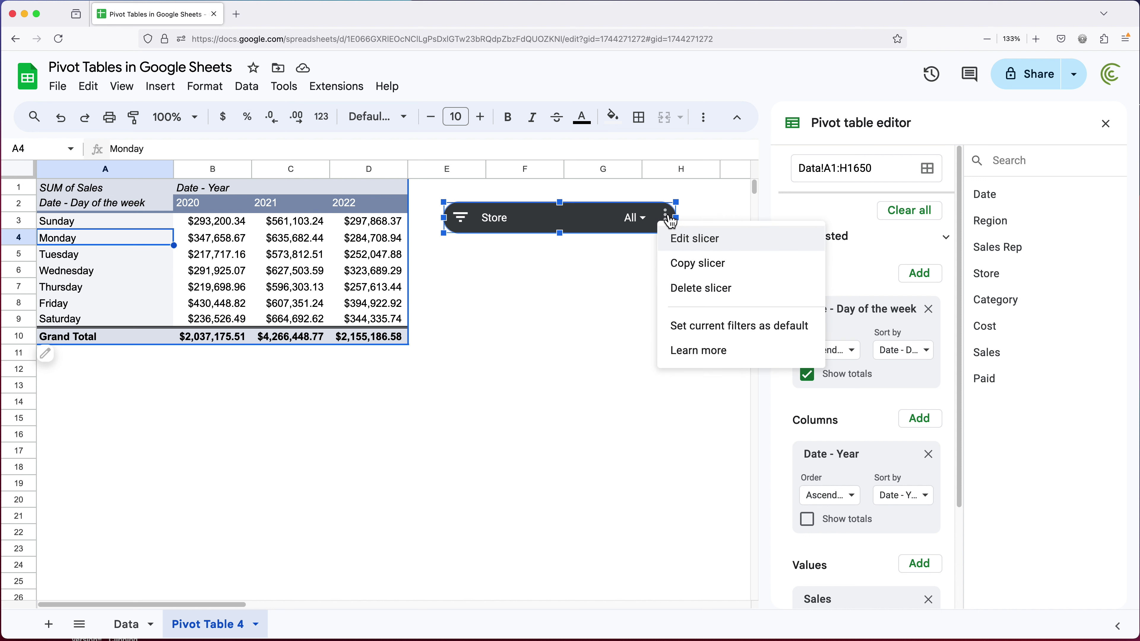
left_click(729, 300)
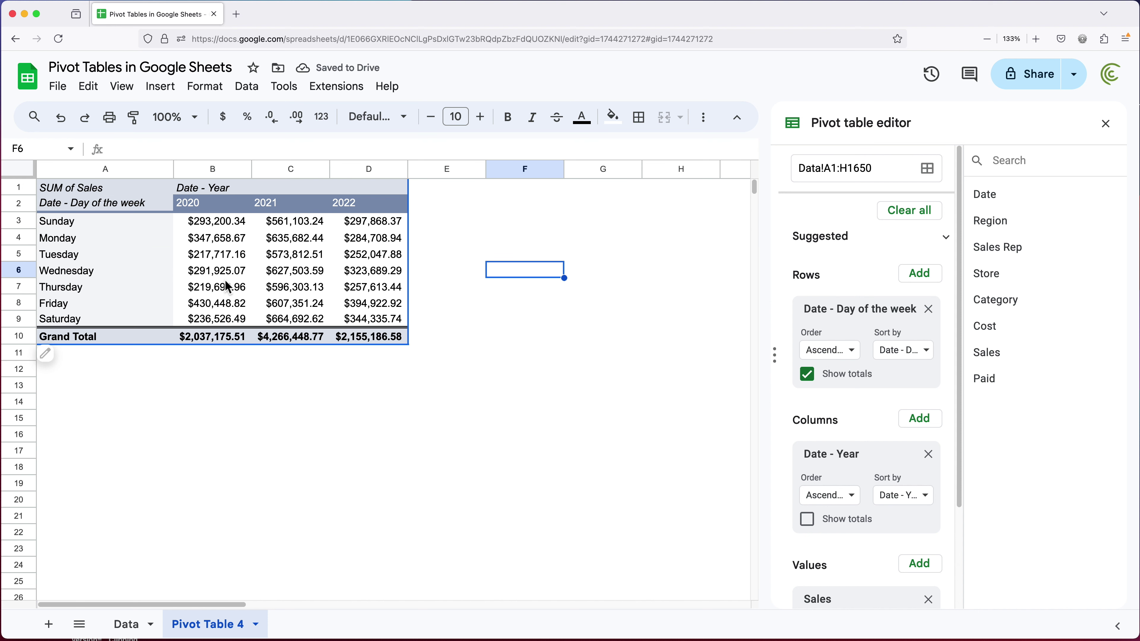
- Close the pivot table editor and reopen it from within the pivot table
left_click(246, 288)
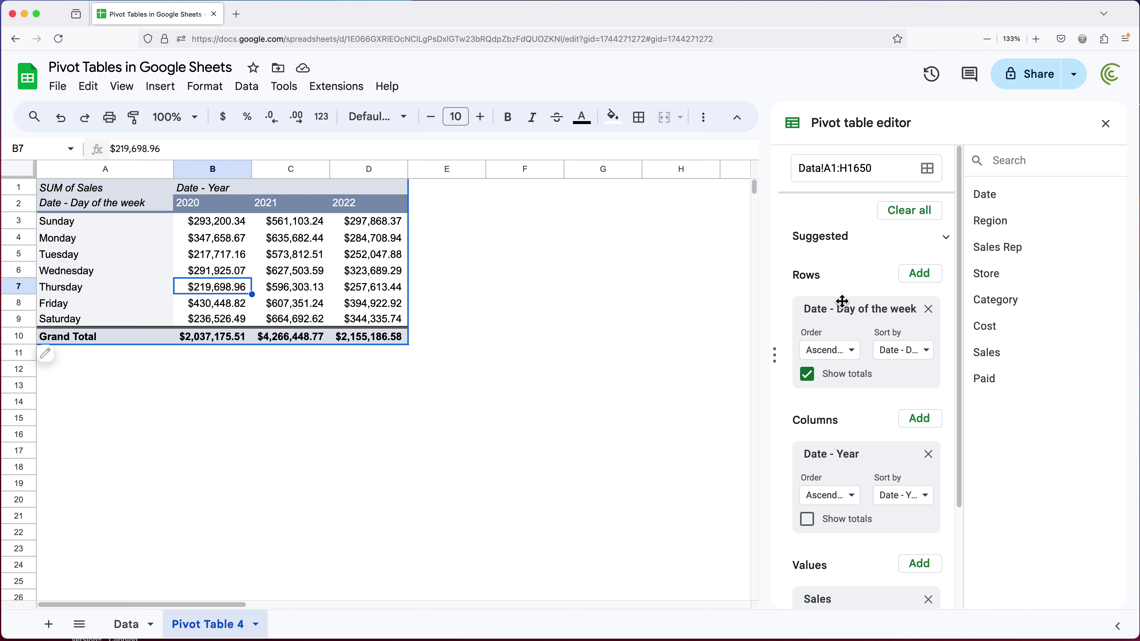
left_click(1107, 131)
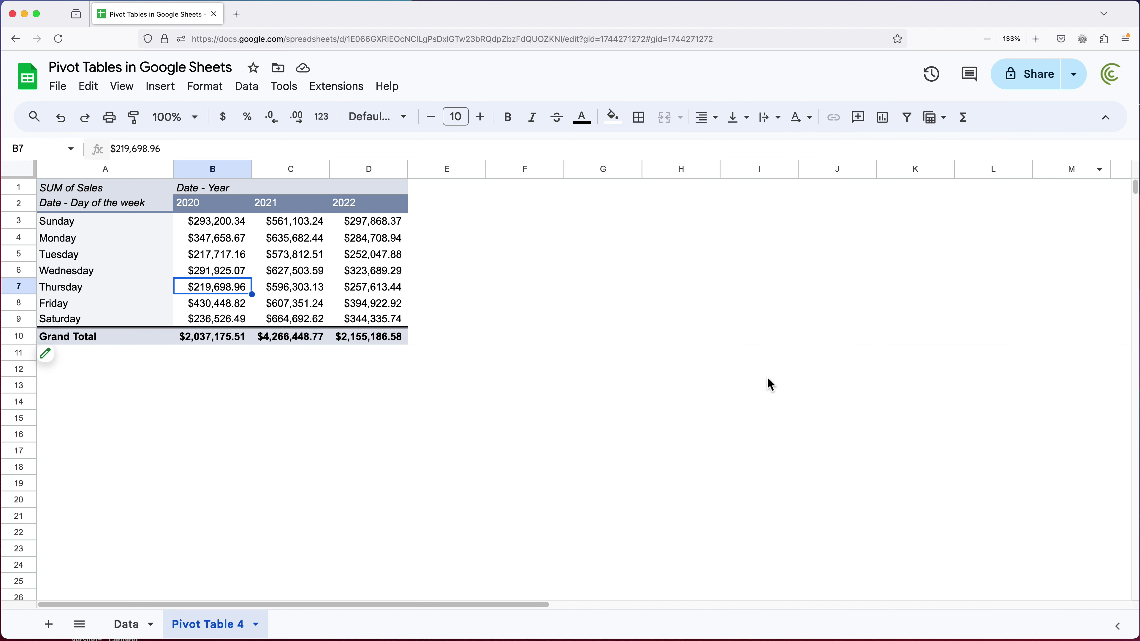
left_click(698, 422)
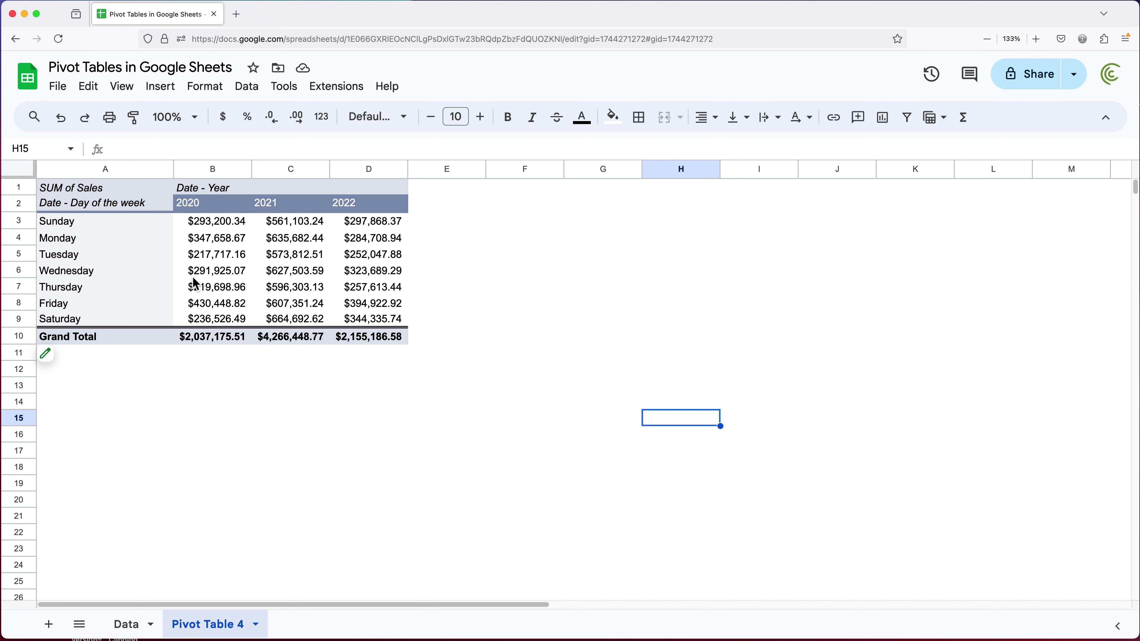
left_click(161, 255)
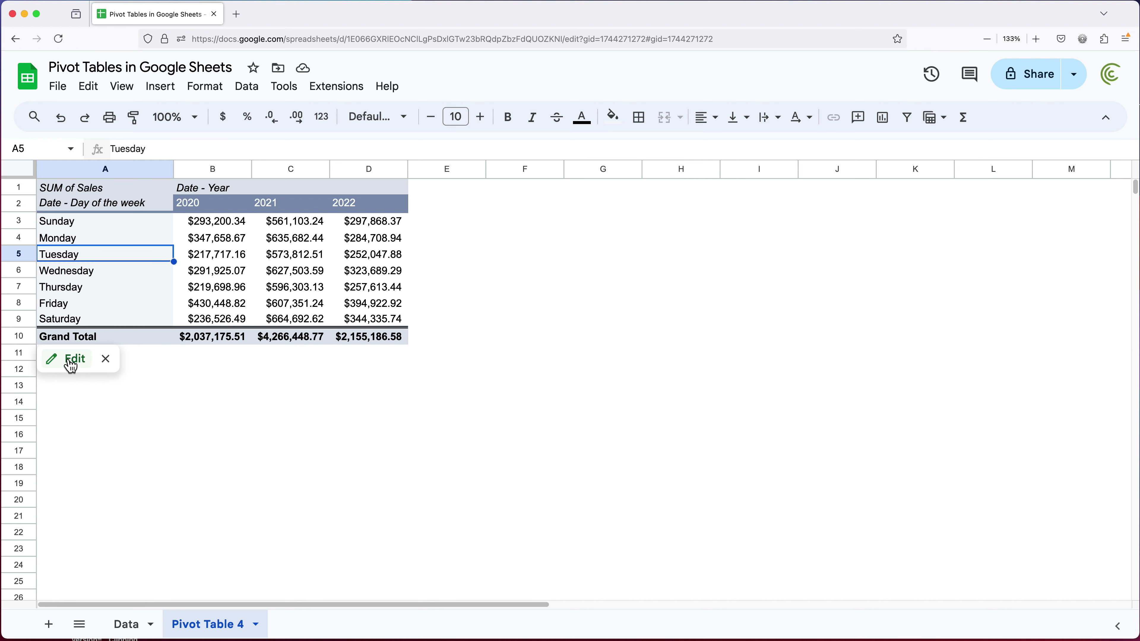
left_click(73, 367)
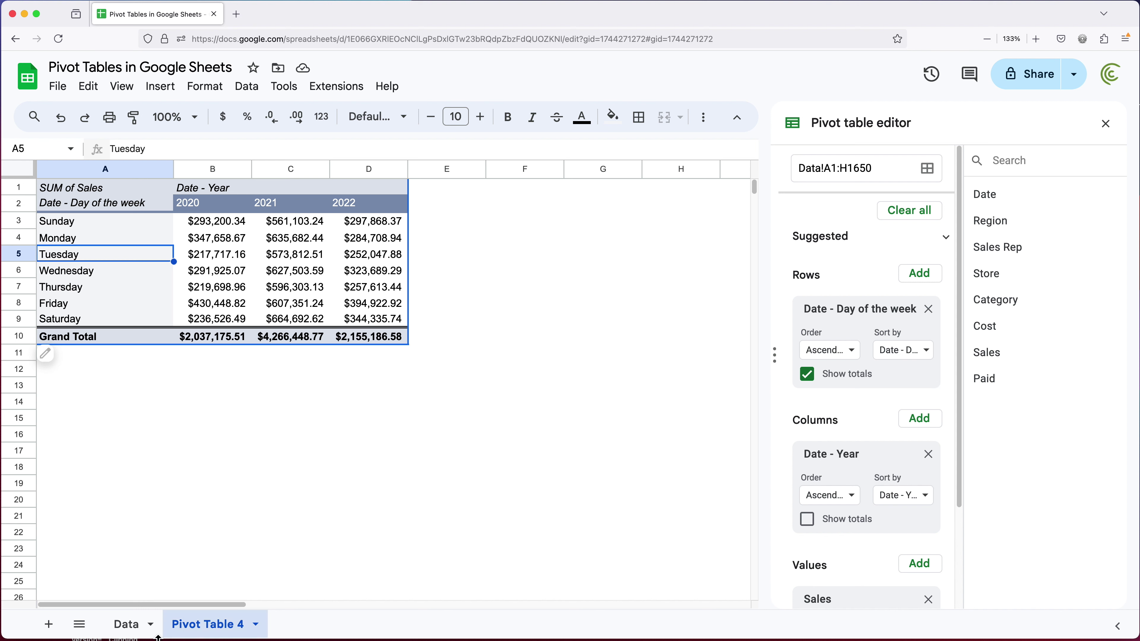
- Look at the source records on the Data sheet and return to the Pivot Table 4 sheet
left_click(131, 624)
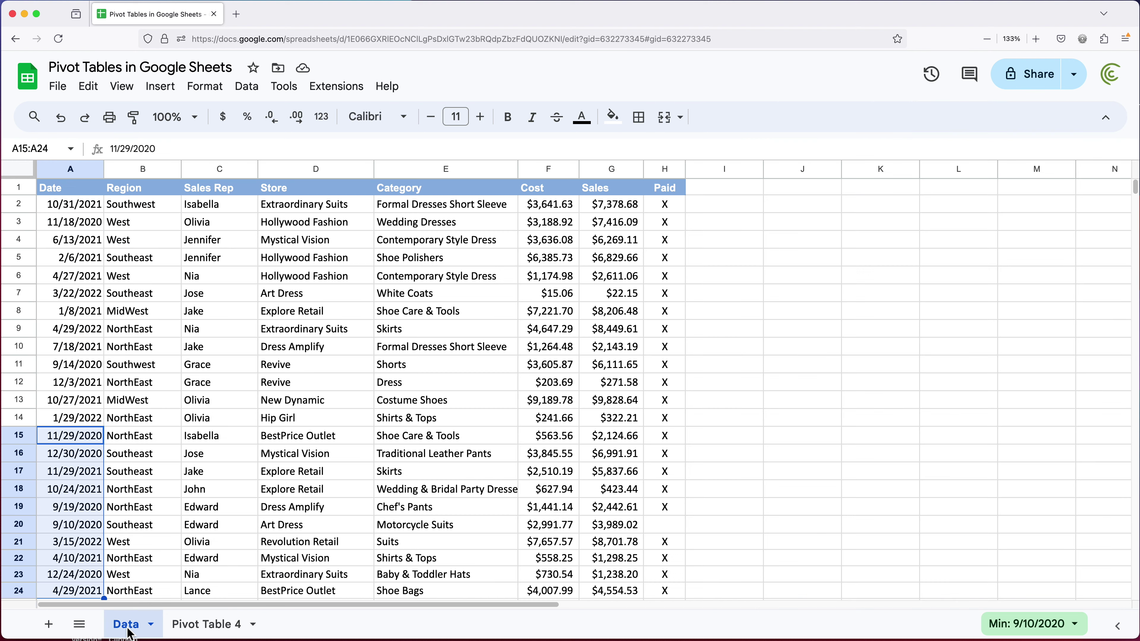
left_click(179, 227)
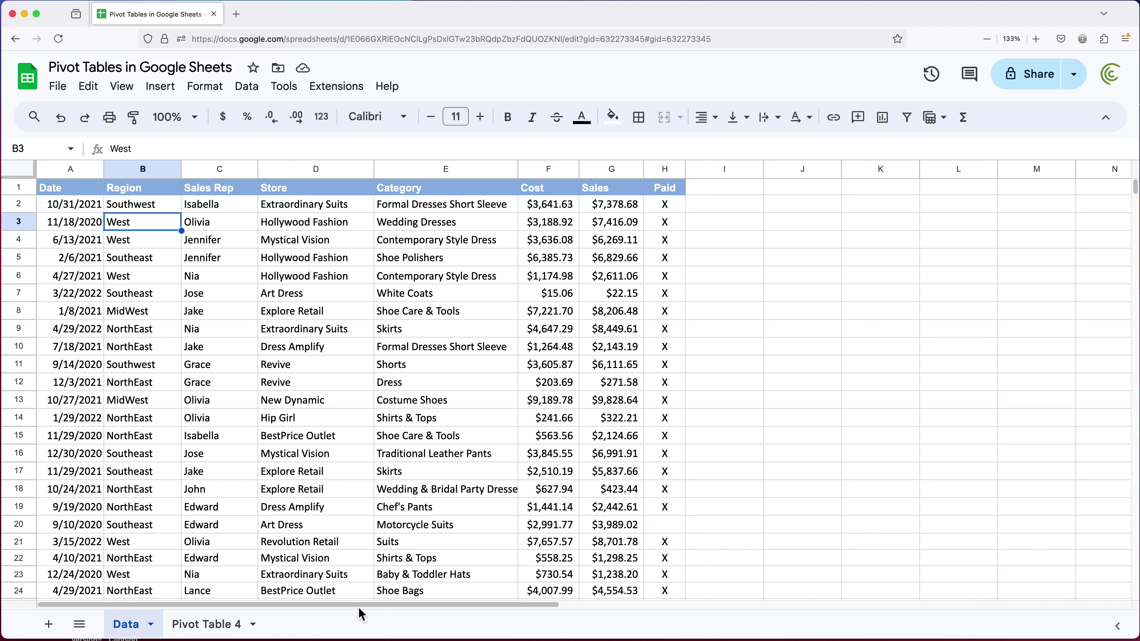
left_click(207, 634)
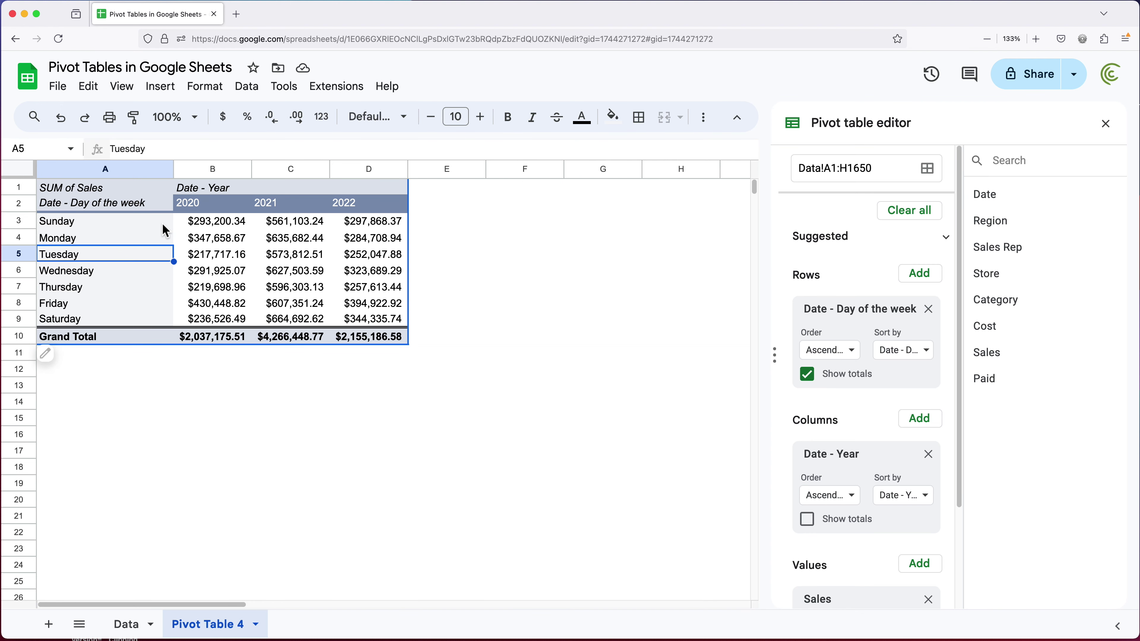
- Copy the 2022 grand total from cell D10 and paste it as values only into cell D15
left_click(375, 204)
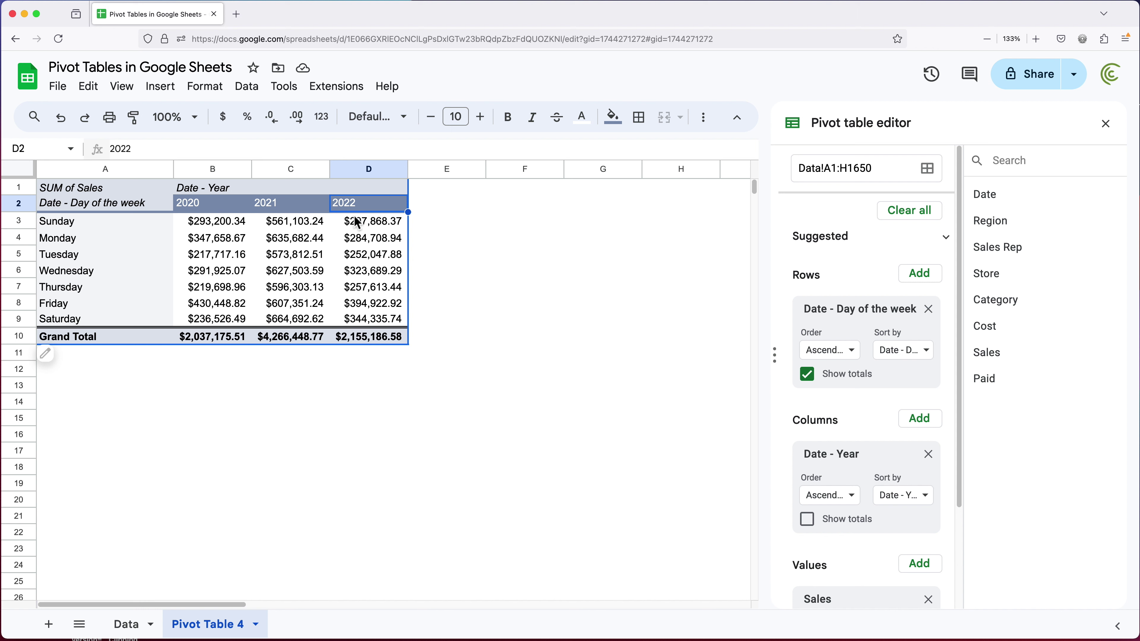
left_click(367, 342)
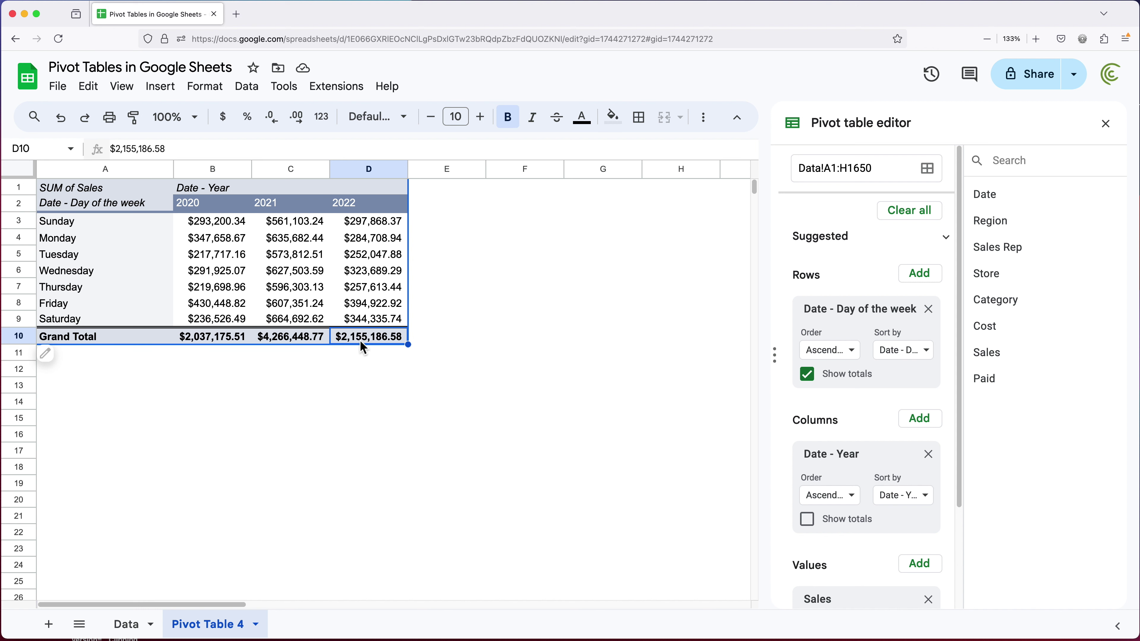
right_click(377, 346)
left_click(406, 340)
right_click(384, 418)
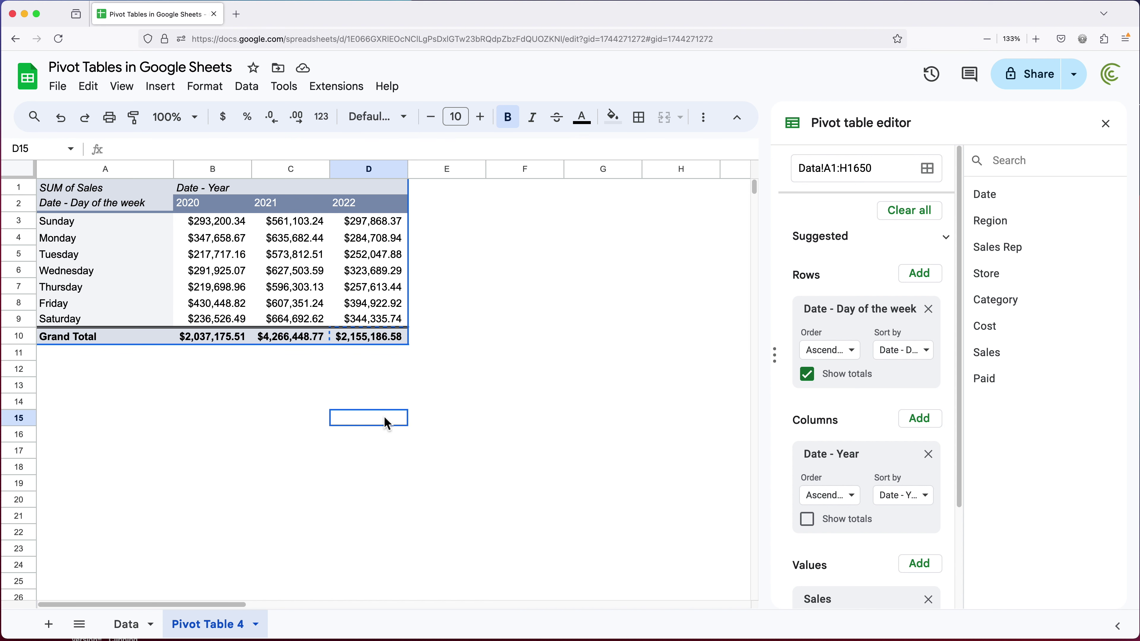
mouse_move(603, 206)
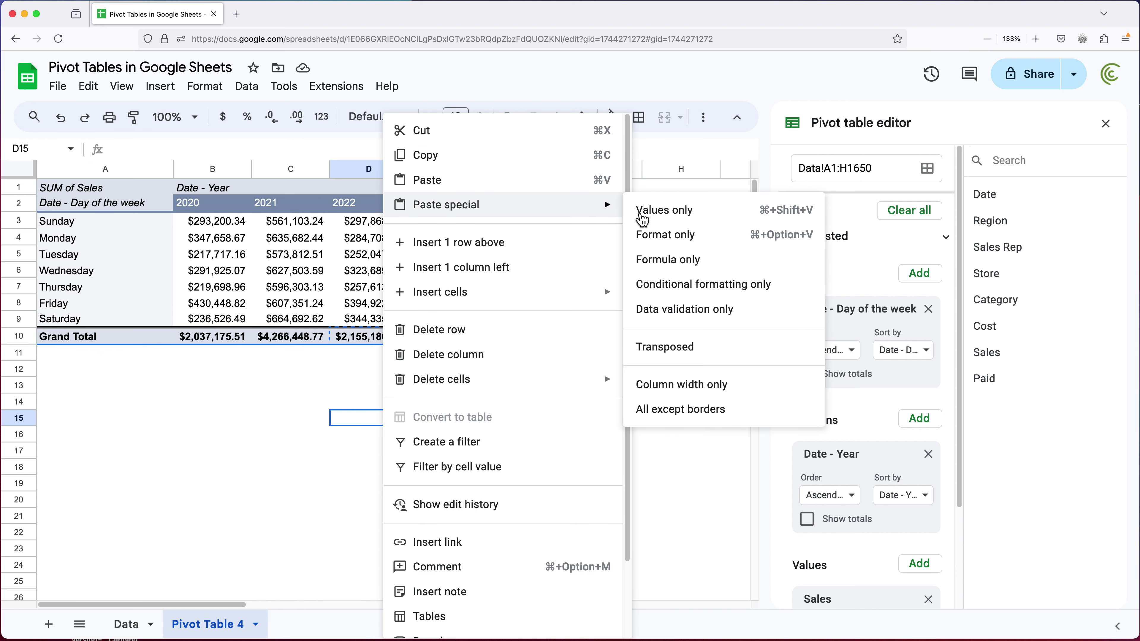
left_click(687, 210)
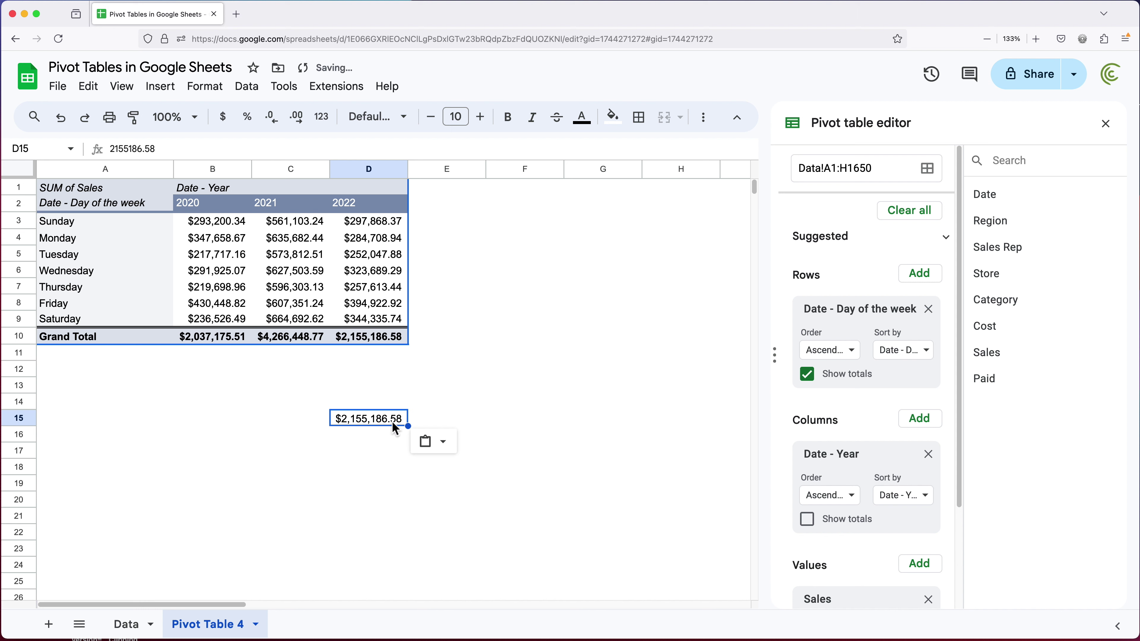
- On the Data sheet, set the Sales value of the 3/22/2022 record in cell G7 to 9000
left_click(376, 340)
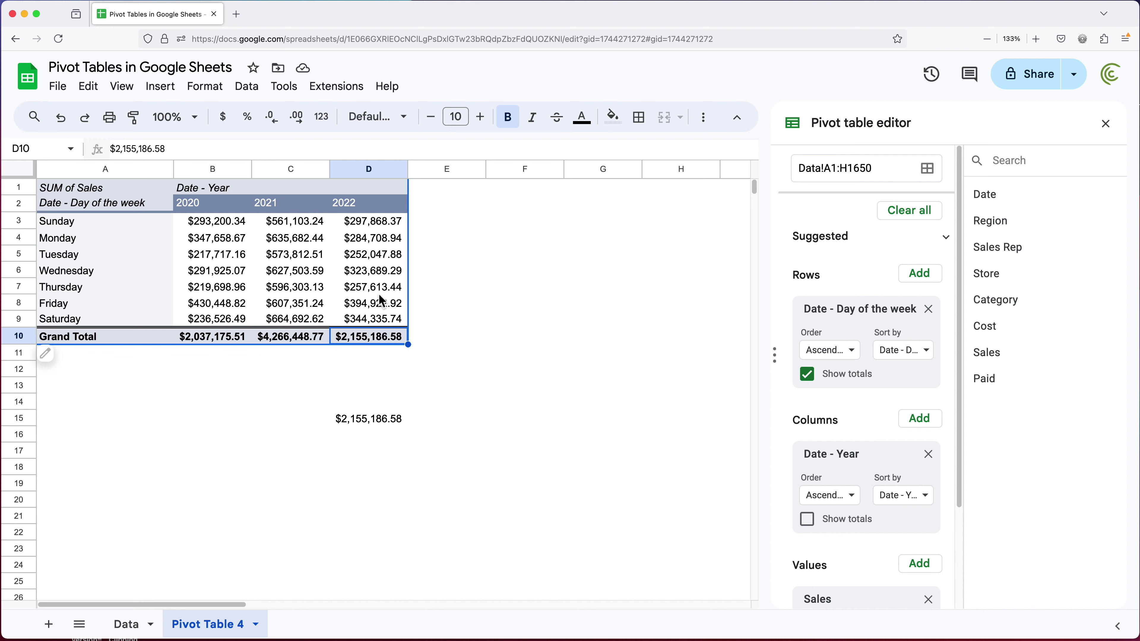
left_click(359, 204)
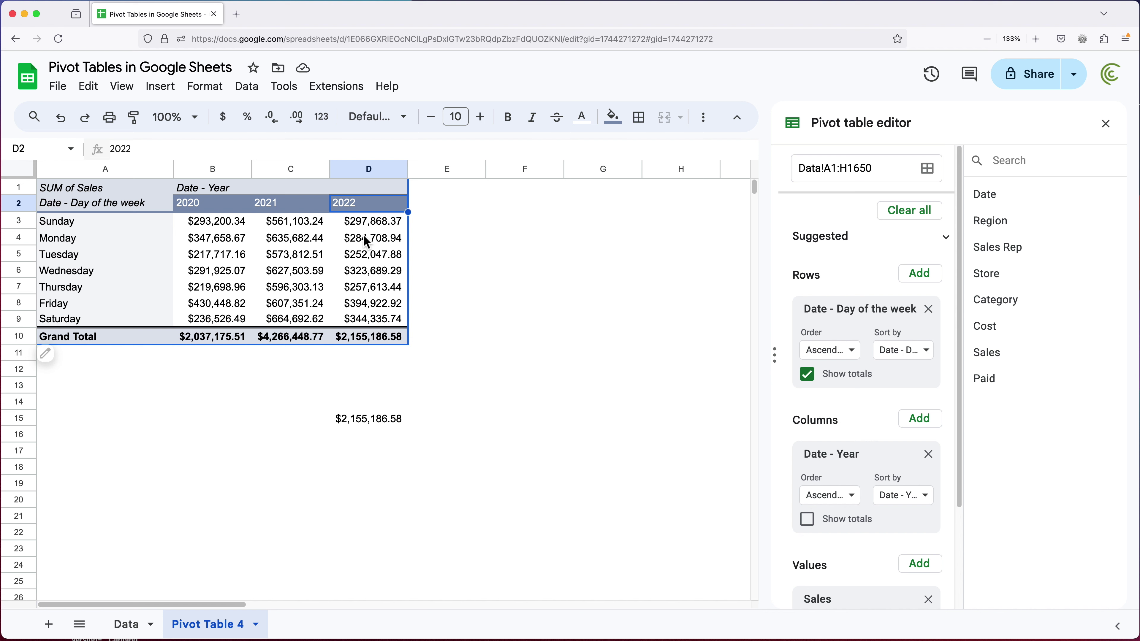
left_click(125, 629)
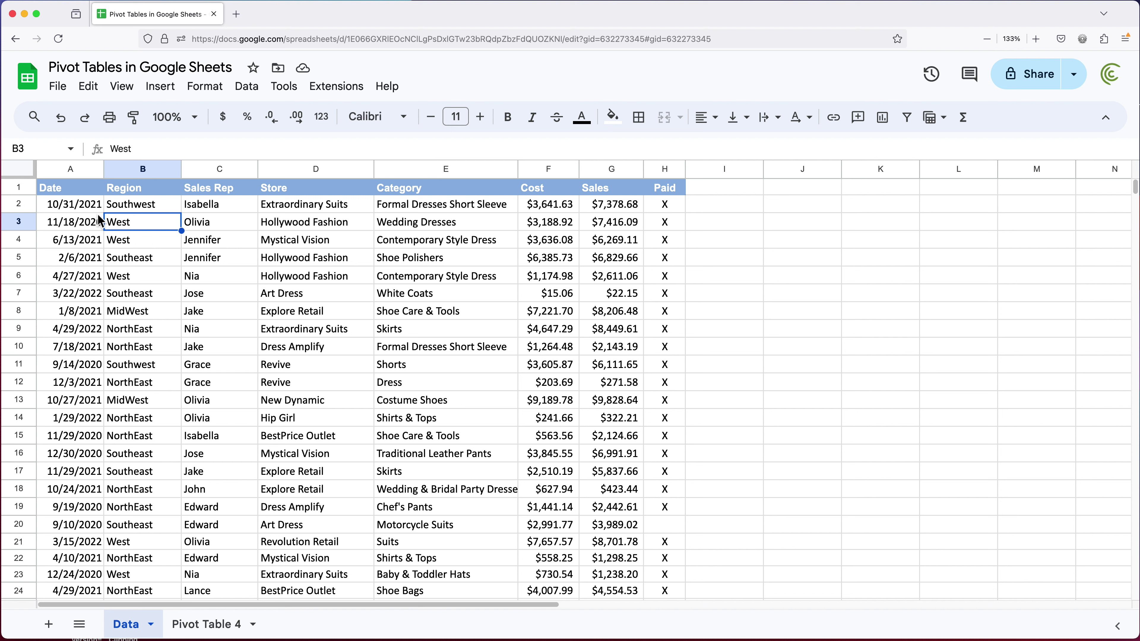
left_click_drag(87, 292, 602, 298)
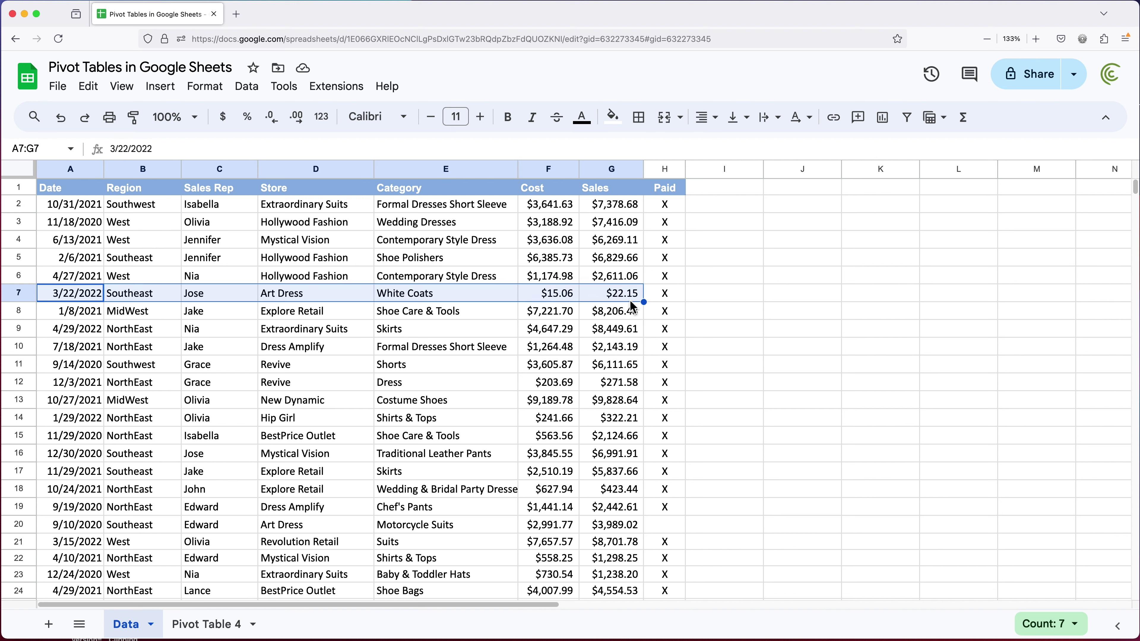
left_click(616, 299)
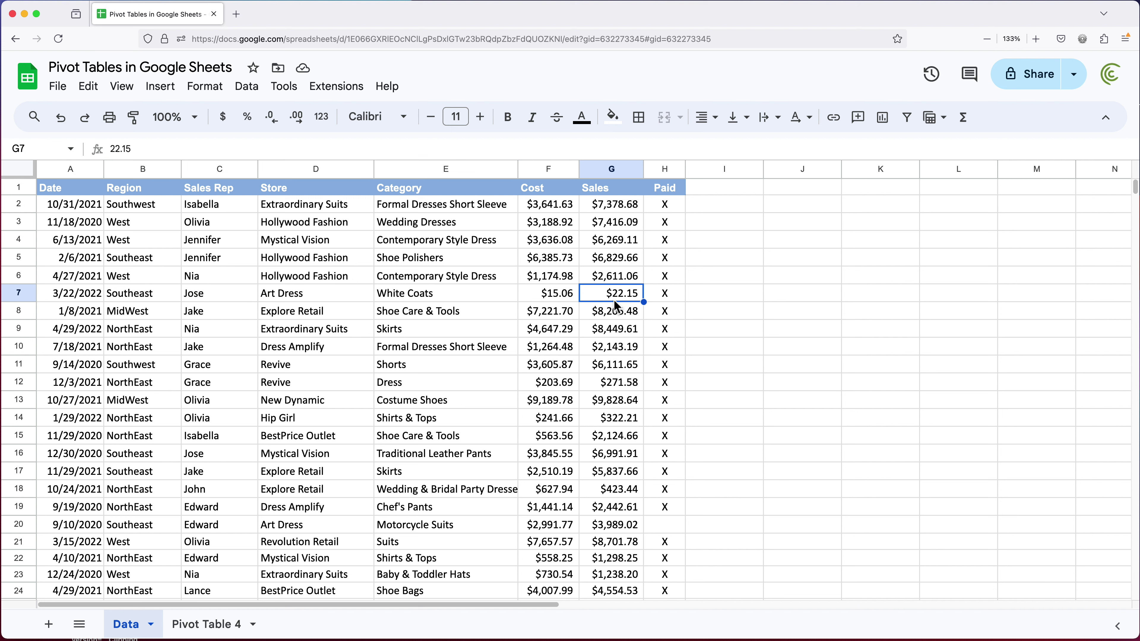
type("9000")
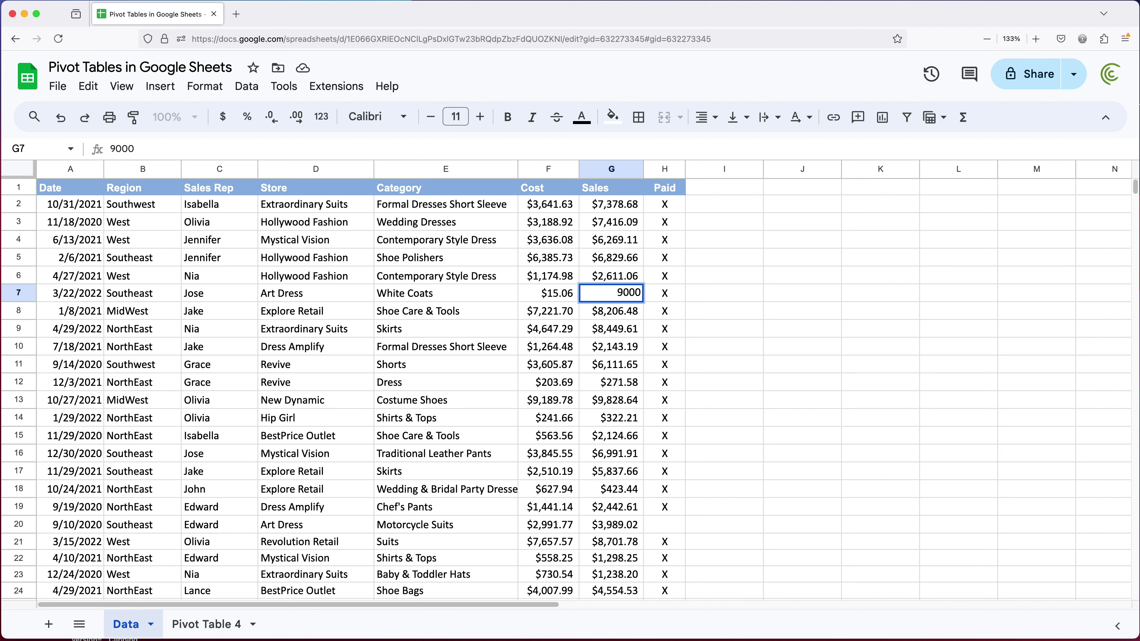
key("Return")
left_click(635, 299)
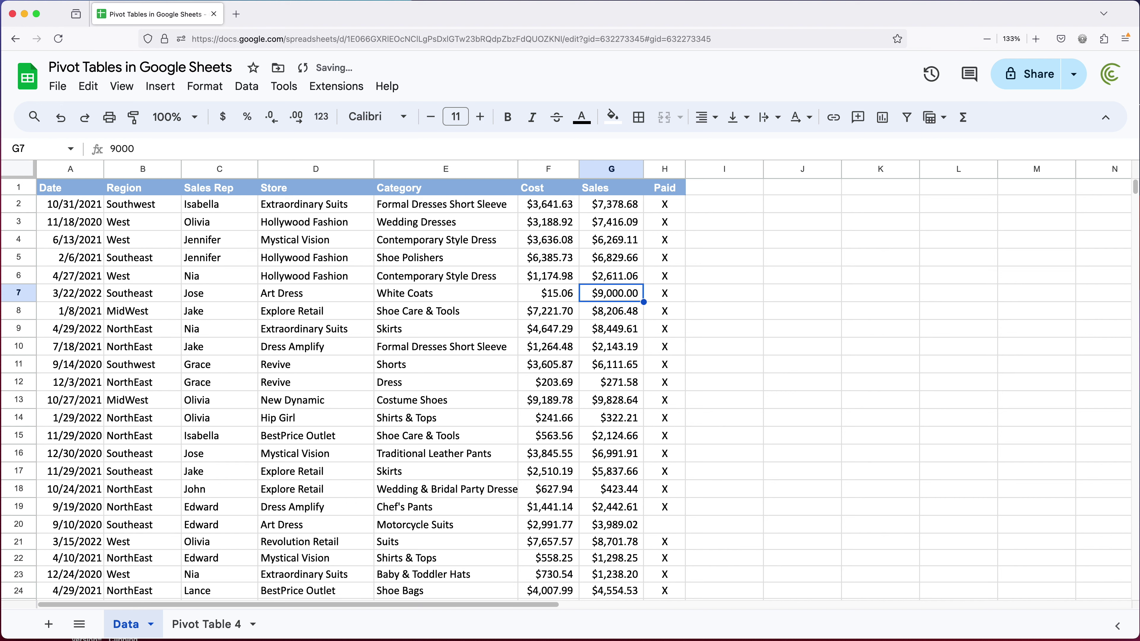
- Check the 2022 grand total on the Pivot Table 4 sheet and delete the pasted value in D15
left_click(211, 626)
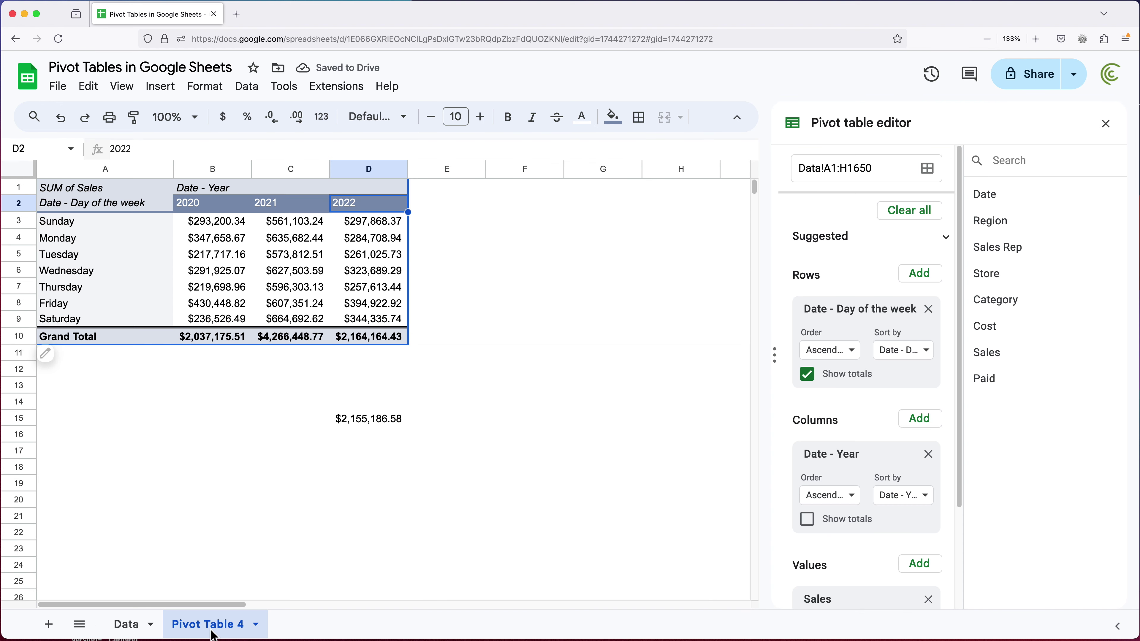
left_click(371, 338)
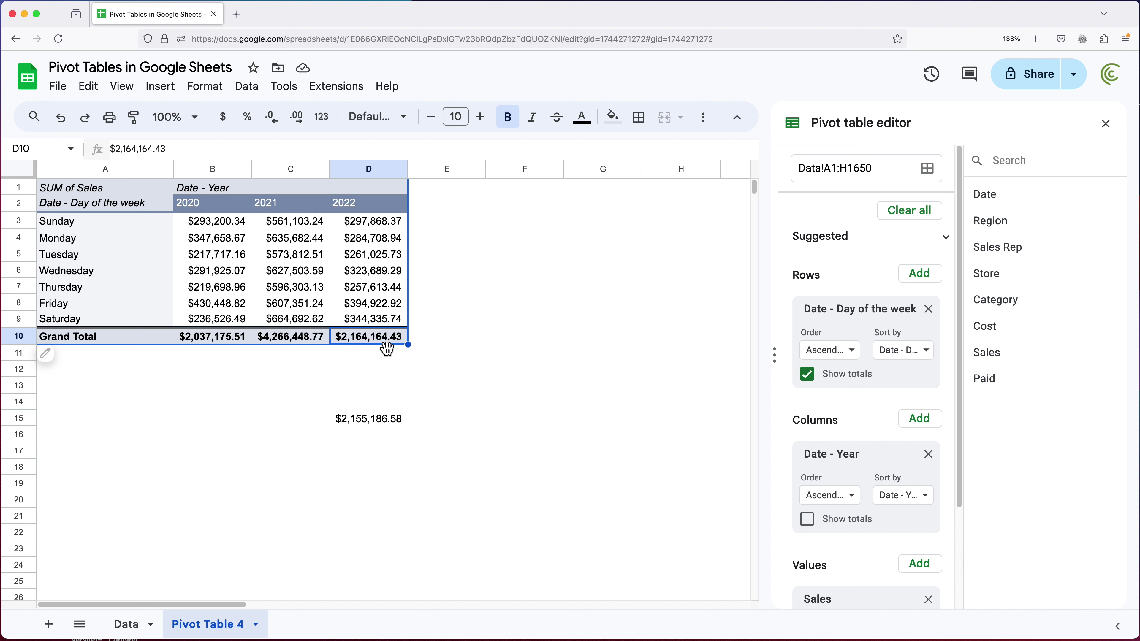
left_click(388, 420)
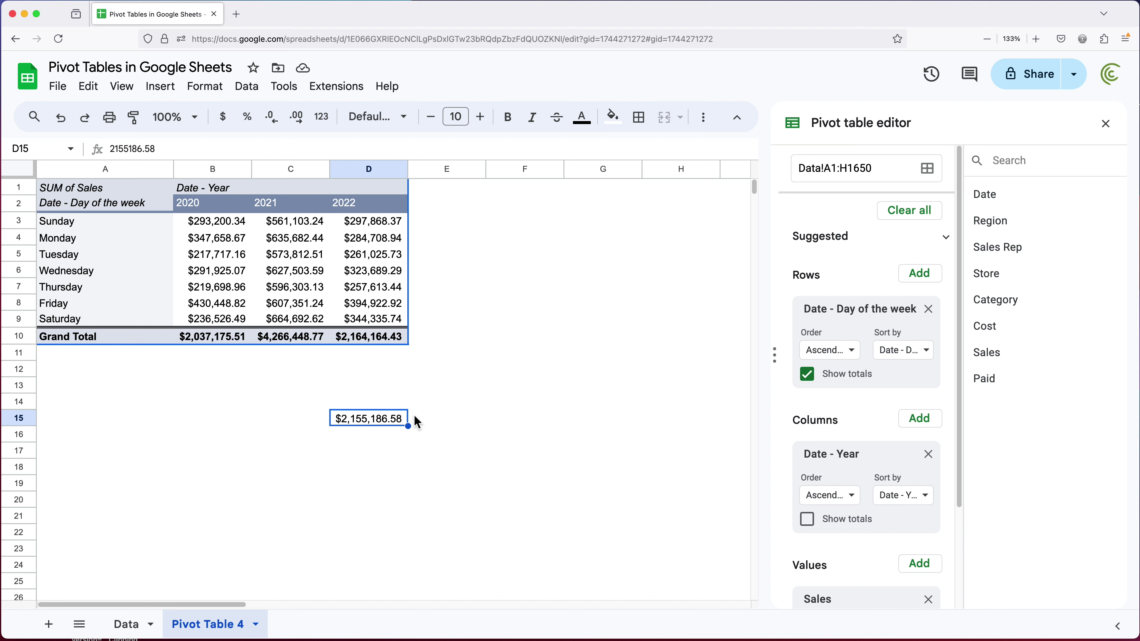
key("BackSpace")
left_click(359, 343)
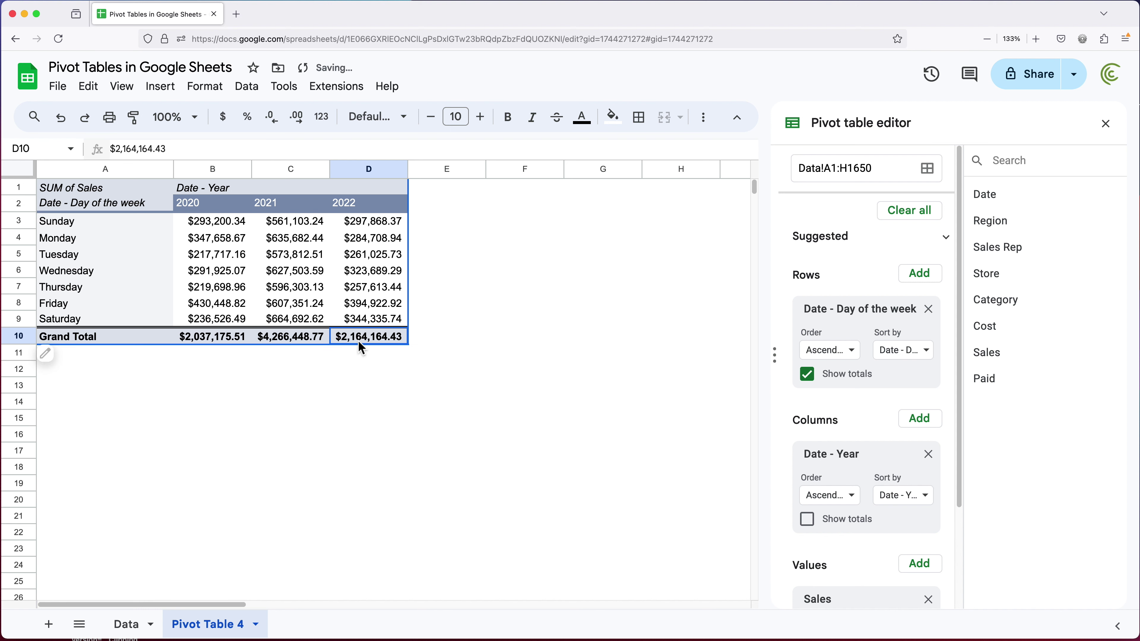
- Add 1000 more rows at the bottom of the Data sheet
left_click(128, 634)
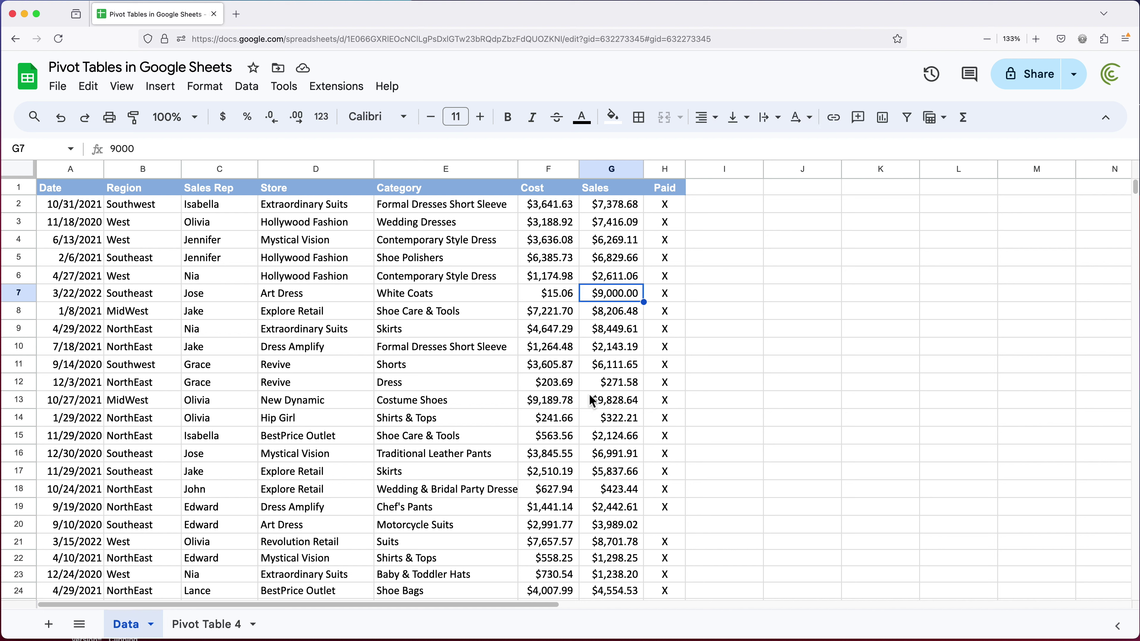
left_click(592, 400)
left_click(65, 442)
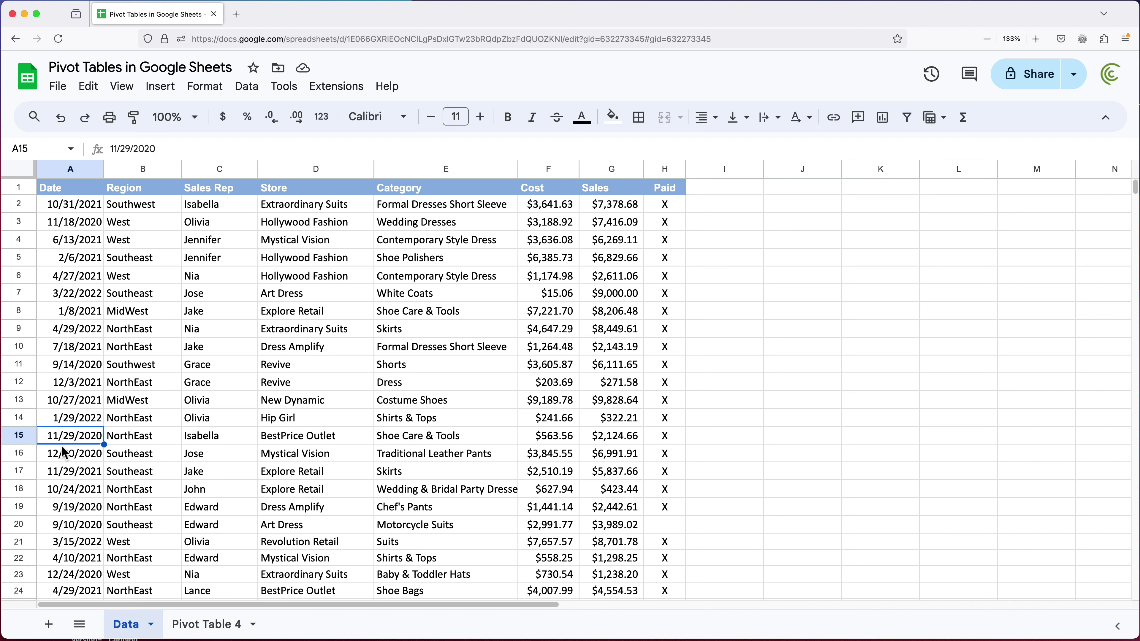
key("ctrl+Down")
scroll(137, 561, "down", 3)
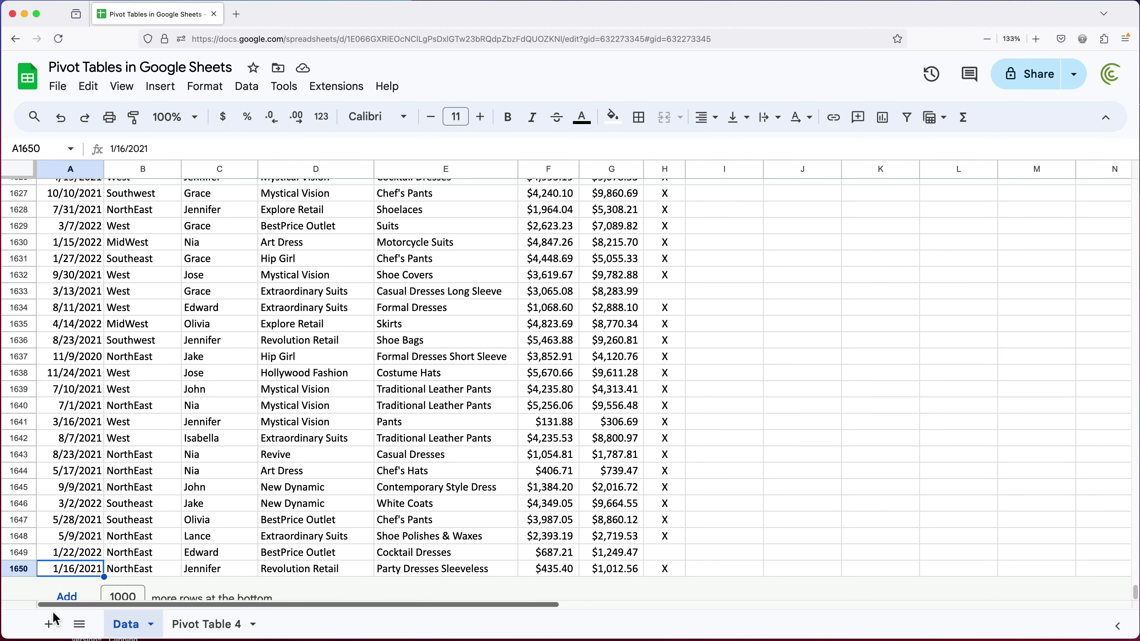
scroll(129, 536, "down", 1)
left_click(80, 582)
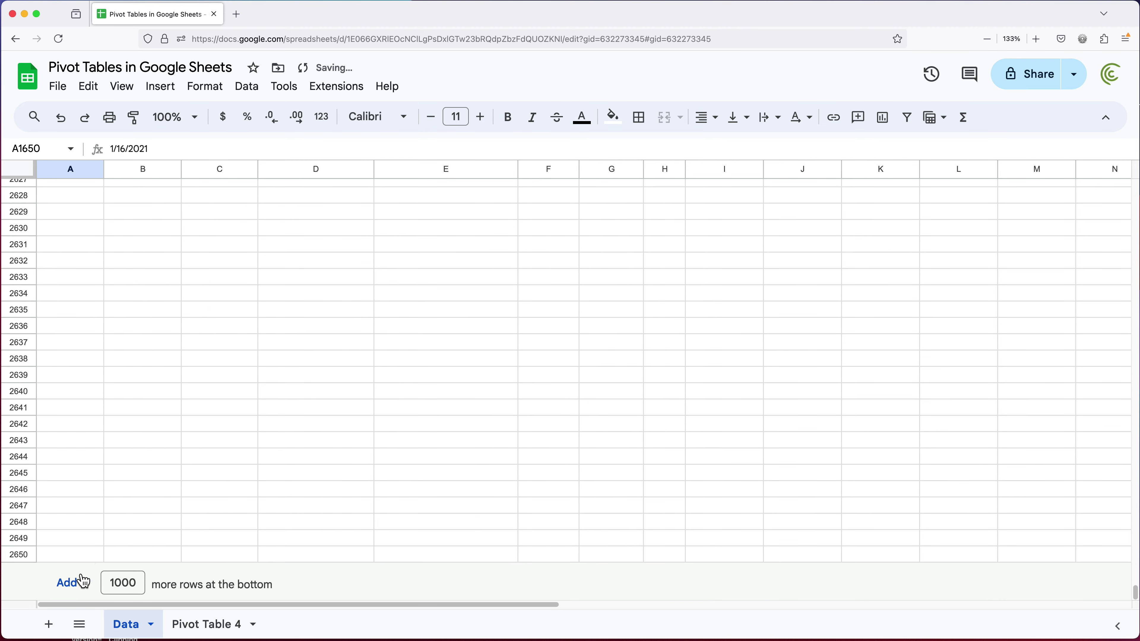
- Start a new record in row 1651, directly below the last record, with date 7/2/2024 and region MidWest
left_click(64, 399)
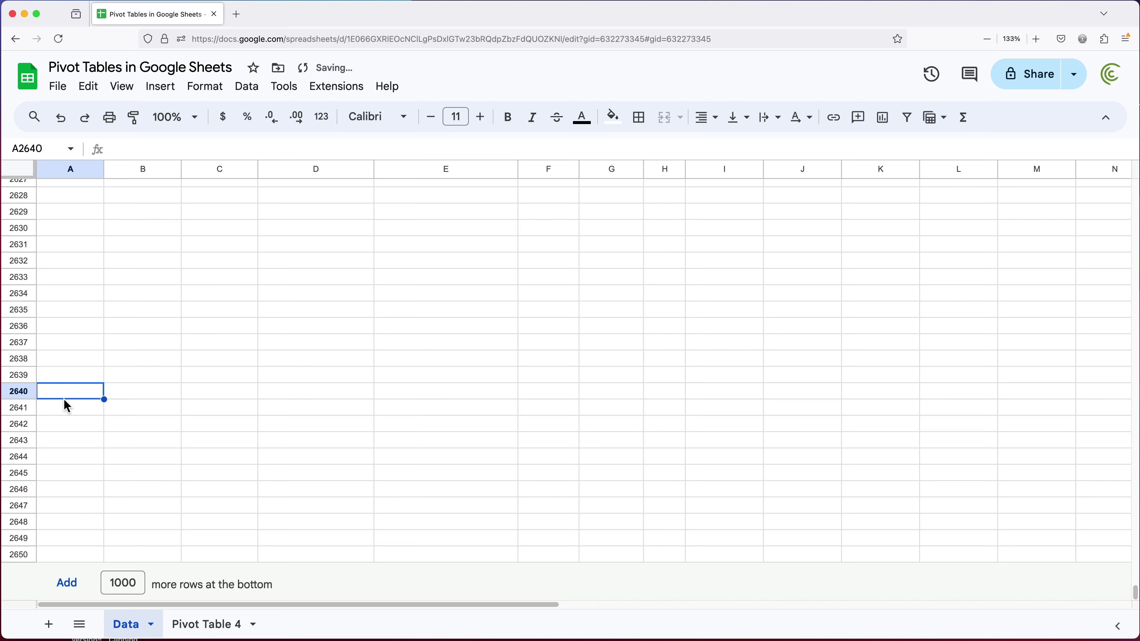
key("ctrl+Up")
scroll(120, 435, "up", 4)
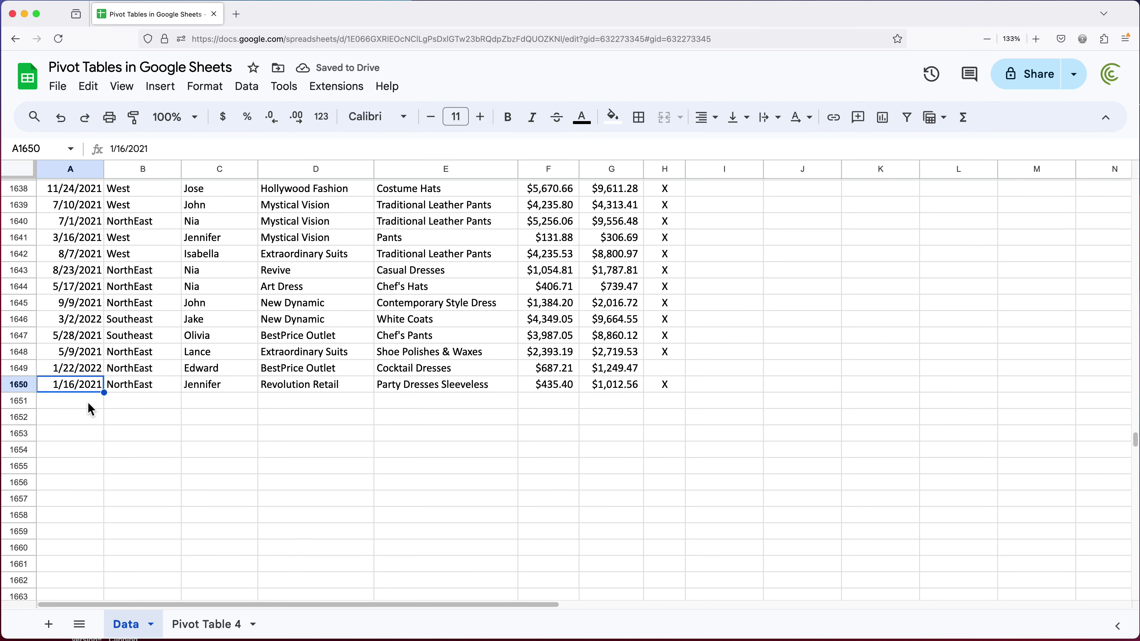
left_click(87, 405)
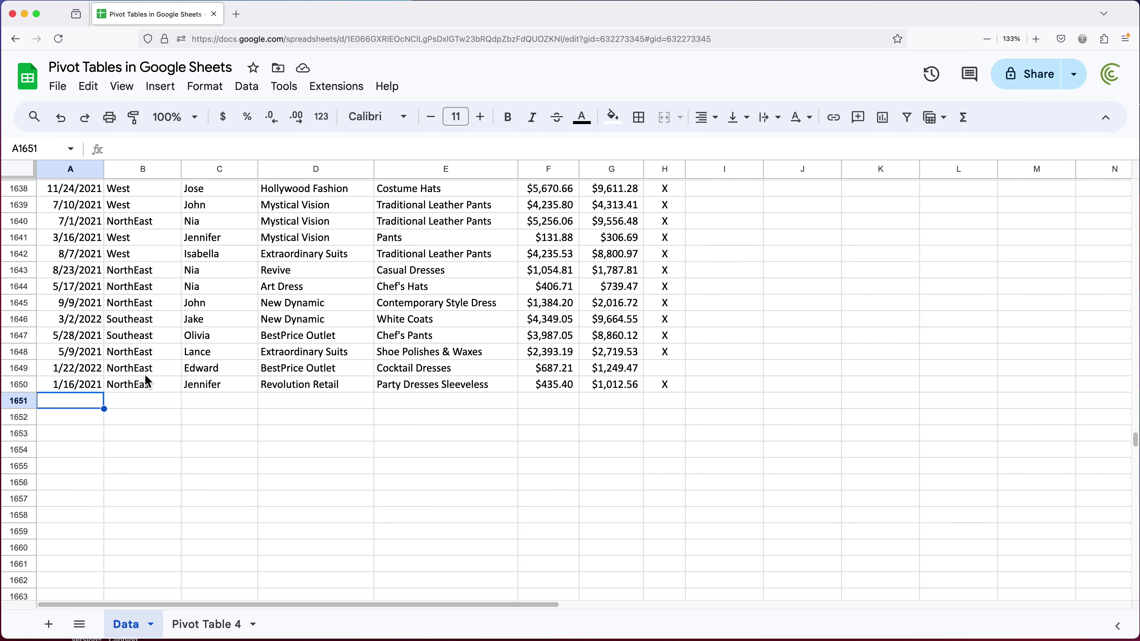
type("7/2/2024")
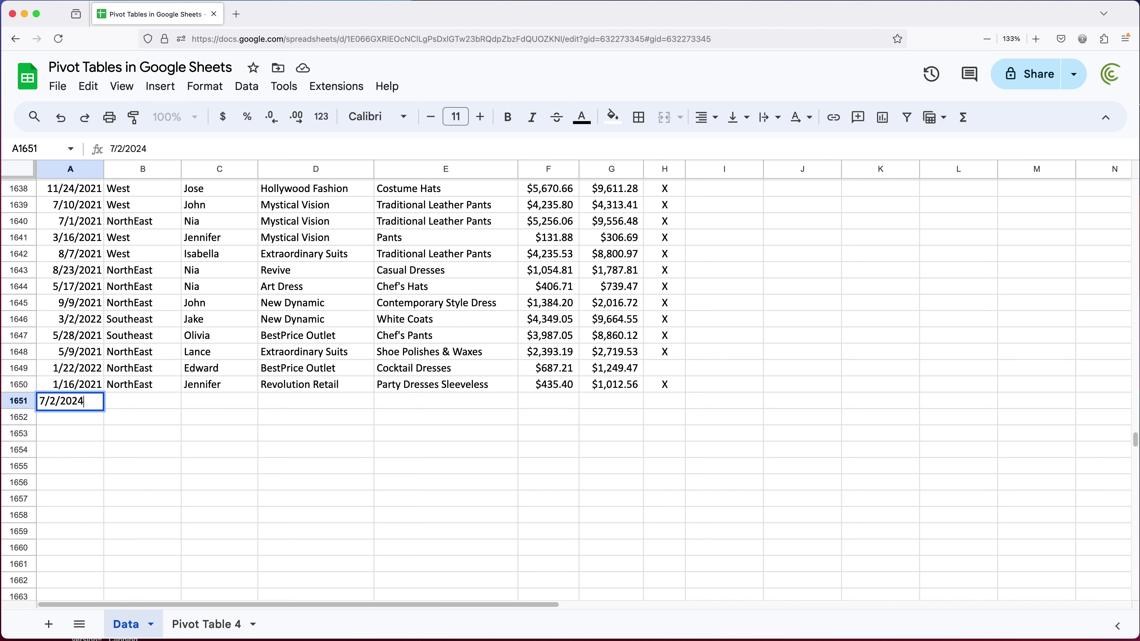
key("Tab")
type("MidWest")
key("Tab")
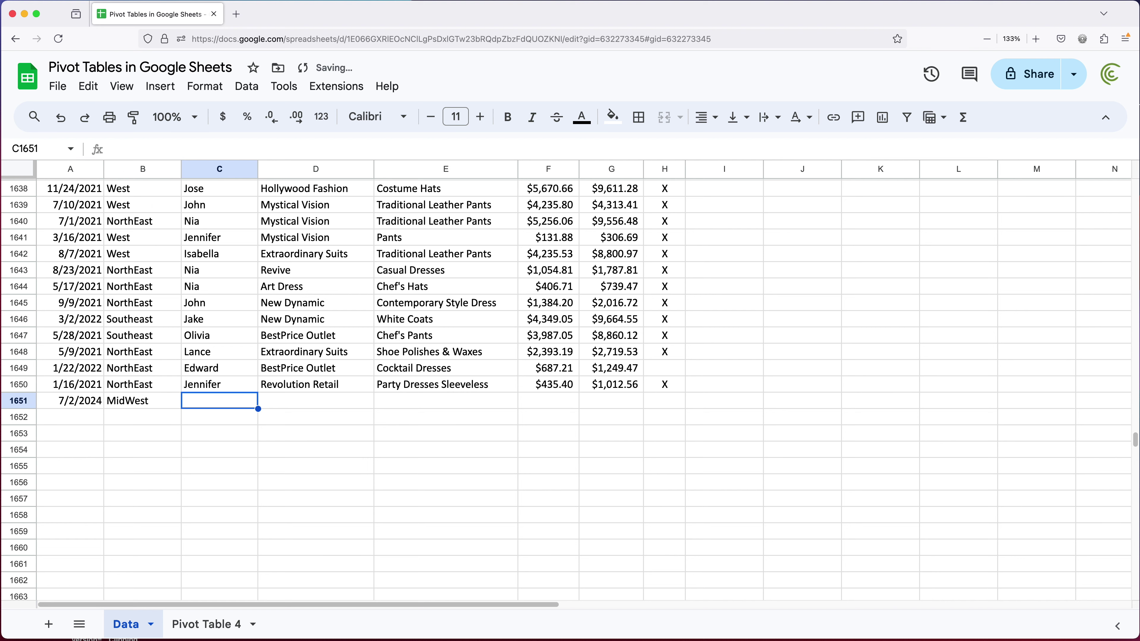
- Fill the new record's Sales Rep through Paid cells by copying C1650:H1650 into row 1651
type("J")
key("Tab")
mouse_move(216, 386)
left_mouse_down()
mouse_move(655, 385)
mouse_move(222, 387)
left_mouse_up()
key("cmd+c")
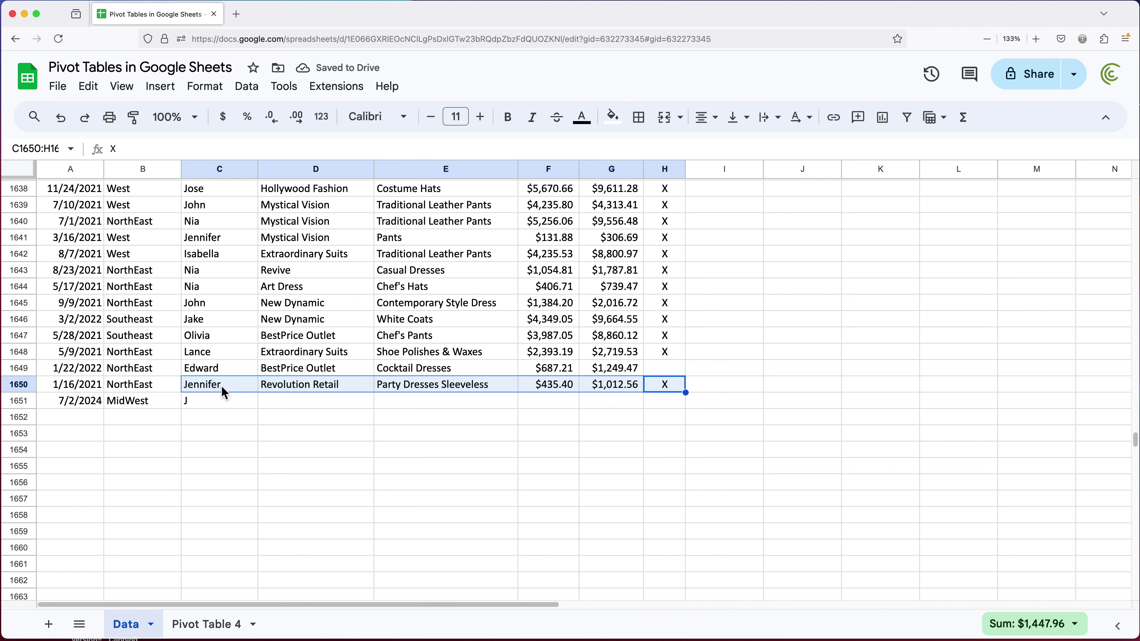
left_click(211, 400)
key("cmd+v")
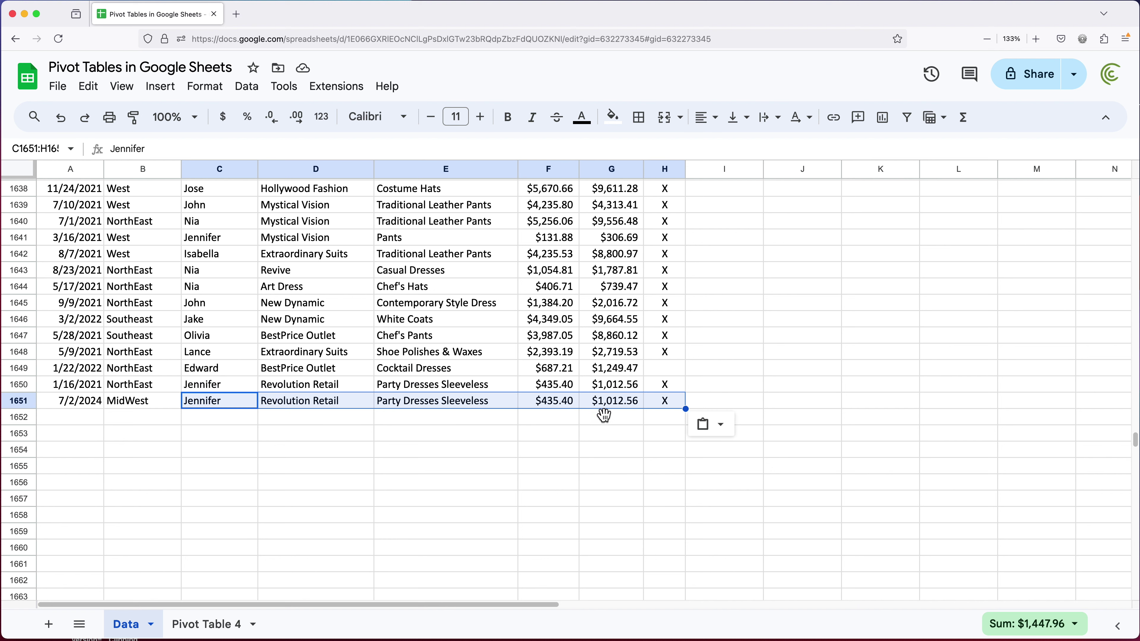
- Set the new record's Sales value in G1651 to 8888
left_click(612, 405)
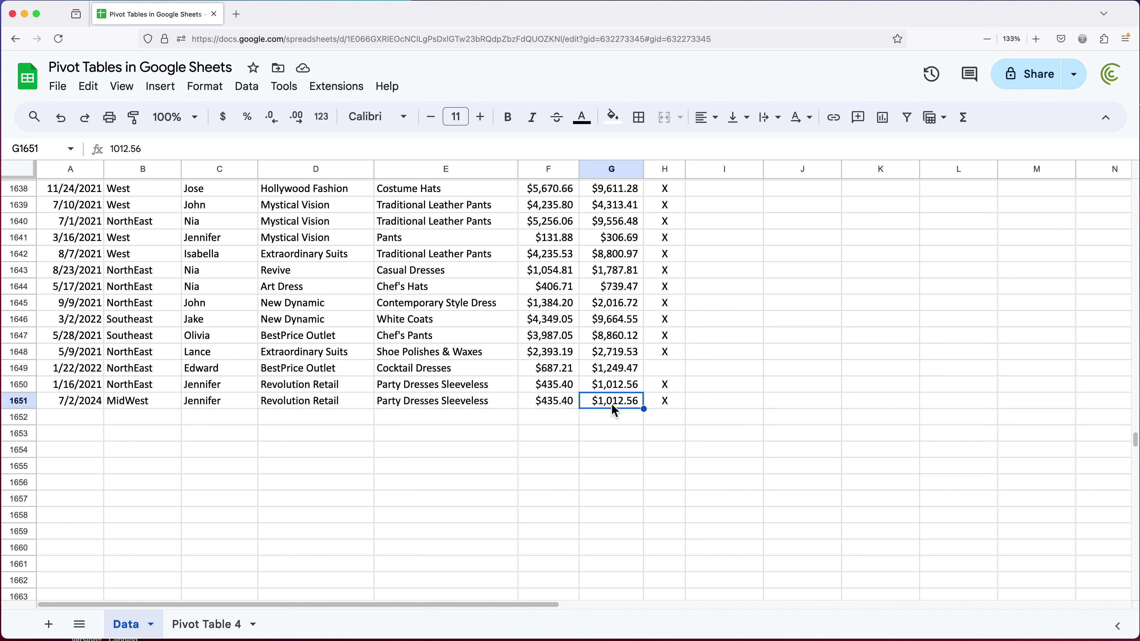
type("8888")
key("Return")
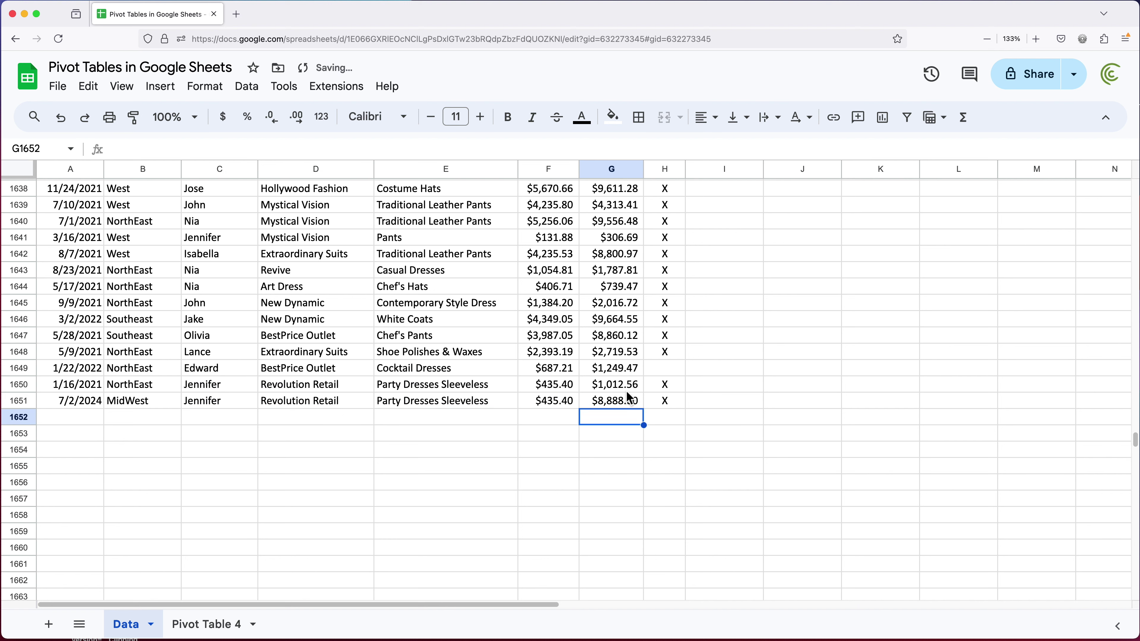
left_click(73, 403)
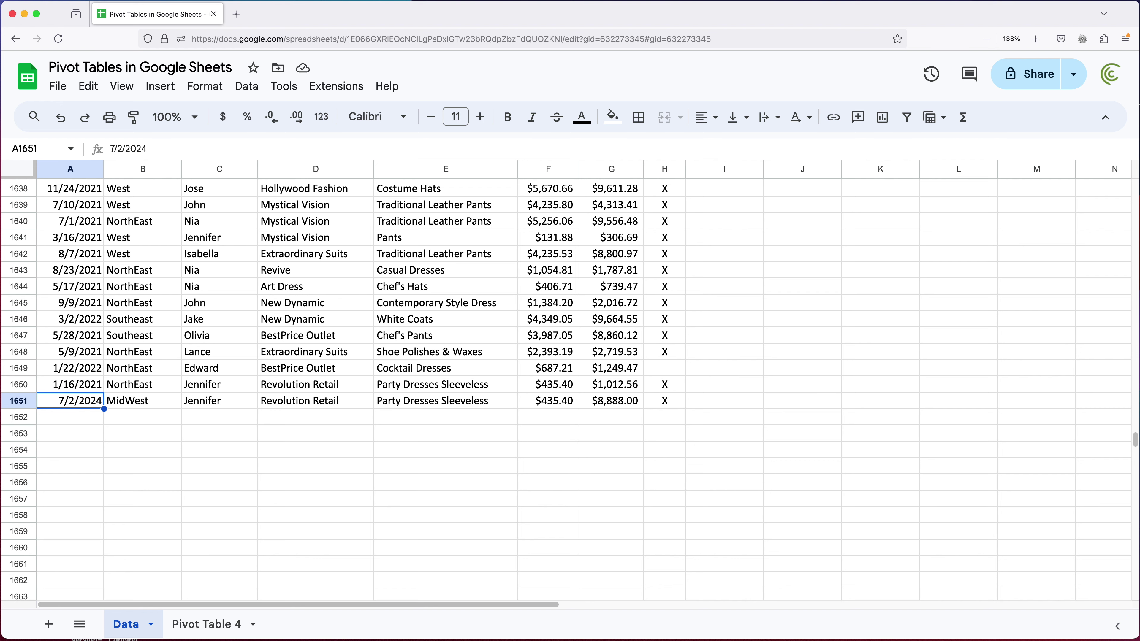
- Examine the year columns and totals on the Pivot Table 4 sheet for the new 2024 record
left_click(207, 631)
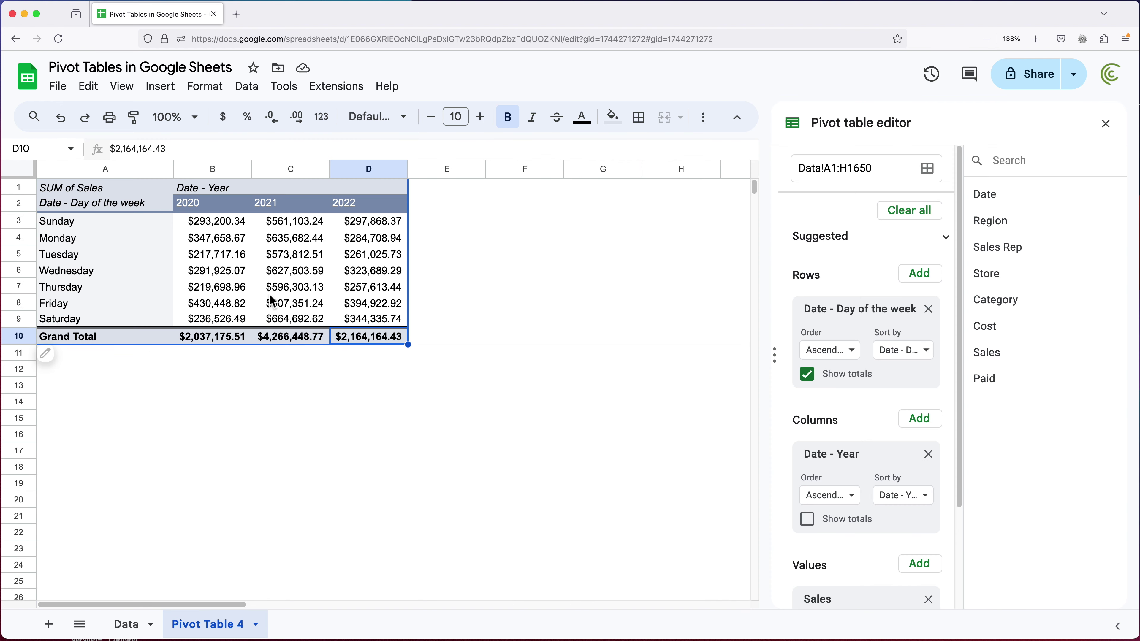
left_click(245, 206)
left_click_drag(259, 215, 366, 341)
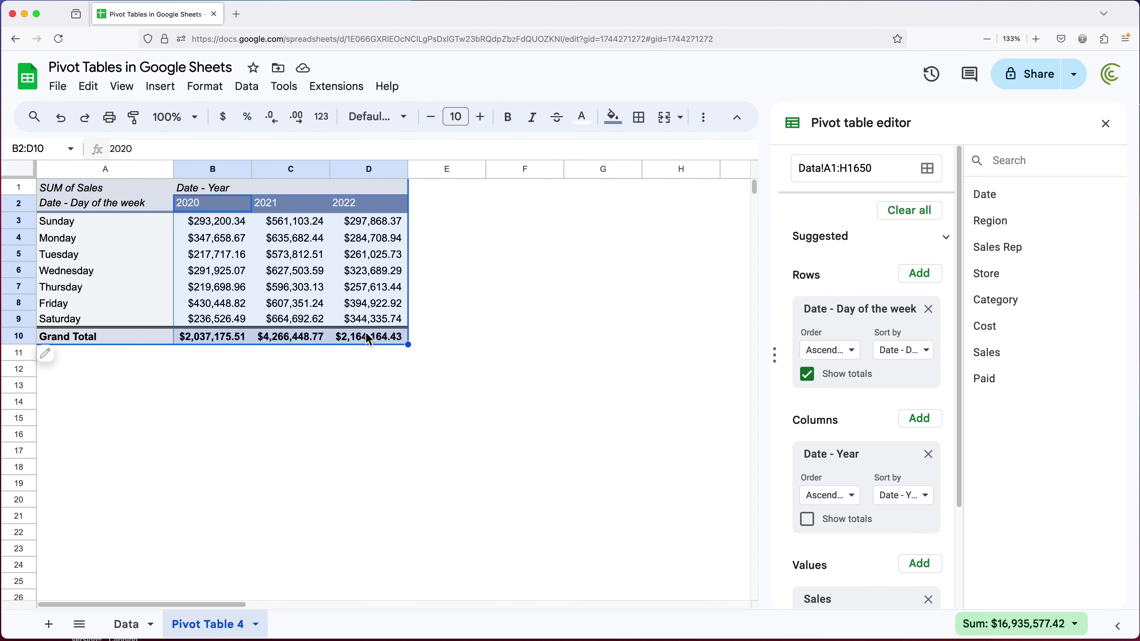
left_click(350, 293)
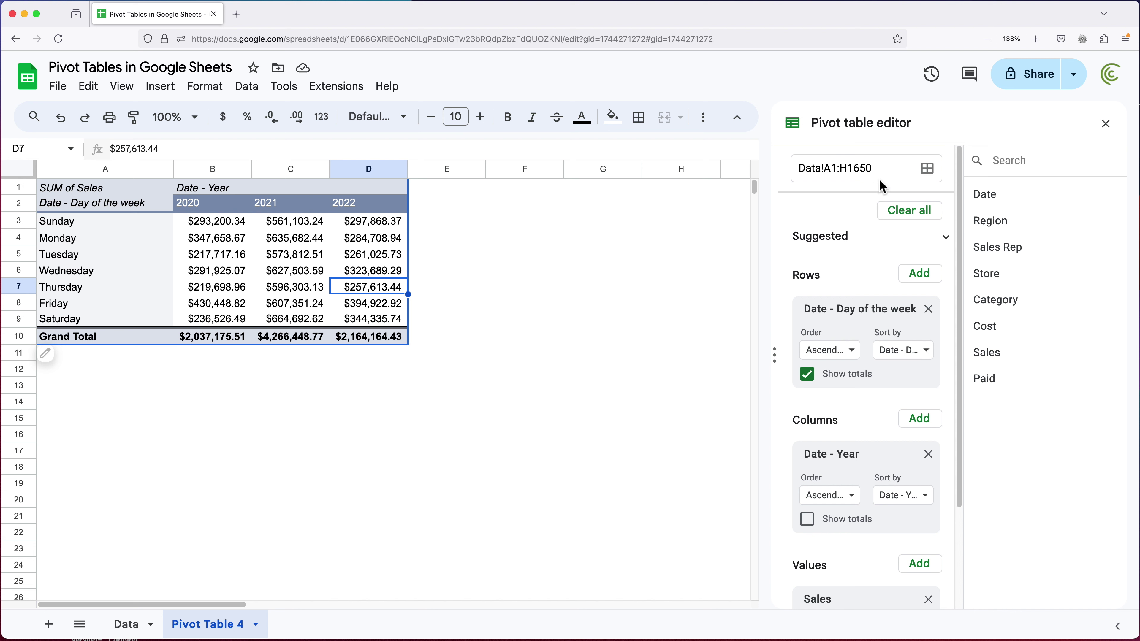
- Compare the pivot table's source range with the row numbers of the last records on the Data sheet
left_click(796, 171)
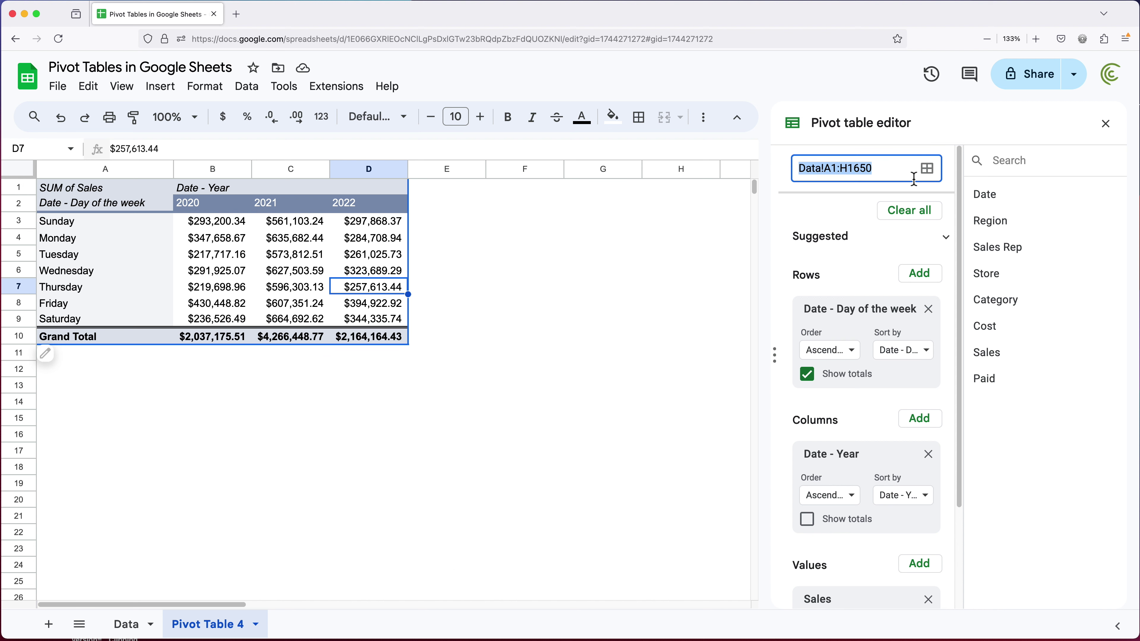
left_click(891, 176)
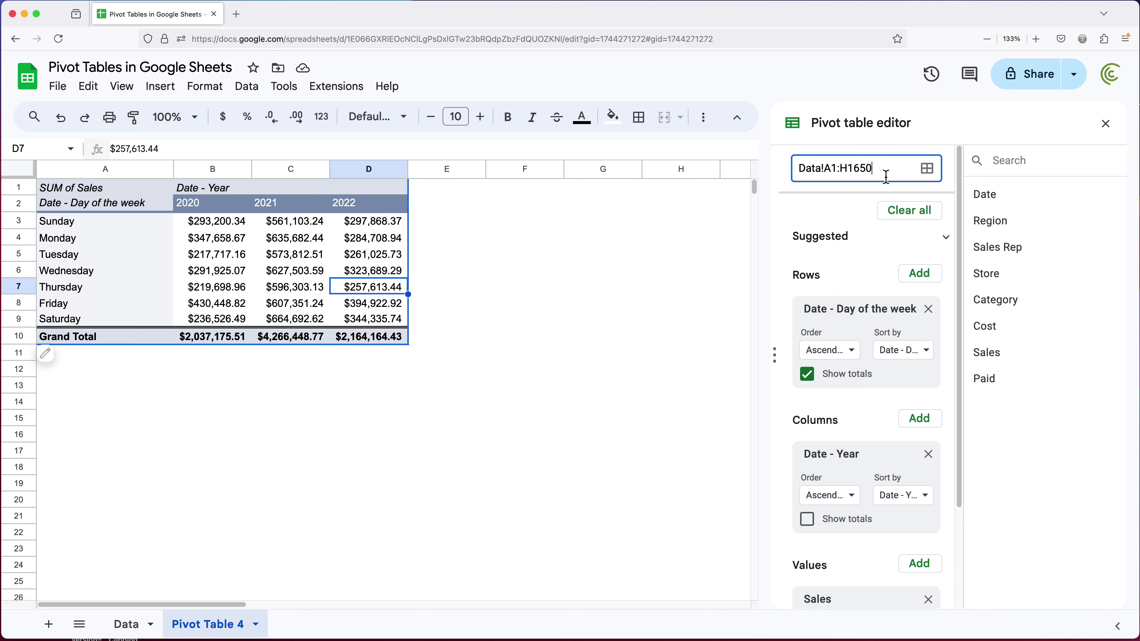
left_click(127, 626)
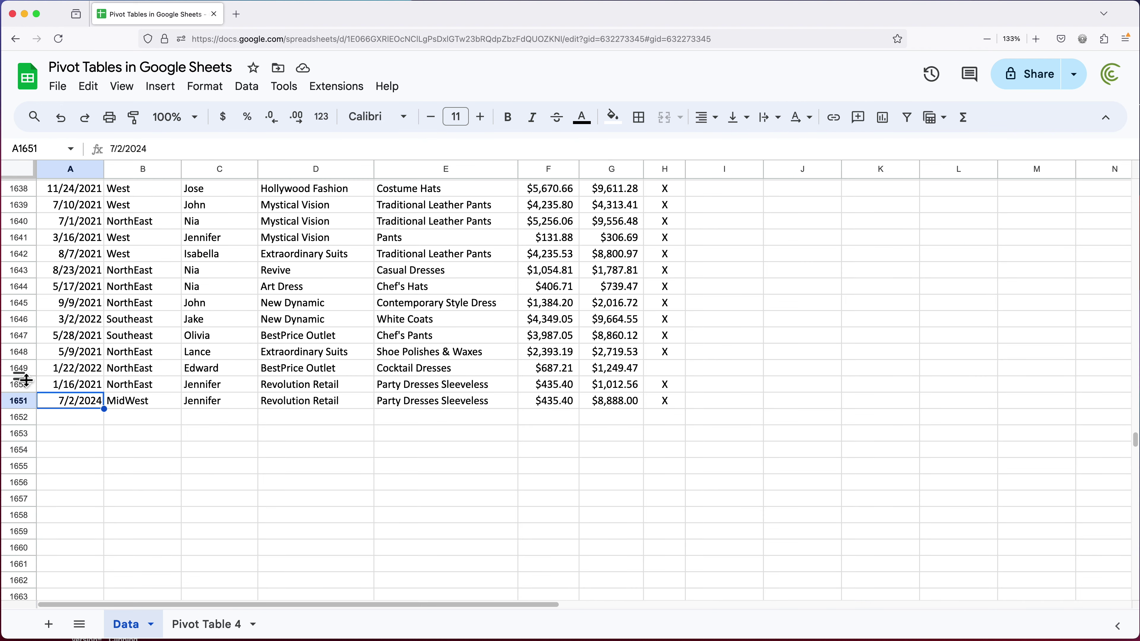
left_click(18, 386)
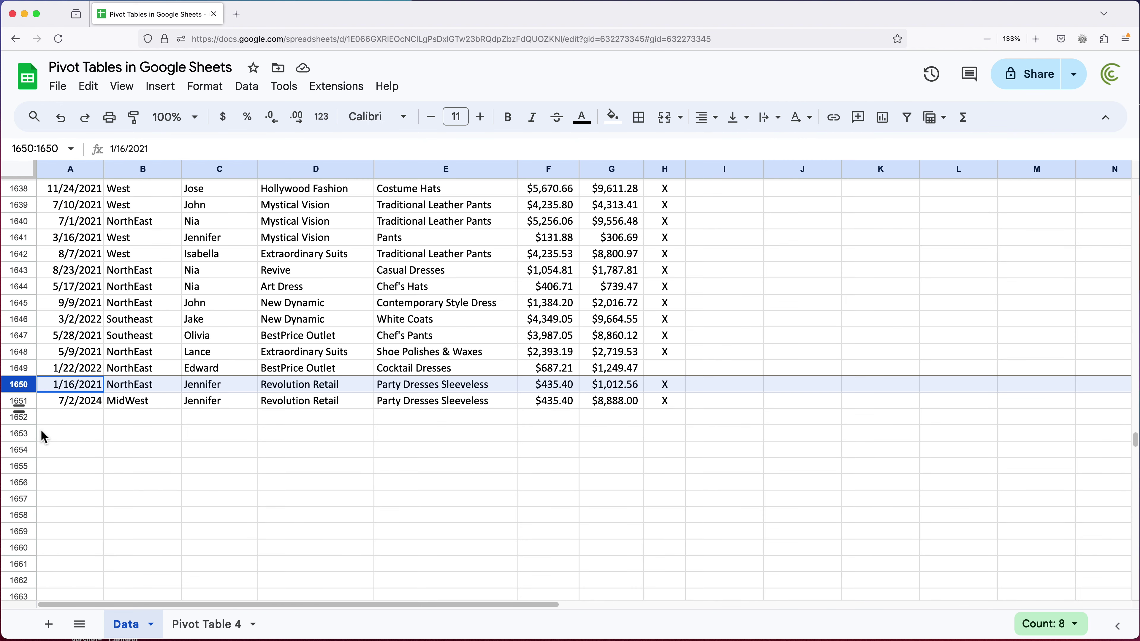
left_click(19, 401)
- Extend the source range of the pivot table on the Pivot Table 4 sheet to Data!A1:H1651
left_click(220, 630)
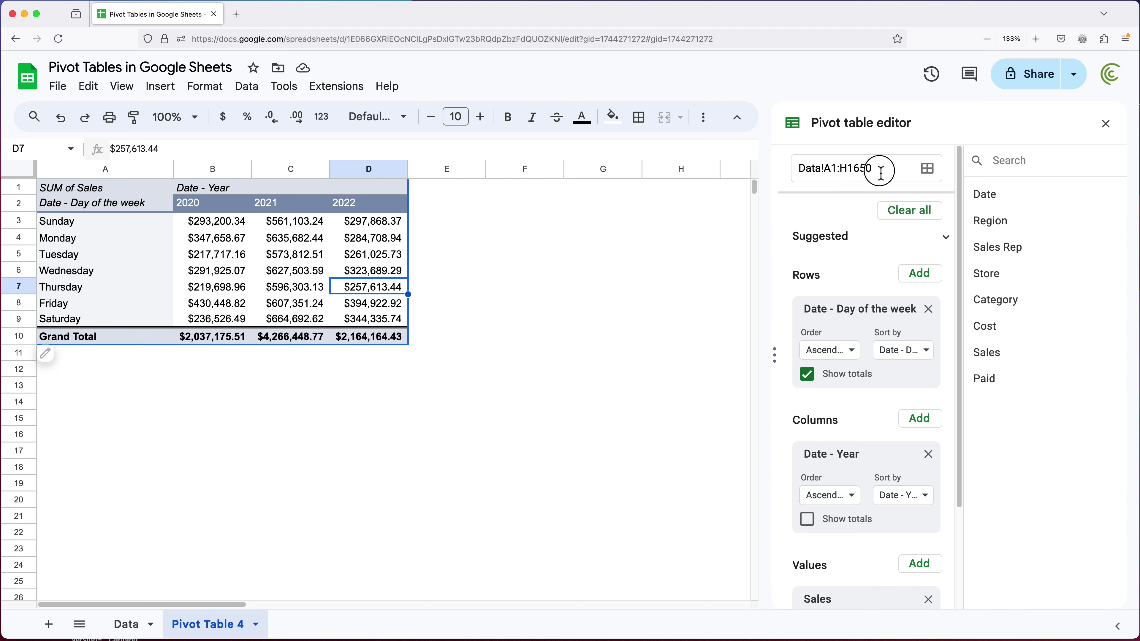
left_click(881, 172)
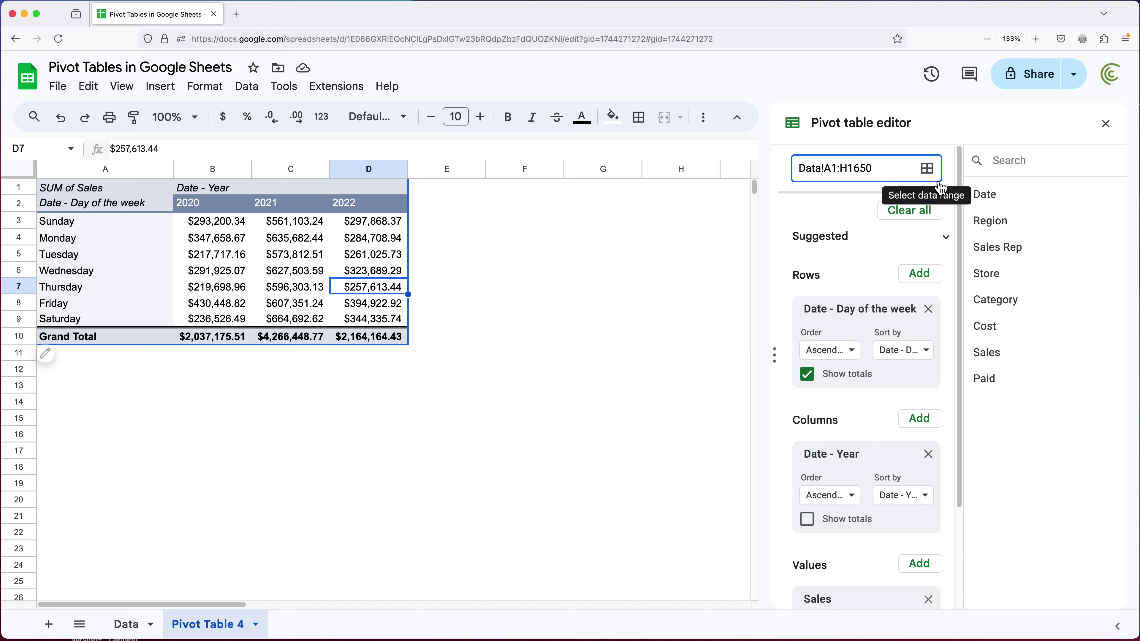
key("BackSpace")
type("1")
key("Return")
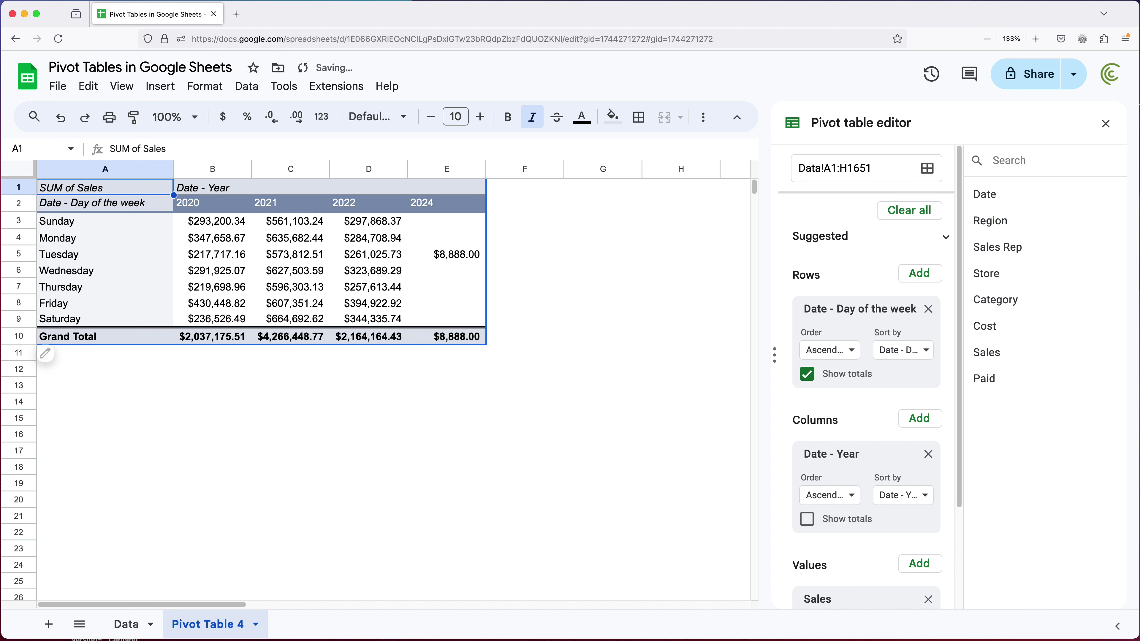
- Examine the weekday values and the 2024 column's grand total in the pivot table
left_click(214, 209)
left_click_drag(216, 214, 447, 350)
left_click(447, 343)
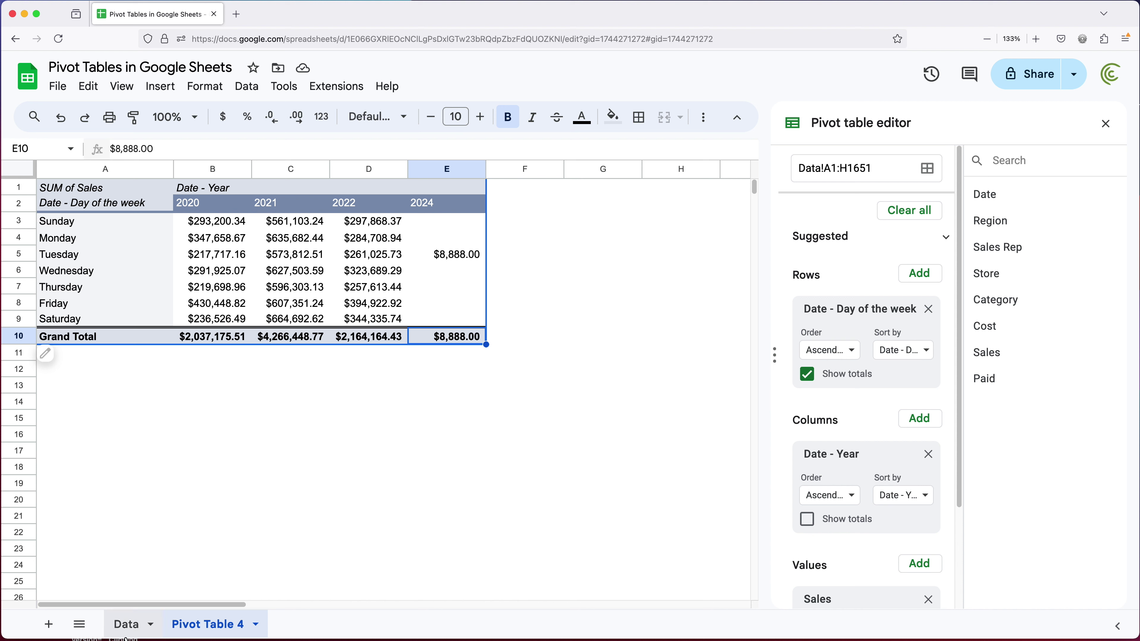
- Convert the records in A1:H1651 on the Data sheet to a table
left_click(128, 625)
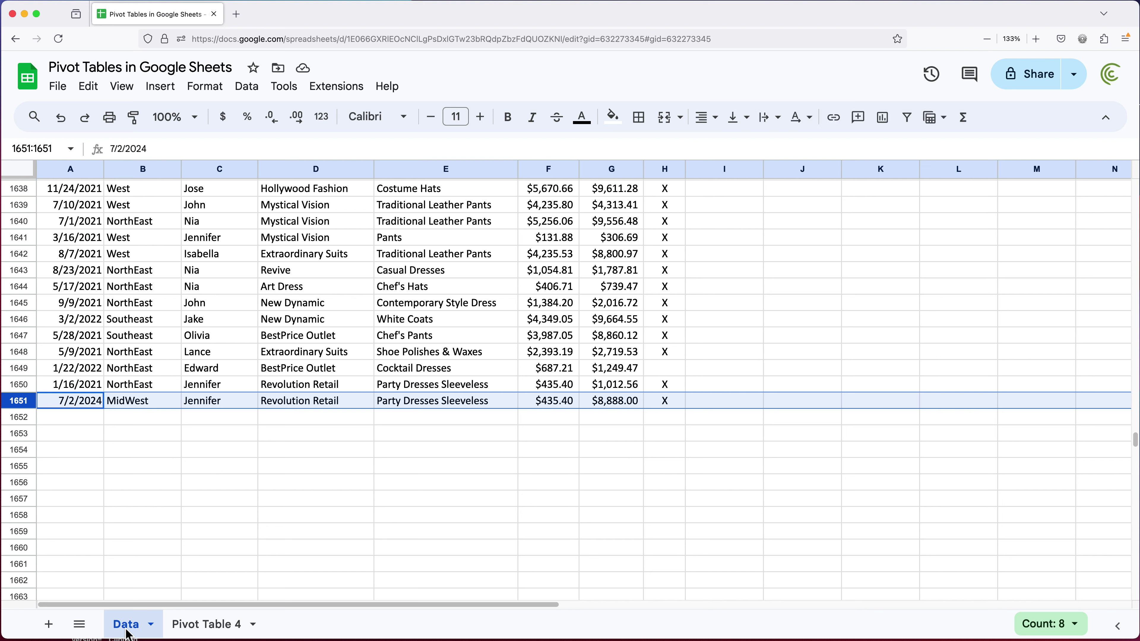
left_click(201, 289)
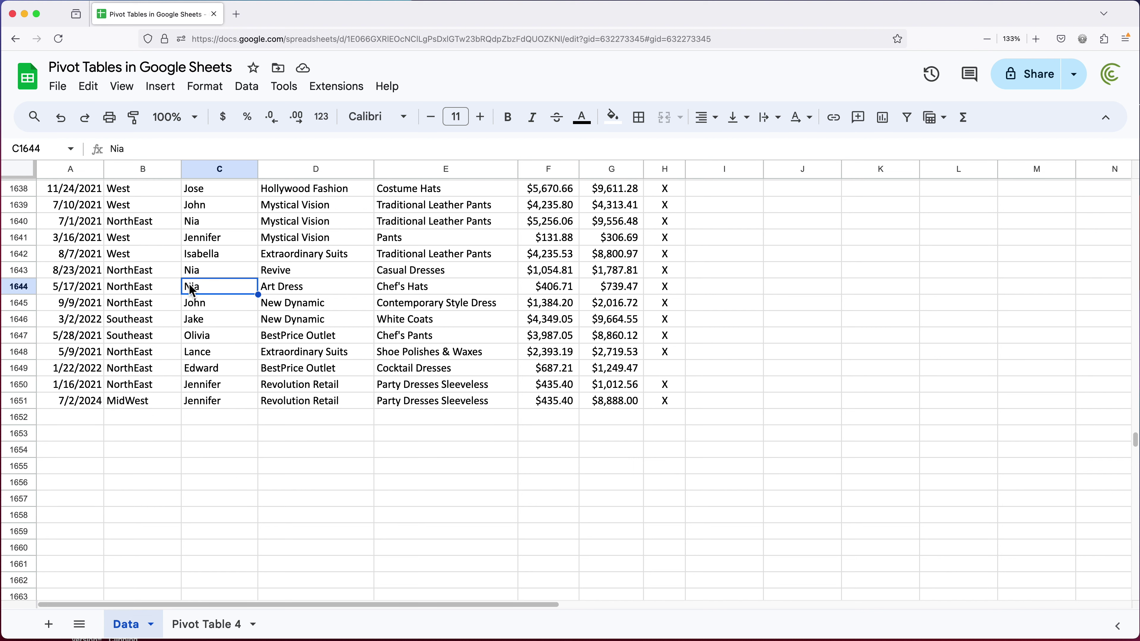
key("super+a")
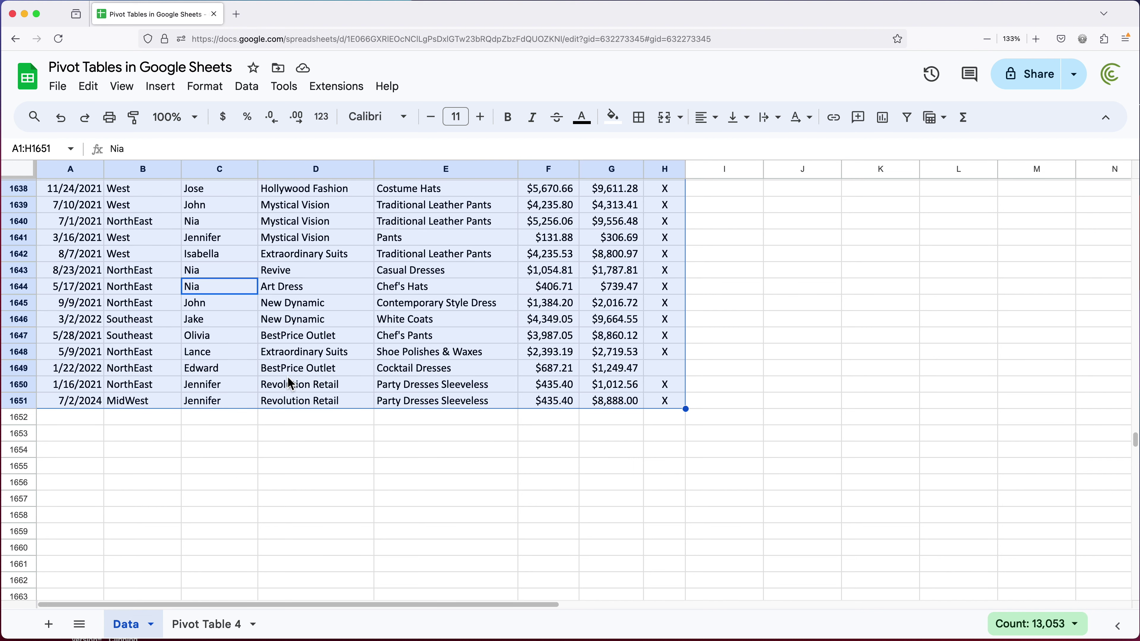
left_click(222, 90)
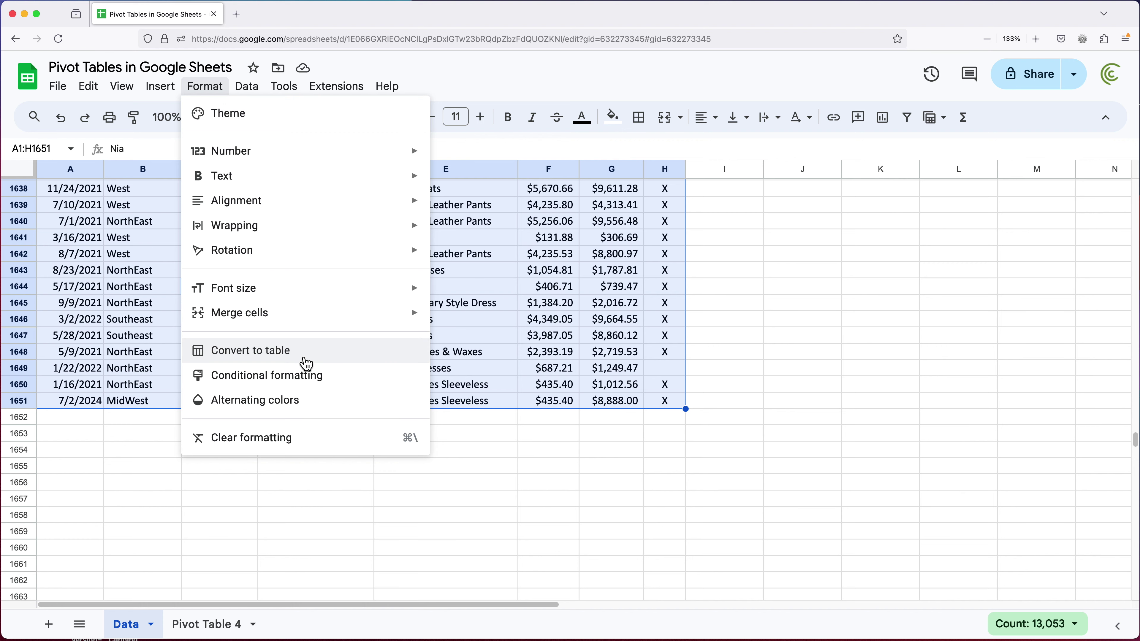
left_click(302, 357)
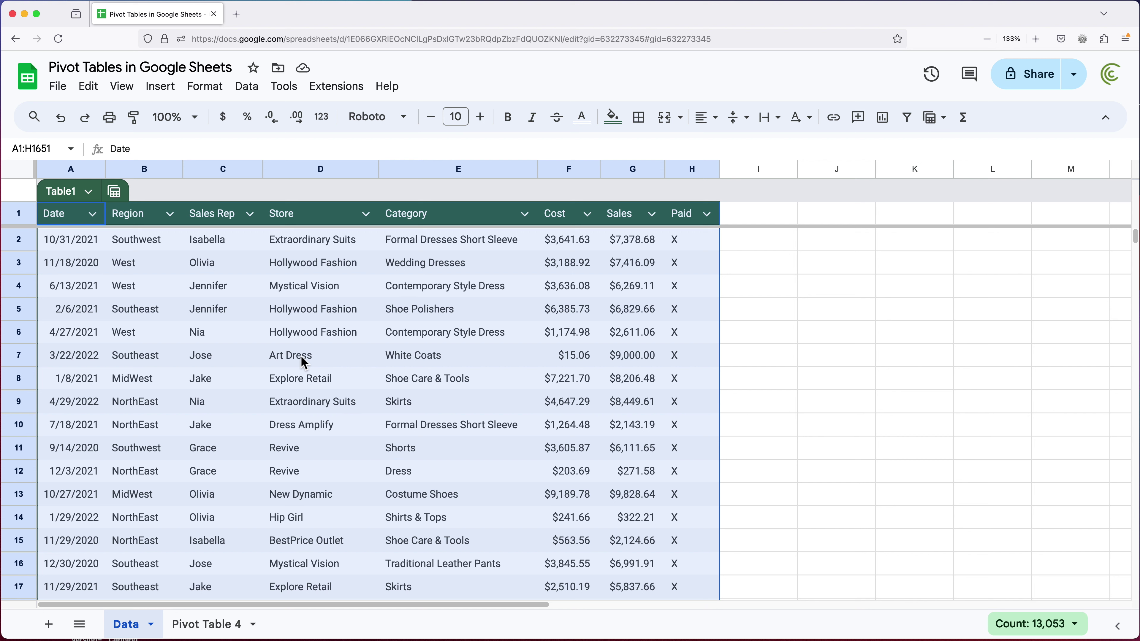
- Rename the new table on the Data sheet as transactions
left_click(64, 196)
double_click(67, 196)
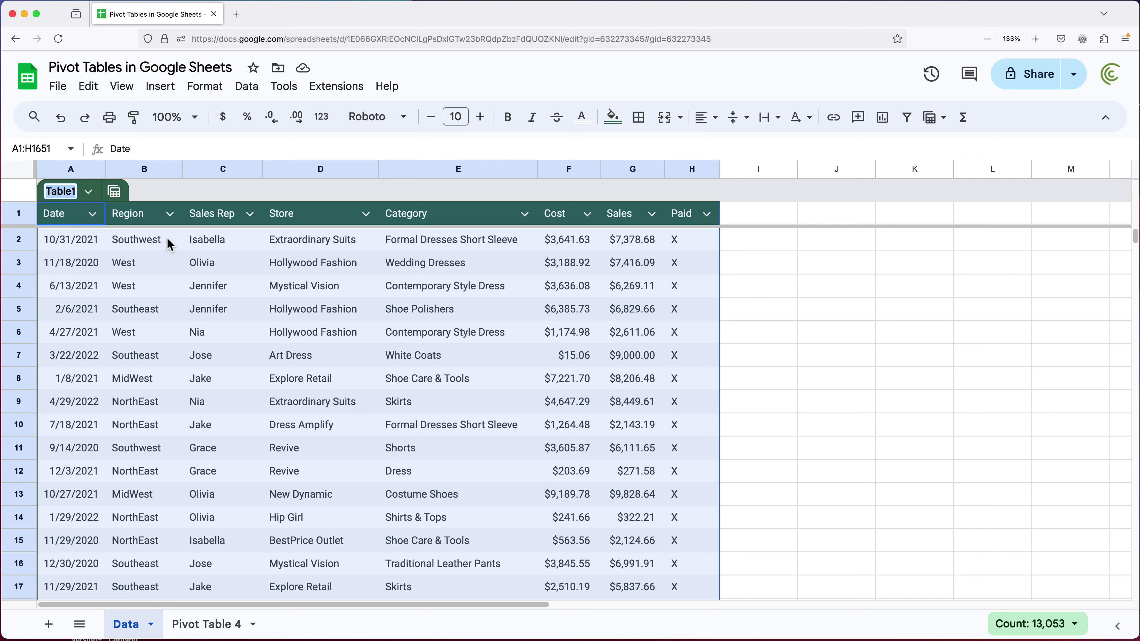
key("BackSpace")
type("transactions")
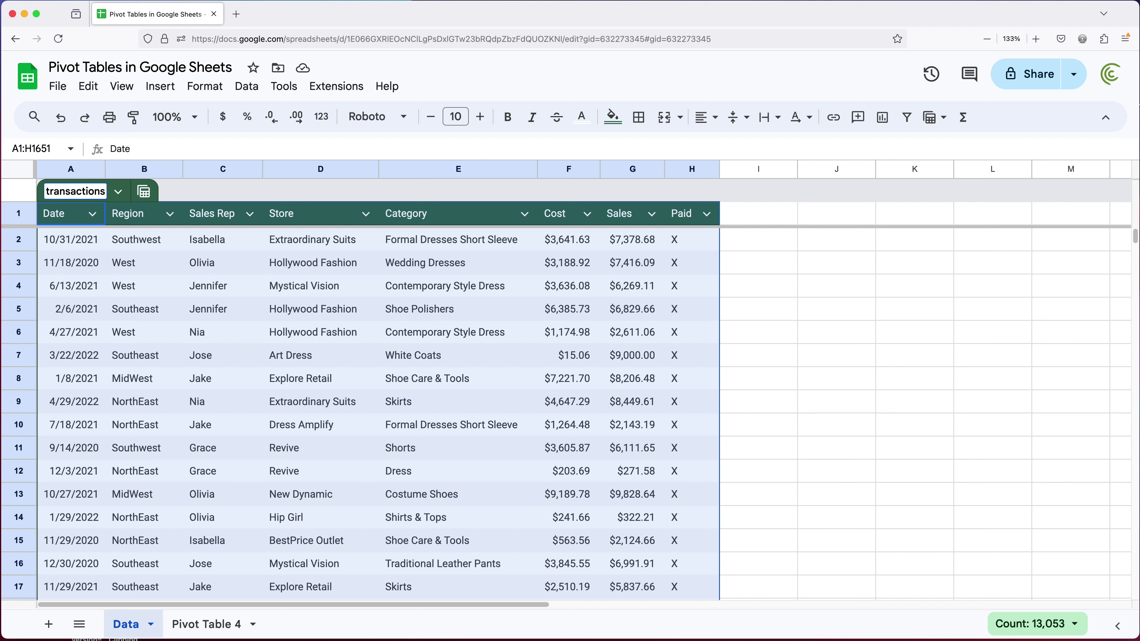
key("Return")
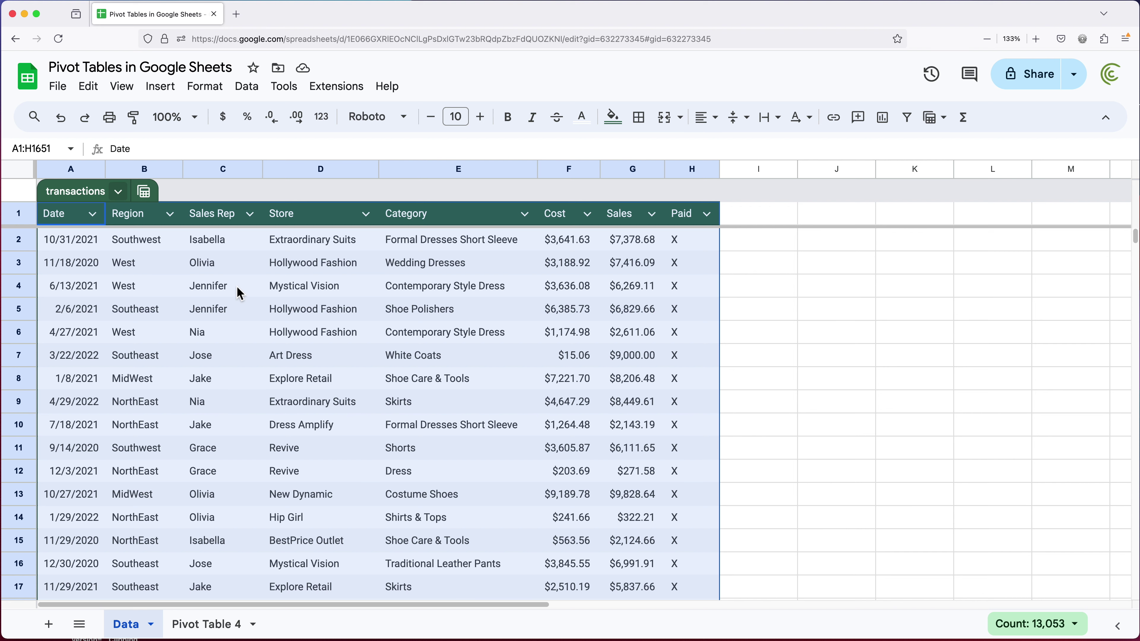
- Create a pivot table on a new sheet with the whole transactions table as its data range
left_click(227, 287)
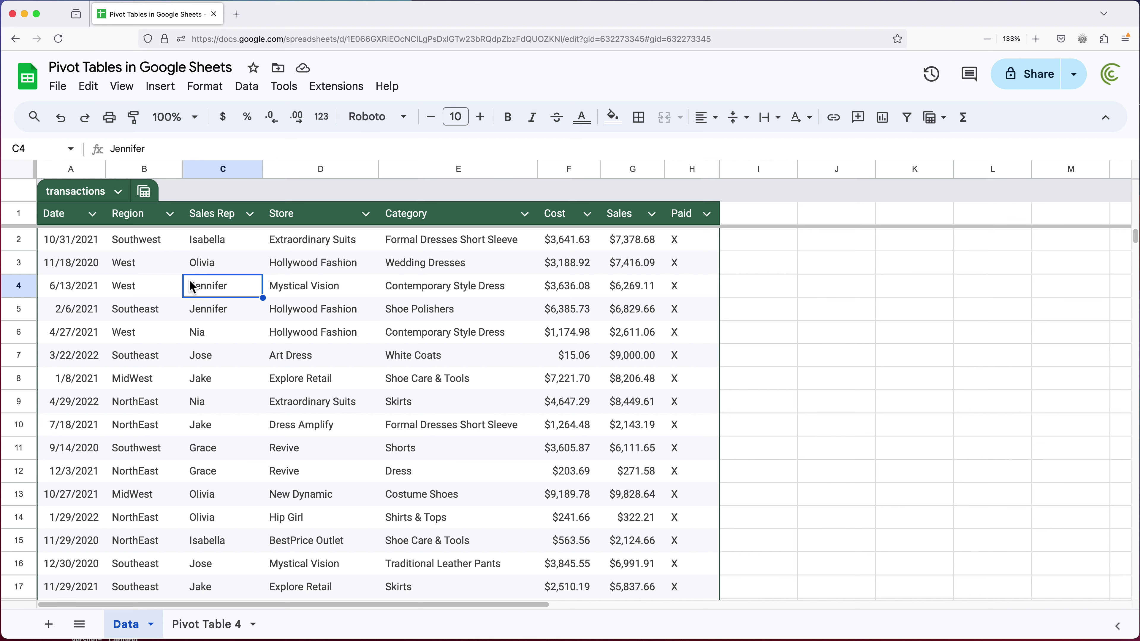
key("super+a")
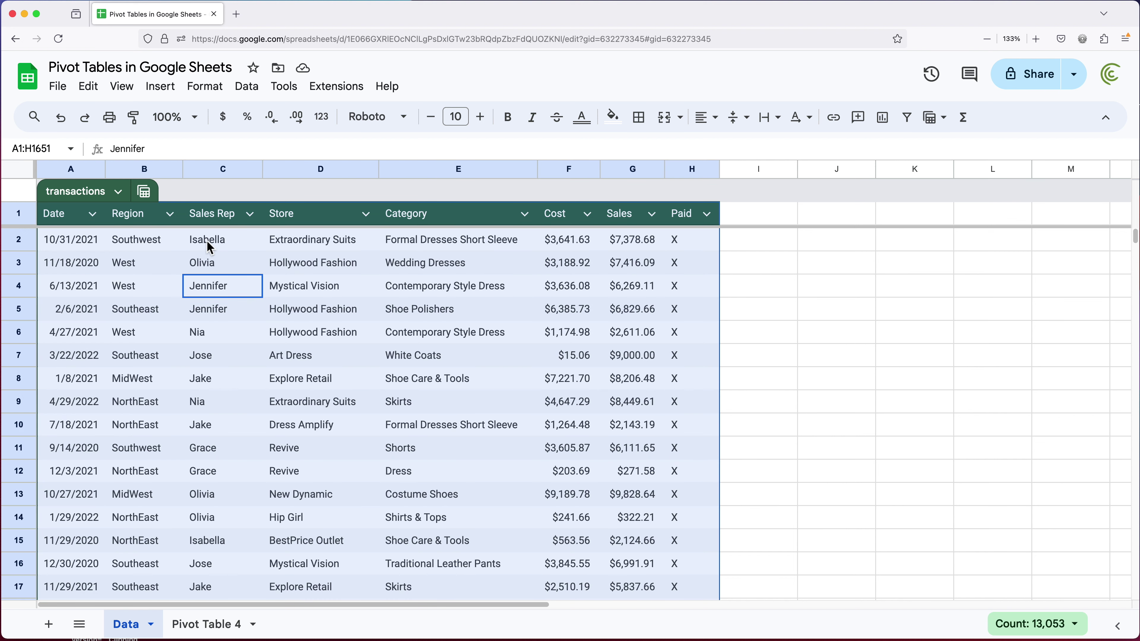
left_click(159, 86)
left_click(235, 296)
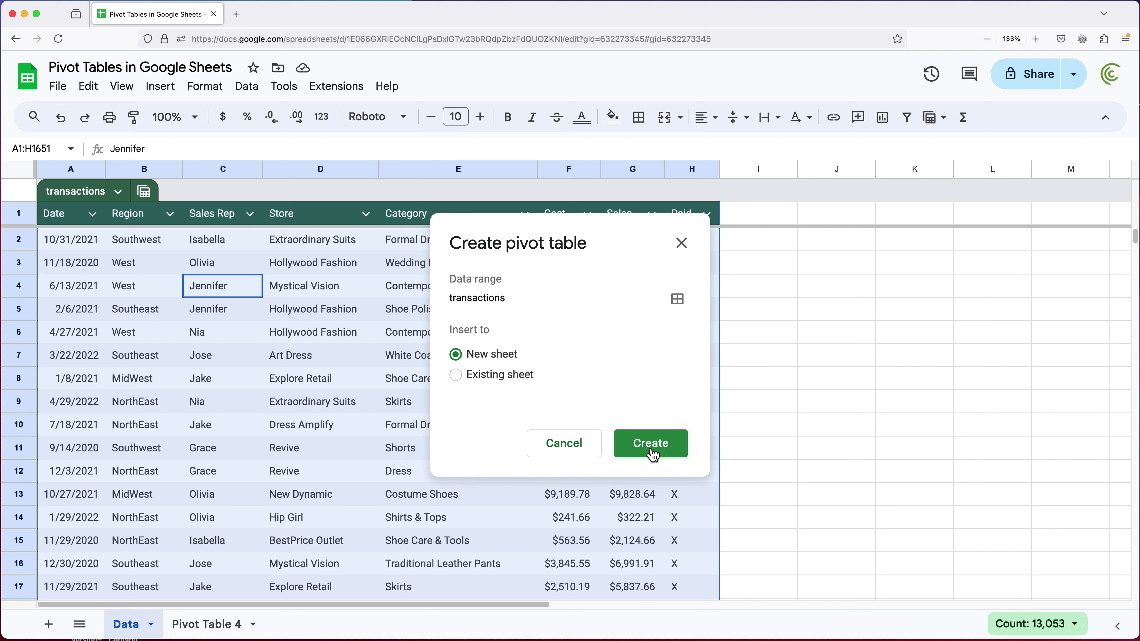
left_click(660, 454)
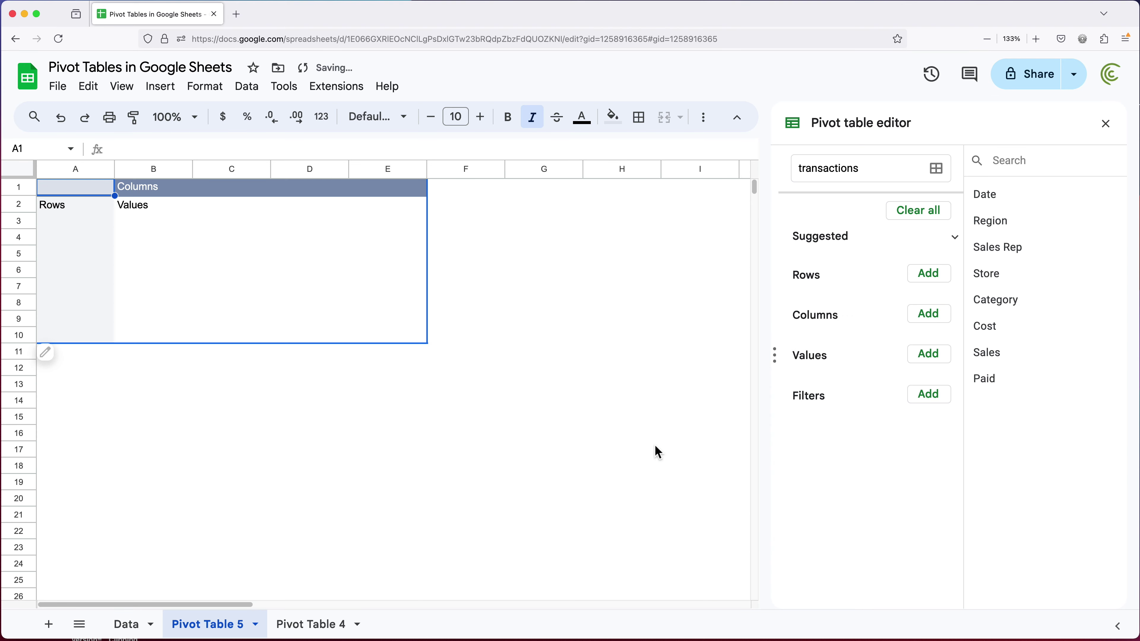
- Summarize Sales by SUM in the new pivot table, with Region as the row field
left_click(929, 355)
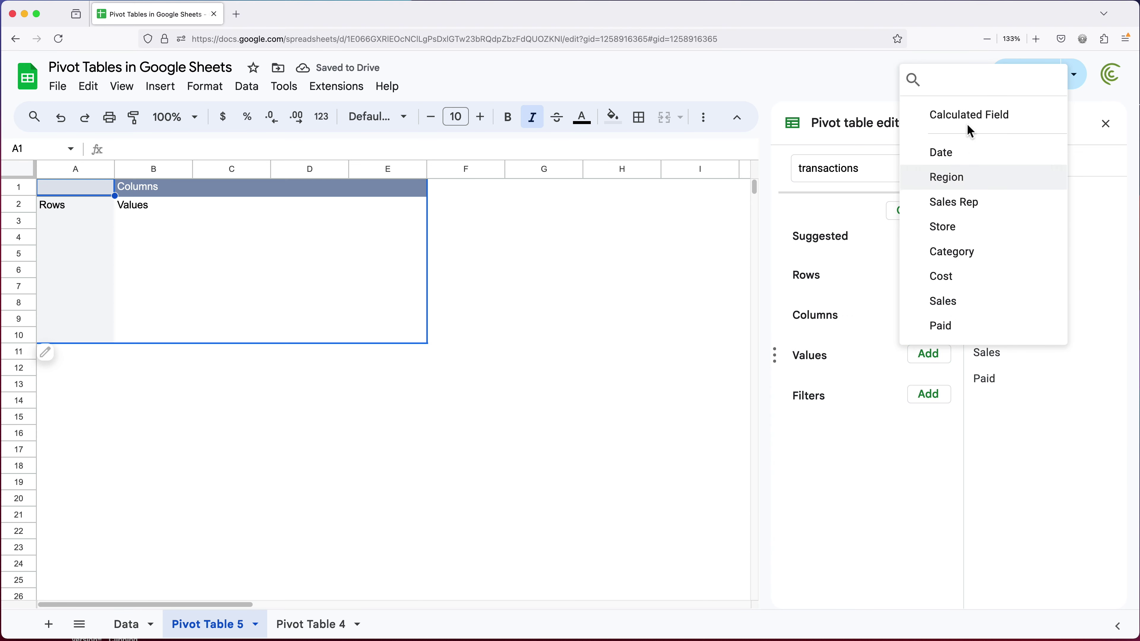
left_click(990, 308)
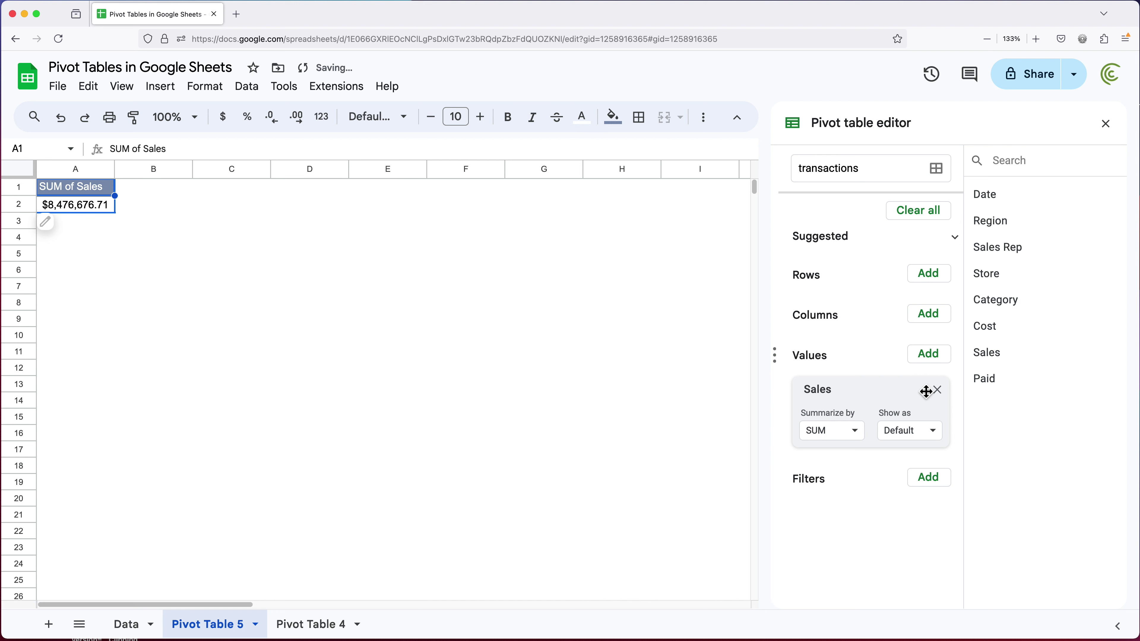
left_click(936, 280)
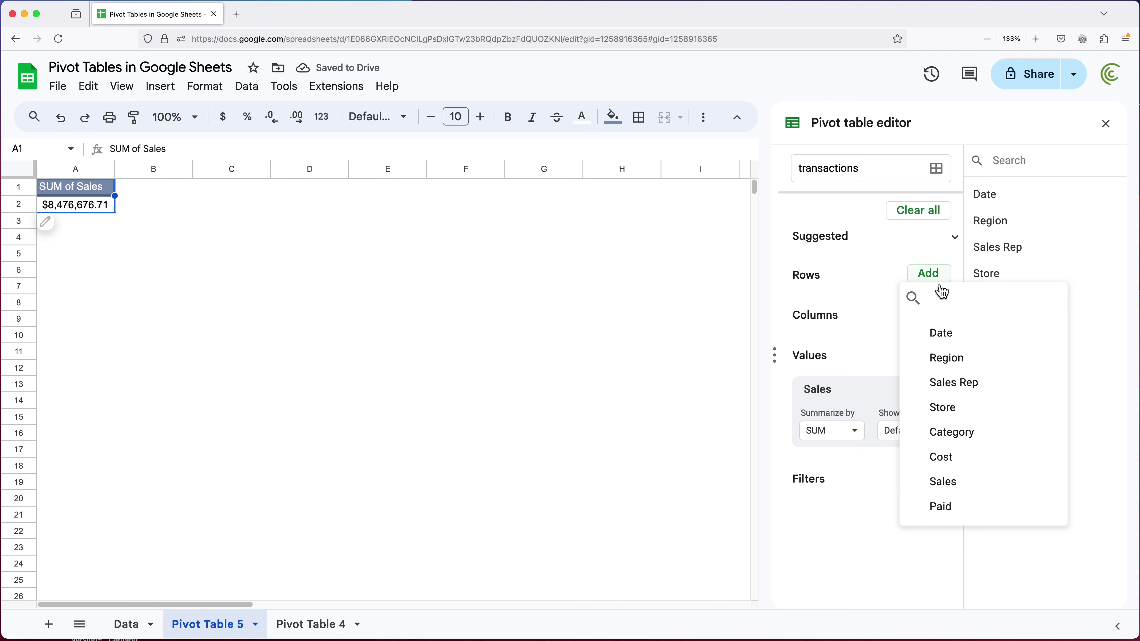
left_click(965, 359)
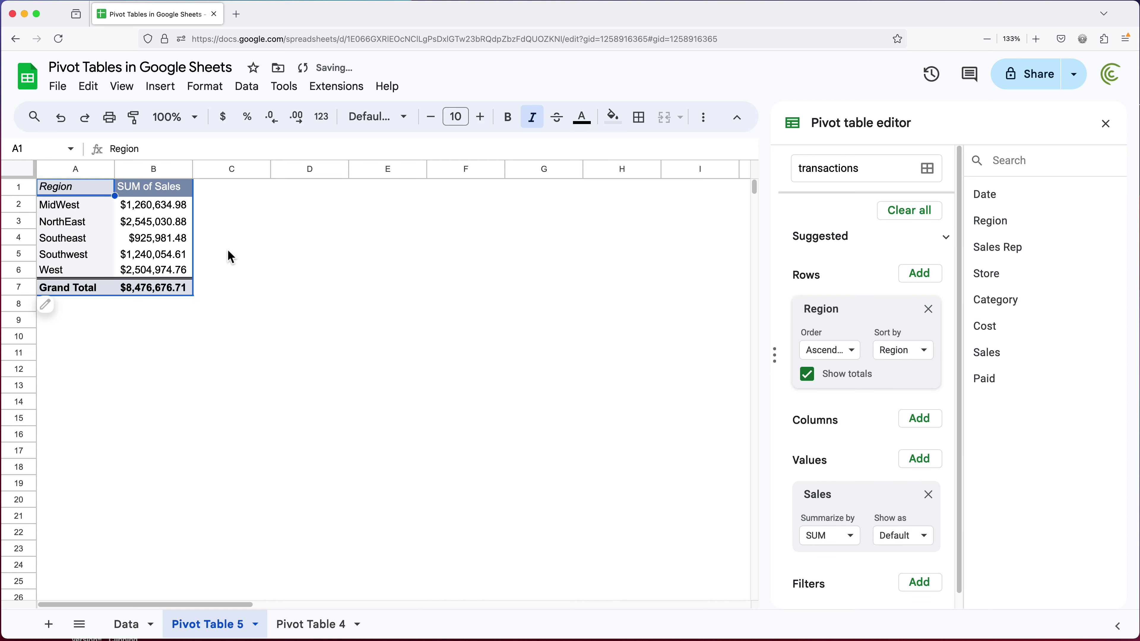
- Add Date as a row field grouped by Year and move Region from the rows to the columns
left_click(927, 283)
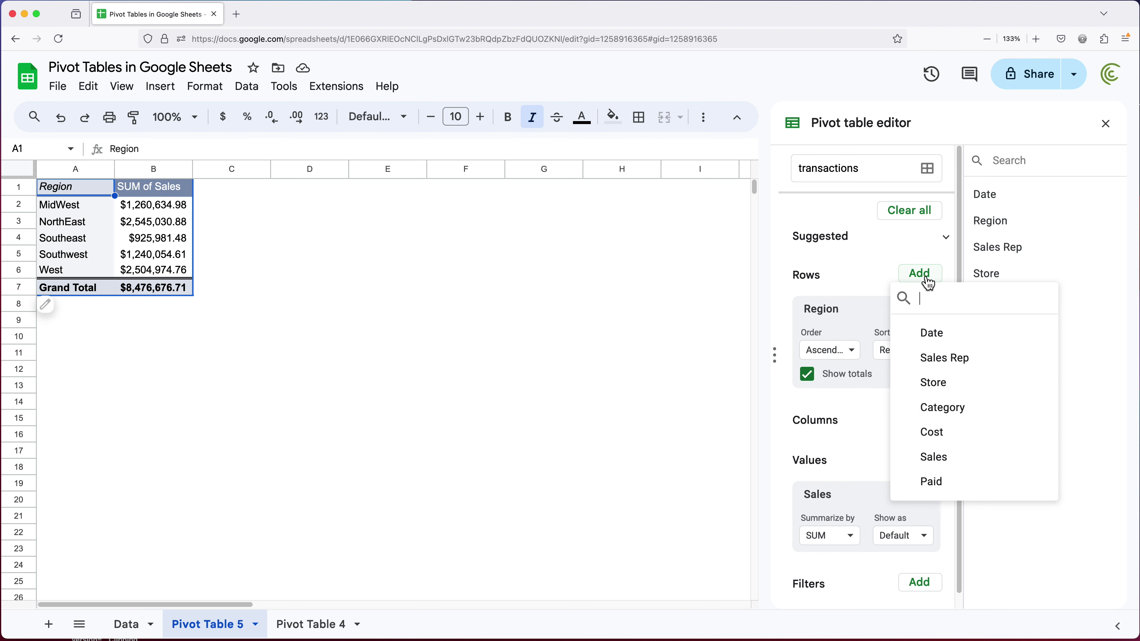
left_click(933, 334)
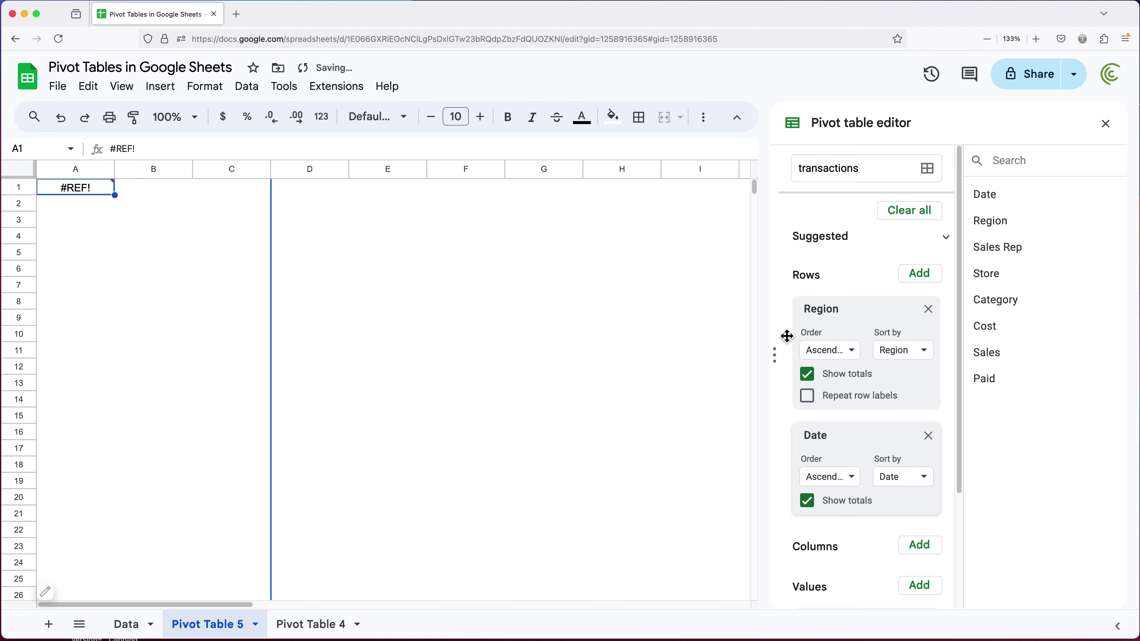
right_click(166, 221)
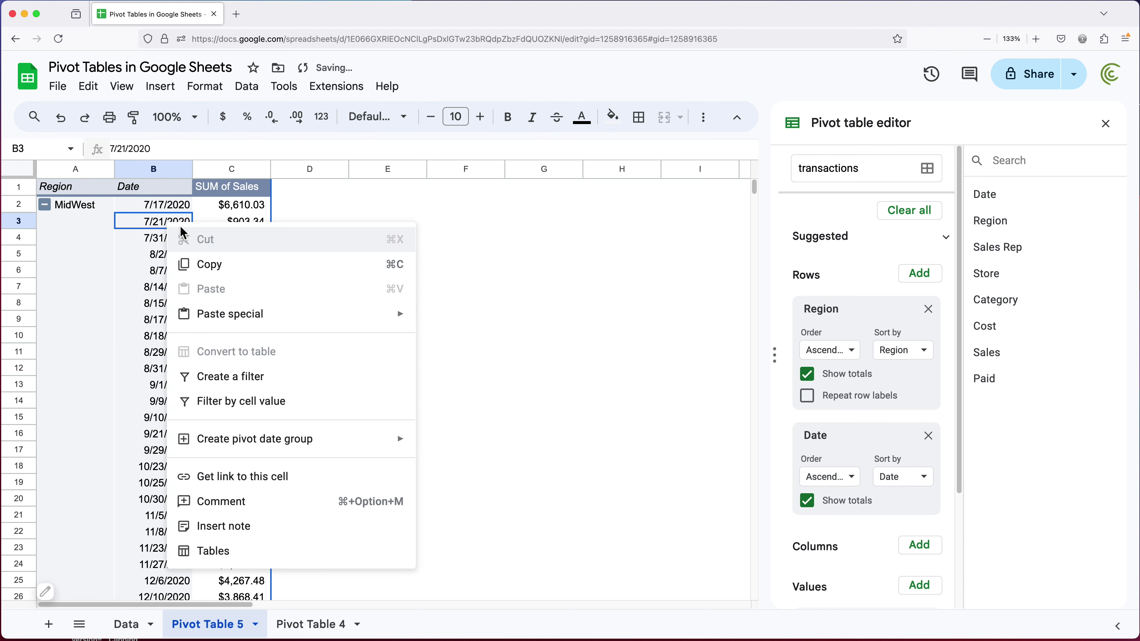
mouse_move(376, 455)
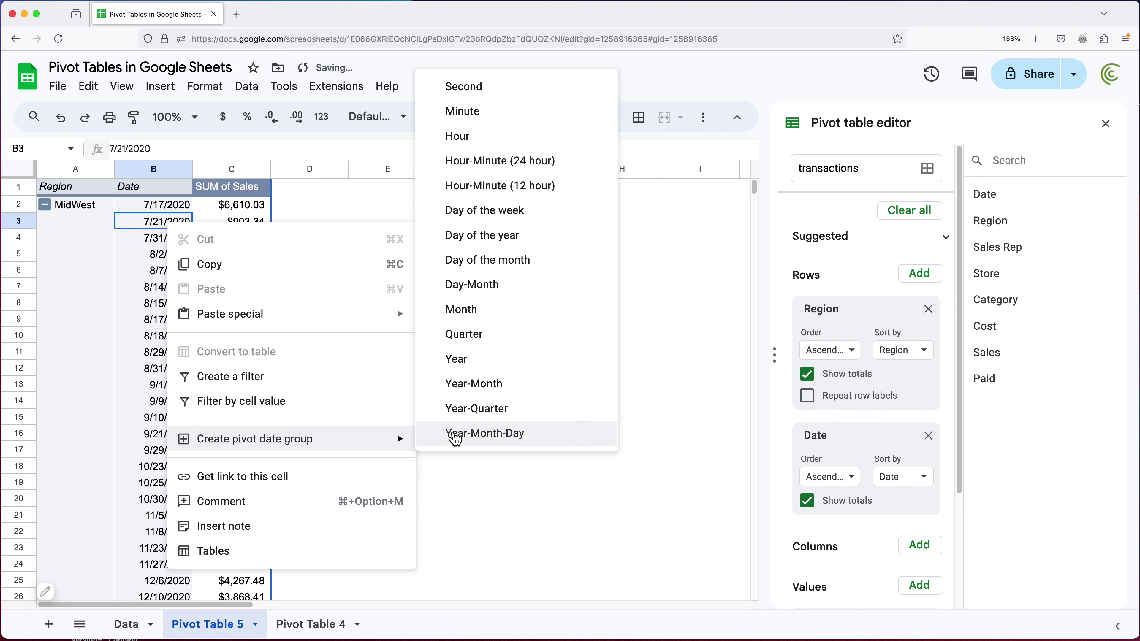
left_click(484, 363)
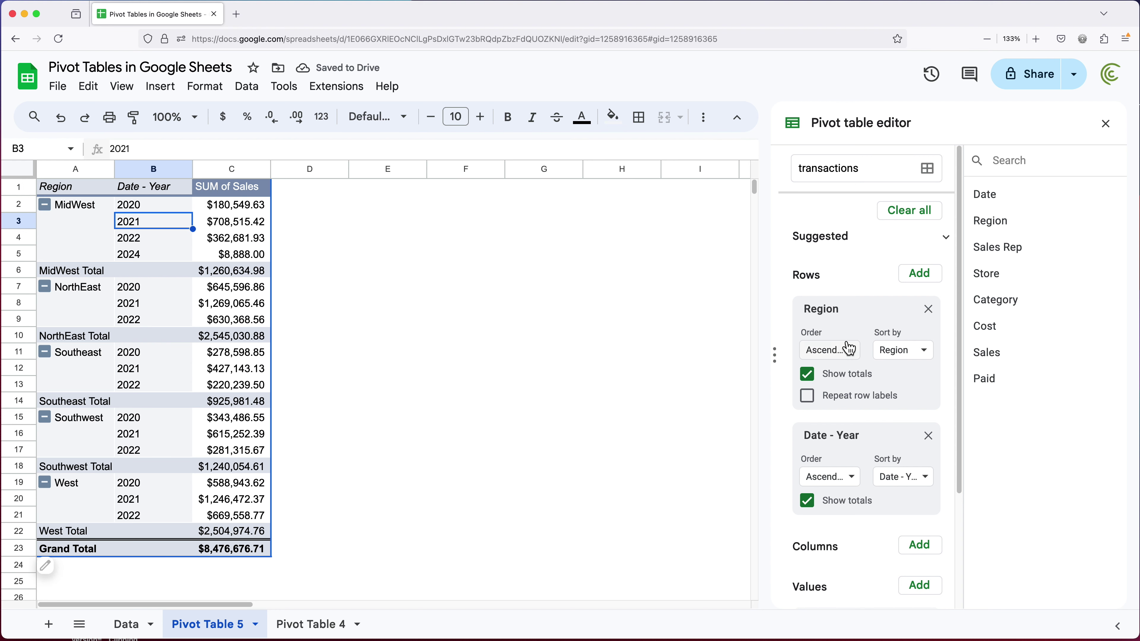
left_click_drag(846, 314, 841, 457)
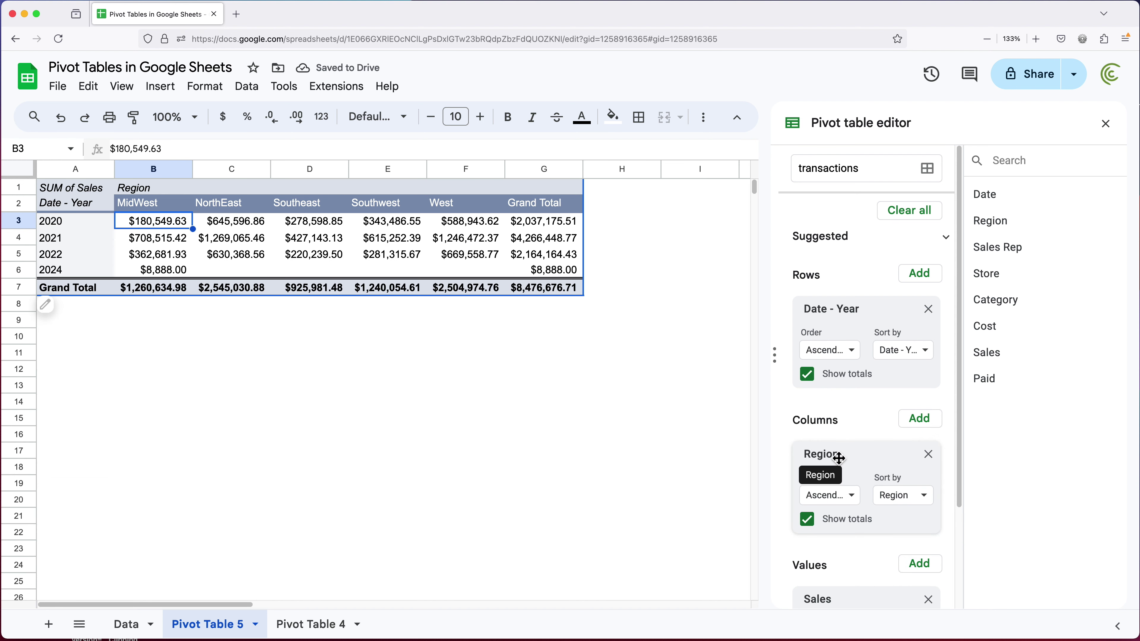
left_click(392, 242)
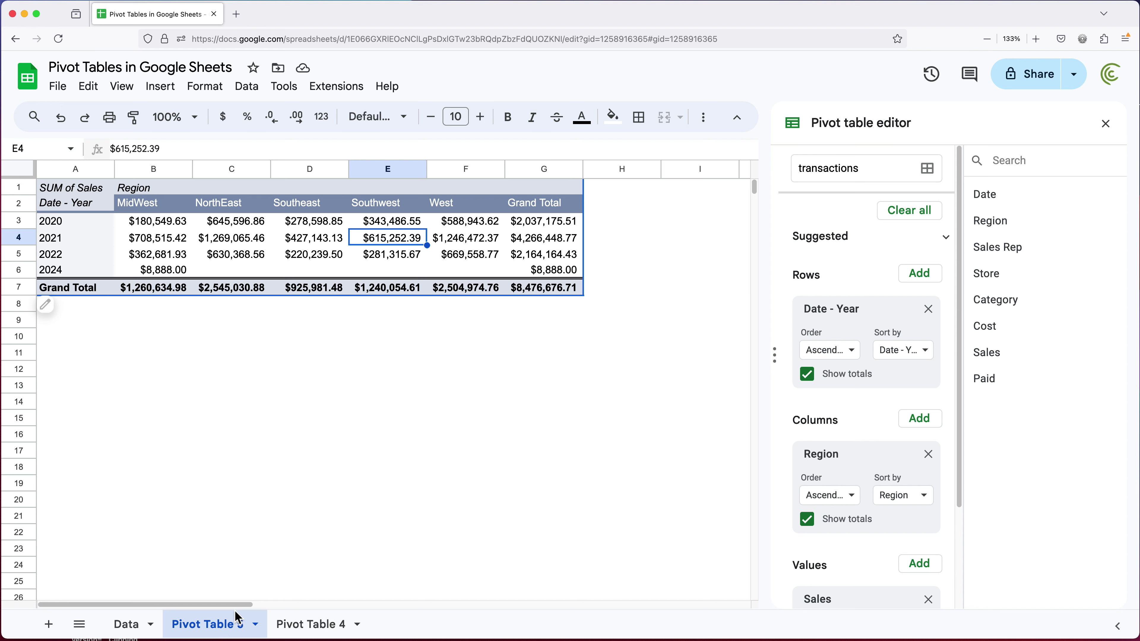
- Start a new record below the last row of the transactions table with the date 9/1/2025 in A1652
left_click(127, 625)
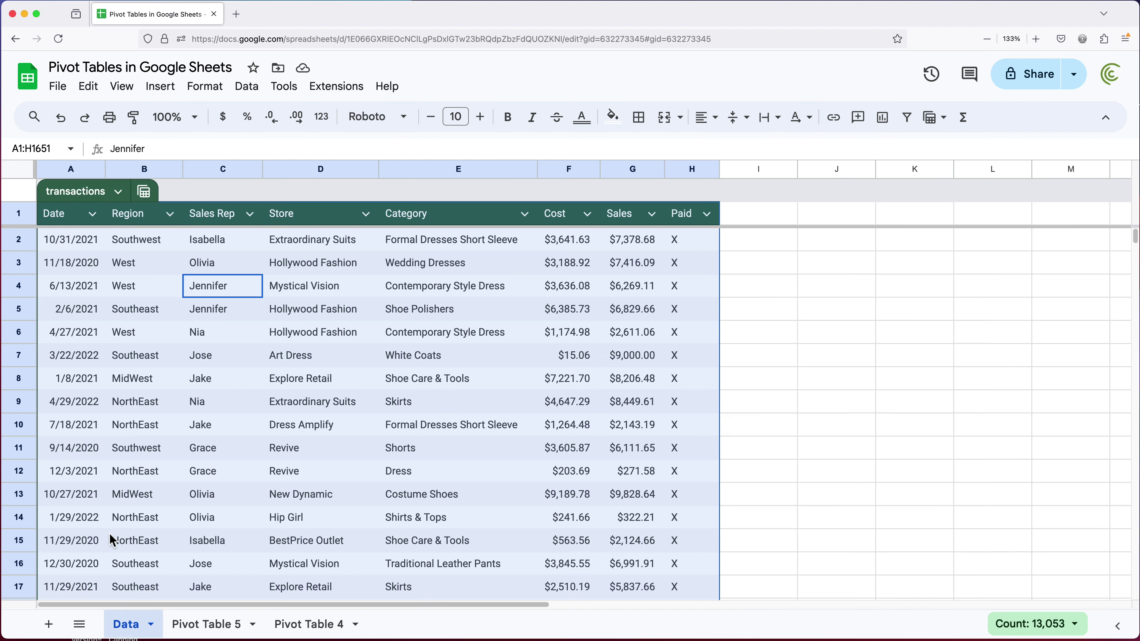
left_click(85, 429)
key("super+Down")
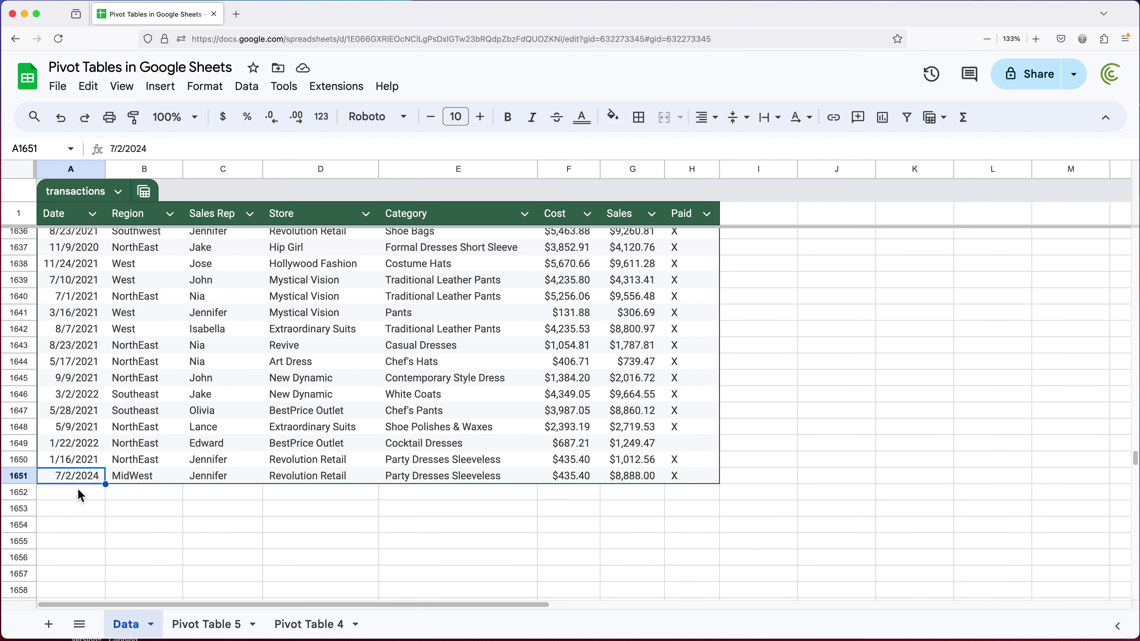
left_click(84, 491)
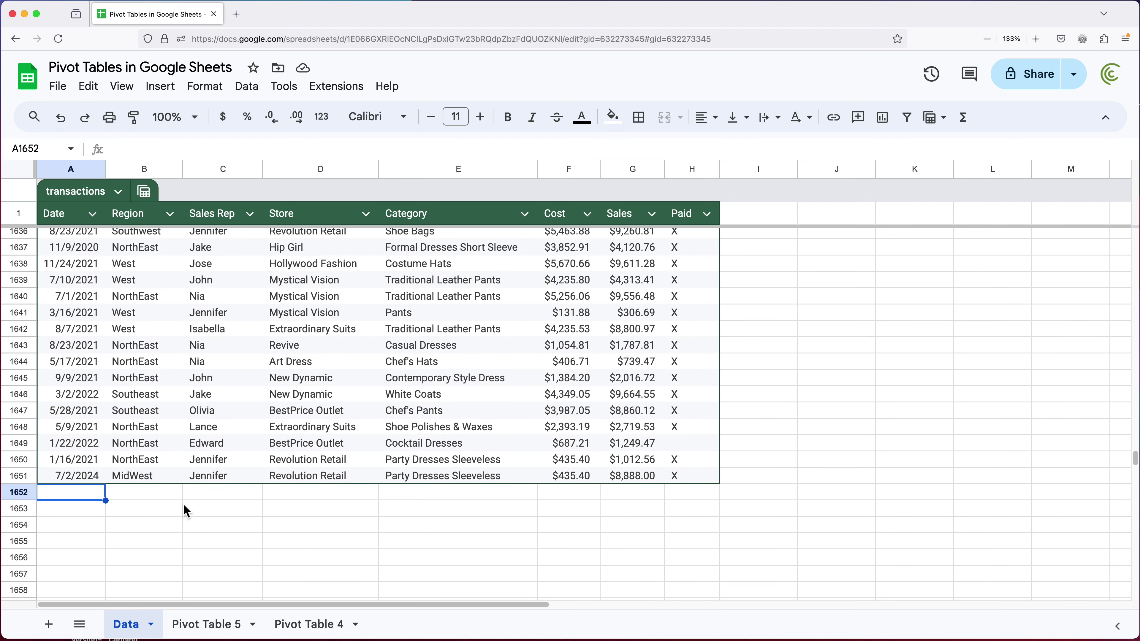
type("9/1/2025")
key("Tab")
- Fill the rest of the new record in row 1652 with a copy of the Region through Paid values from row 1650
left_click_drag(161, 463, 672, 461)
key("super+c")
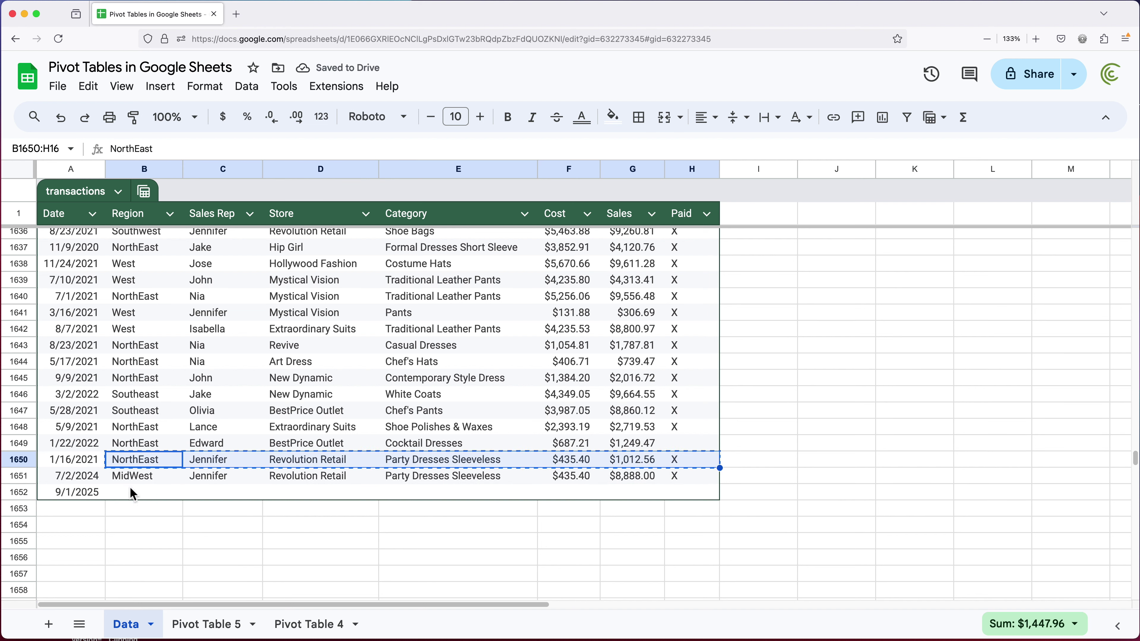
left_click(132, 493)
key("super+v")
- Set the new record's Sales value in G1652 to 7777 and check the pivot table on the Pivot Table 5 sheet
left_click(577, 493)
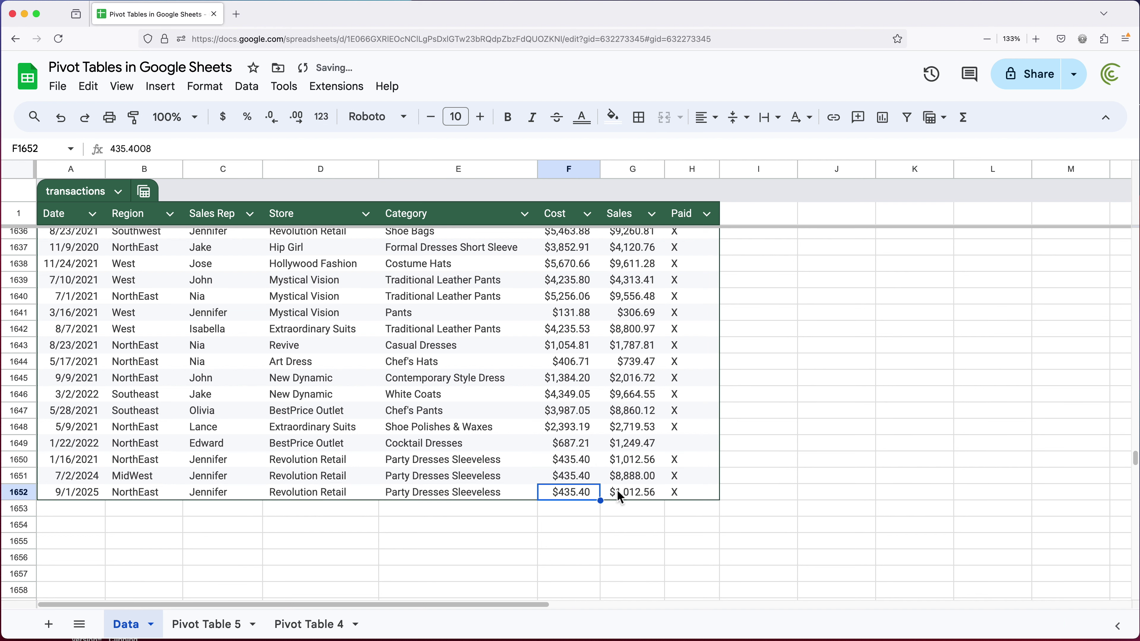
left_click(619, 493)
type("7777")
key("Return")
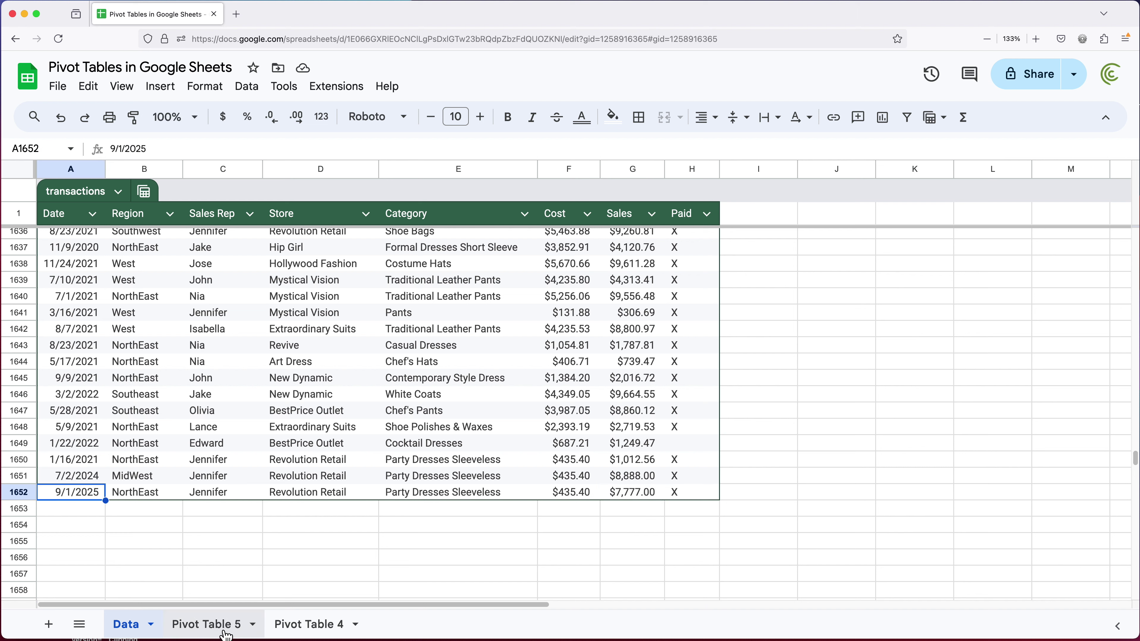
left_click(224, 631)
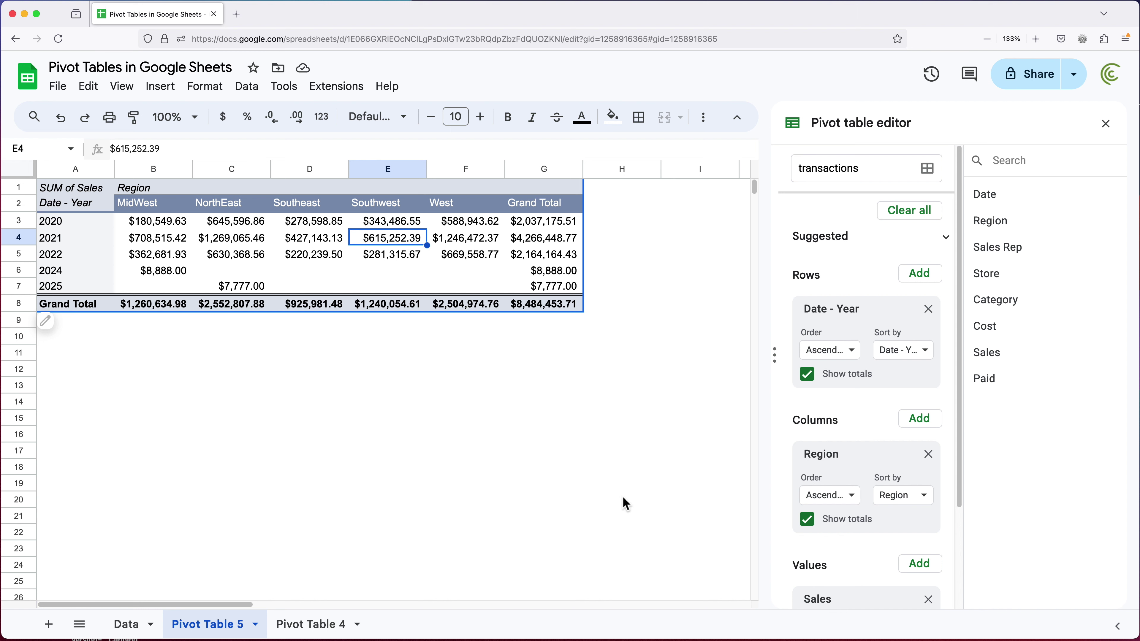
- Change the source range of the pivot table on the Pivot Table 4 sheet to the transactions table
left_click(318, 634)
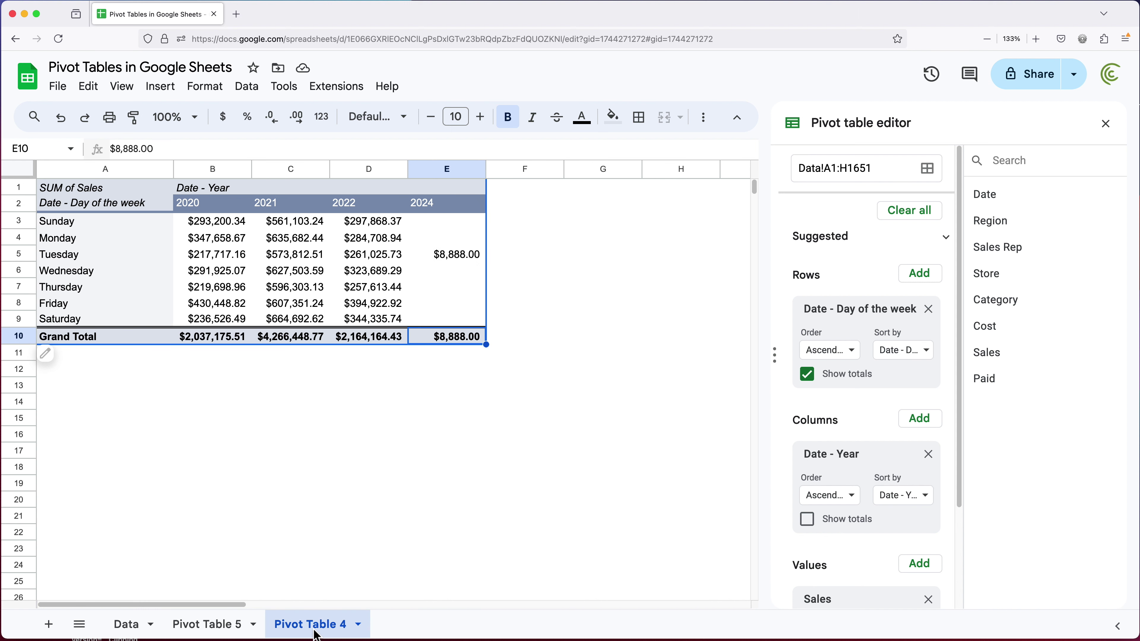
left_click(884, 173)
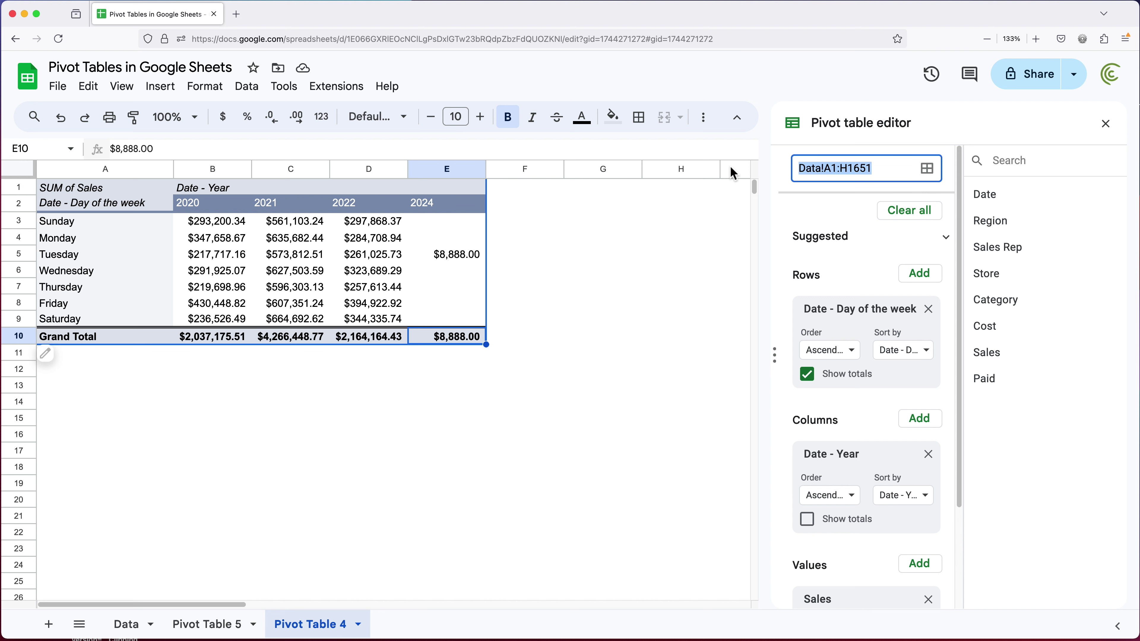
type("transactions")
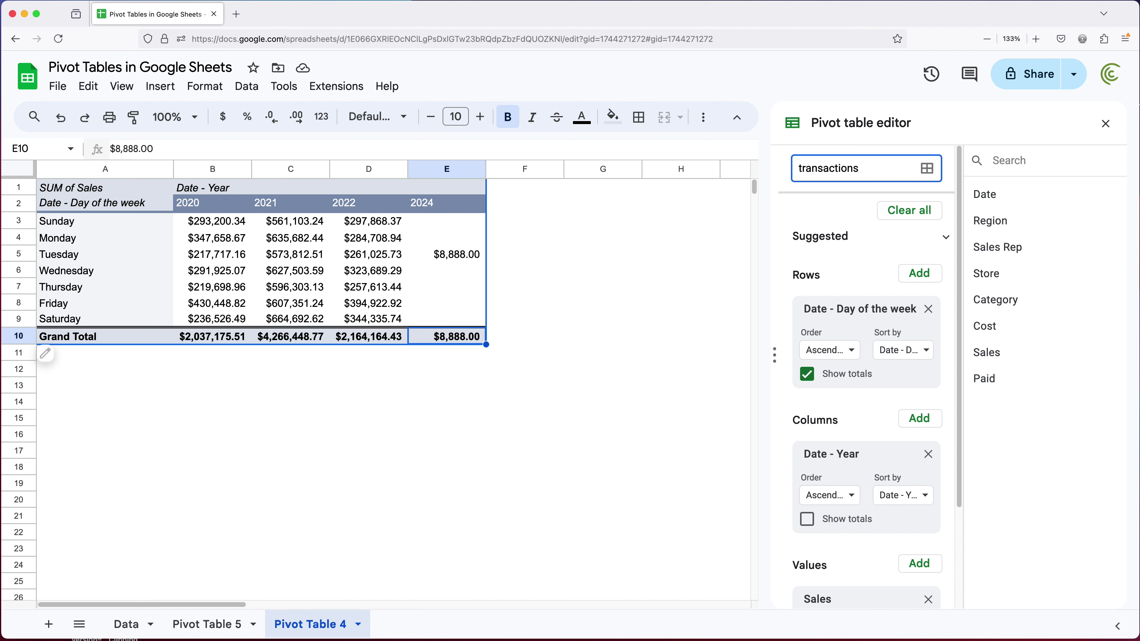
key("Return")
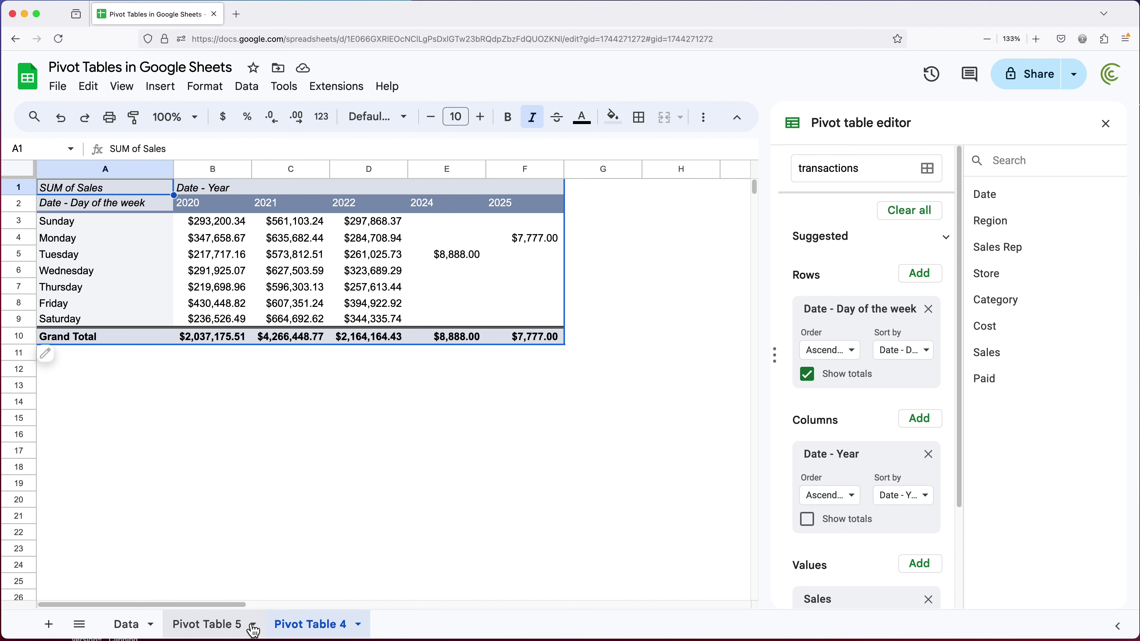
- Delete the Pivot Table 5 sheet from the spreadsheet
left_click(257, 633)
left_click(256, 625)
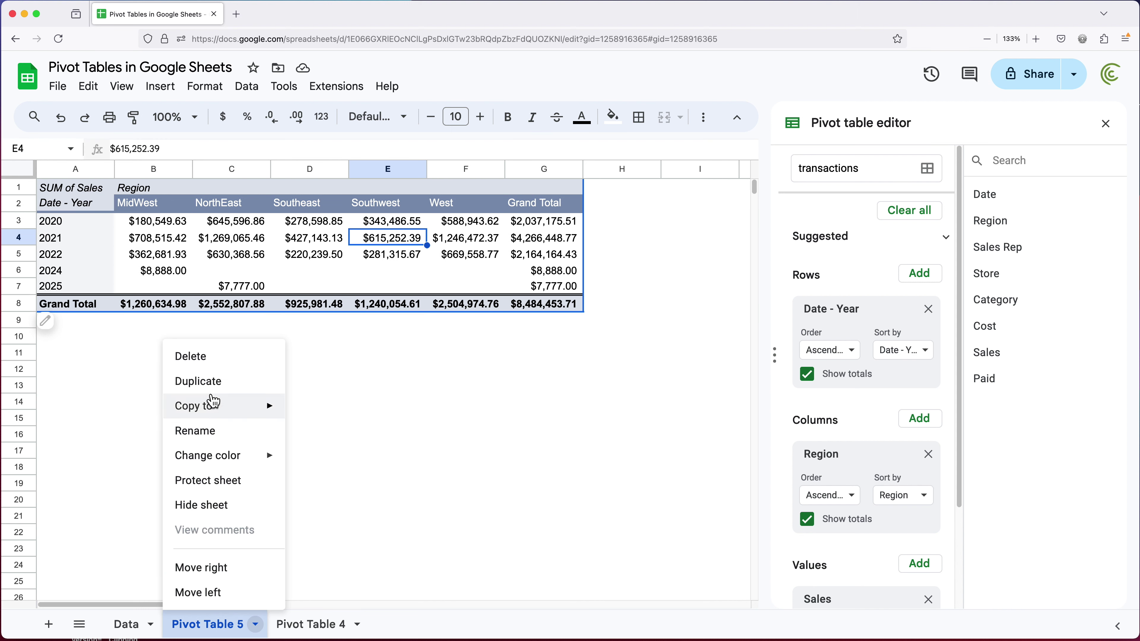
left_click(223, 358)
left_click(753, 381)
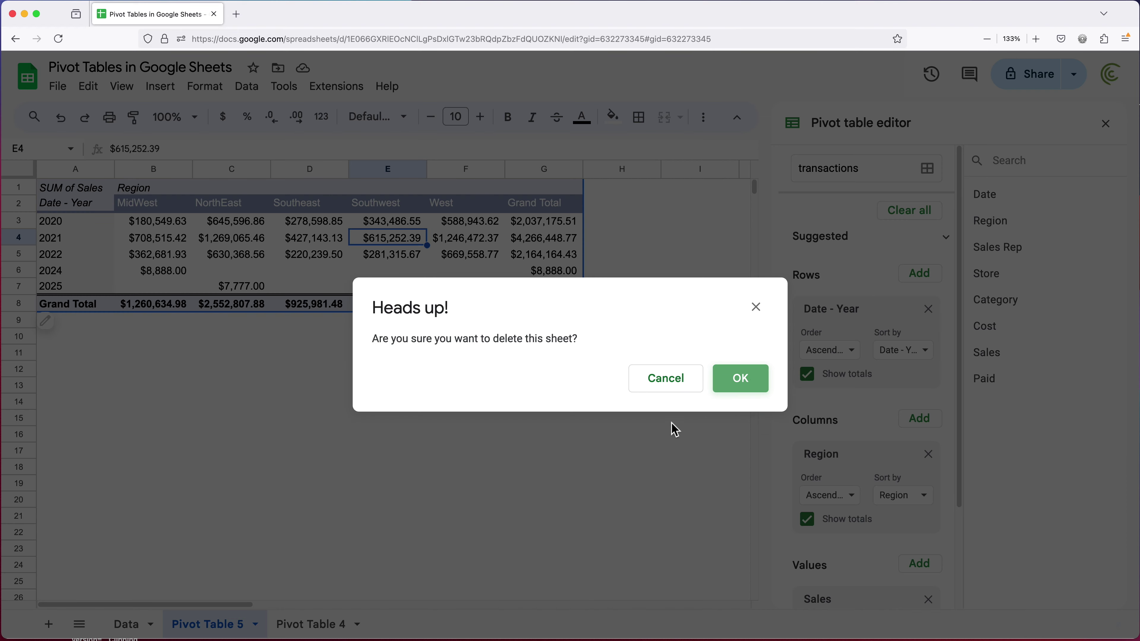
left_click(246, 395)
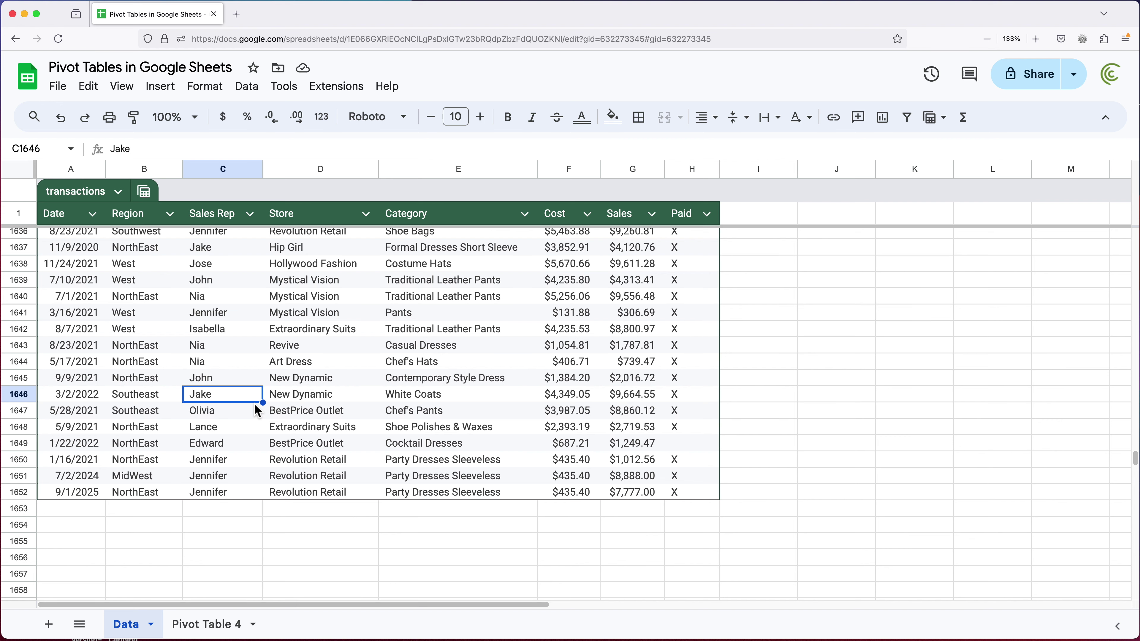
- Delete rows 1651 to 1653 from the Data sheet and check the updated pivot table on the Pivot Table 4 sheet
left_click(216, 626)
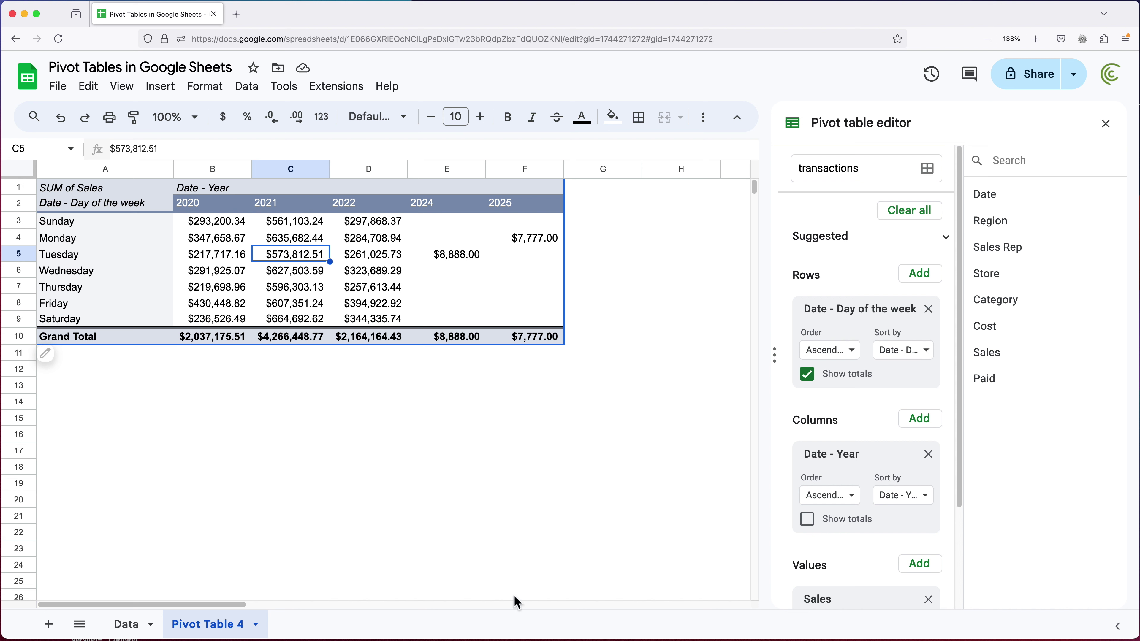
left_click_drag(419, 204, 539, 337)
left_click(510, 301)
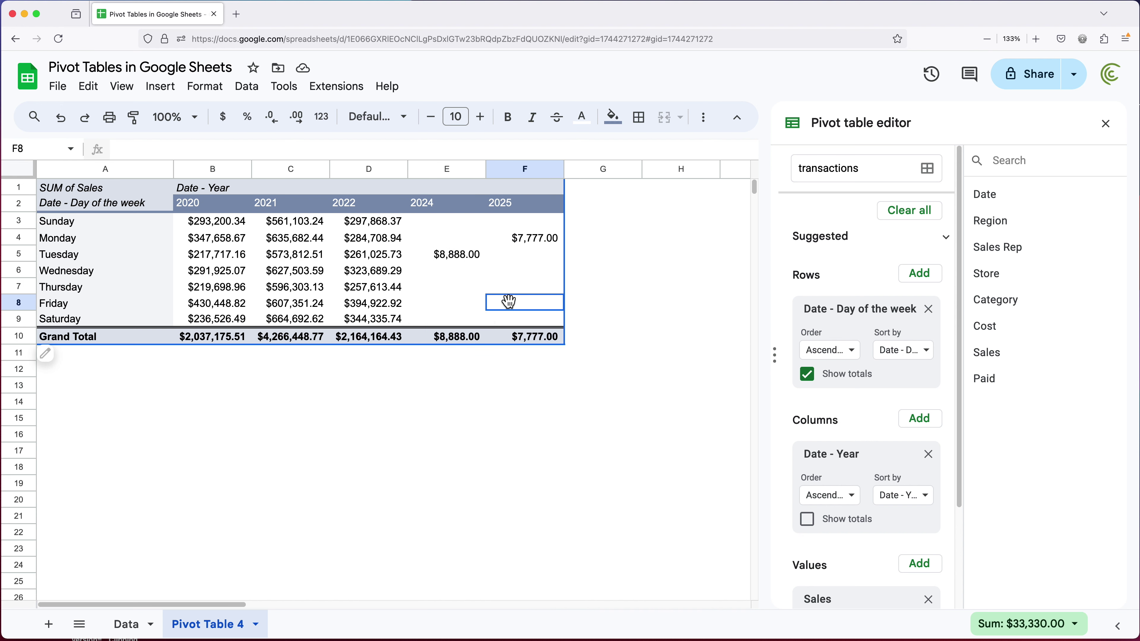
left_click(128, 625)
left_click_drag(18, 476, 17, 509)
right_click(20, 482)
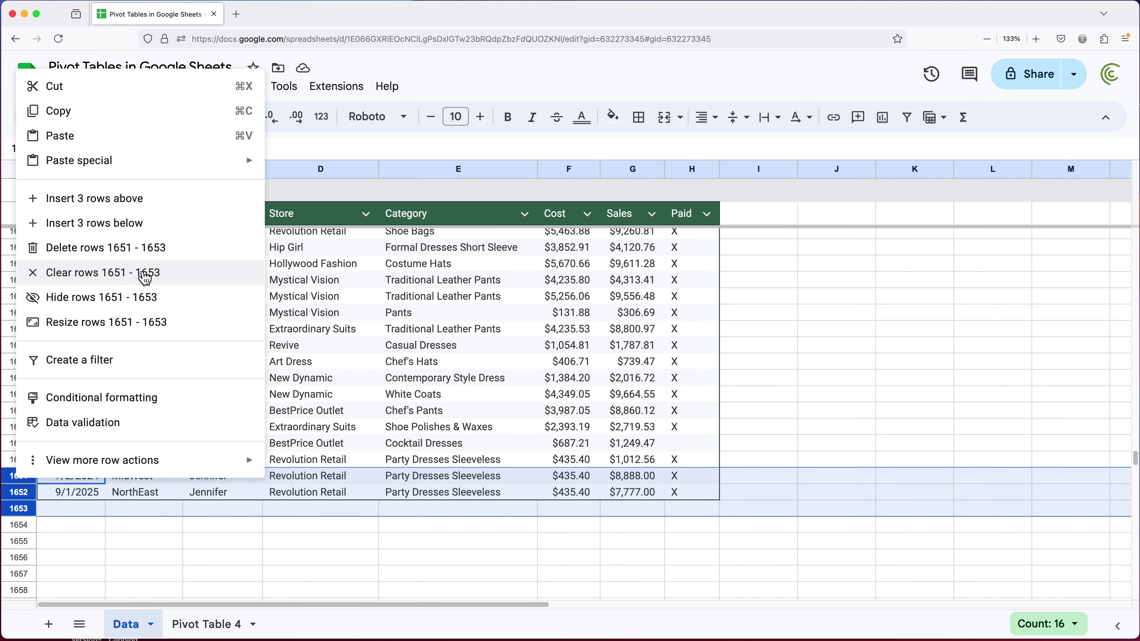
left_click(105, 247)
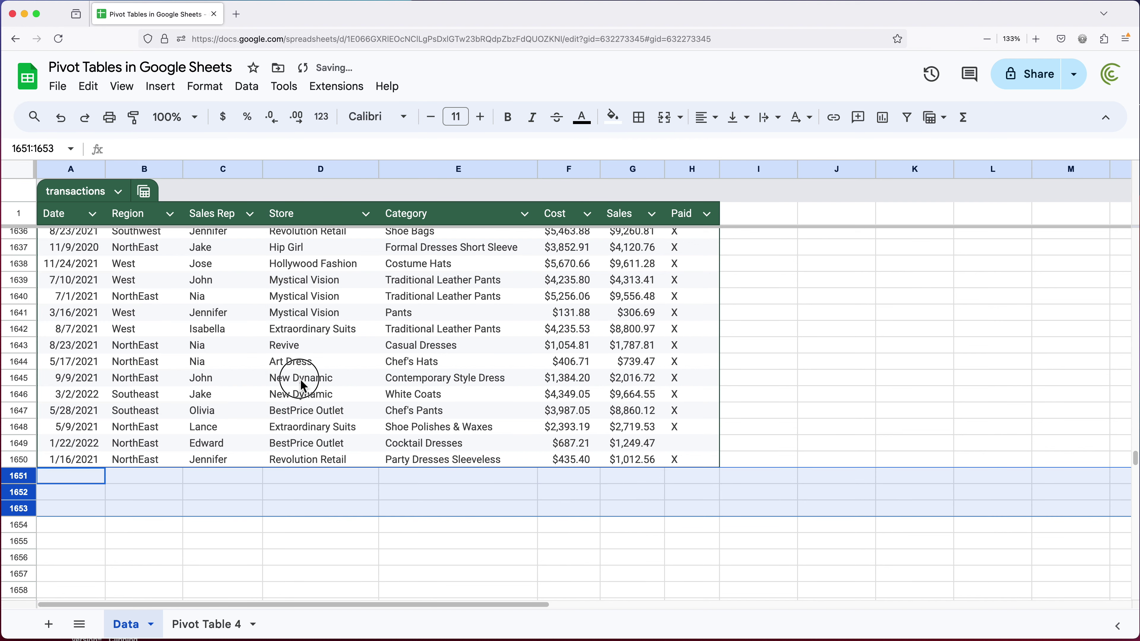
left_click(297, 377)
left_click(215, 631)
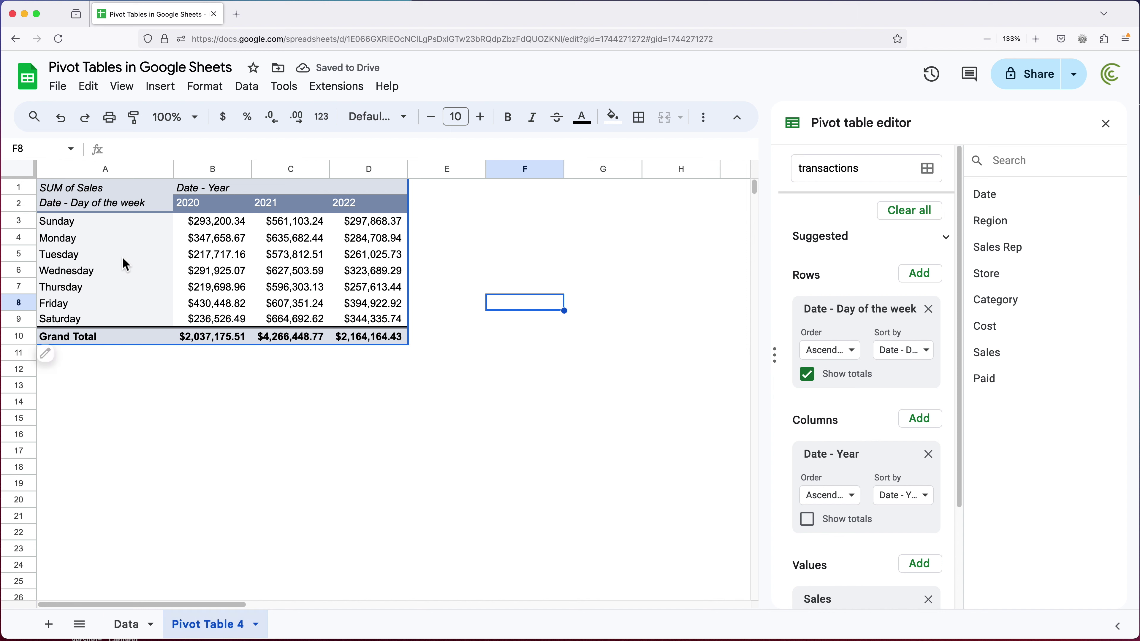
- Look through the available summary functions for the pivot table's Sales value
left_click(94, 192)
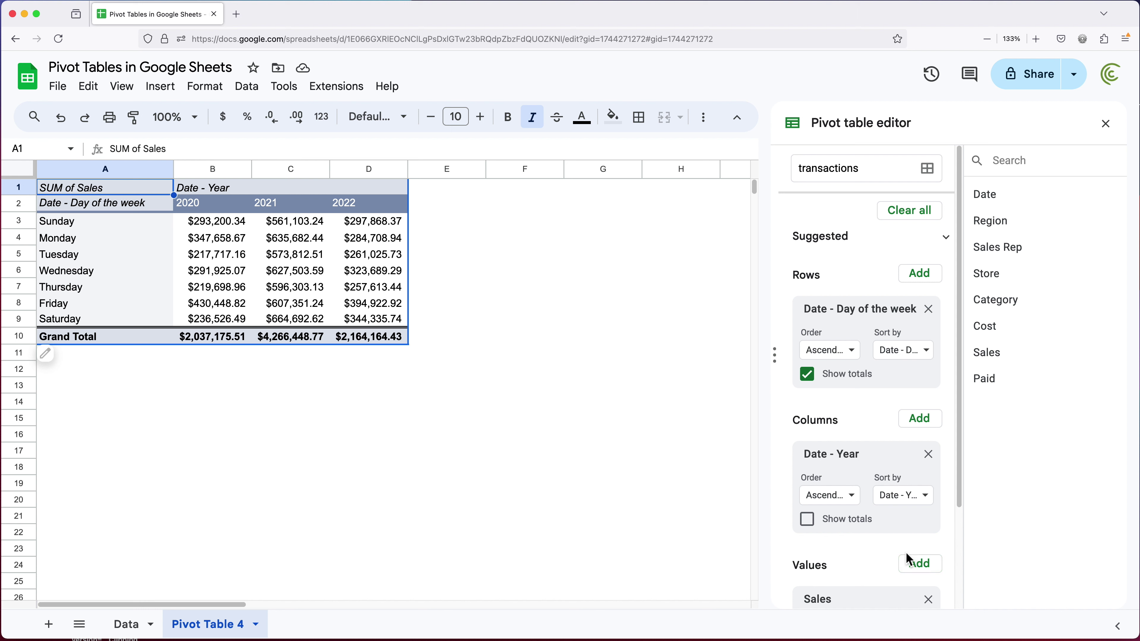
scroll(883, 548, "down", 3)
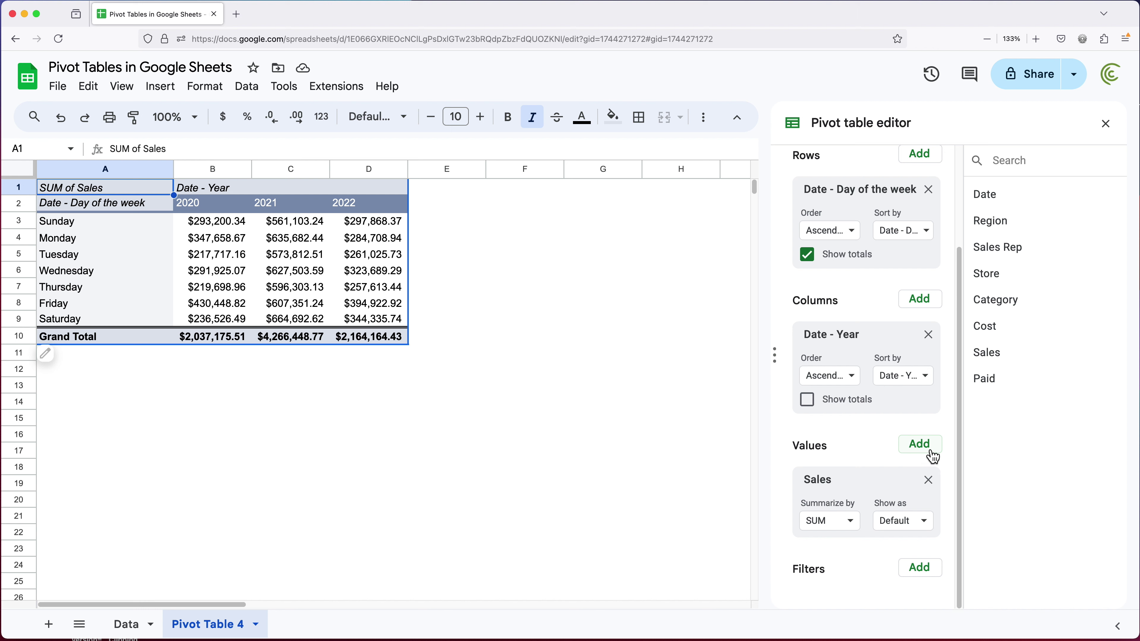
left_click(850, 522)
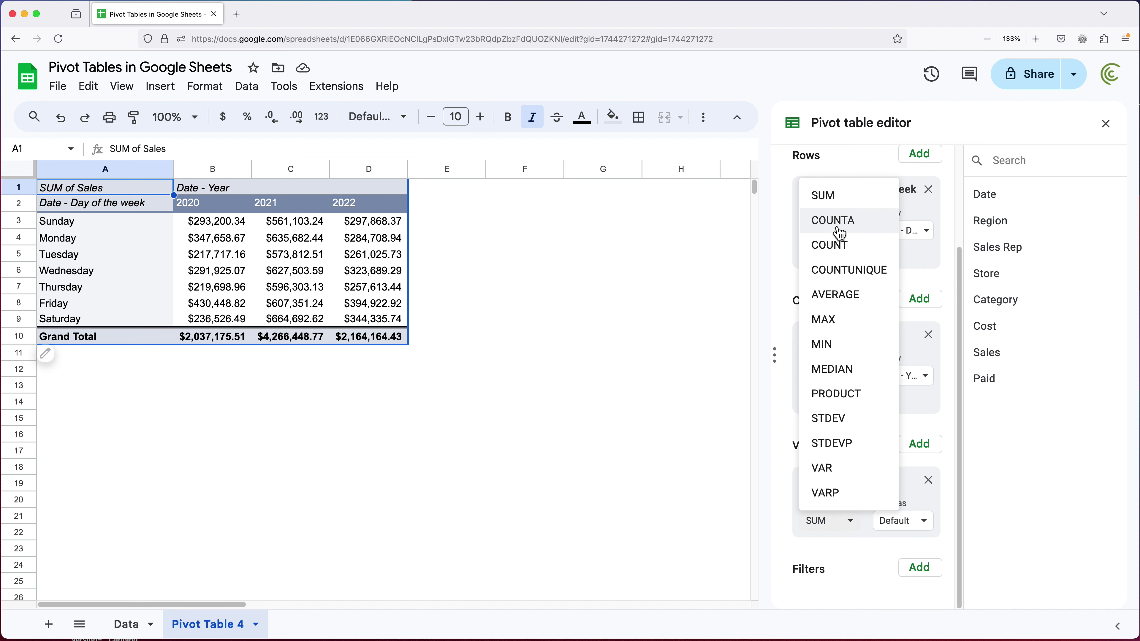
left_click(848, 171)
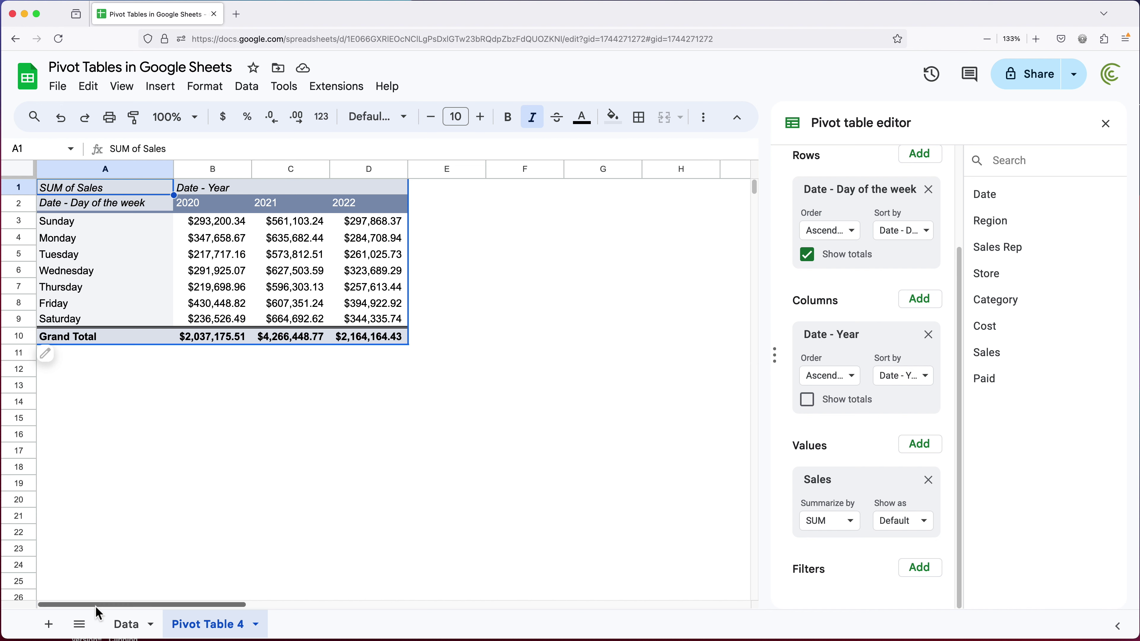
- Return to the first record of the transactions table on the Data sheet and examine its Sales value
left_click(135, 631)
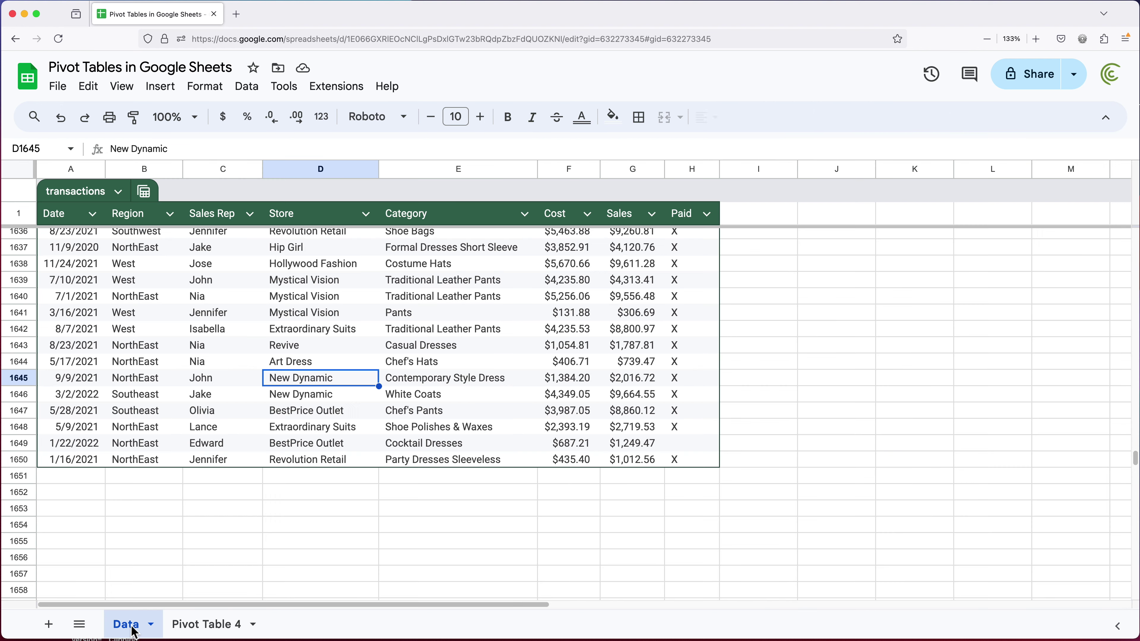
left_click(208, 349)
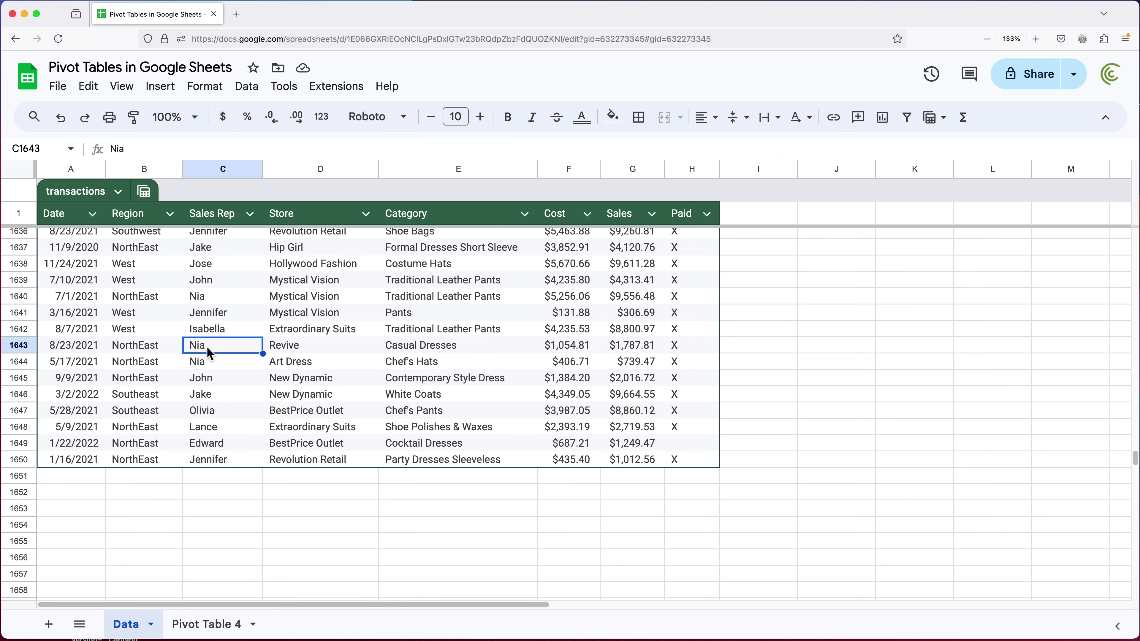
key("super+Up")
key("Down")
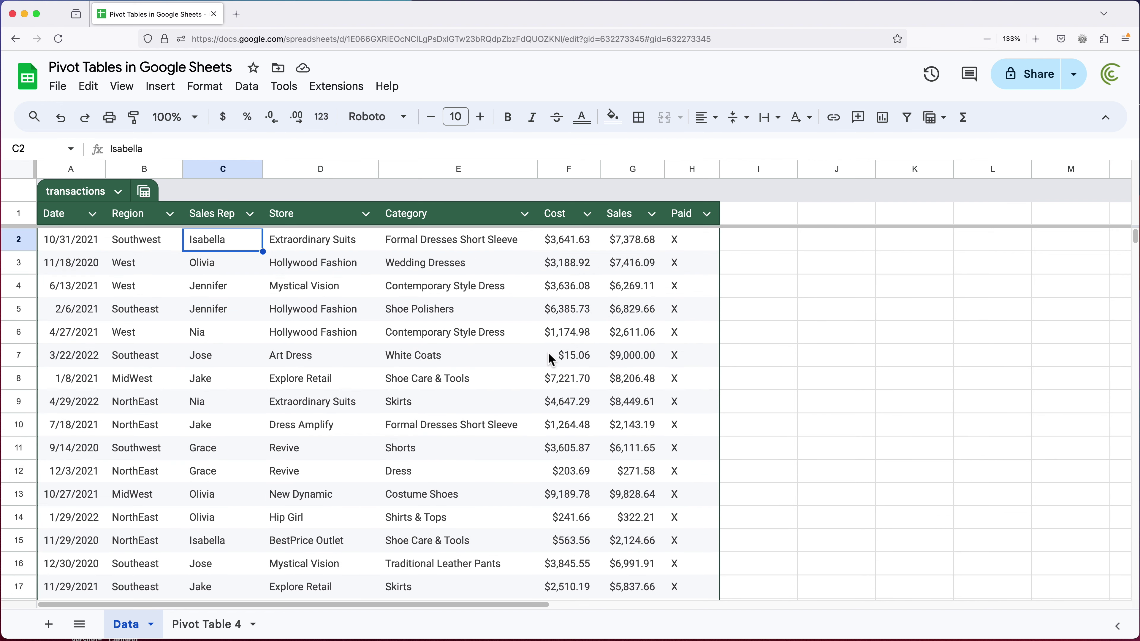
left_click(628, 243)
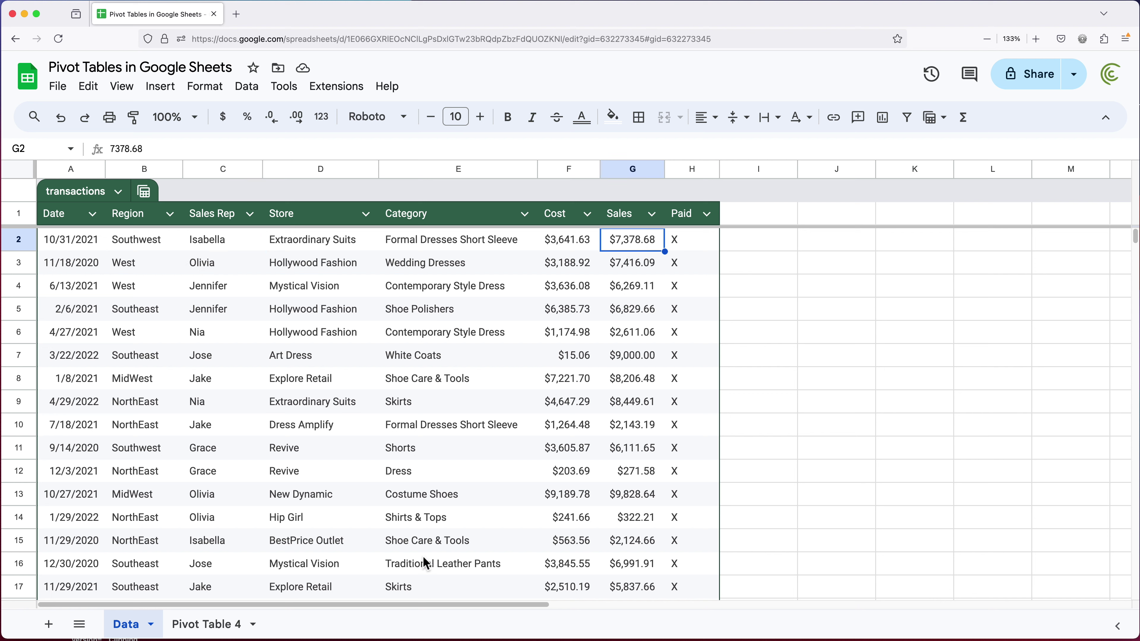
- Summarize the Sales value in Pivot Table 4 by COUNTA and show totals for the Date - Year columns
left_click(209, 629)
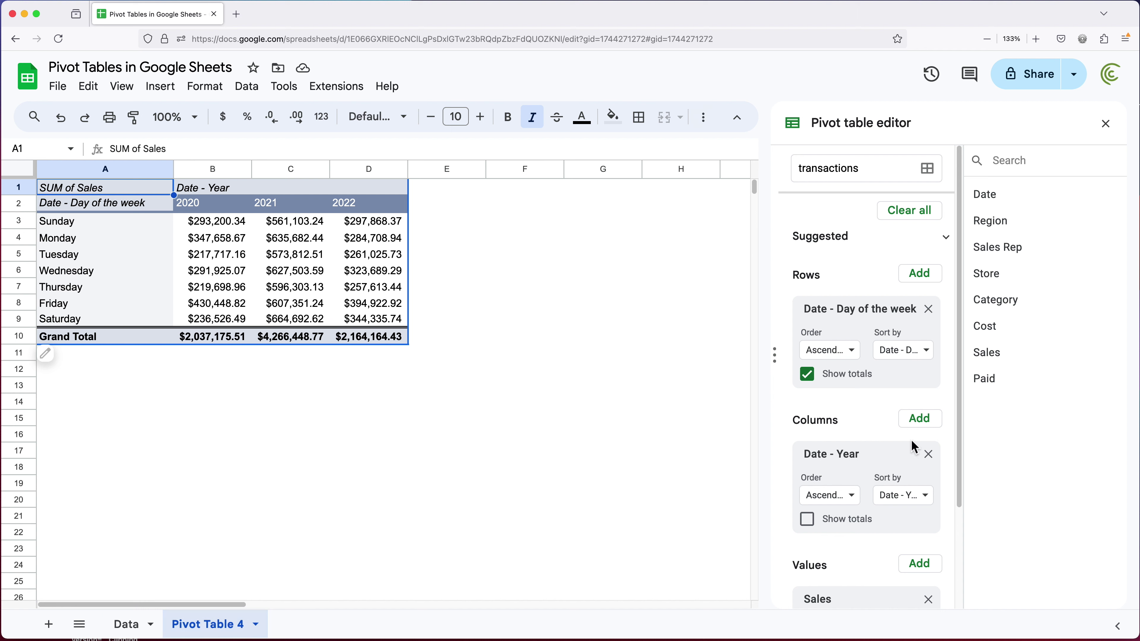
scroll(924, 427, "down", 3)
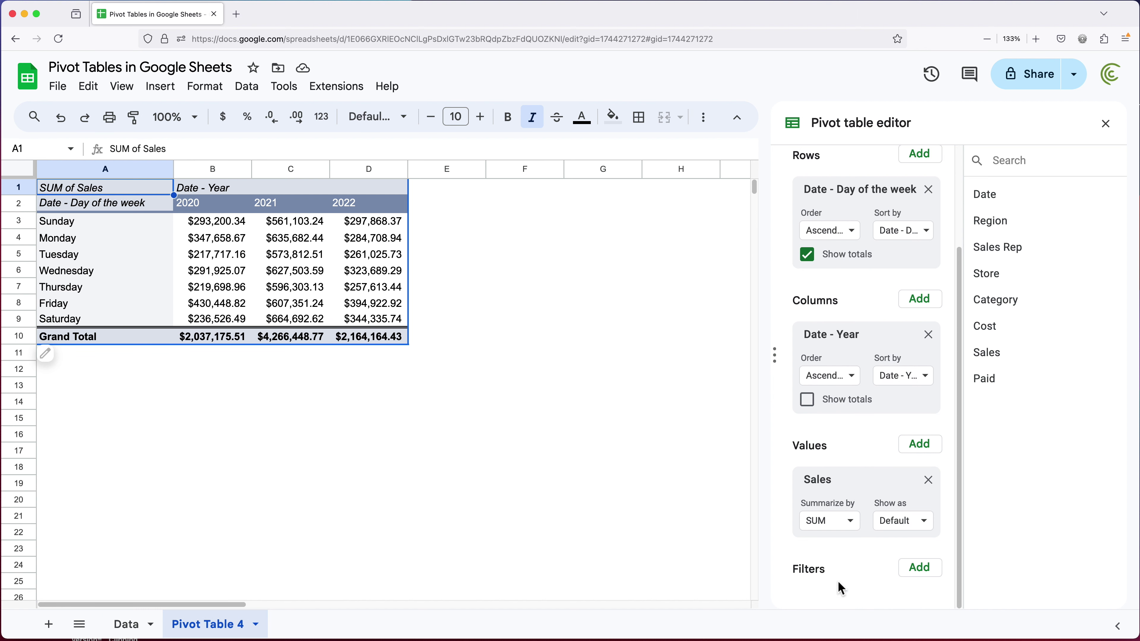
left_click(831, 525)
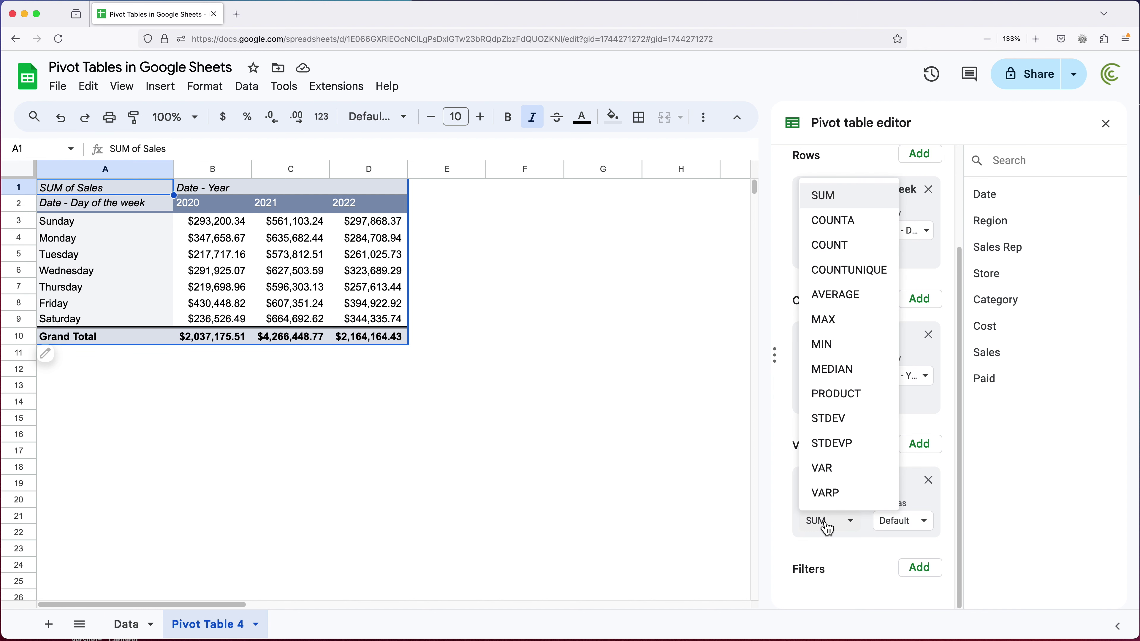
left_click(835, 231)
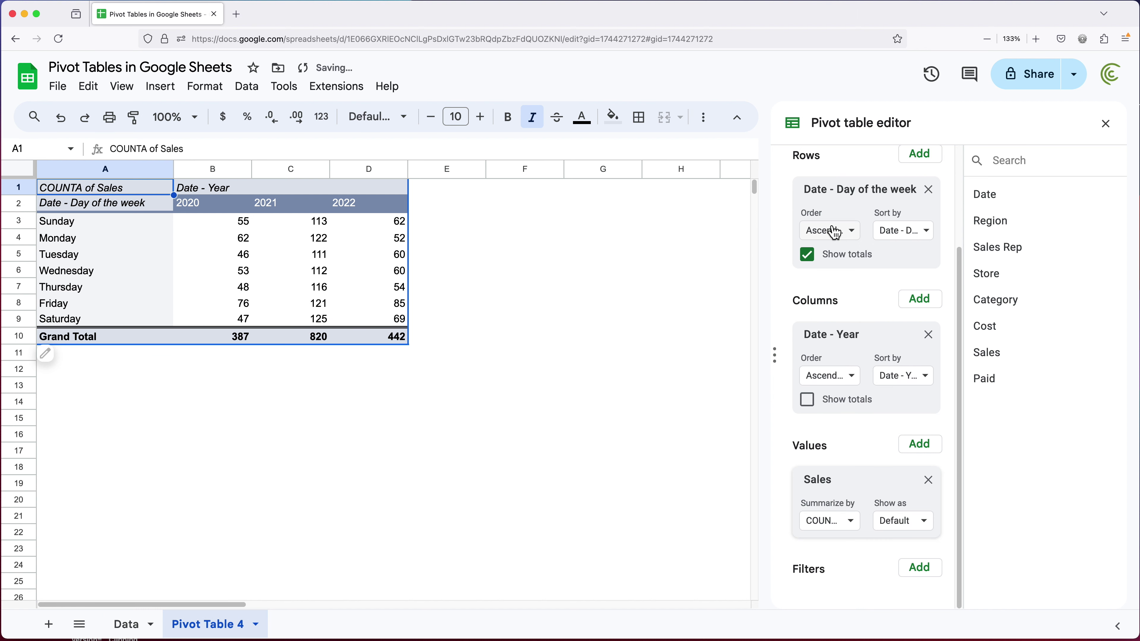
left_click(199, 221)
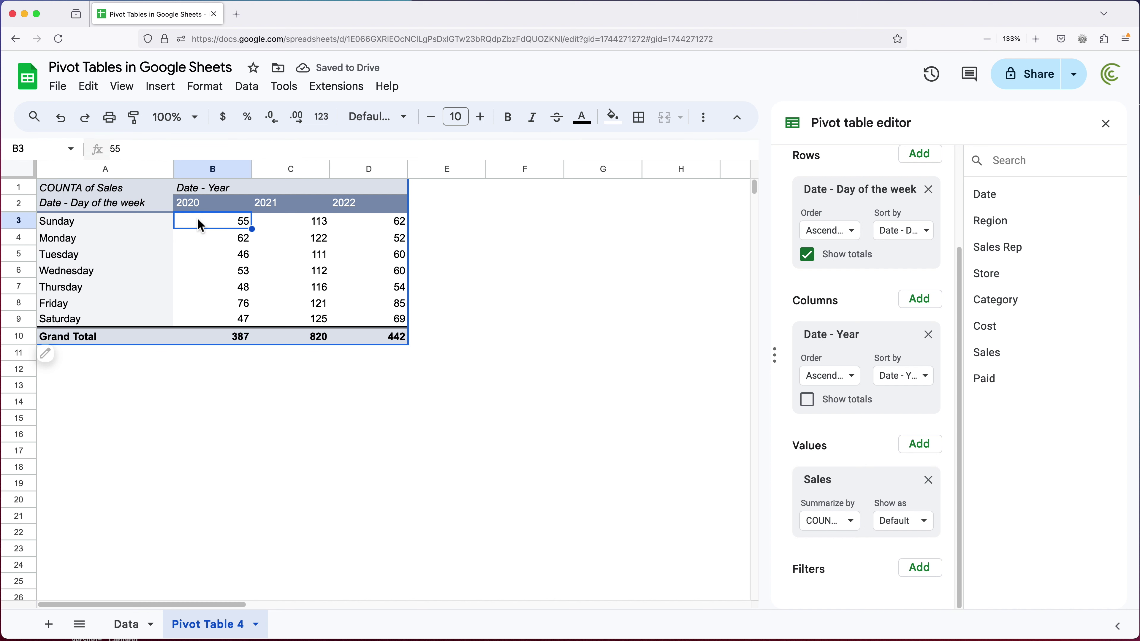
left_click(841, 408)
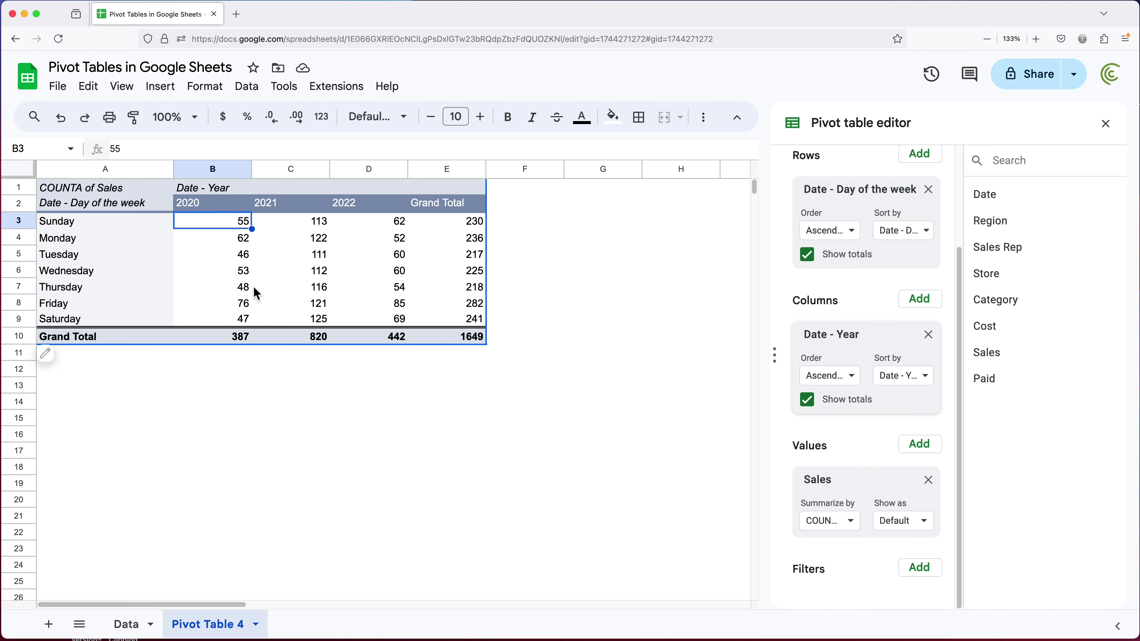
left_click(457, 337)
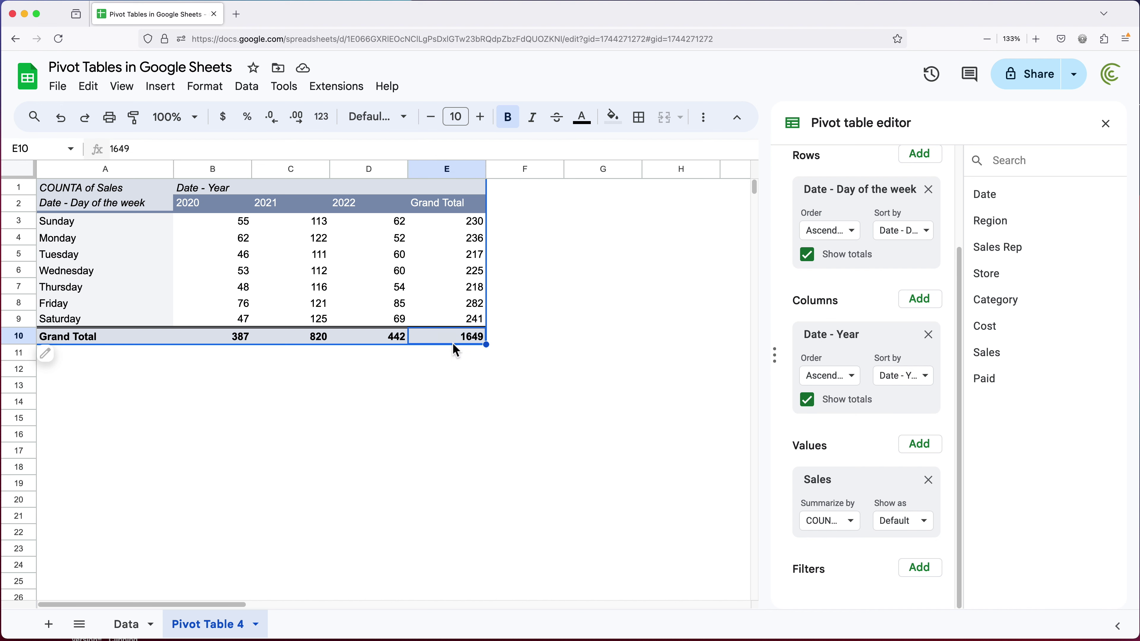
- Check the pivot table's grand total count against the header row, last row and Sales column of the transactions table
left_click(130, 629)
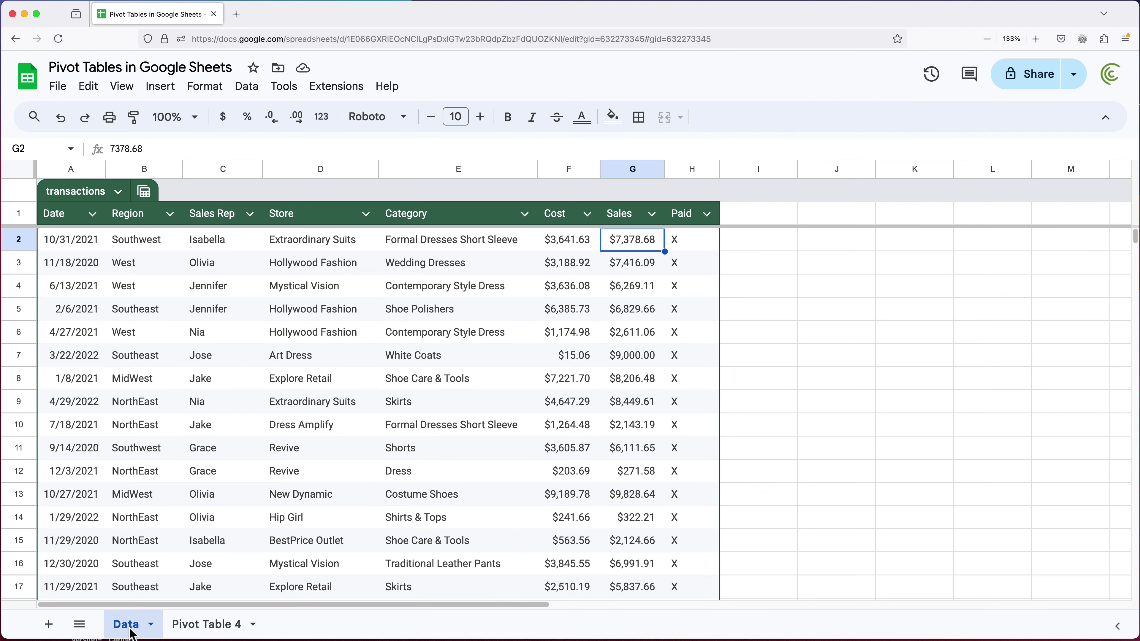
left_click(649, 332)
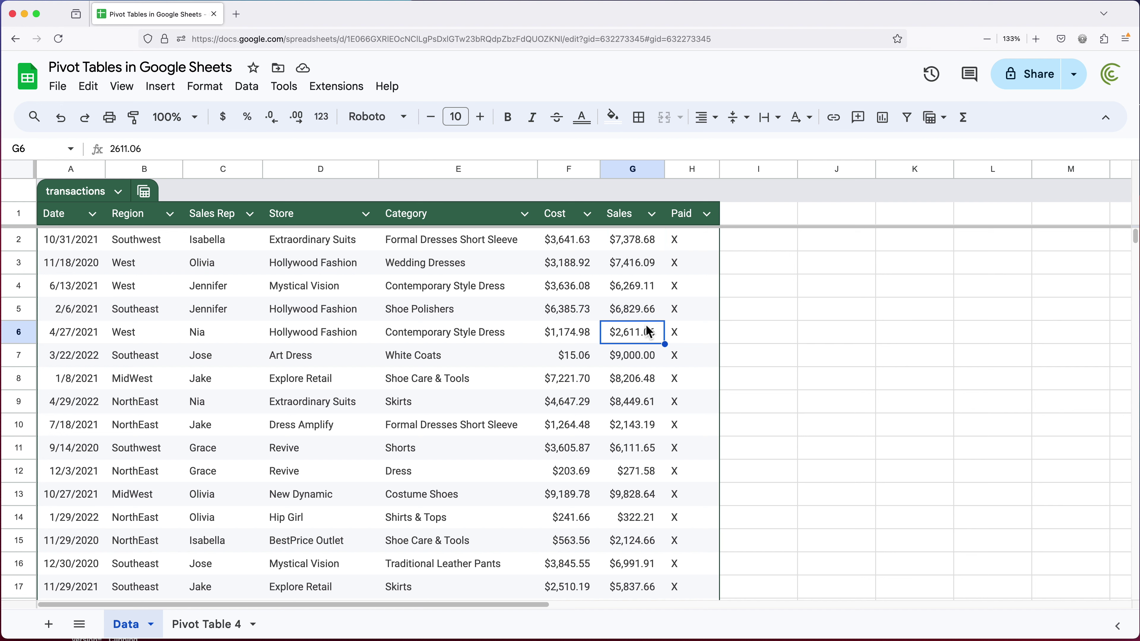
key("super+Down")
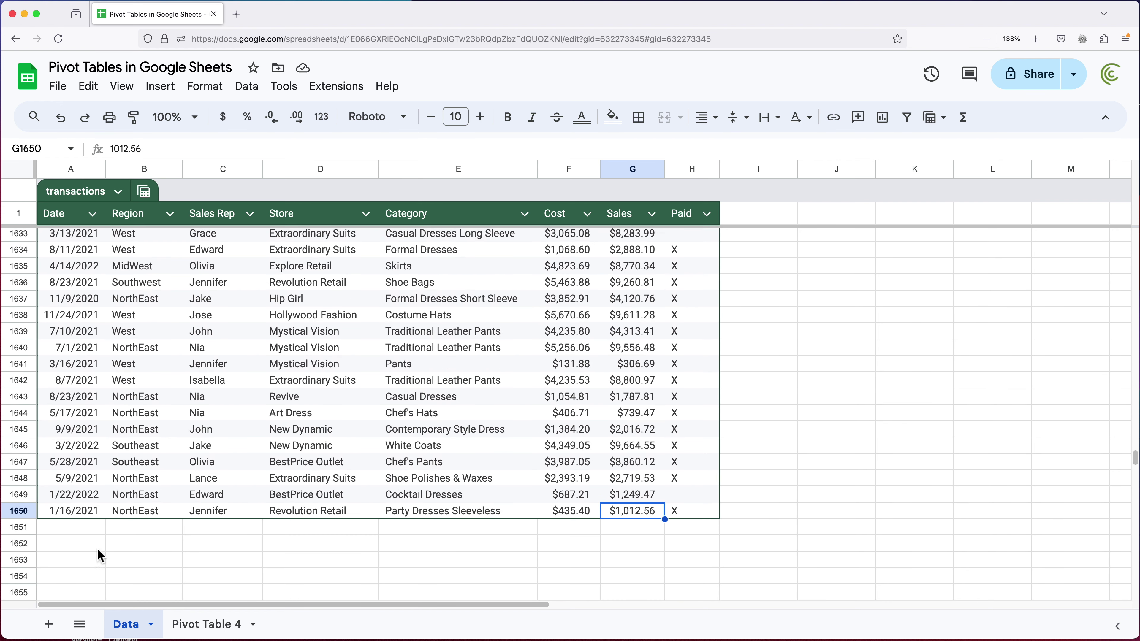
left_click(21, 513)
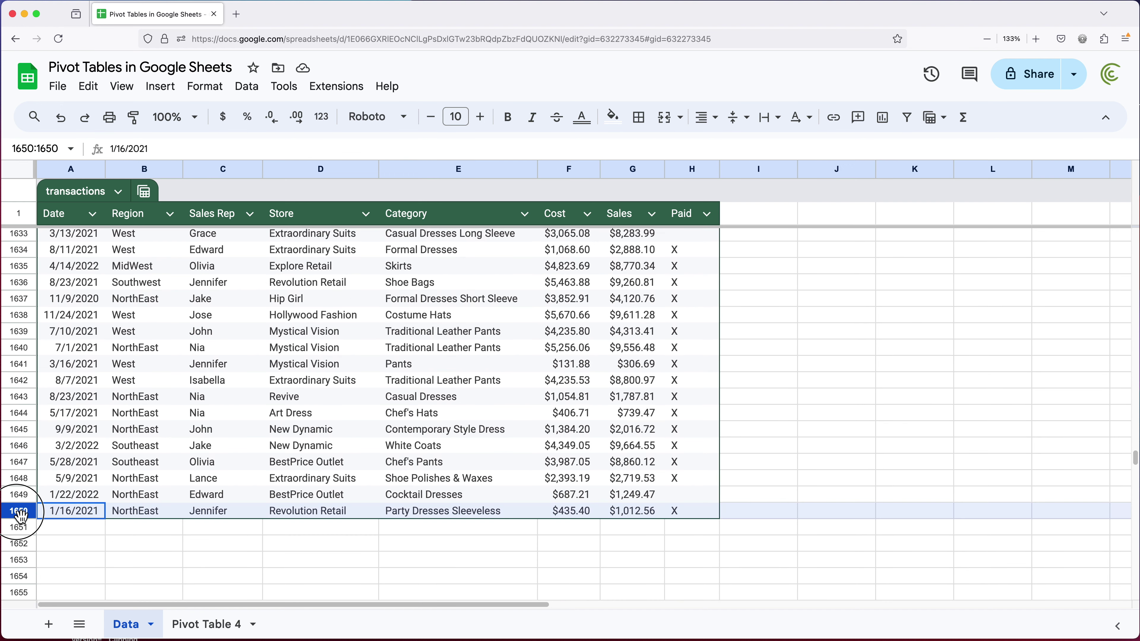
left_click(17, 214)
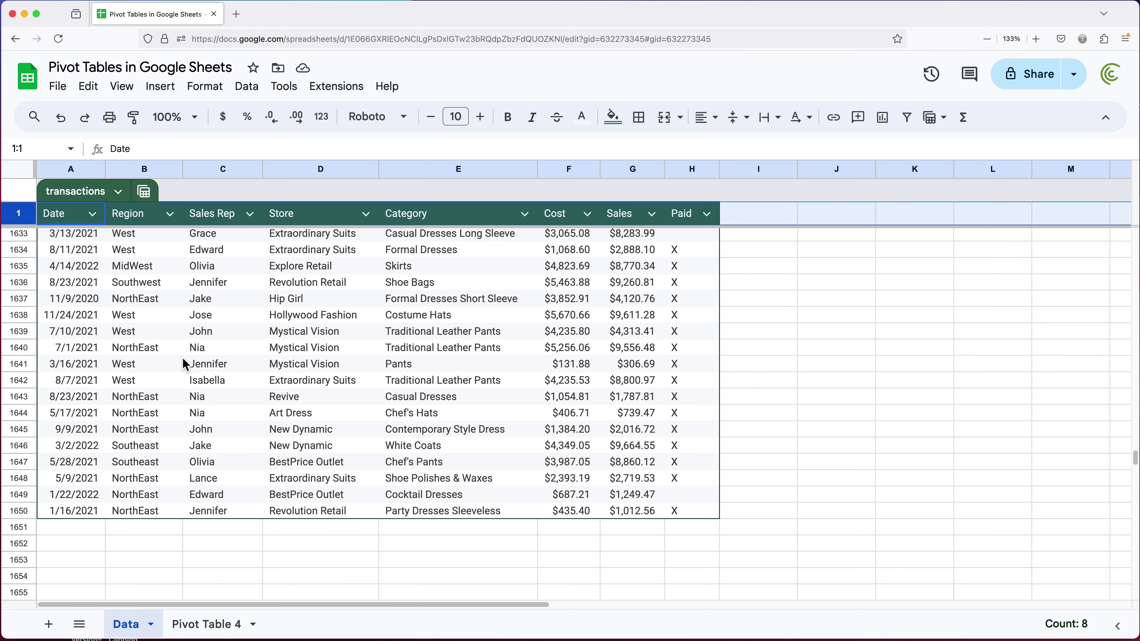
left_click(647, 515)
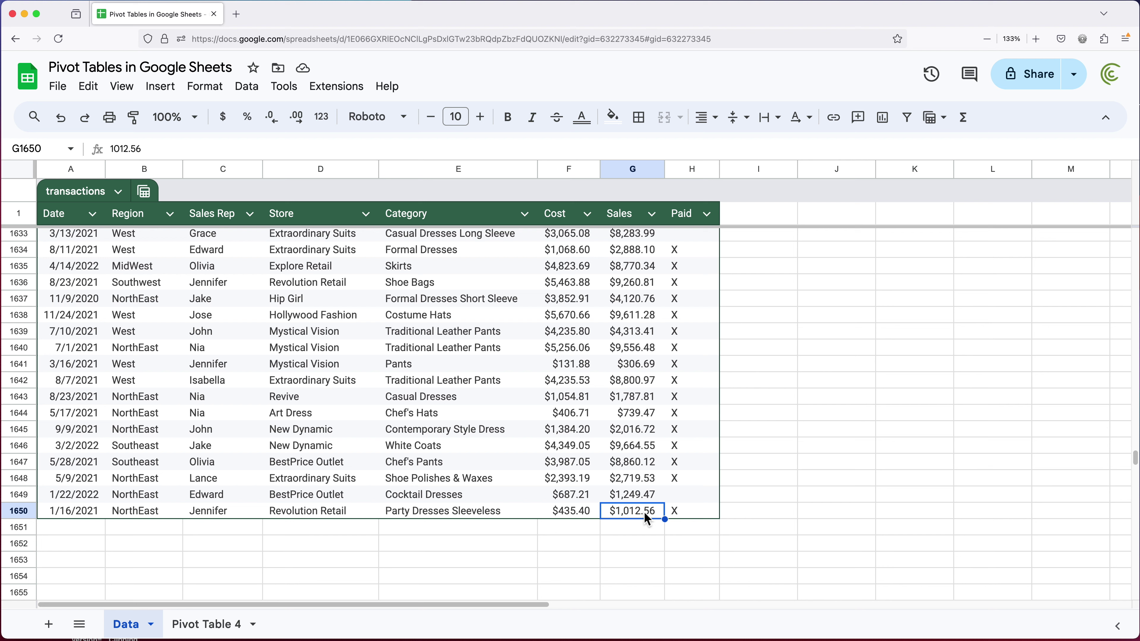
left_click_drag(638, 281, 639, 487)
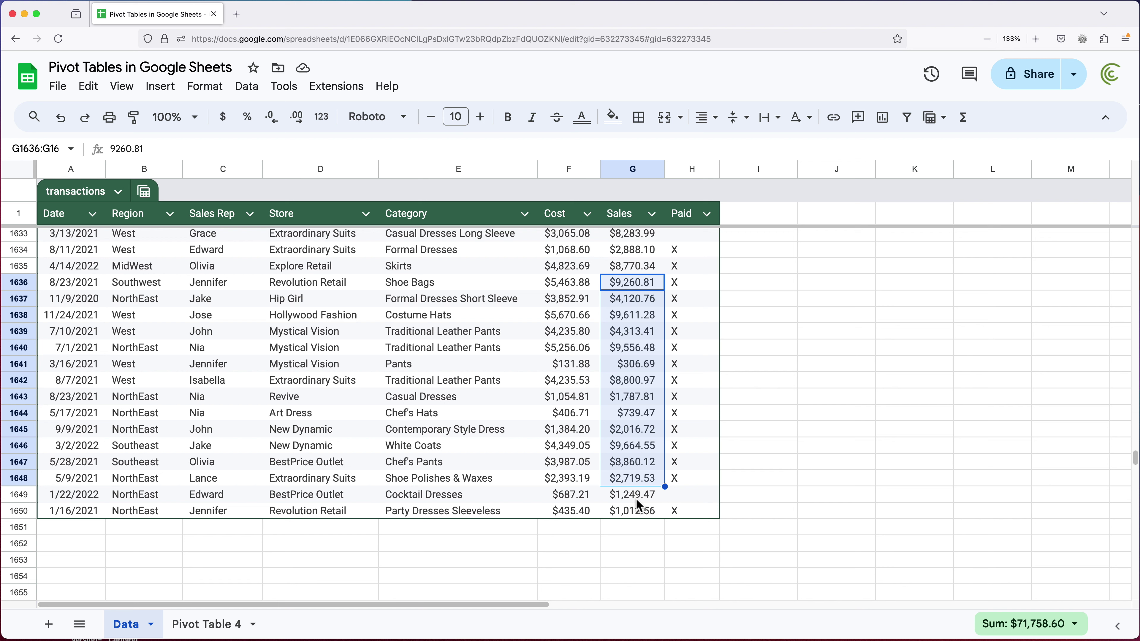
- Clear the Sales values in G1641, G1646 and G1649 of the transactions table
left_click(637, 369)
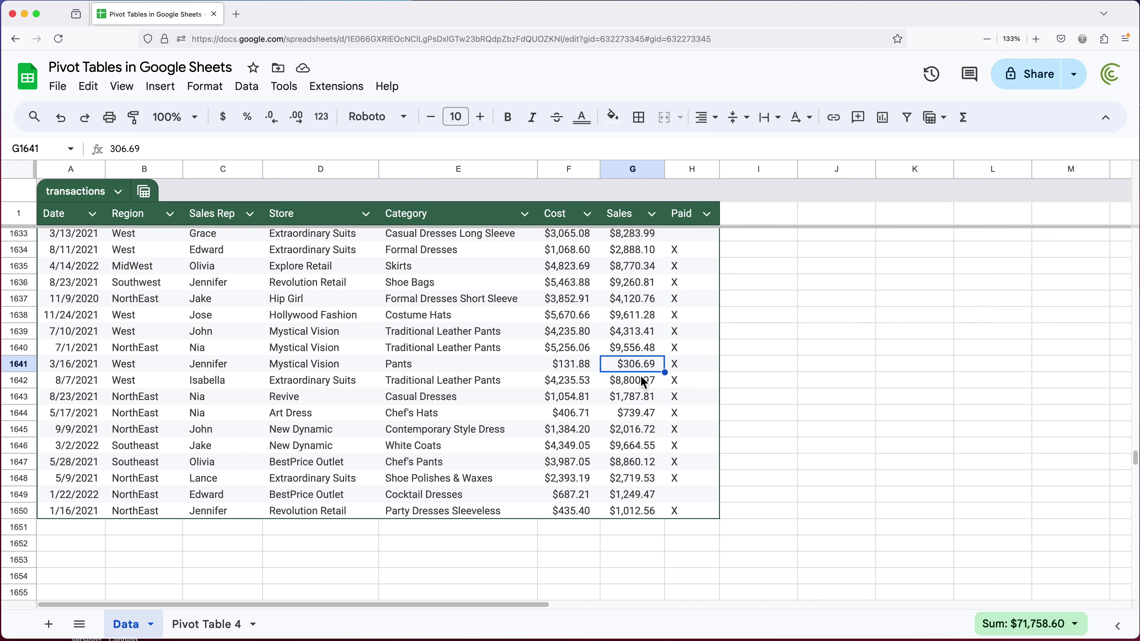
key("Delete")
left_click(635, 445)
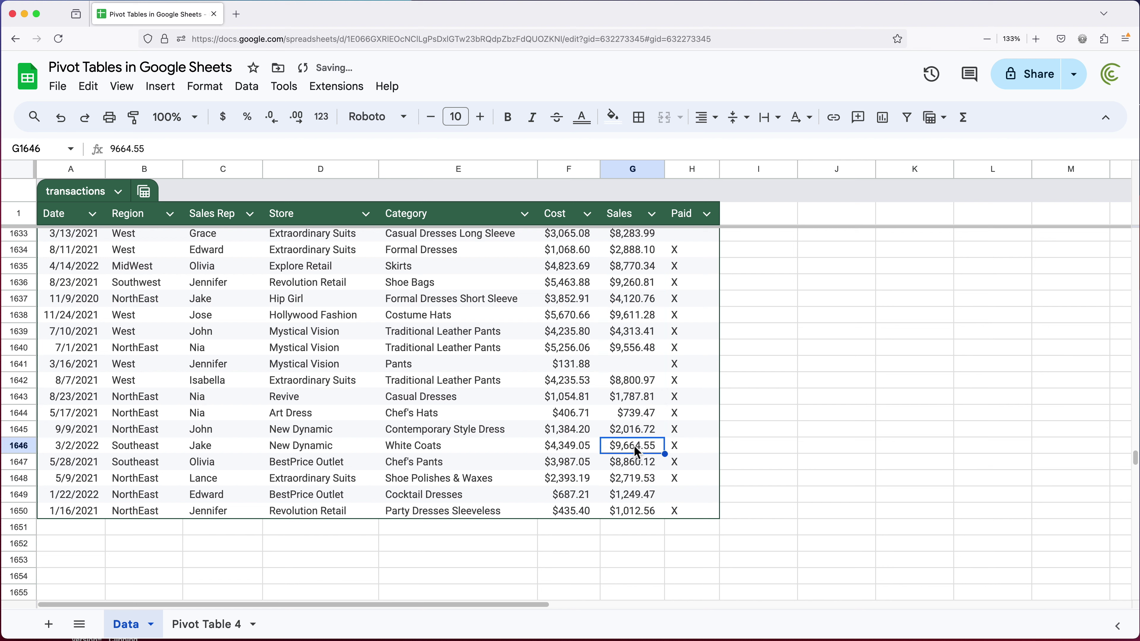
key("Delete")
left_click(637, 496)
key("Delete")
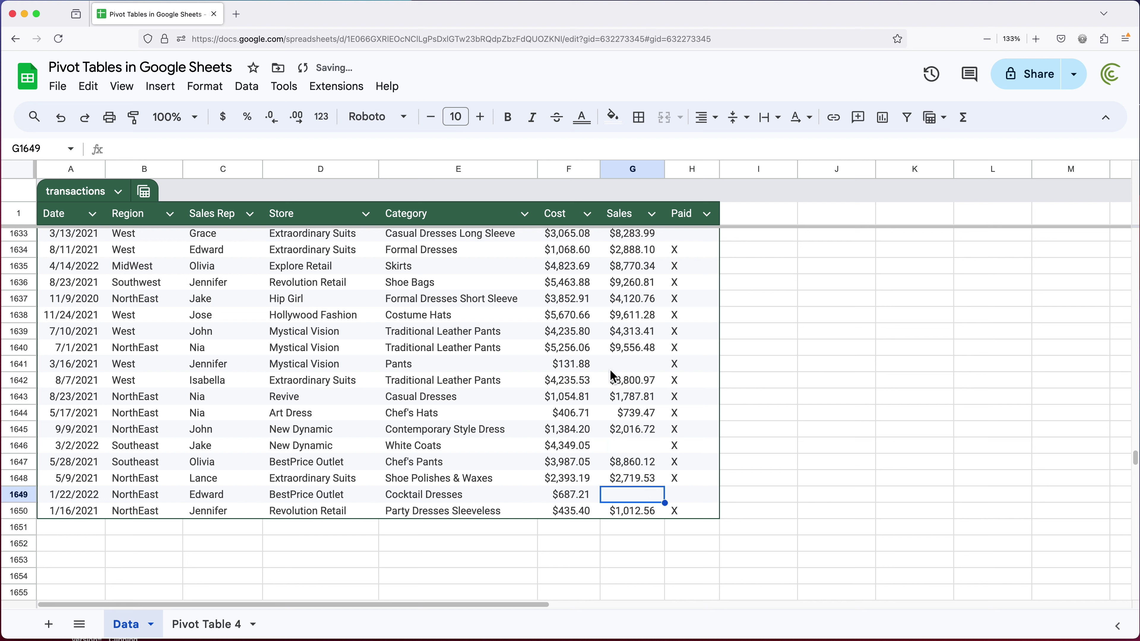
left_click_drag(573, 364, 631, 364)
left_click_drag(570, 446, 646, 447)
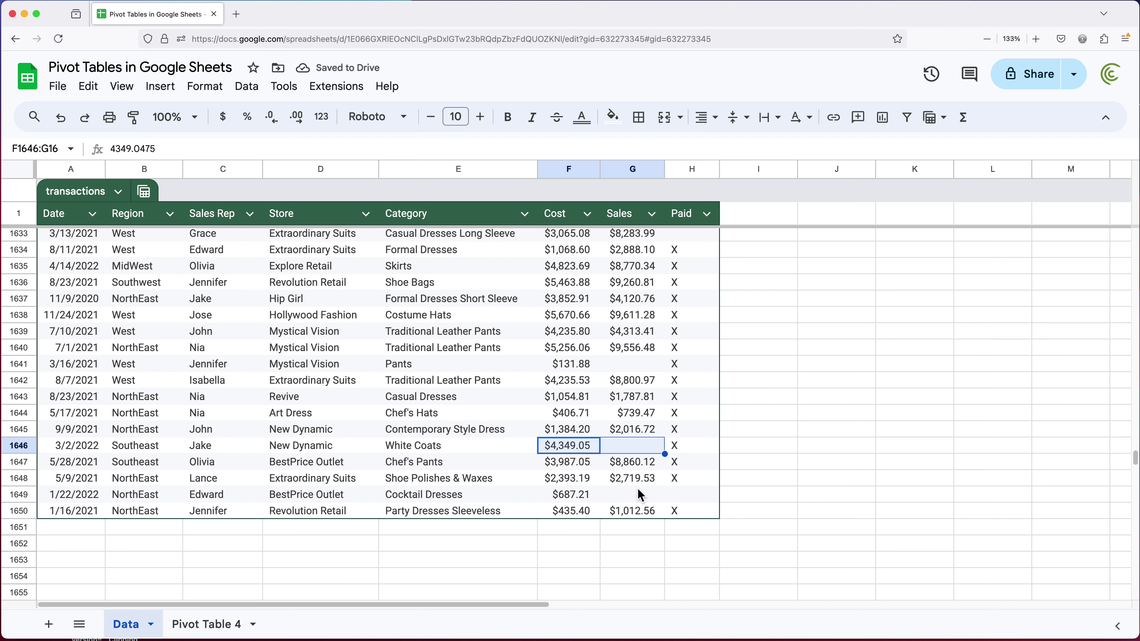
left_click(641, 495)
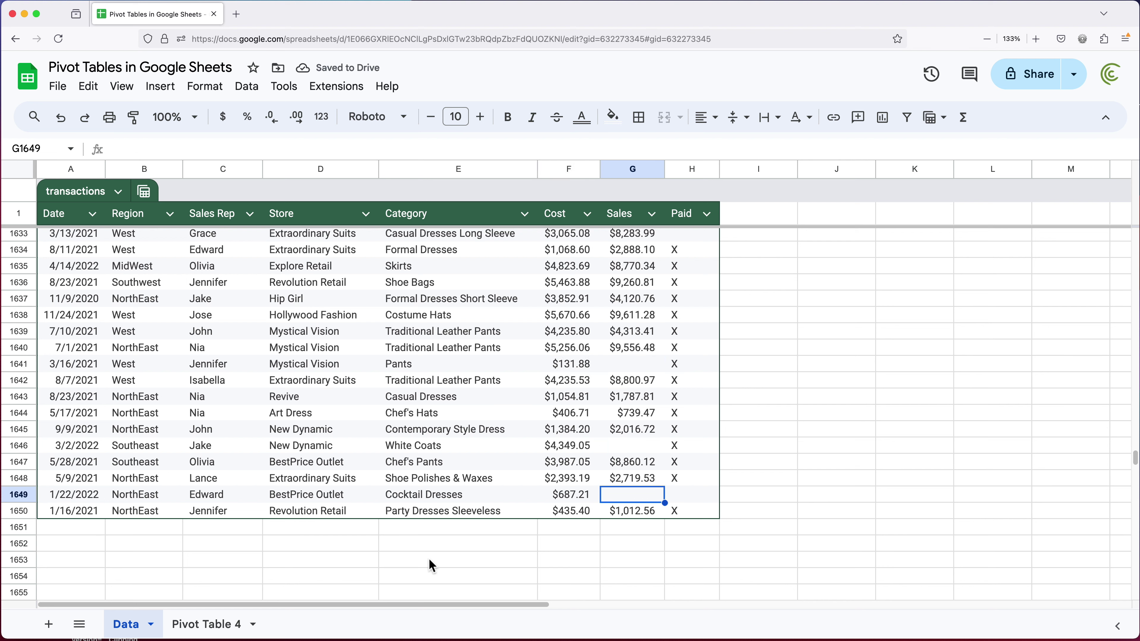
- Compare Pivot Table 4's COUNTA grand total with the last row and the blank Sales cells of the transactions table
left_click(207, 627)
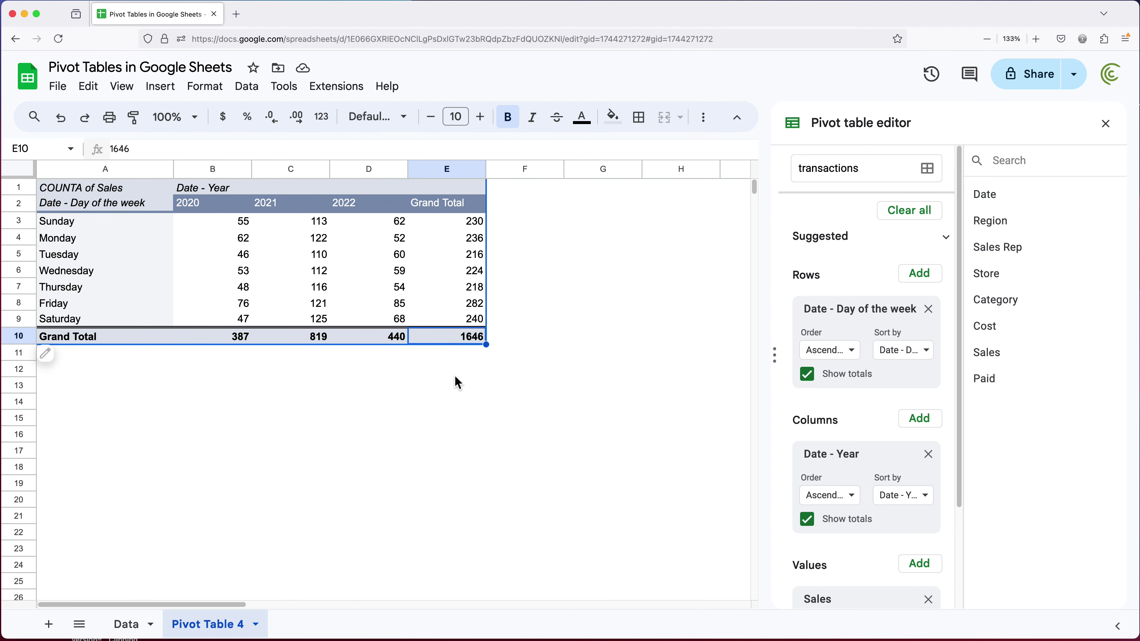
left_click(127, 624)
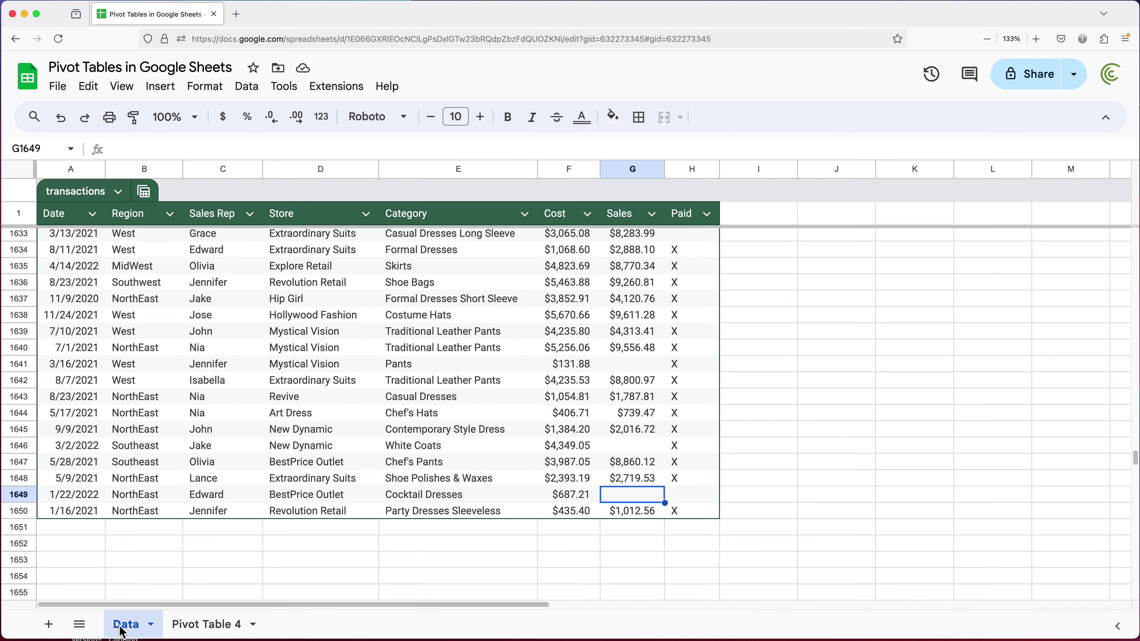
left_click(20, 512)
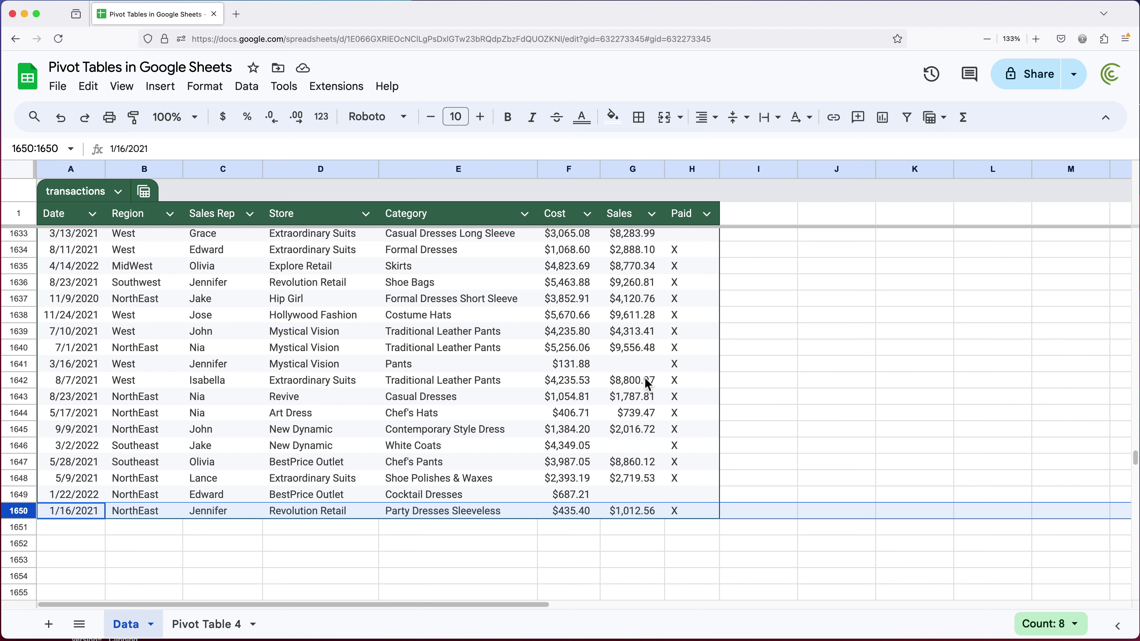
left_click_drag(642, 254, 641, 513)
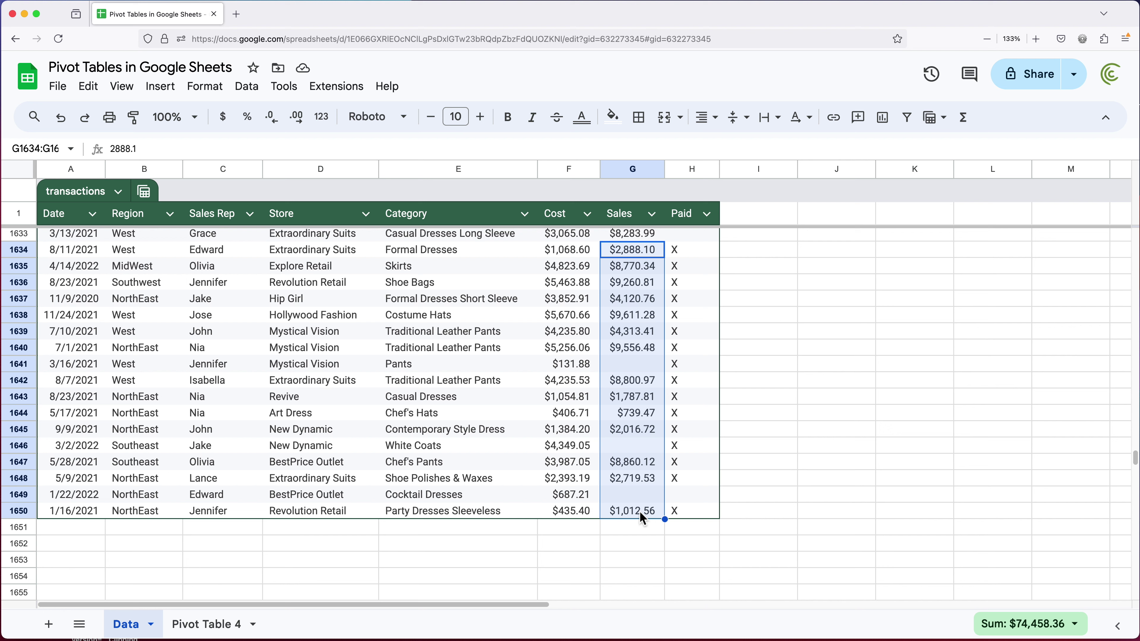
left_click(552, 418)
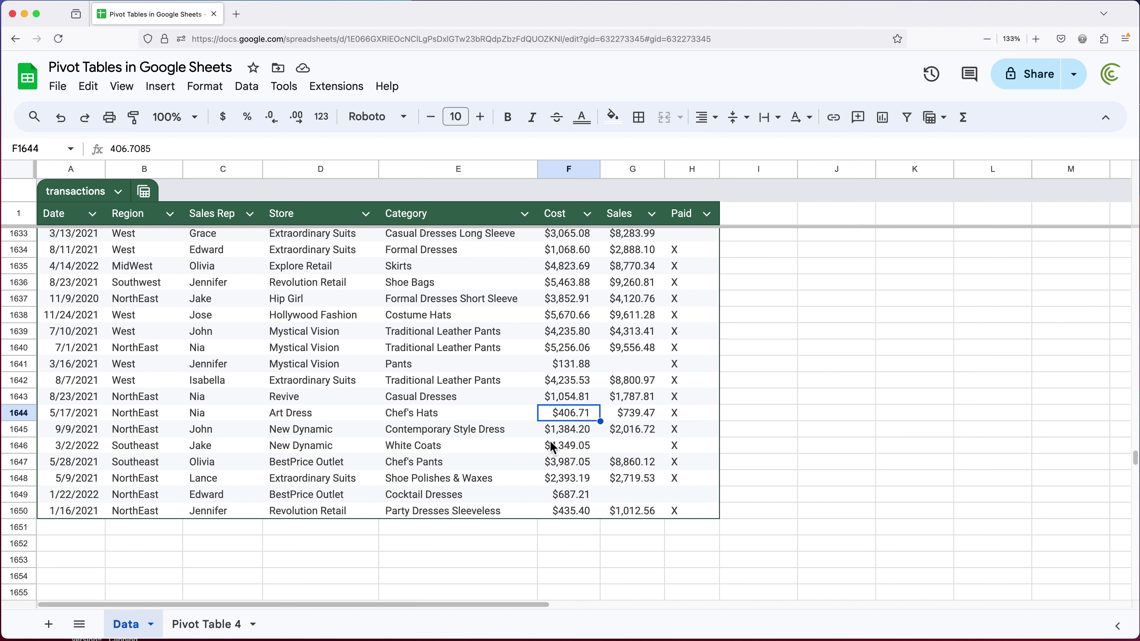
- Replace the Sales value in Pivot Table 4 with a calculated field summarized by Custom
left_click(218, 631)
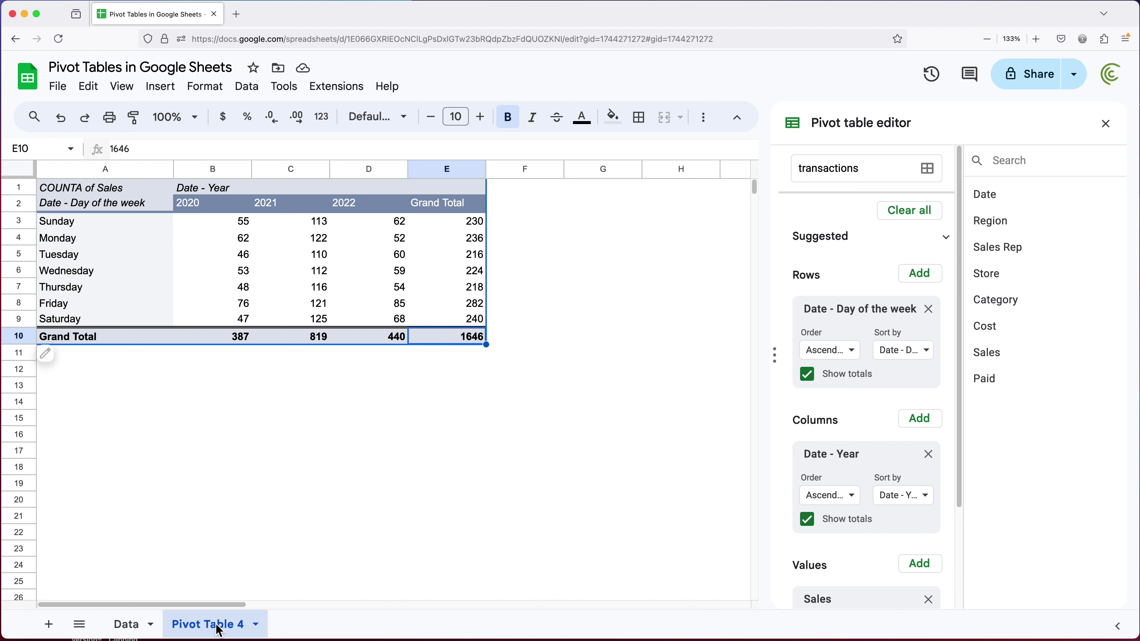
scroll(929, 494, "down", 3)
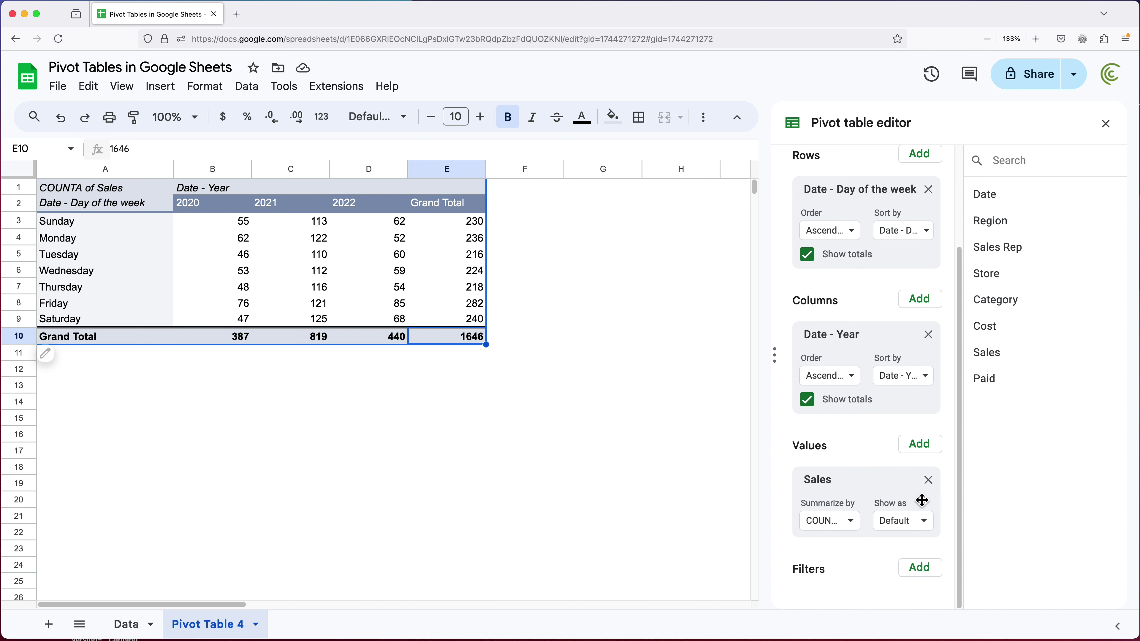
left_click(929, 481)
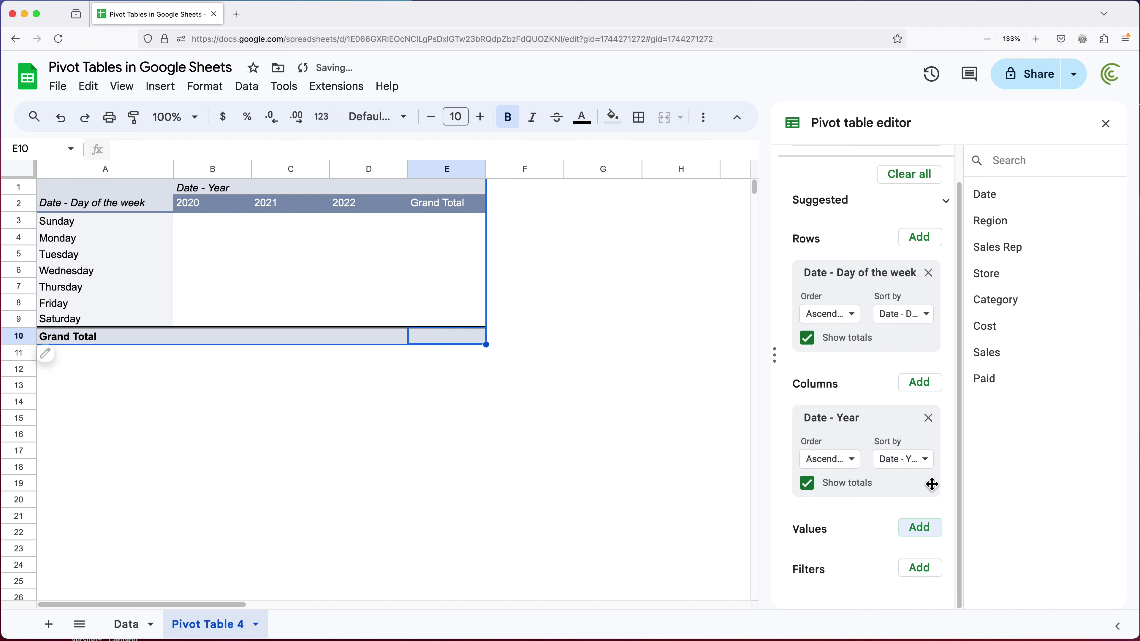
left_click(932, 535)
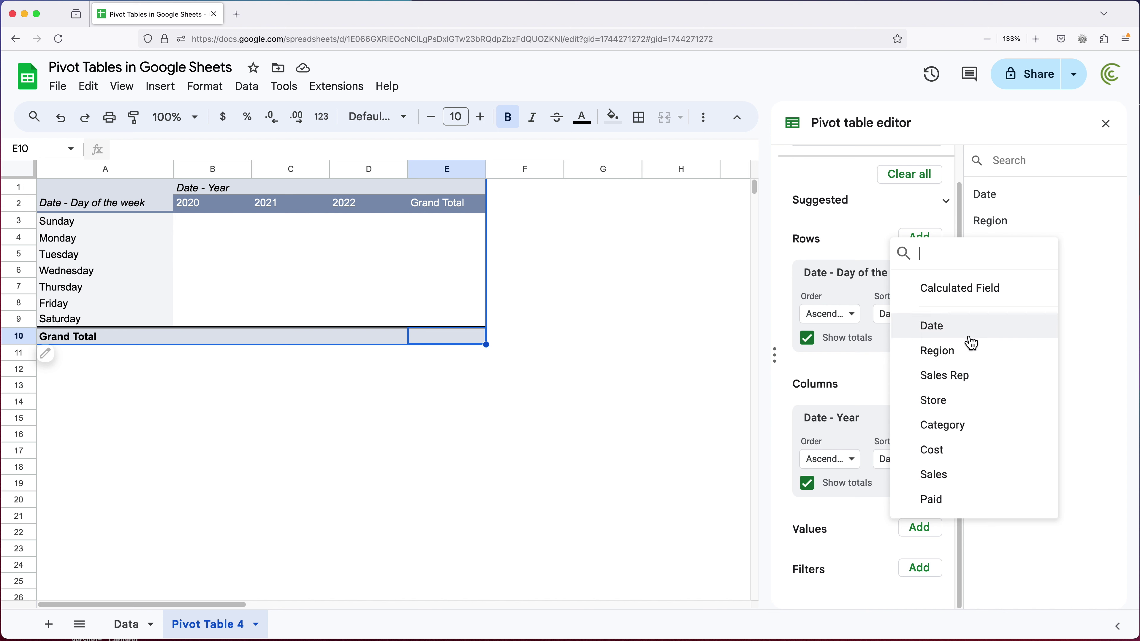
left_click(959, 303)
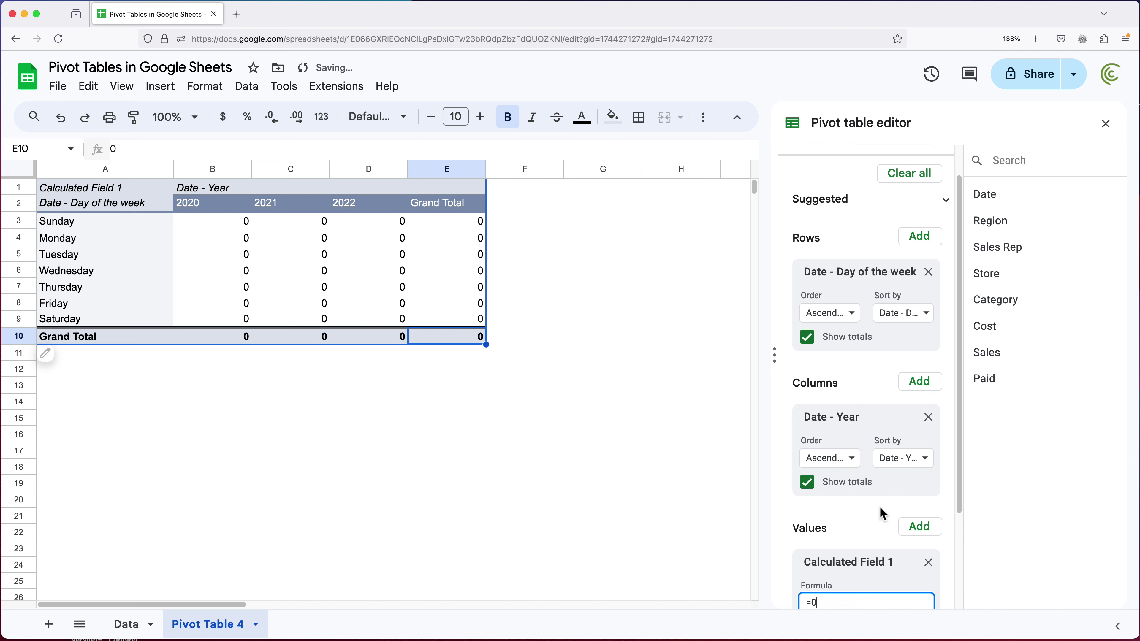
scroll(883, 509, "down", 3)
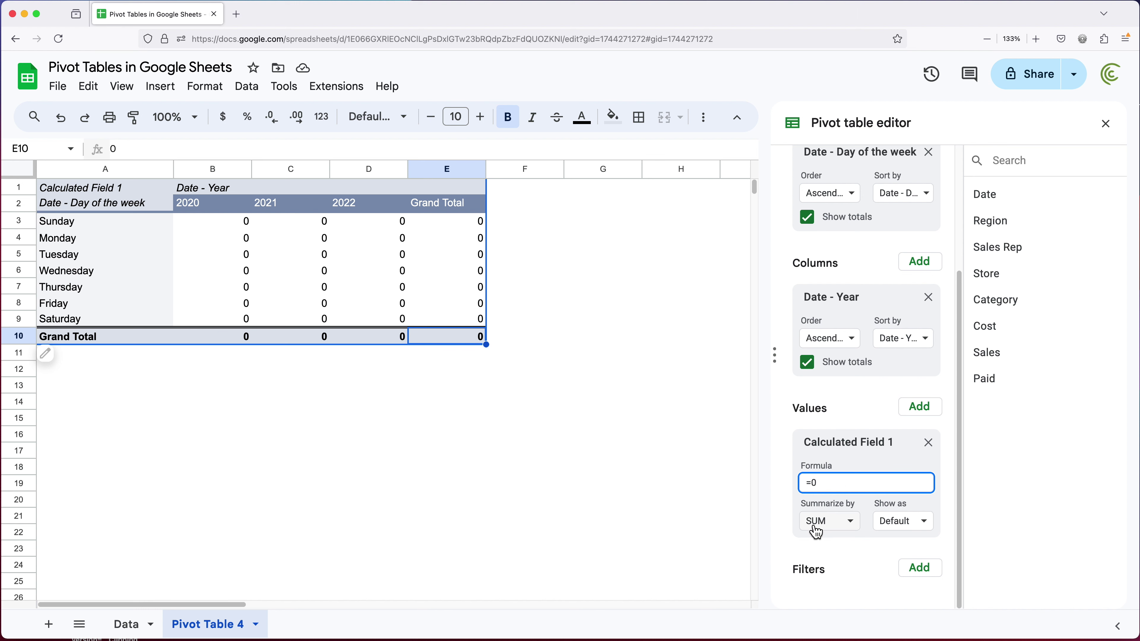
left_click(841, 526)
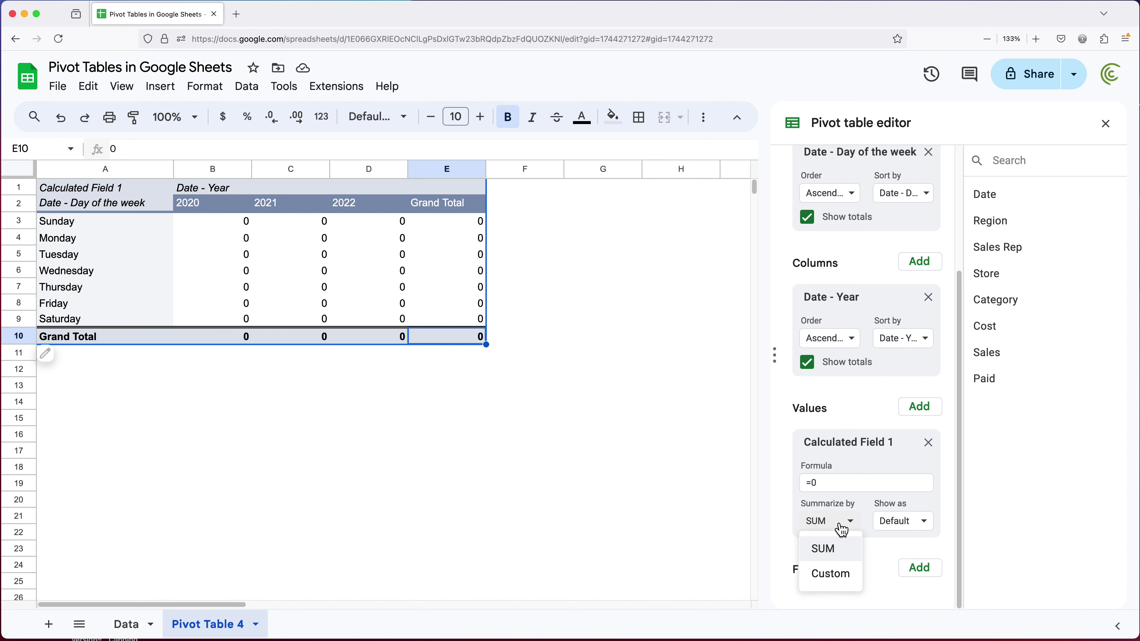
left_click(838, 572)
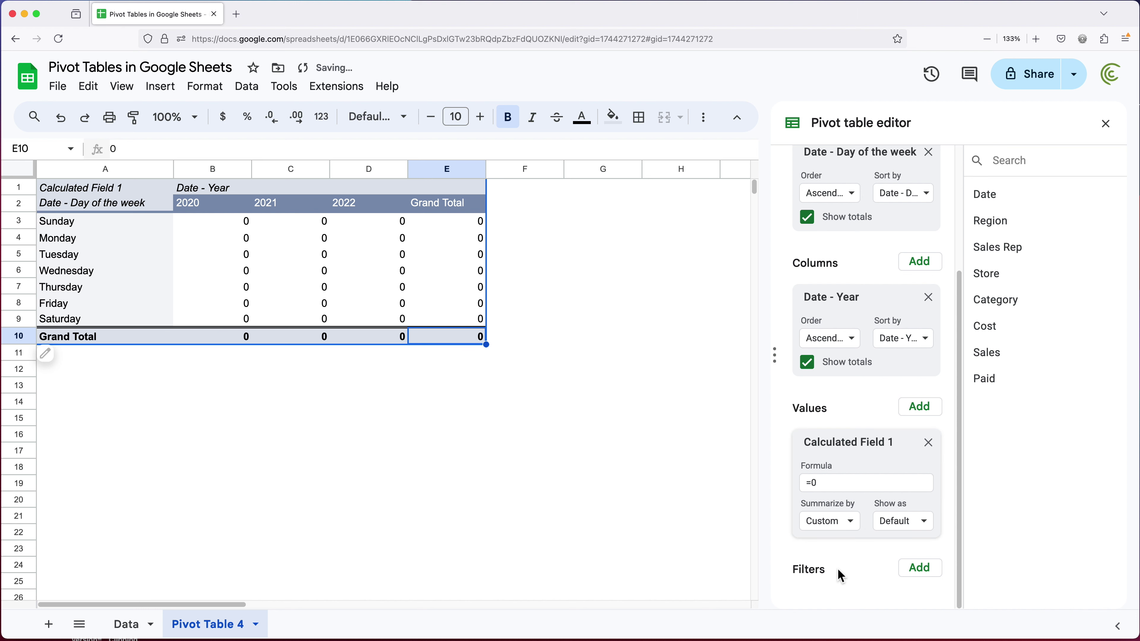
- Set the calculated field's formula to =ROWS(Sales)
left_click(831, 488)
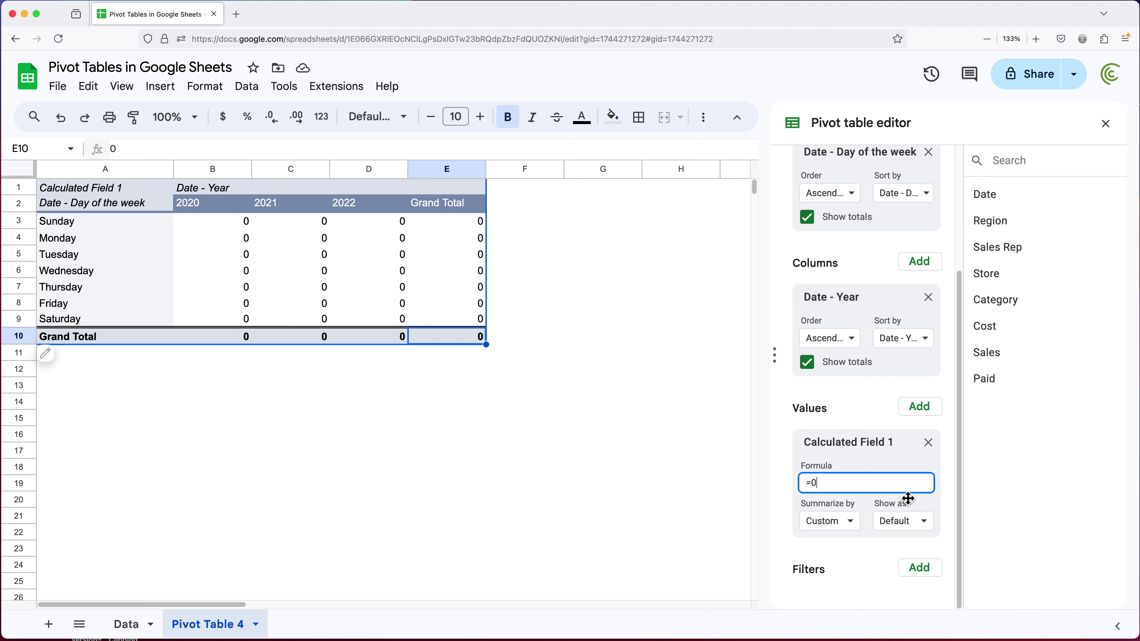
key("BackSpace")
type("ROWS")
key("Return")
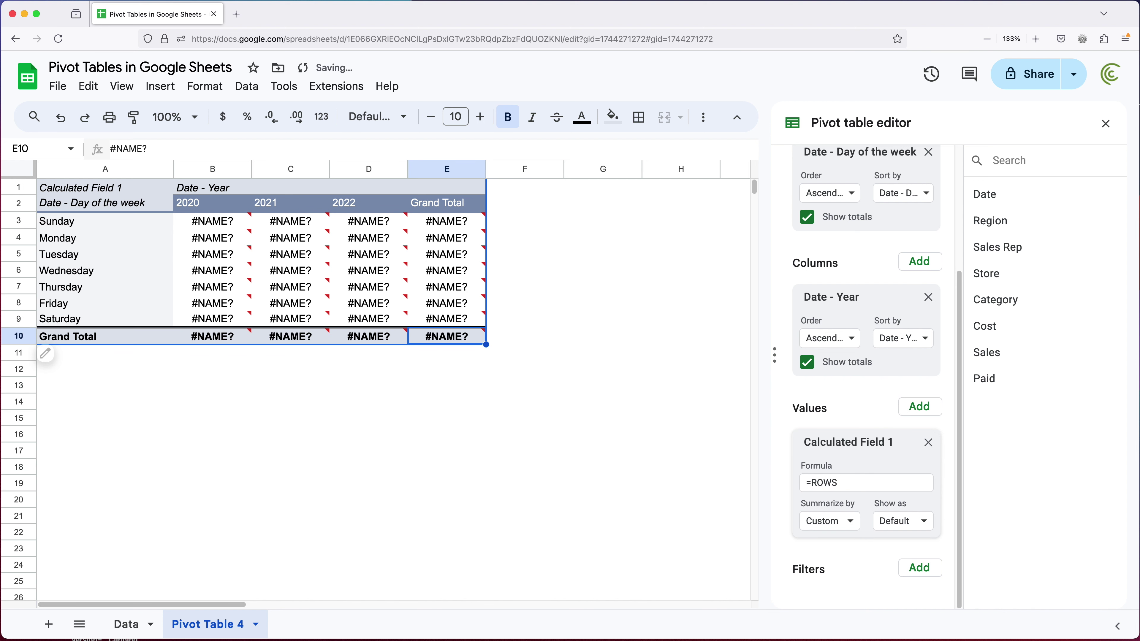
left_click(894, 488)
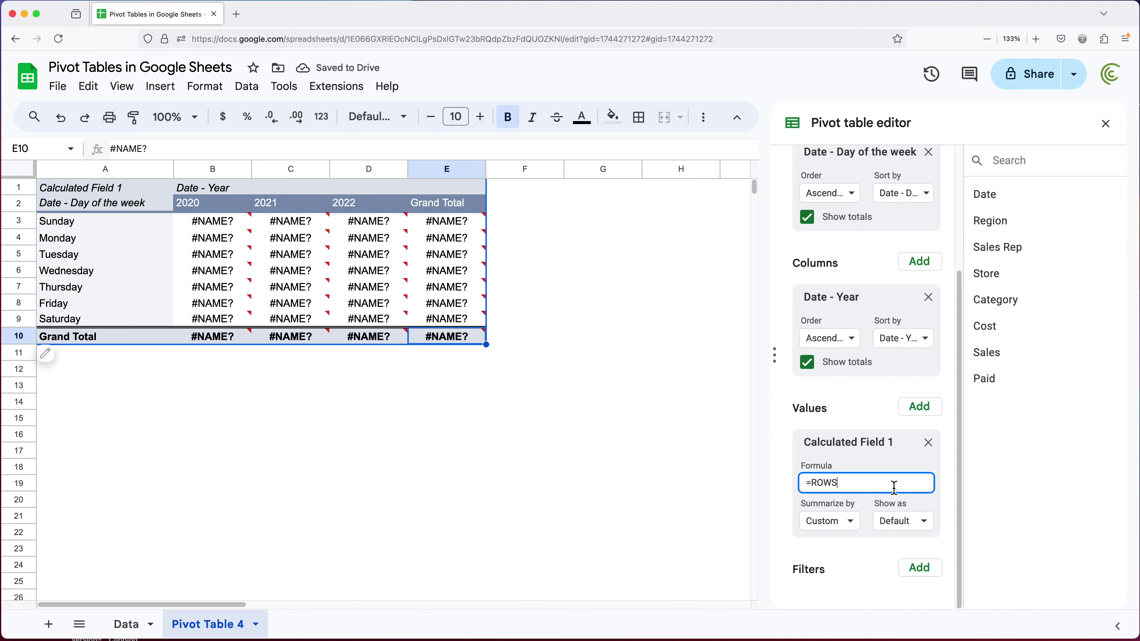
type("(")
key("Return")
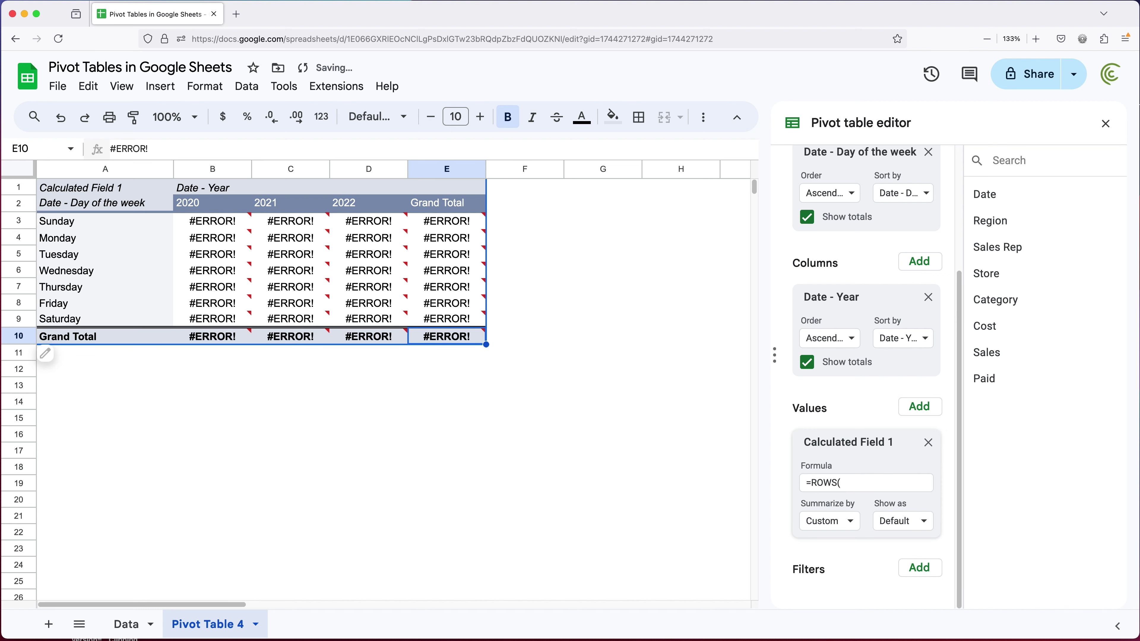
left_click(878, 485)
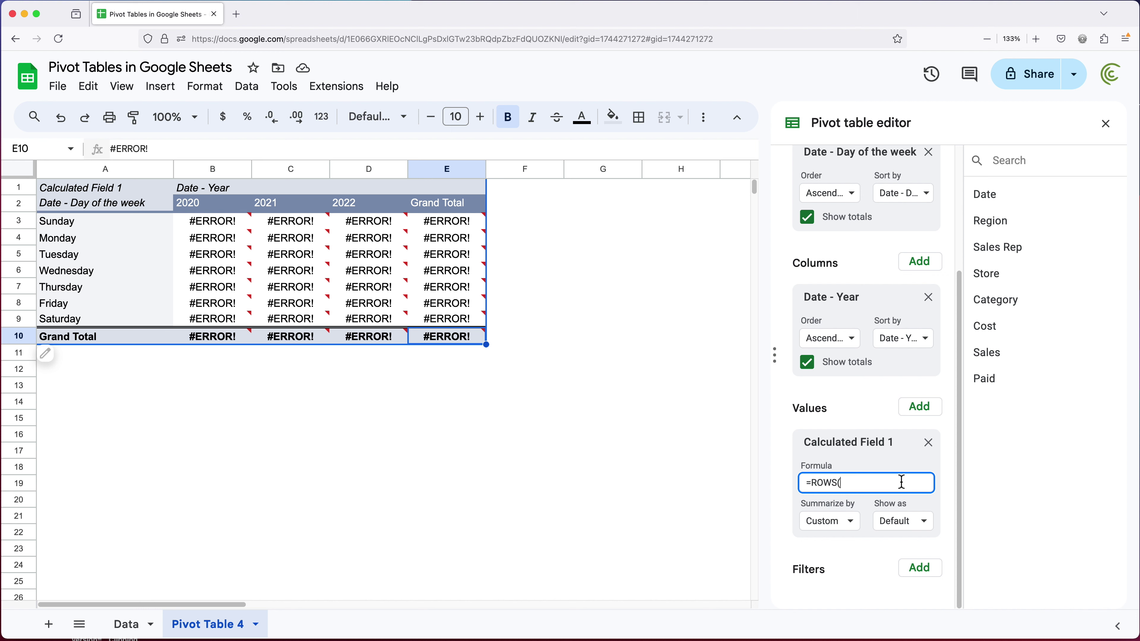
type("Sales)")
key("Return")
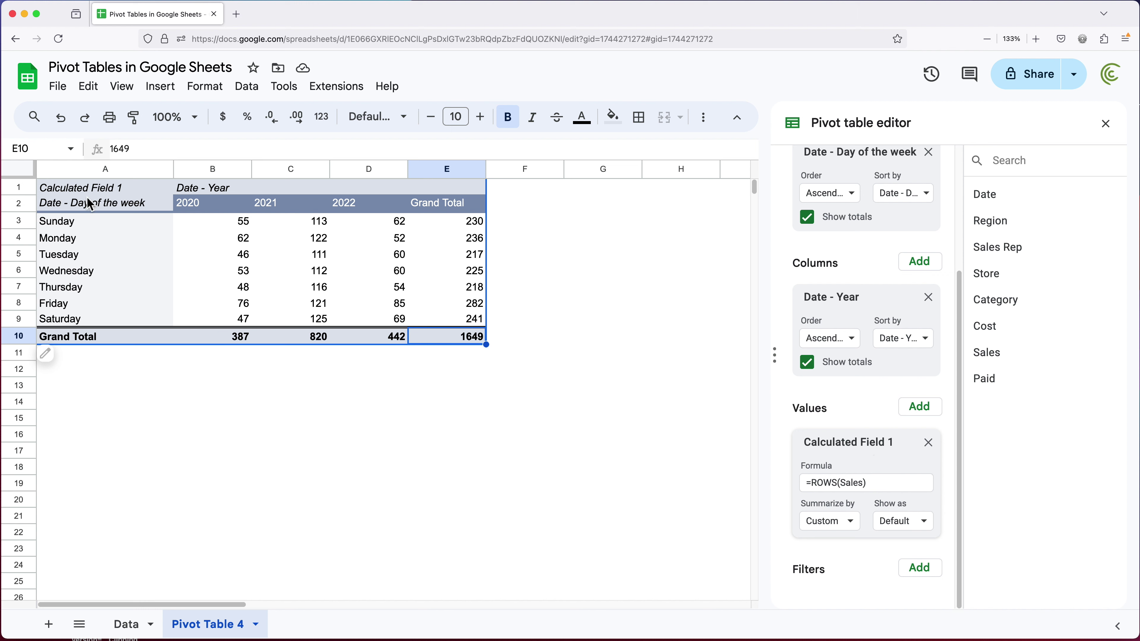
- Rename the calculated field as Number of Records in cell A1 of the pivot table
left_click(114, 190)
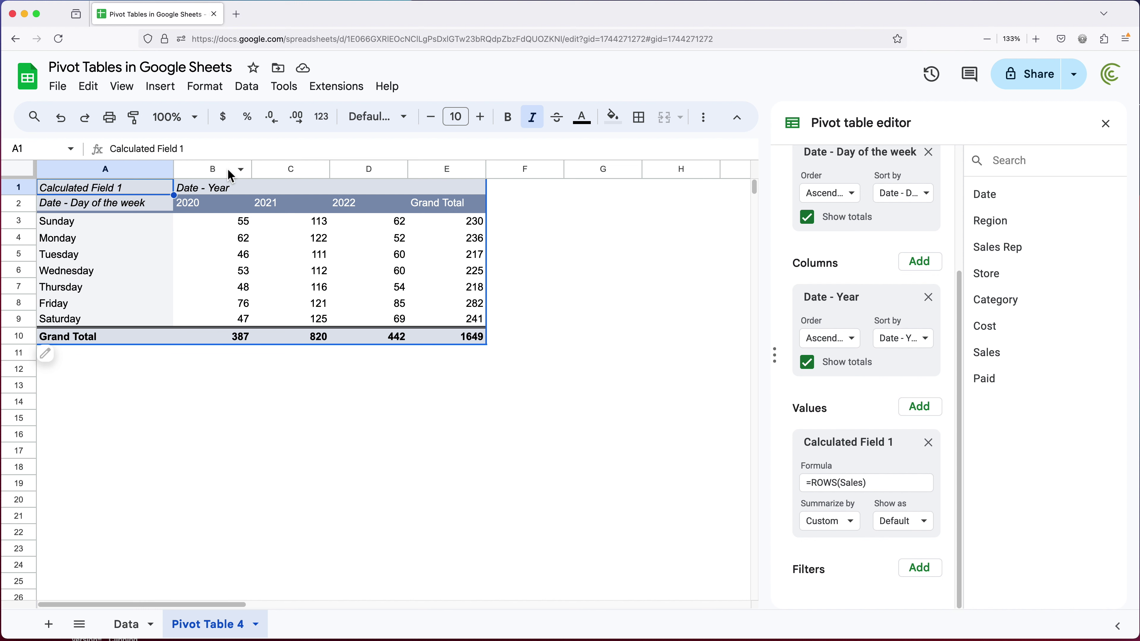
type("Number f")
key("BackSpace")
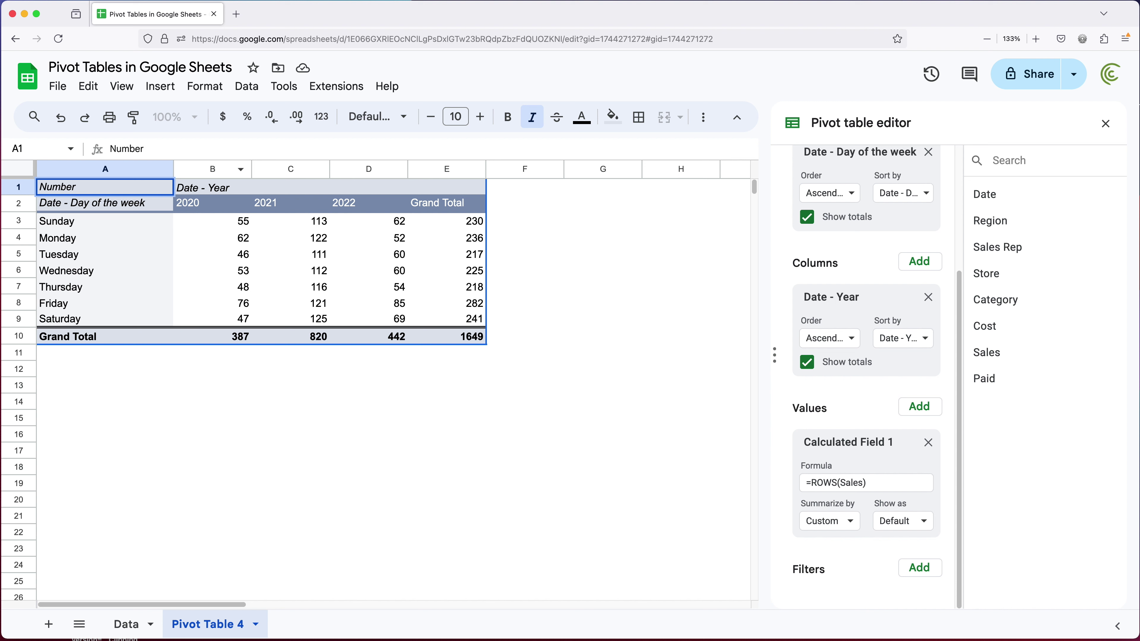
type("of Records")
key("Return")
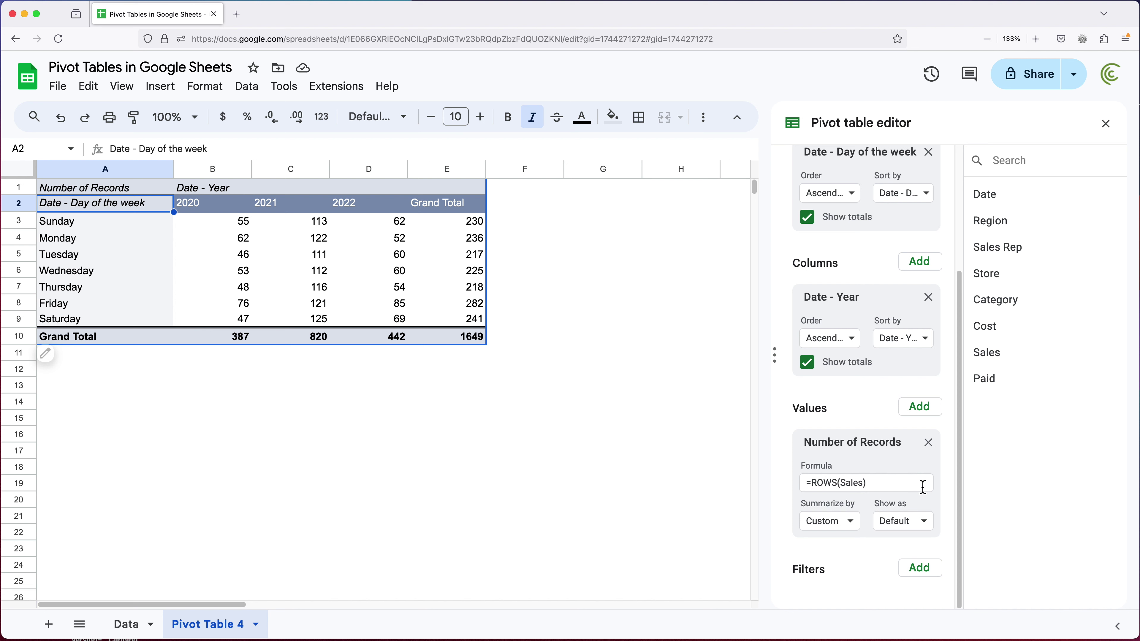
- Examine the Sales and Cost columns near the end of the transactions table on the Data sheet
left_click(131, 633)
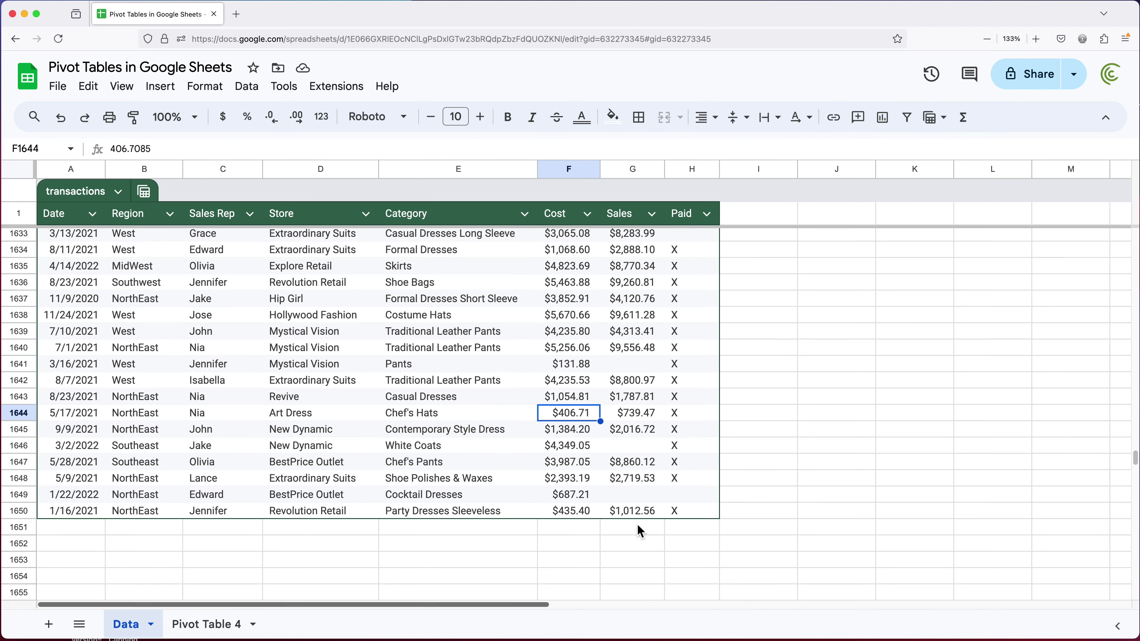
left_click_drag(638, 233, 634, 381)
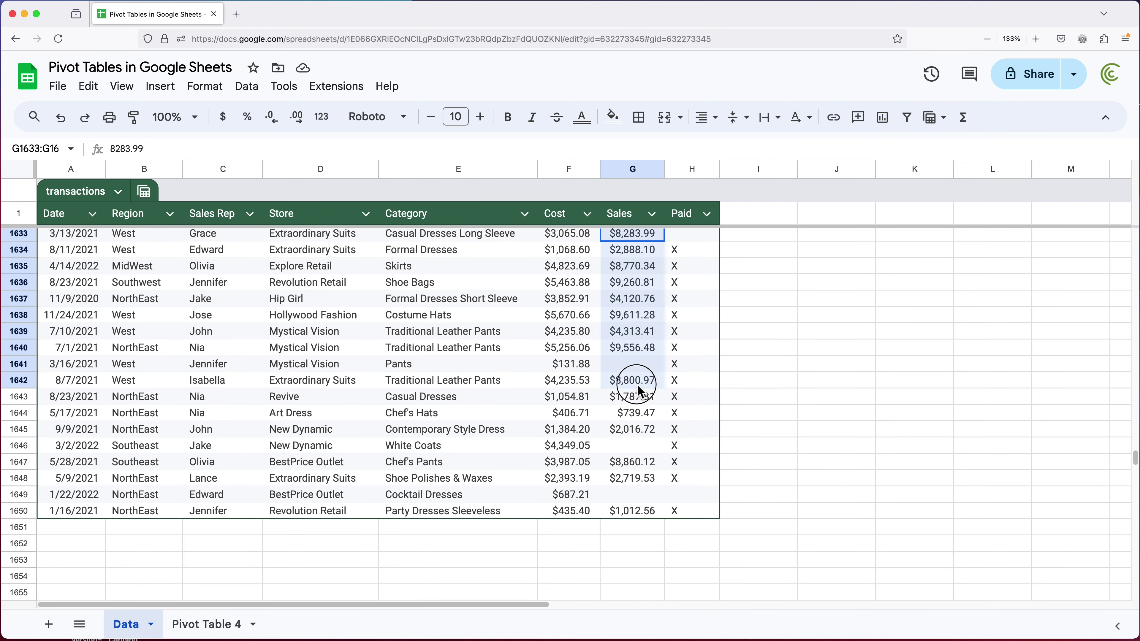
left_click_drag(567, 234, 572, 359)
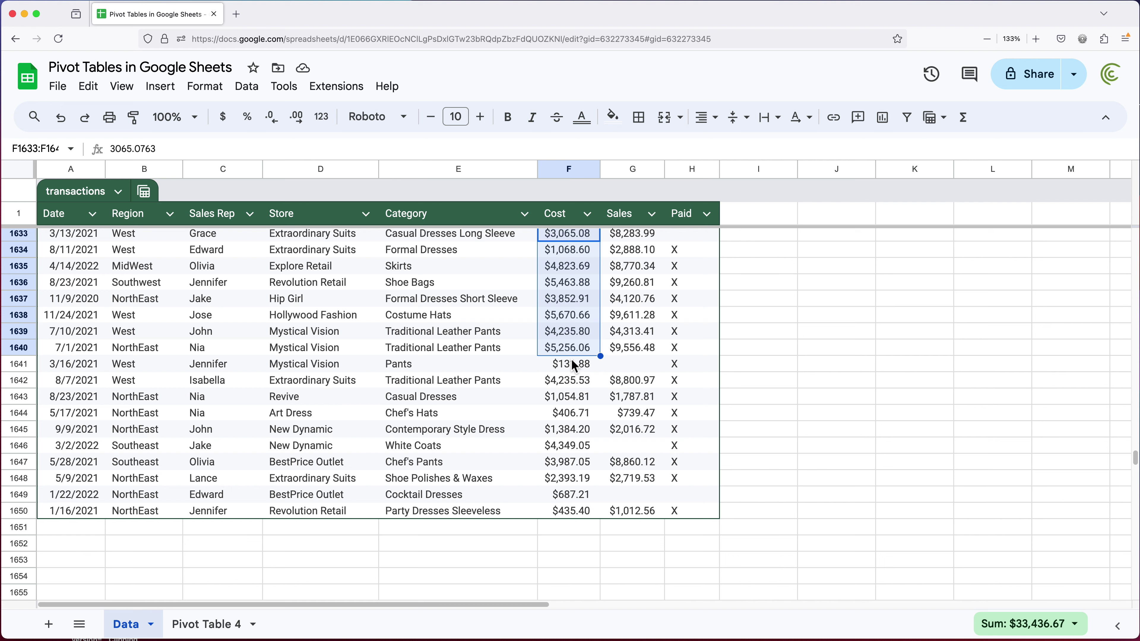
- Change the Number of Records field's formula in Pivot Table 4 to =SUM(Sales)
left_click(216, 634)
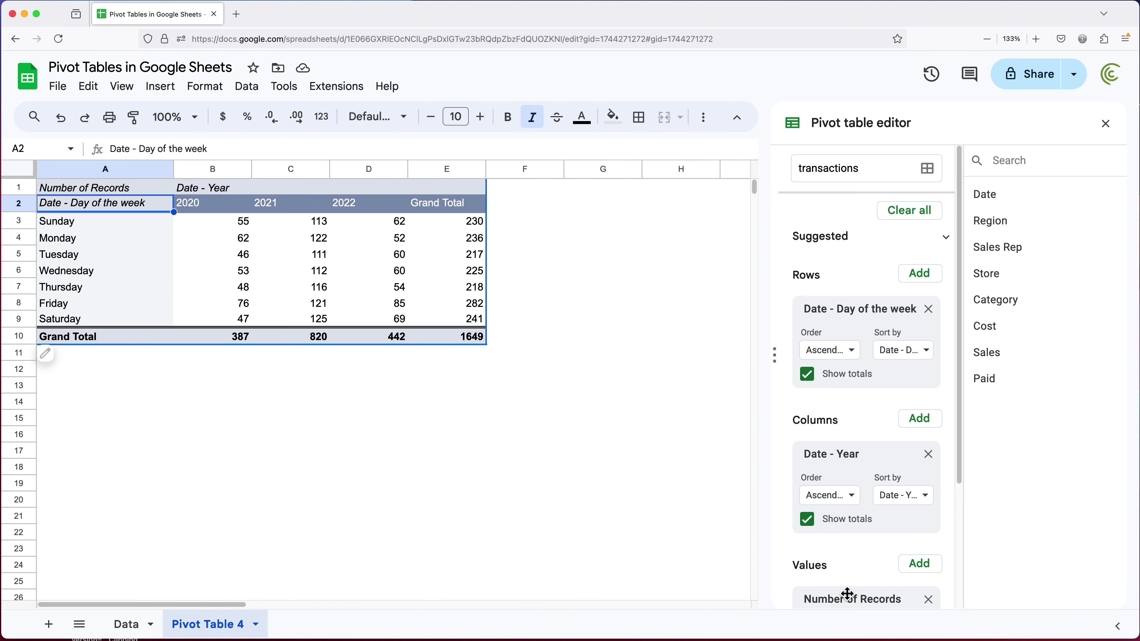
scroll(865, 502, "down", 4)
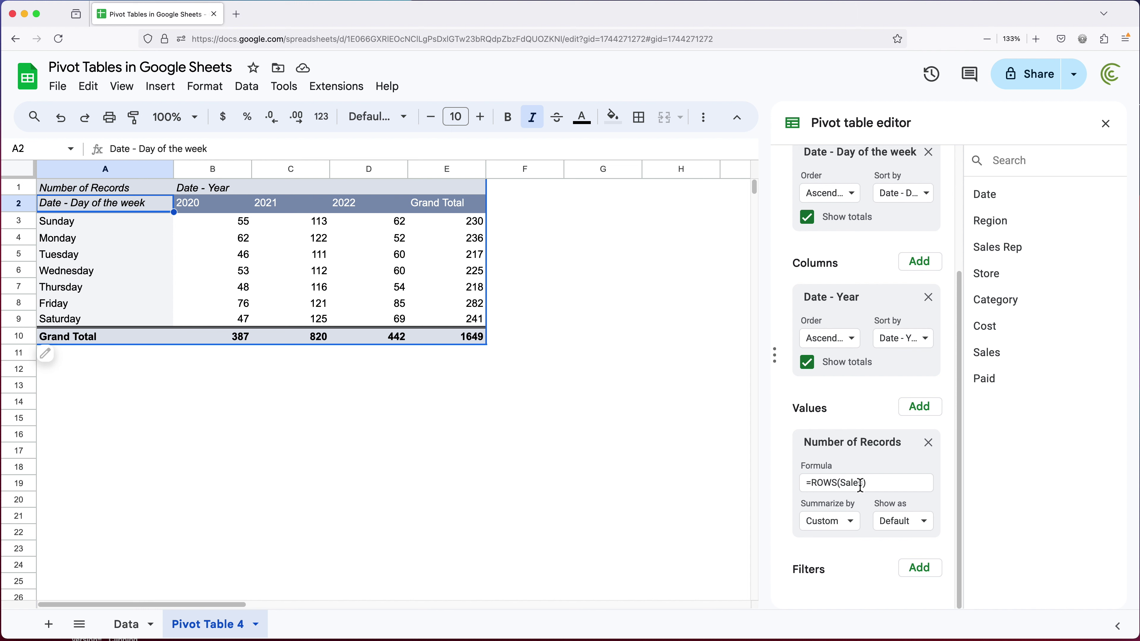
left_click(883, 484)
left_click_drag(883, 484, 812, 484)
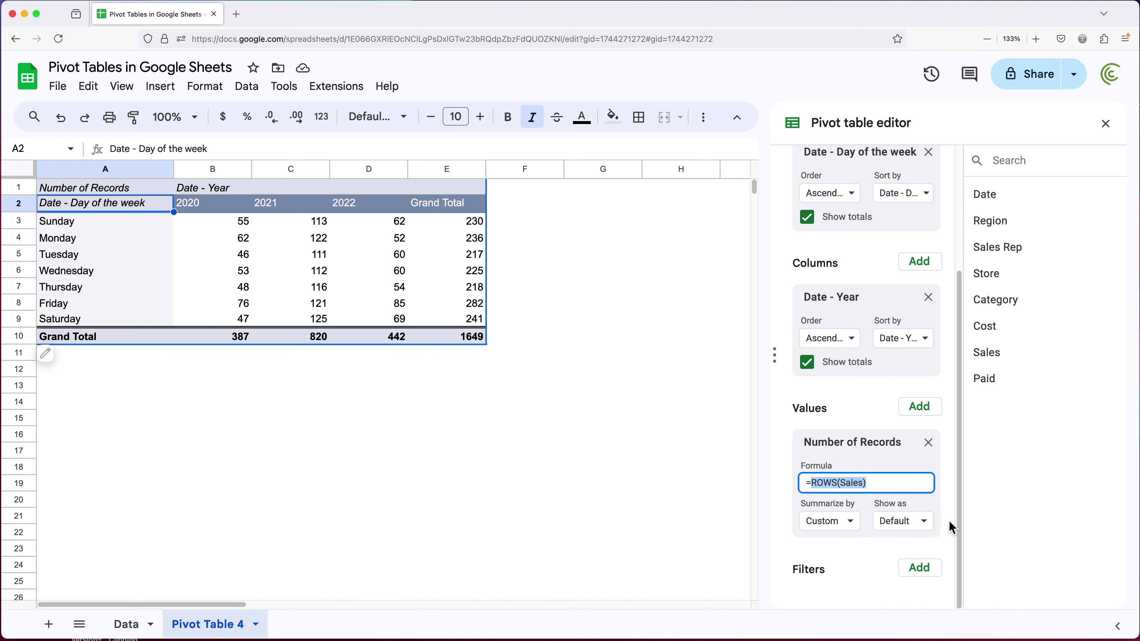
key("BackSpace")
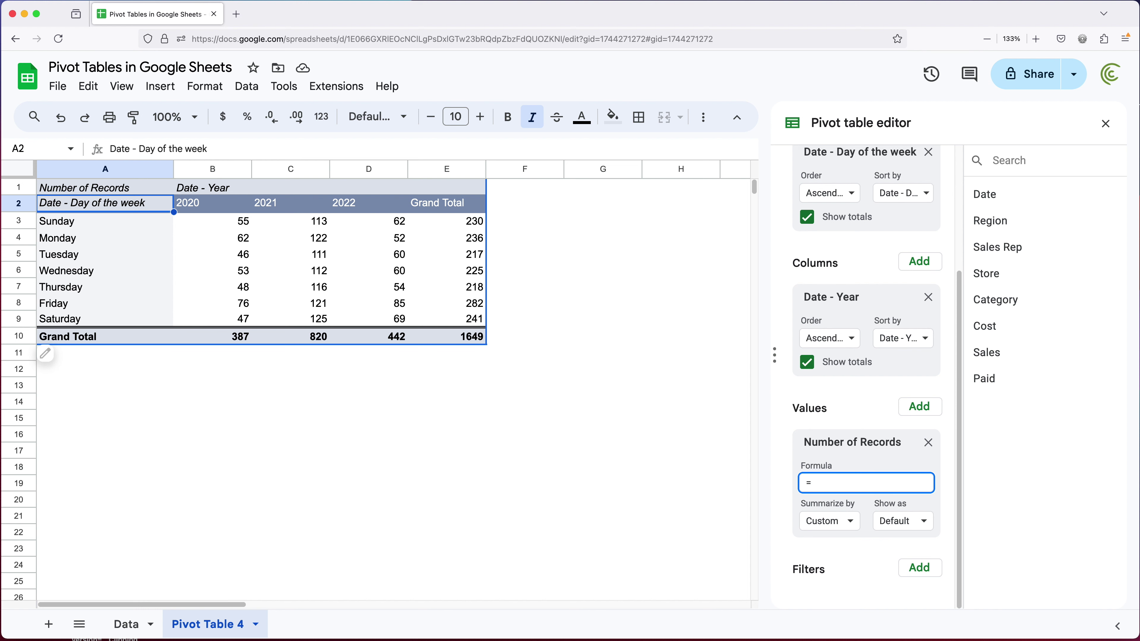
type("SUM(")
key("Return")
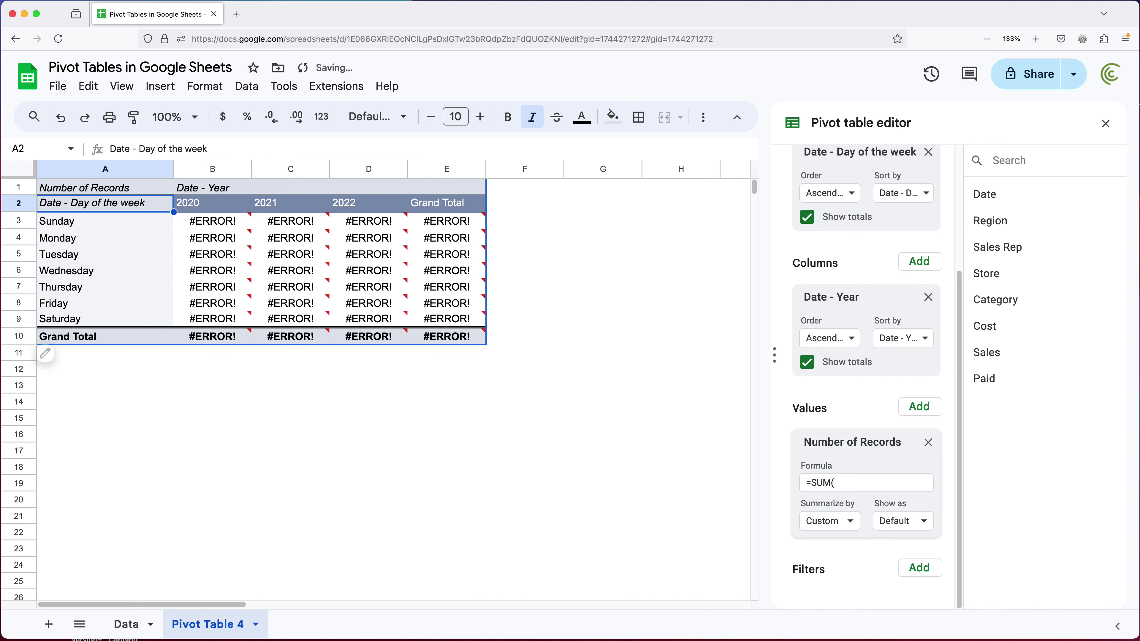
left_click(903, 484)
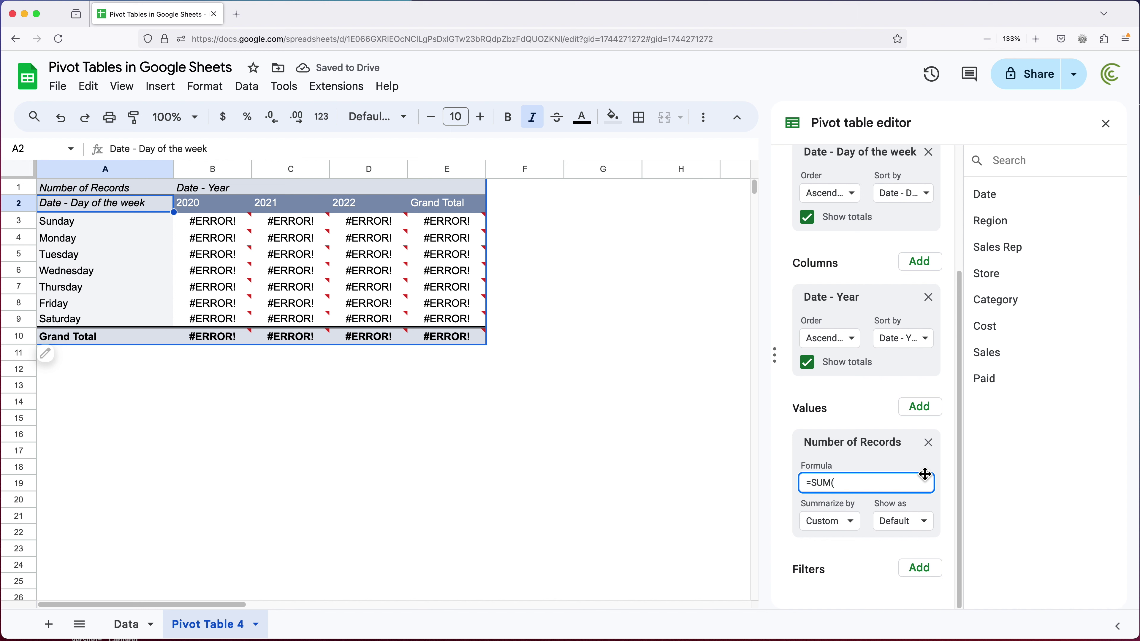
type("Sales")
left_click(897, 491)
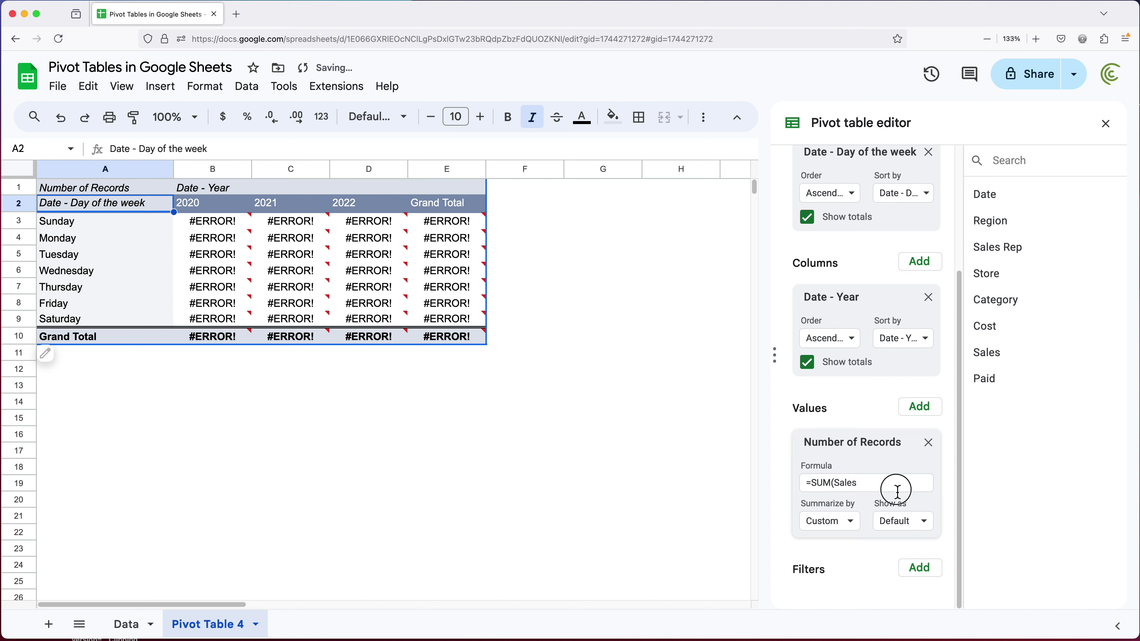
type(")")
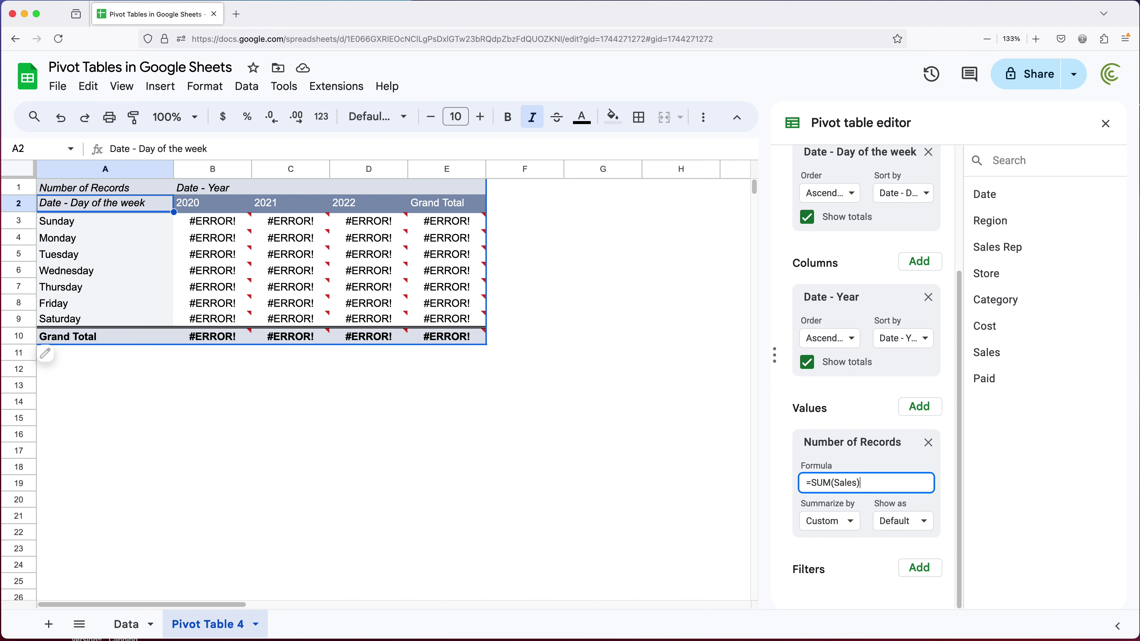
key("Return")
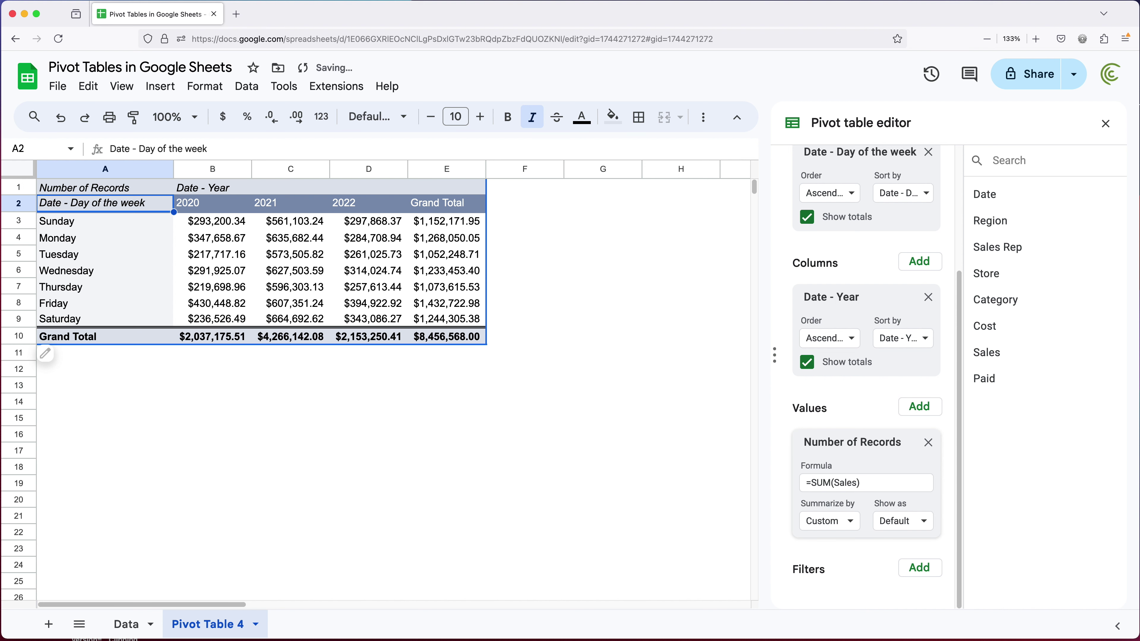
- Extend the Number of Records calculated field's formula to =SUM(Sales)-SUM(Cost)
left_click(908, 477)
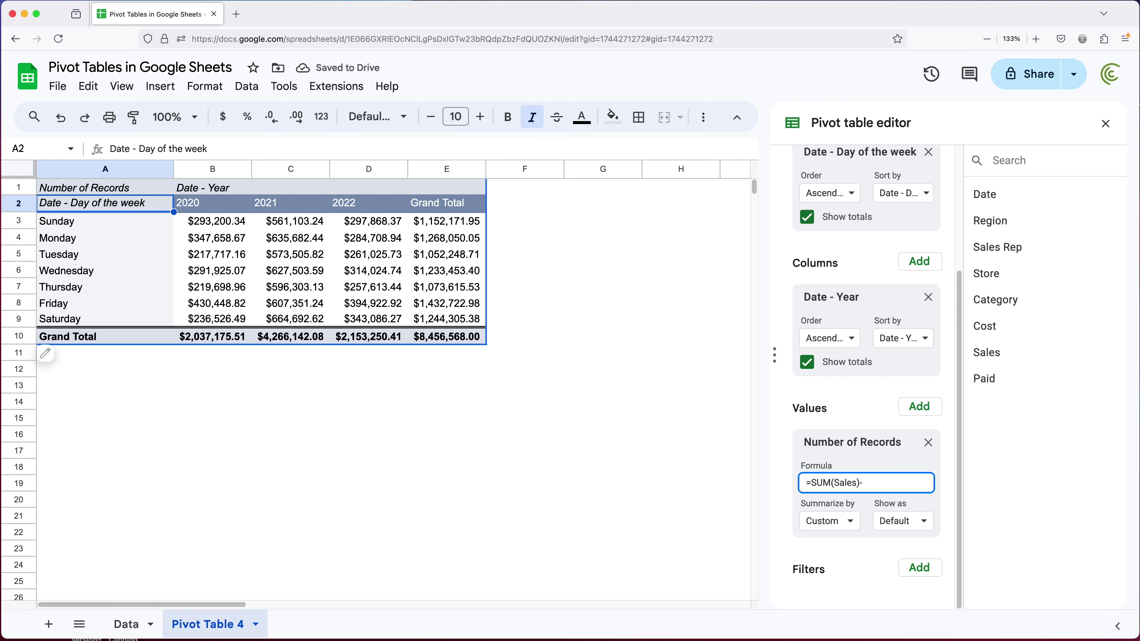
type("-SUM(Cost)")
key("Return")
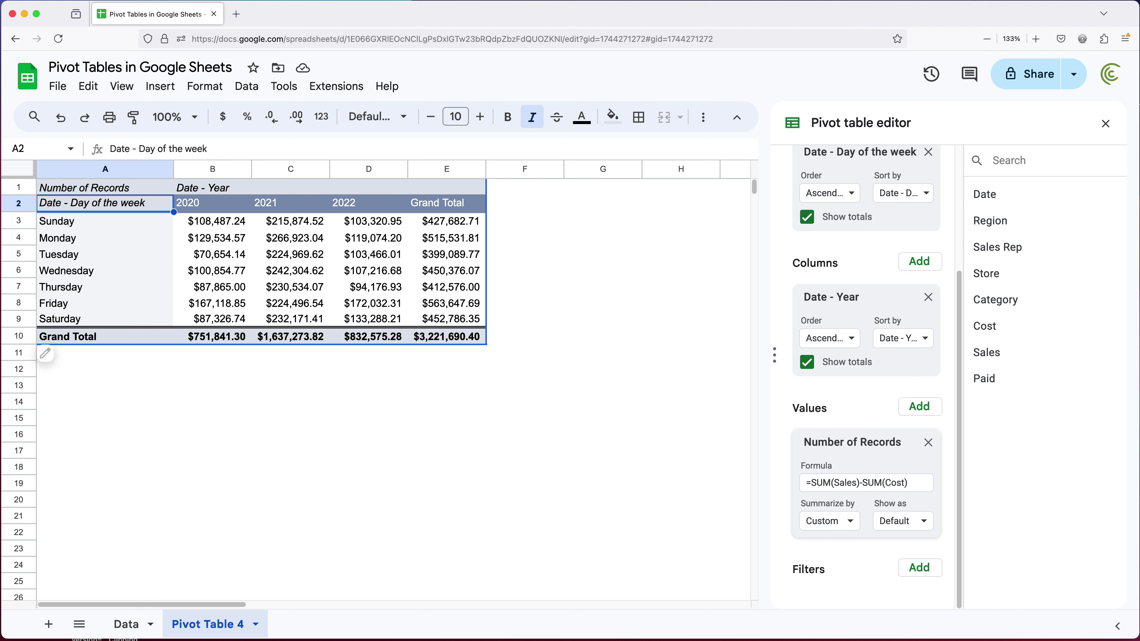
- Rename the calculated field as Gross Profit in cell A1 of the pivot table
left_click(119, 192)
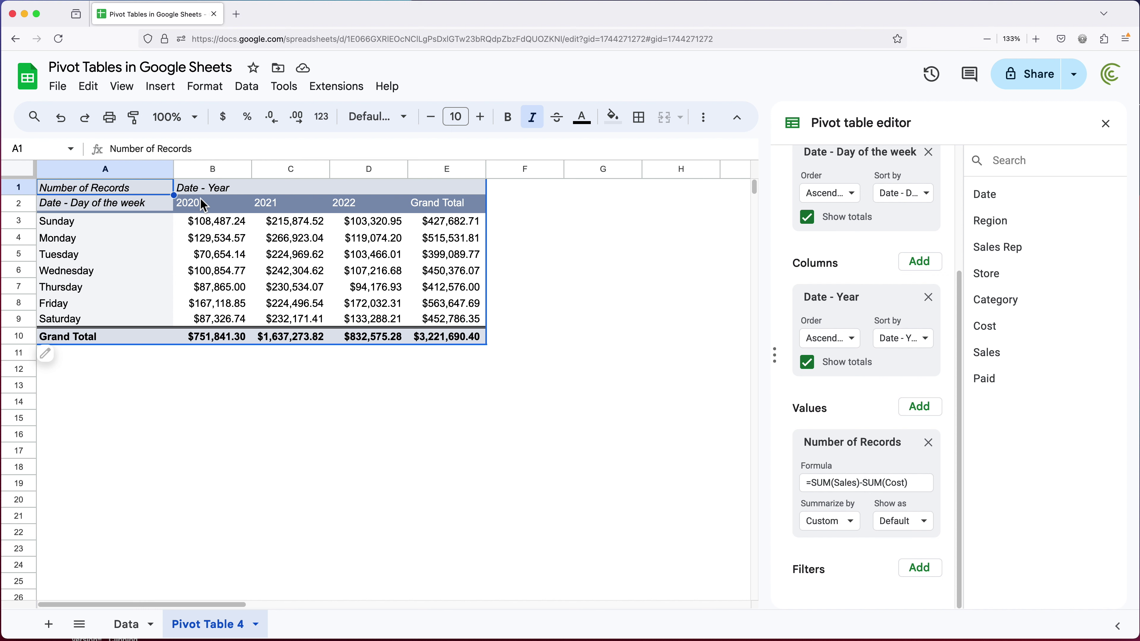
type("Gro")
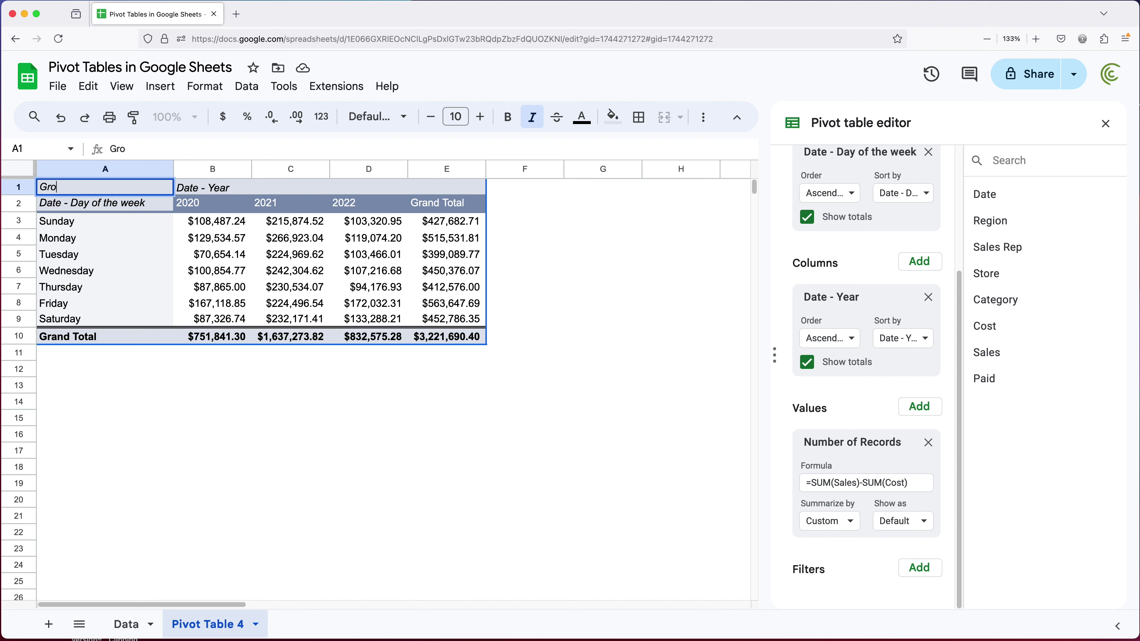
type("ss Profit")
key("Return")
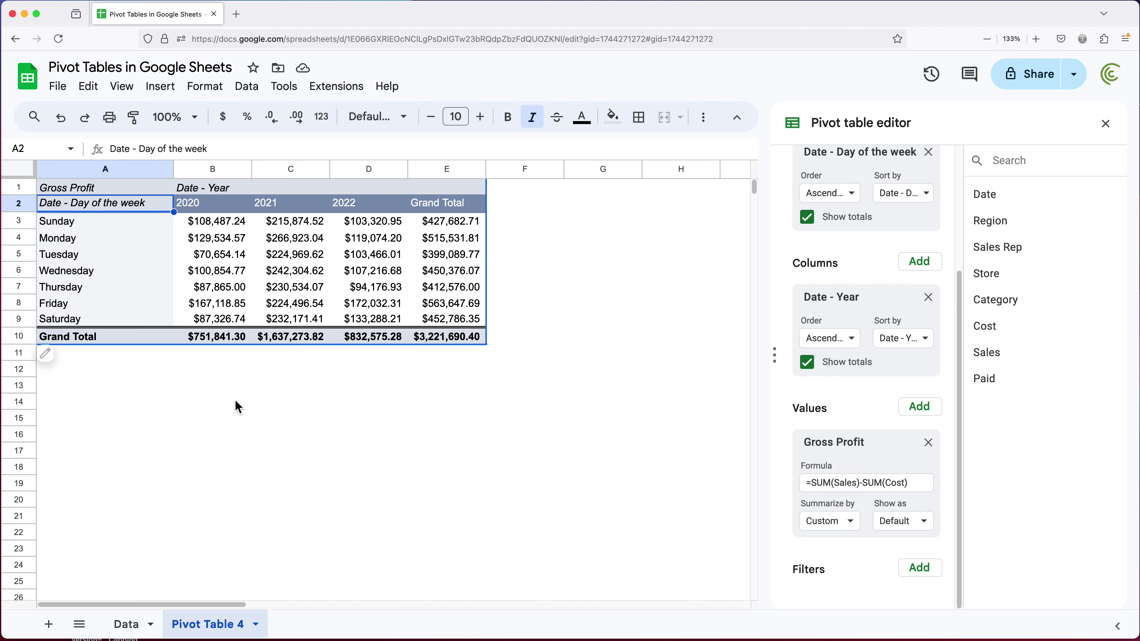
- Insert three blank rows above the pivot table on the Pivot Table 4 sheet
left_click(19, 188)
left_click_drag(21, 191, 20, 222)
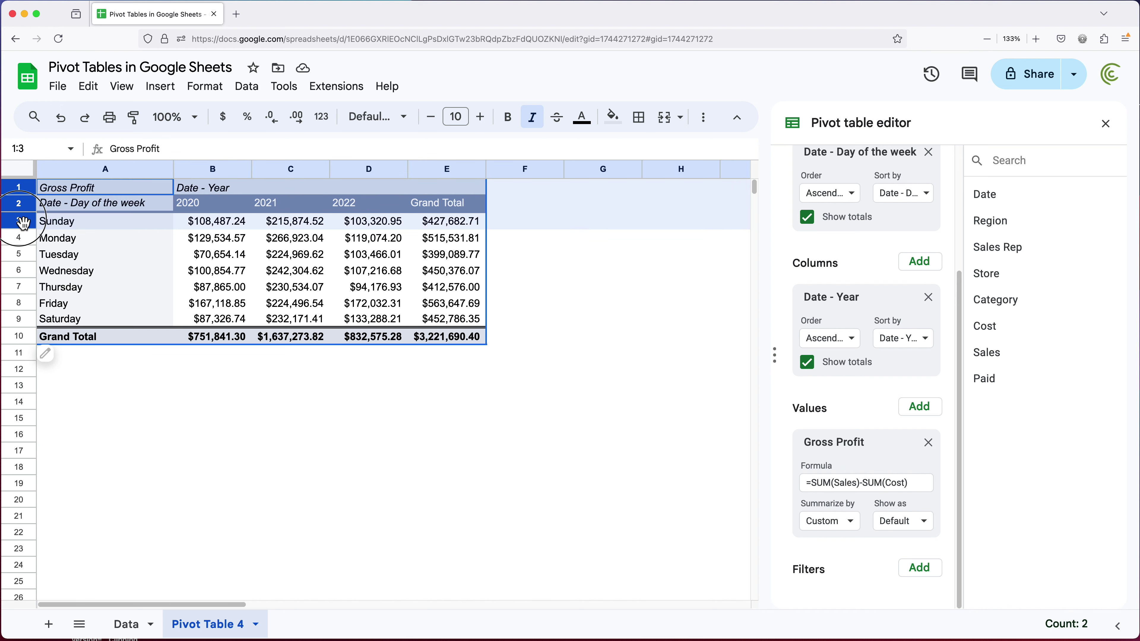
right_click(21, 191)
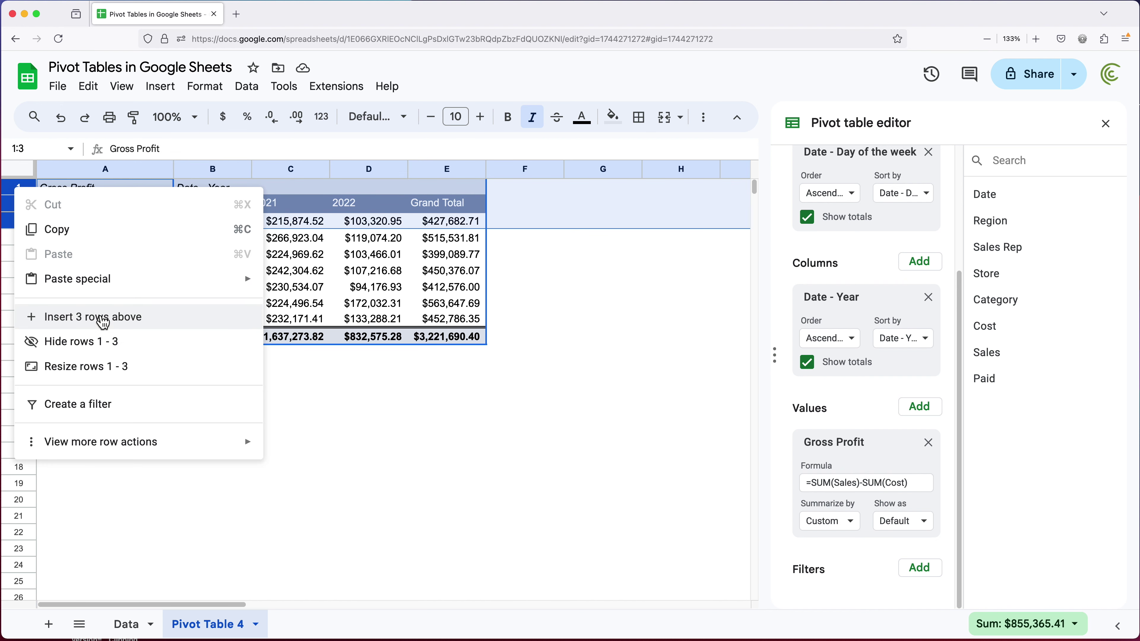
left_click(99, 317)
left_click(283, 204)
- Enter the label Commission Rate in cell A1 above the pivot table
left_click(136, 191)
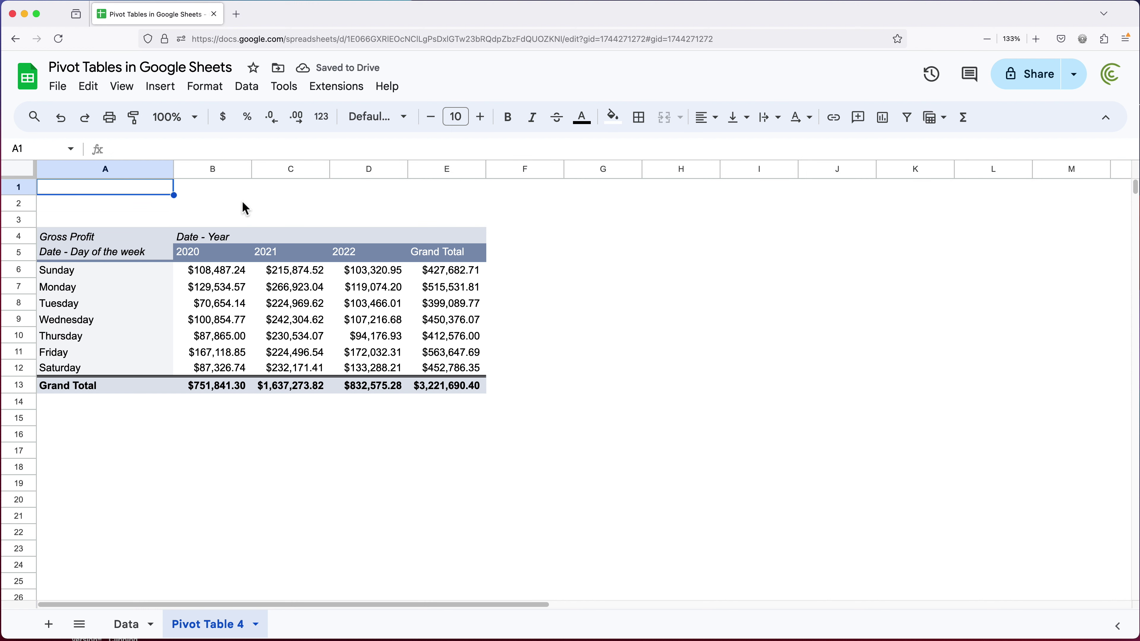
type("Comms")
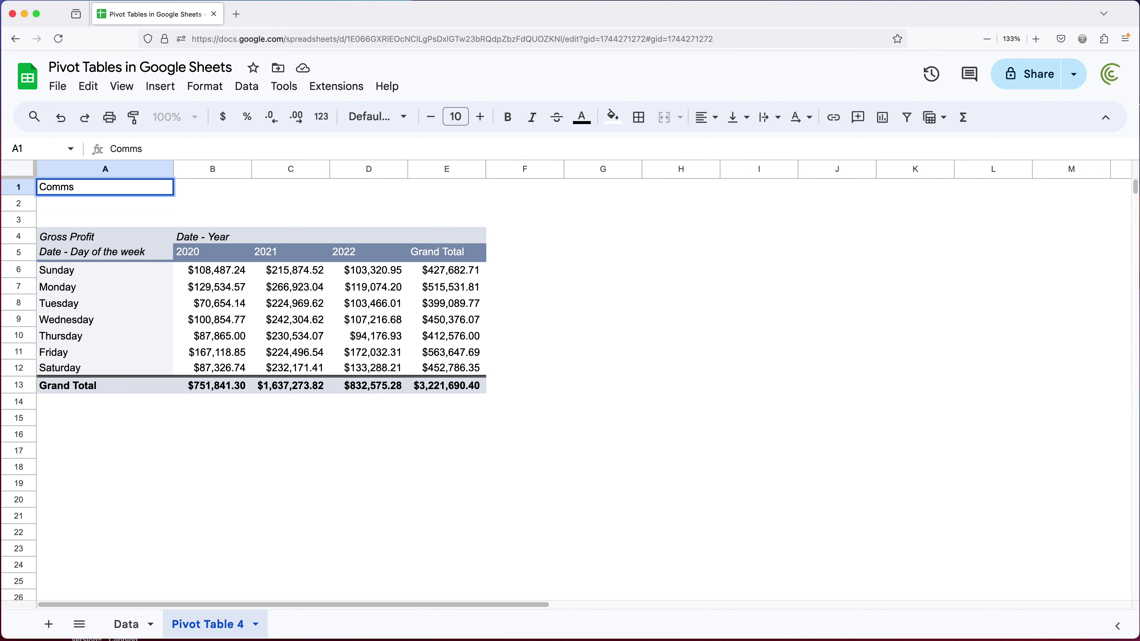
key("BackSpace")
type("ission RAte")
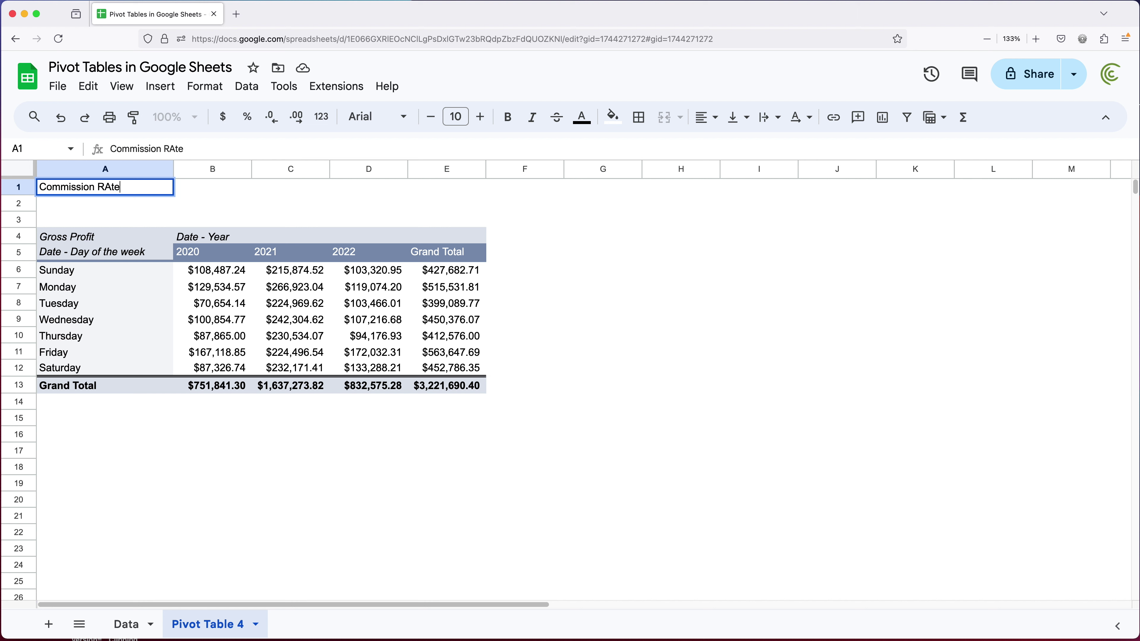
key("BackSpace")
key("BackSpace")
key("BackSpace")
type("ate")
key("Tab")
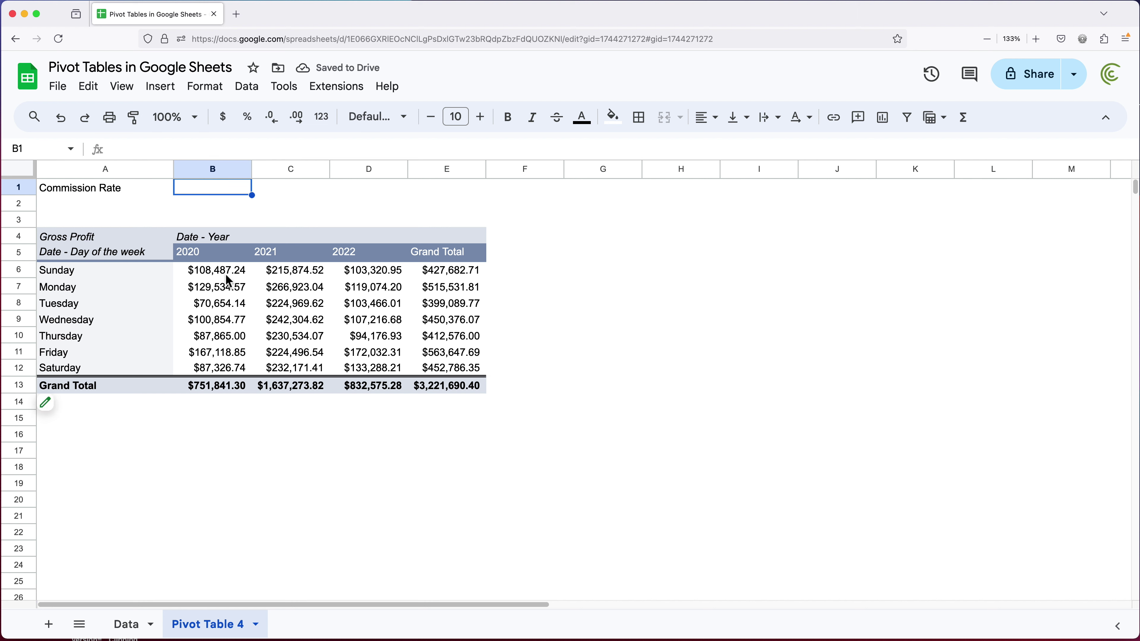
- Enter 12% as the commission rate in cell B1
left_click_drag(229, 275, 451, 366)
left_click(373, 352)
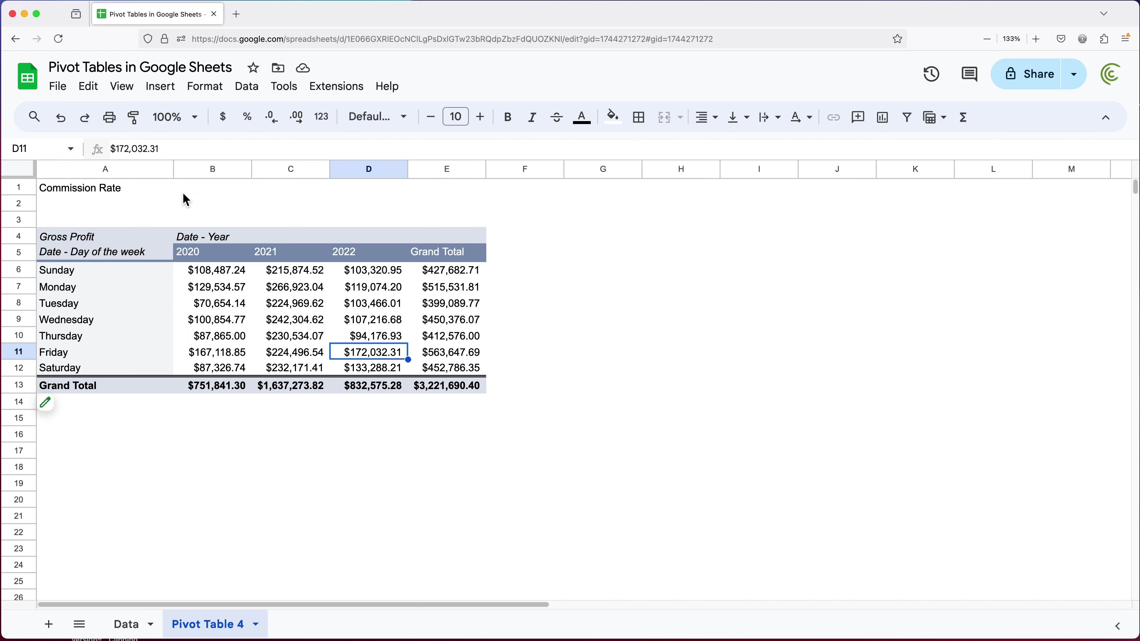
left_click(243, 194)
type("12%")
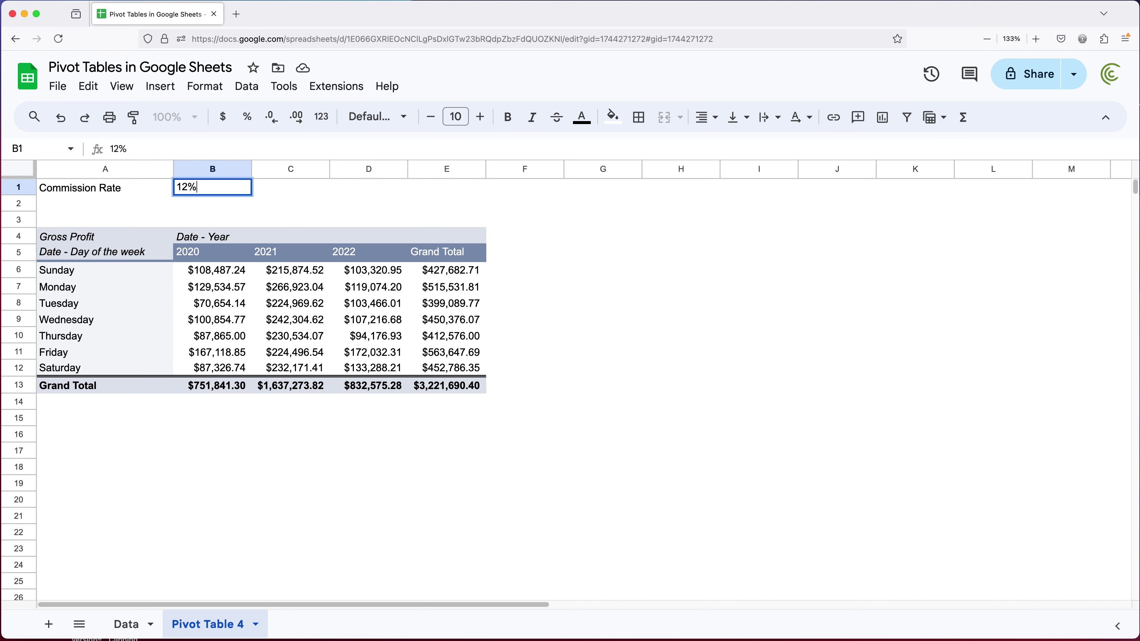
key("Return")
- Reopen the pivot table for editing and change the Gross Profit formula to =(SUM(Sales)-SUM(Cost))*12%
left_click(291, 288)
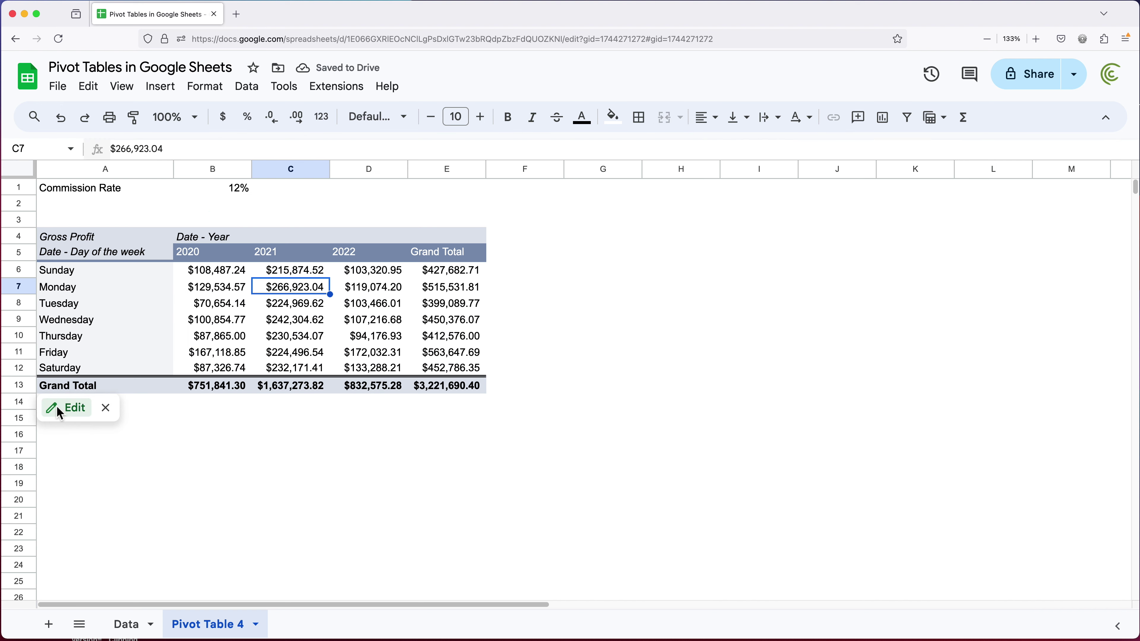
scroll(858, 403, "down", 5)
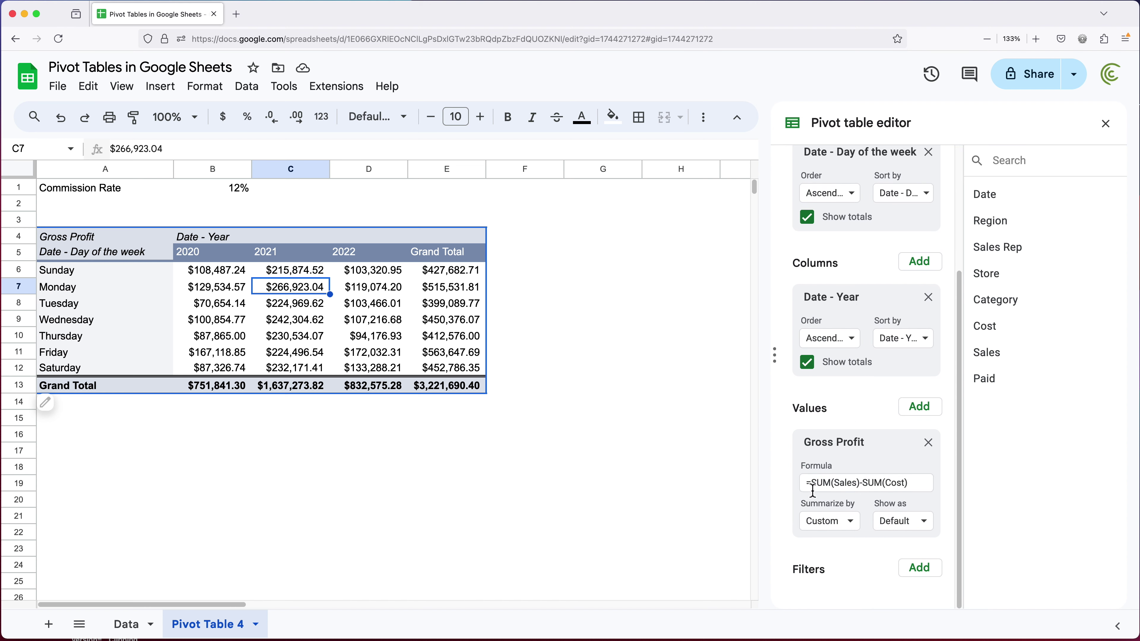
left_click(919, 487)
left_click(811, 484)
type("(")
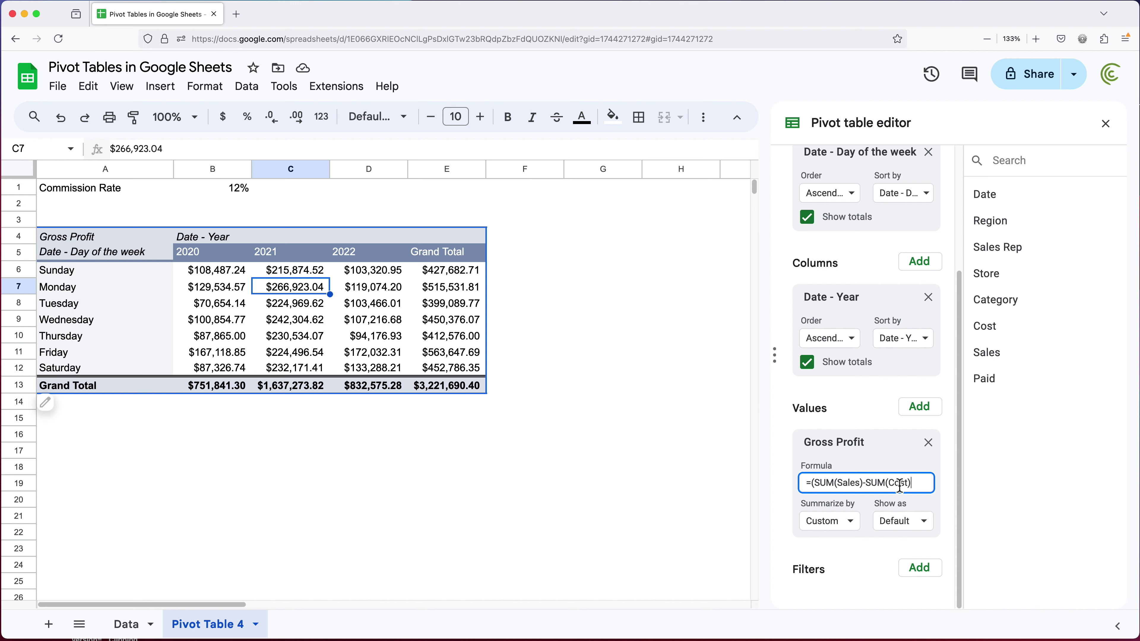
key("Return")
left_click(913, 489)
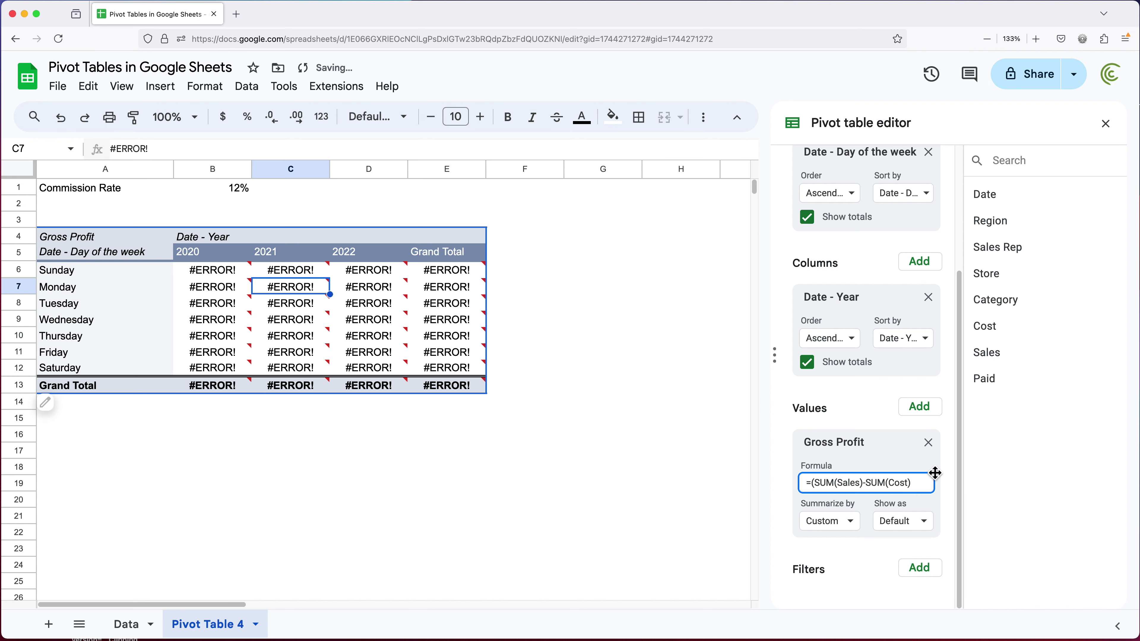
type(")*12")
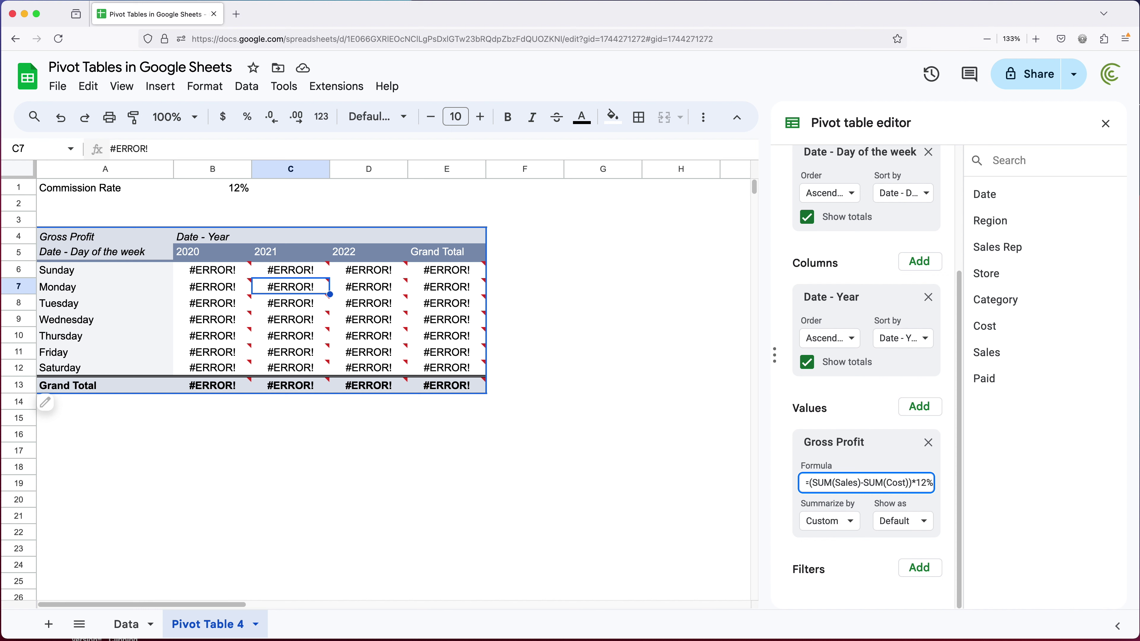
key("Return")
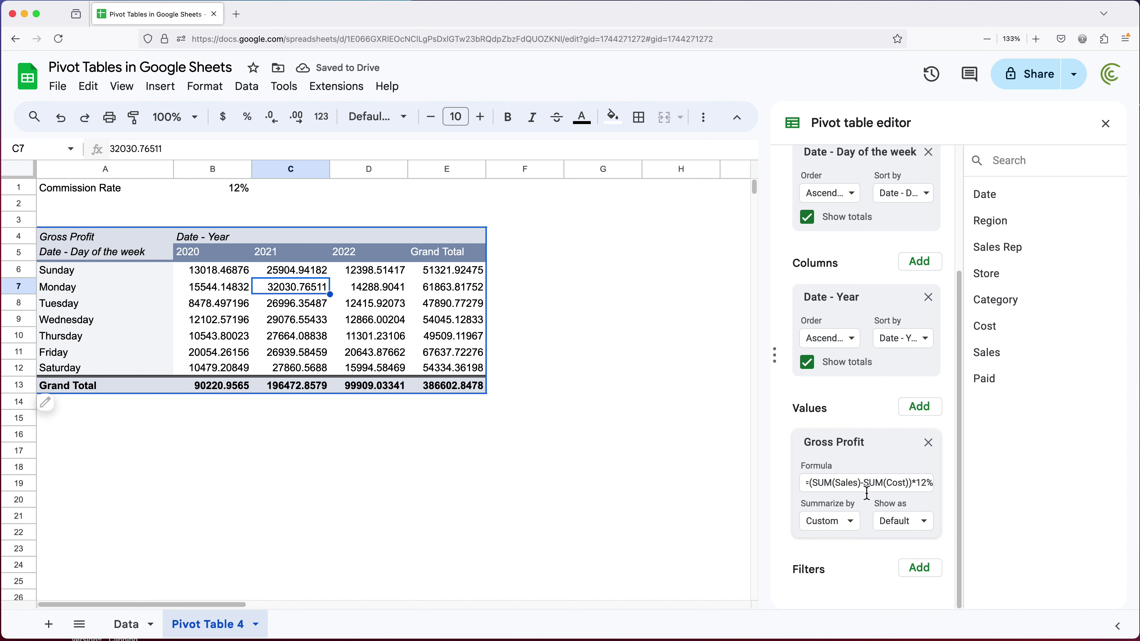
- Try replacing the 12% in the Gross Profit formula with a relative reference to commission rate cell B1
left_click(248, 187)
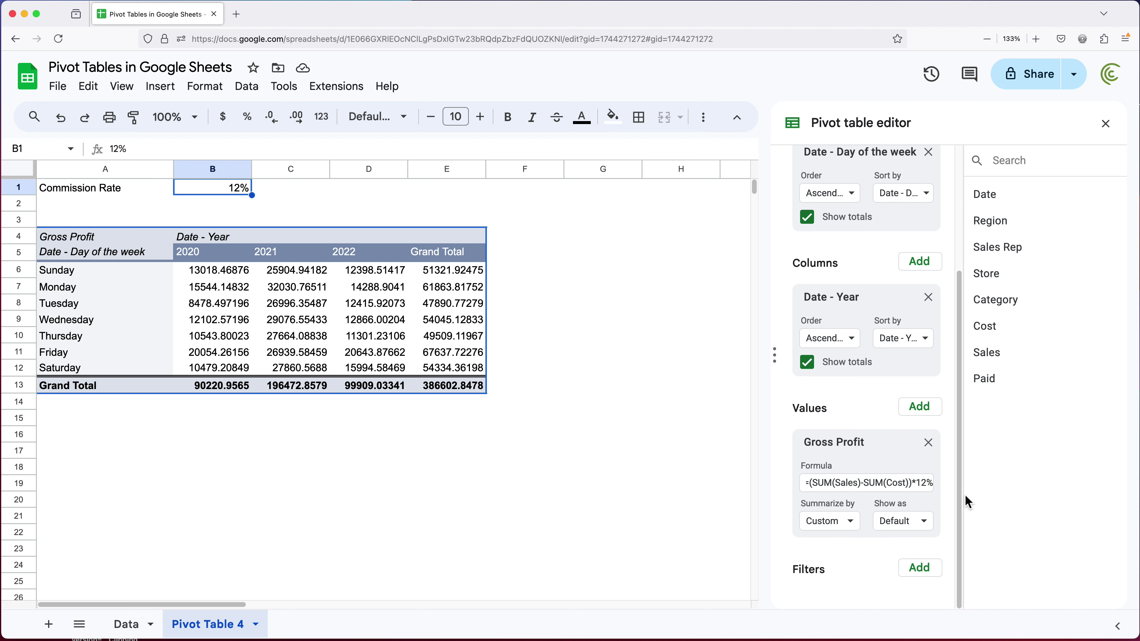
left_click(919, 484)
left_click_drag(918, 485, 1004, 487)
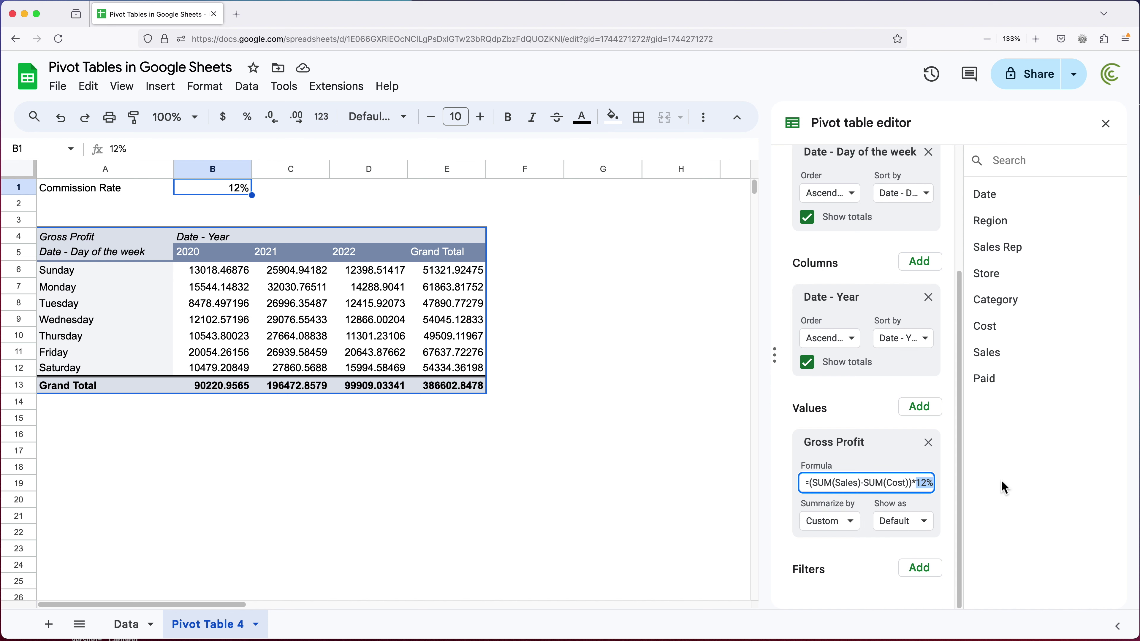
type("B")
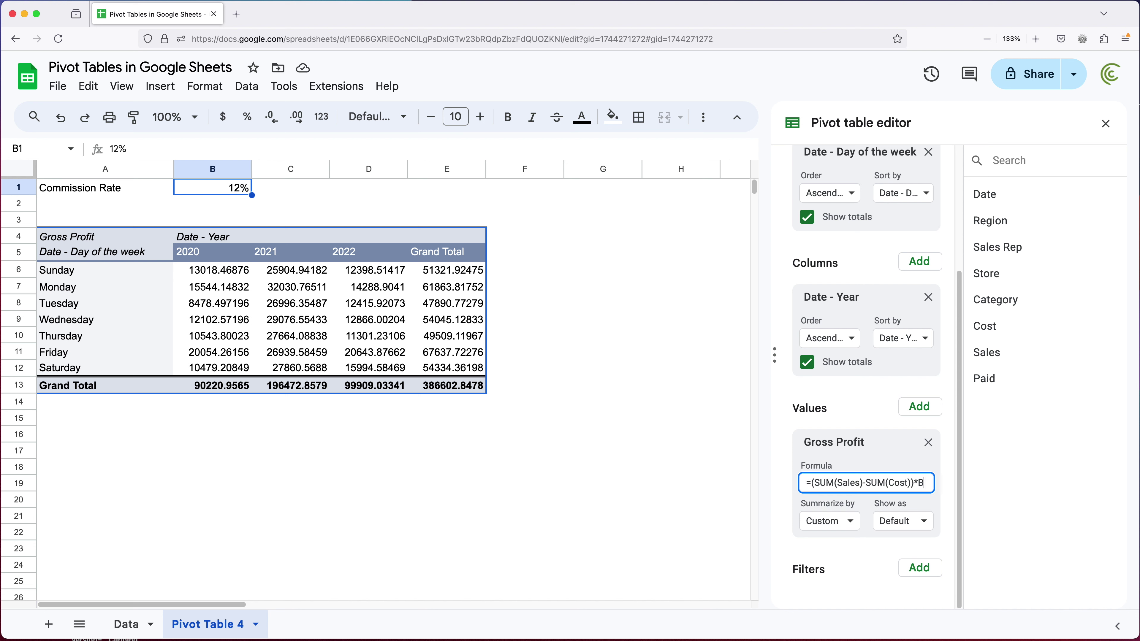
type("1")
key("Return")
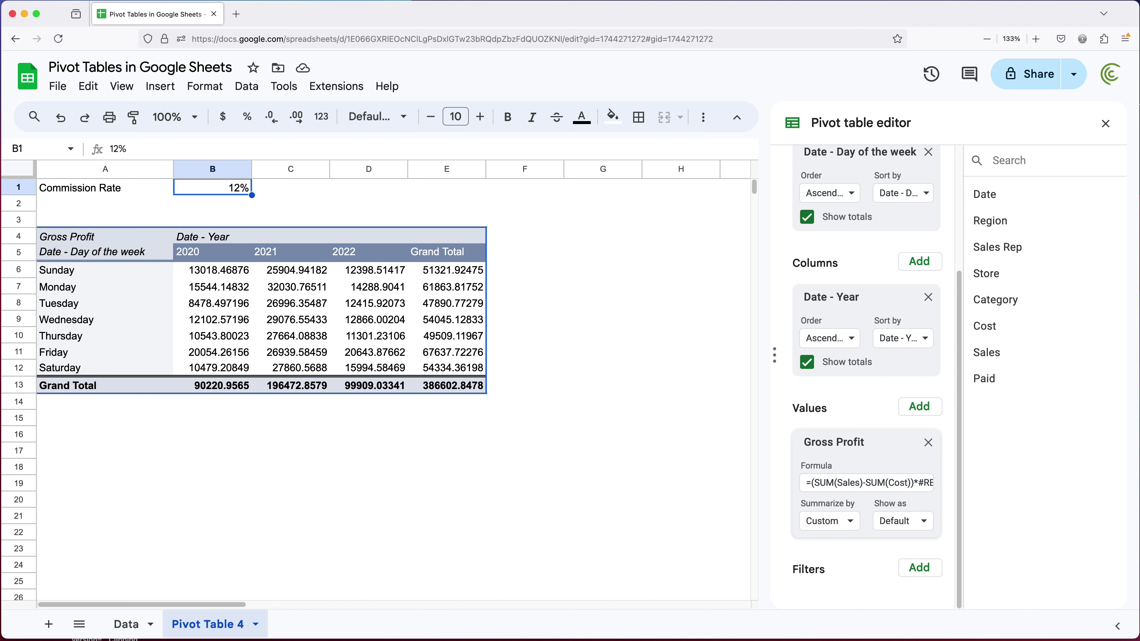
- Replace the broken reference at the end of the Gross Profit formula with the absolute reference $B$1
left_click_drag(923, 487, 955, 492)
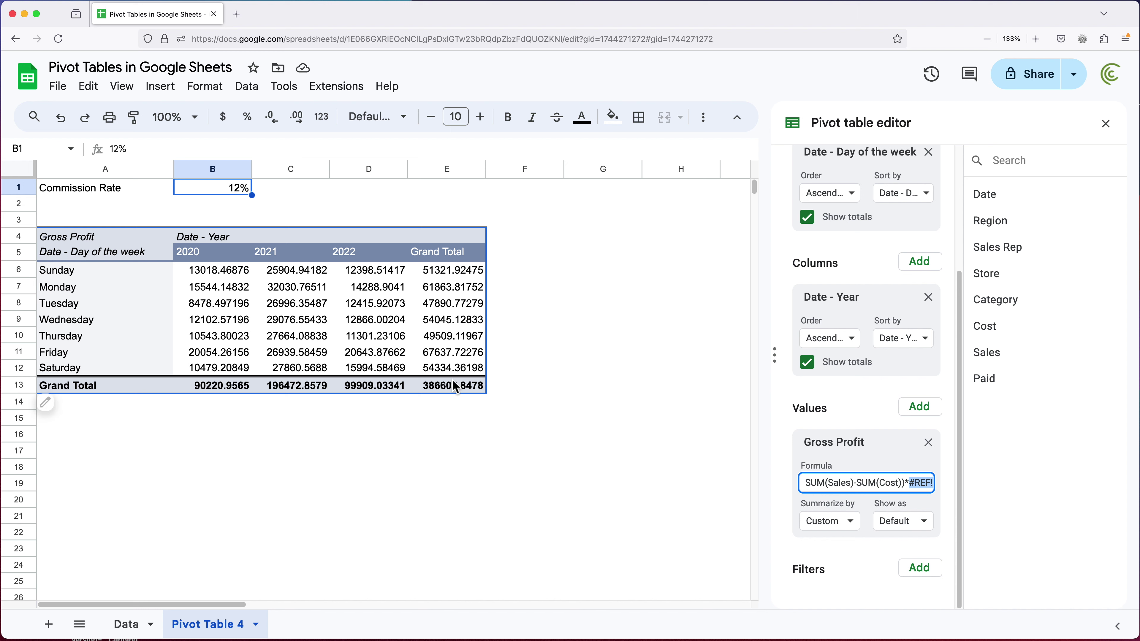
left_click_drag(213, 272, 221, 380)
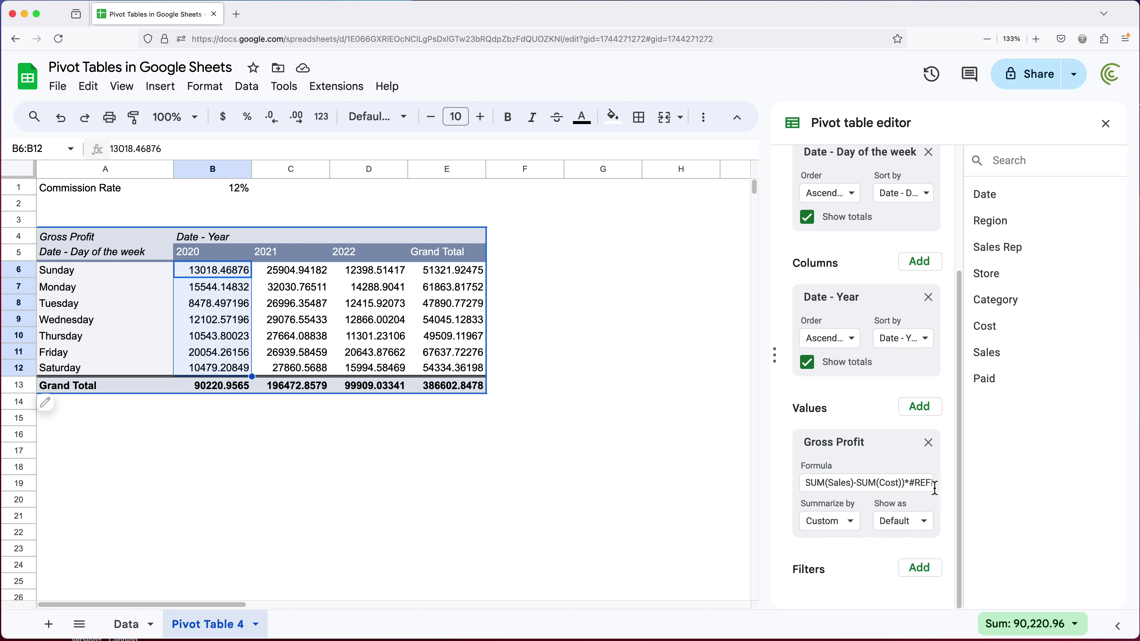
left_click(913, 485)
left_click_drag(910, 485, 980, 486)
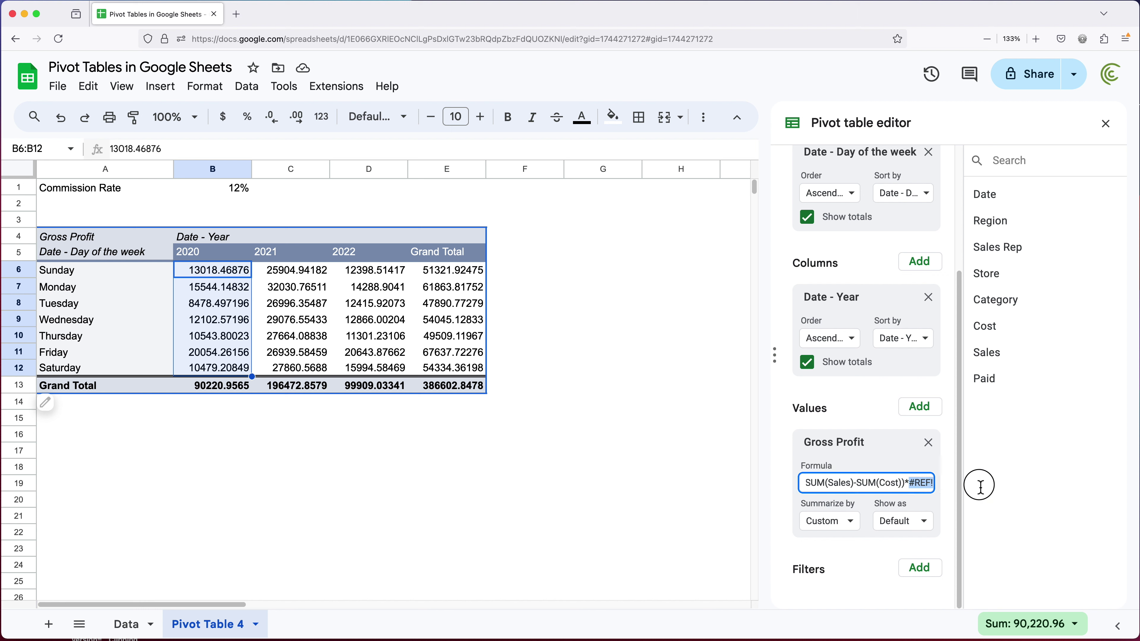
key("BackSpace")
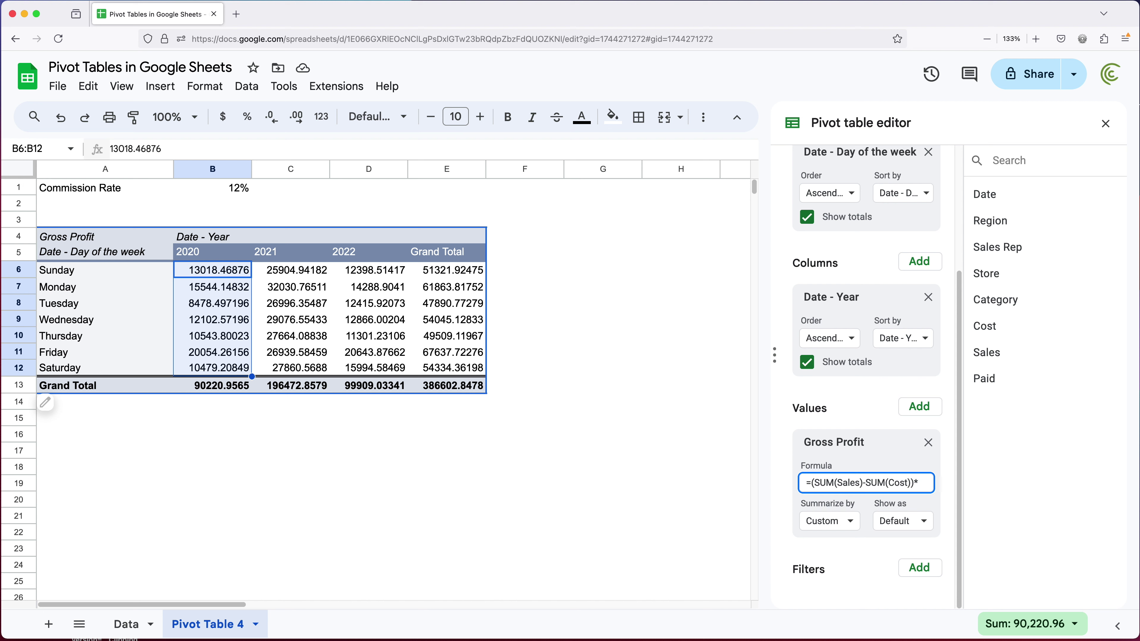
type("$b$1")
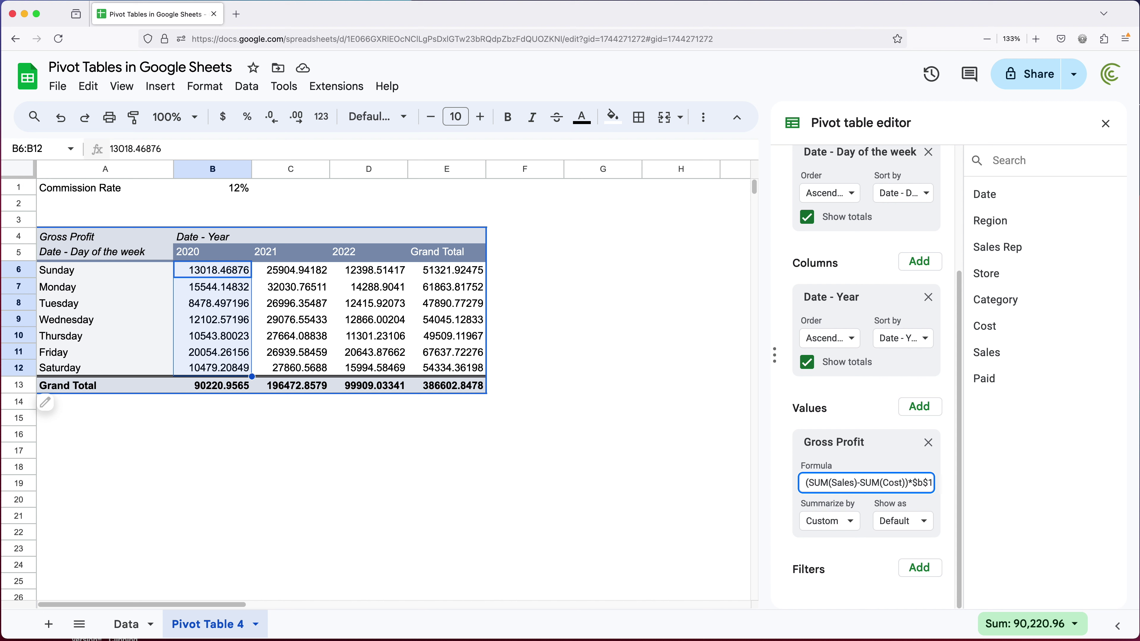
key("Return")
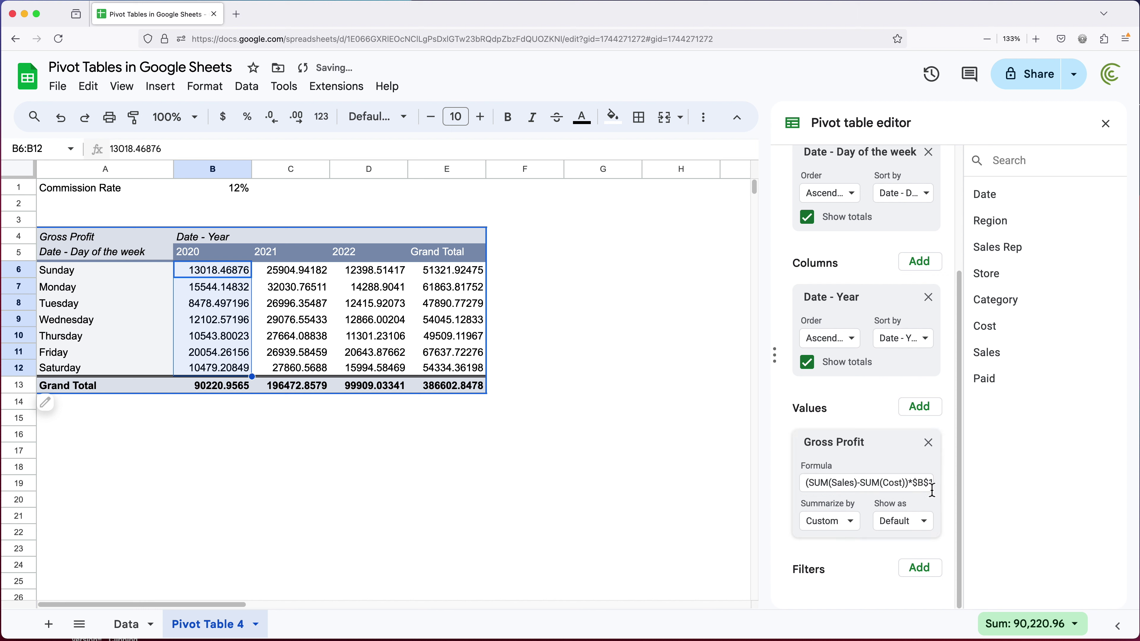
left_click(907, 484)
left_click_drag(907, 484, 934, 484)
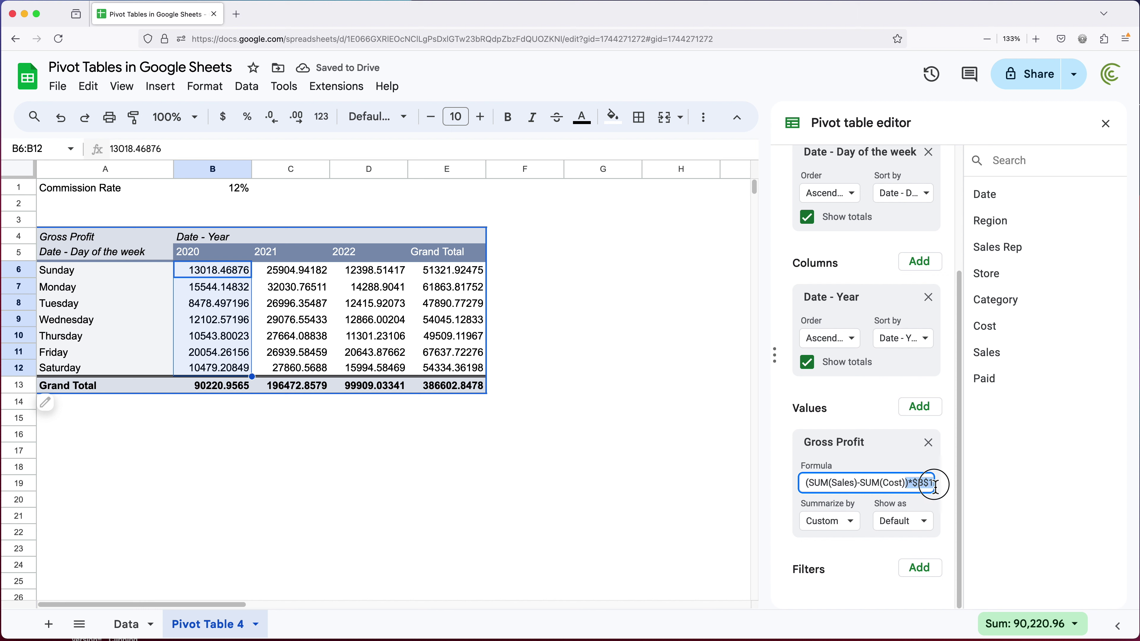
left_click(985, 492)
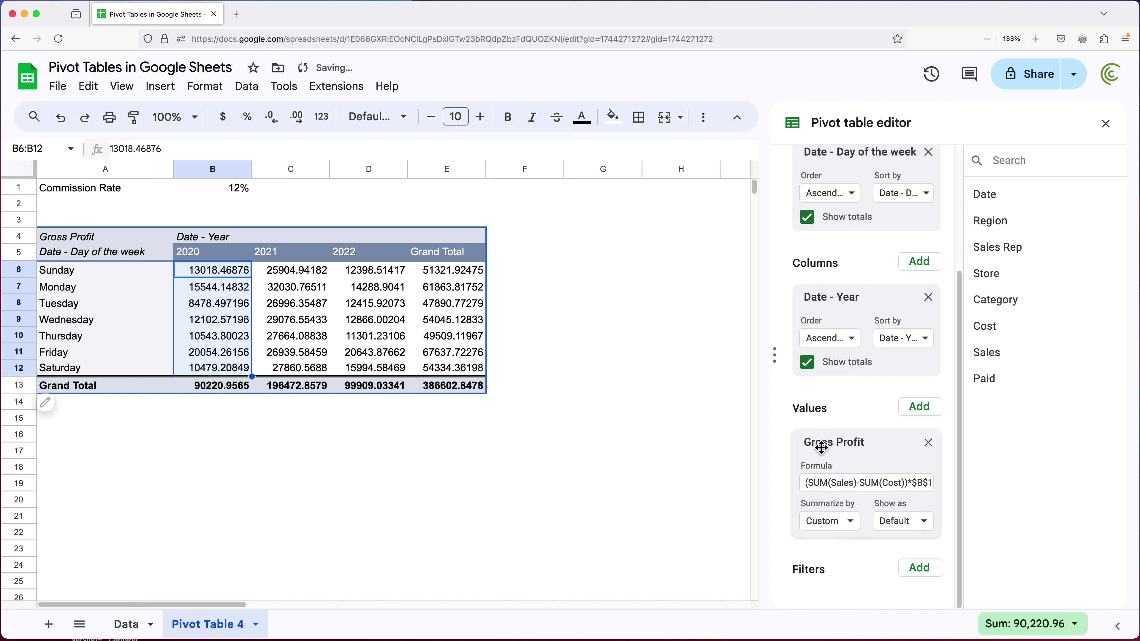
- Format the pivot table values in B6:E13, including the grand totals, as currency
left_click(423, 334)
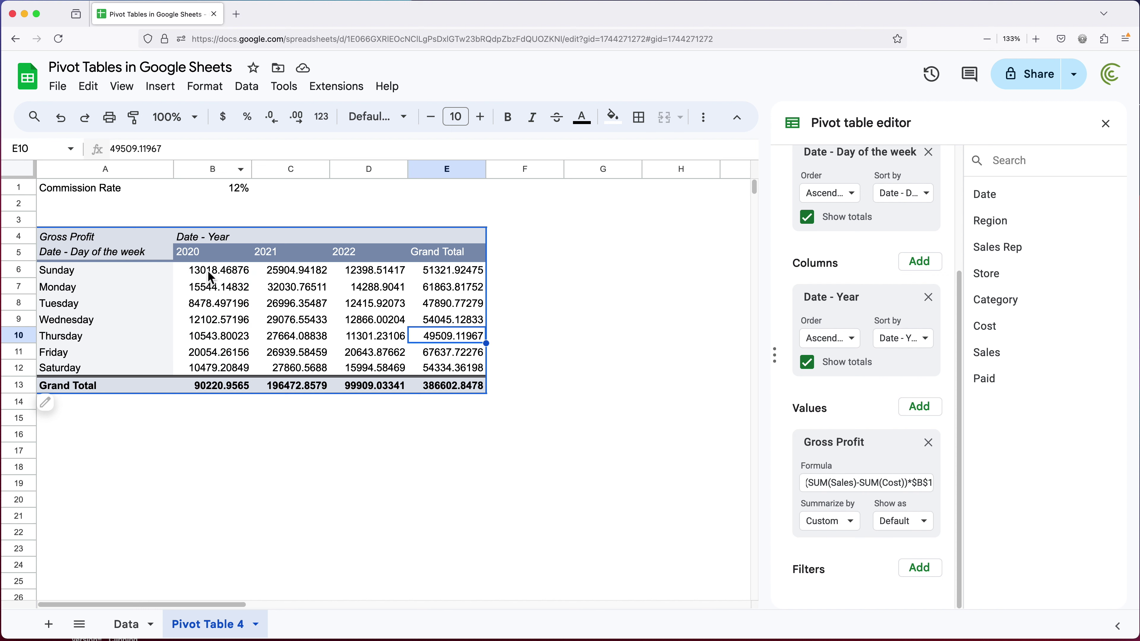
left_click_drag(208, 271, 451, 387)
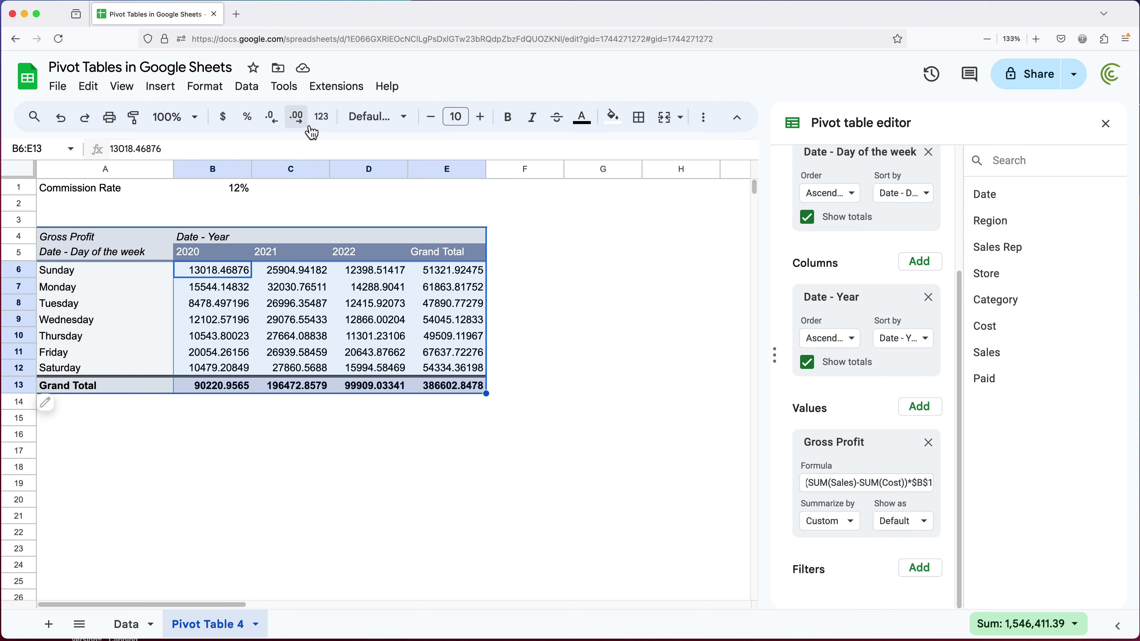
left_click(223, 118)
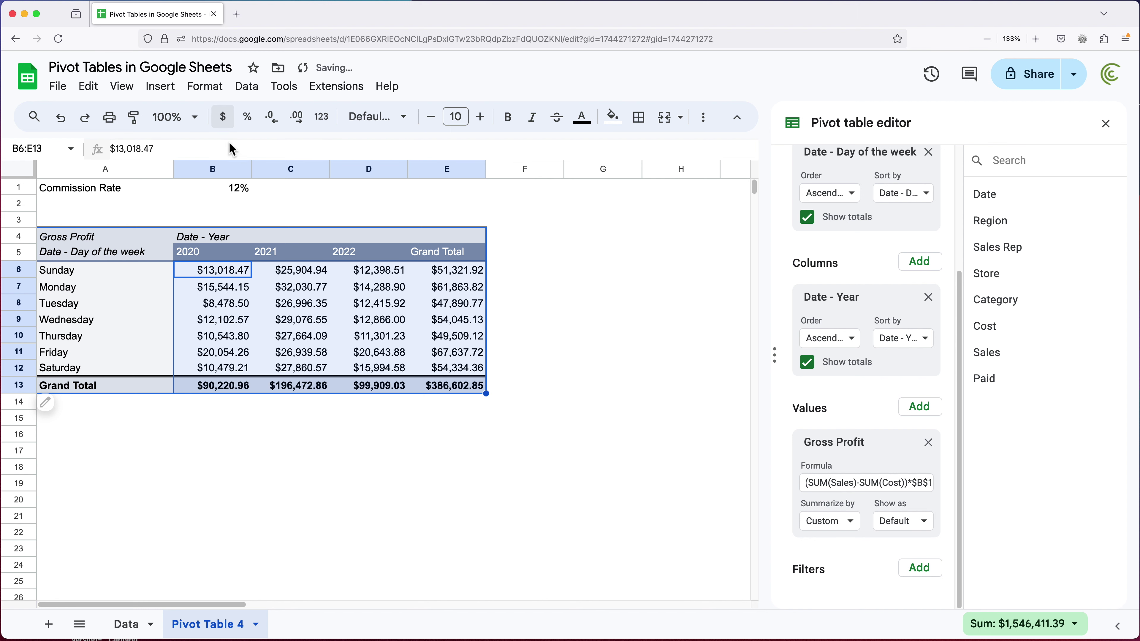
left_click(321, 320)
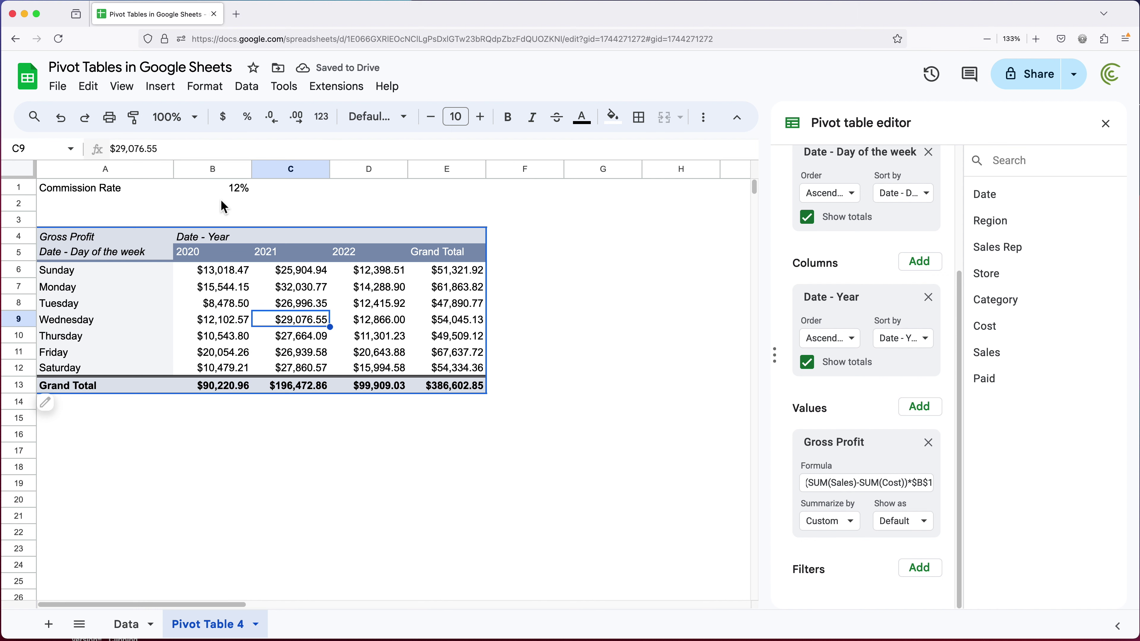
- Set the commission rate in cell B1 to 17%
left_click(221, 189)
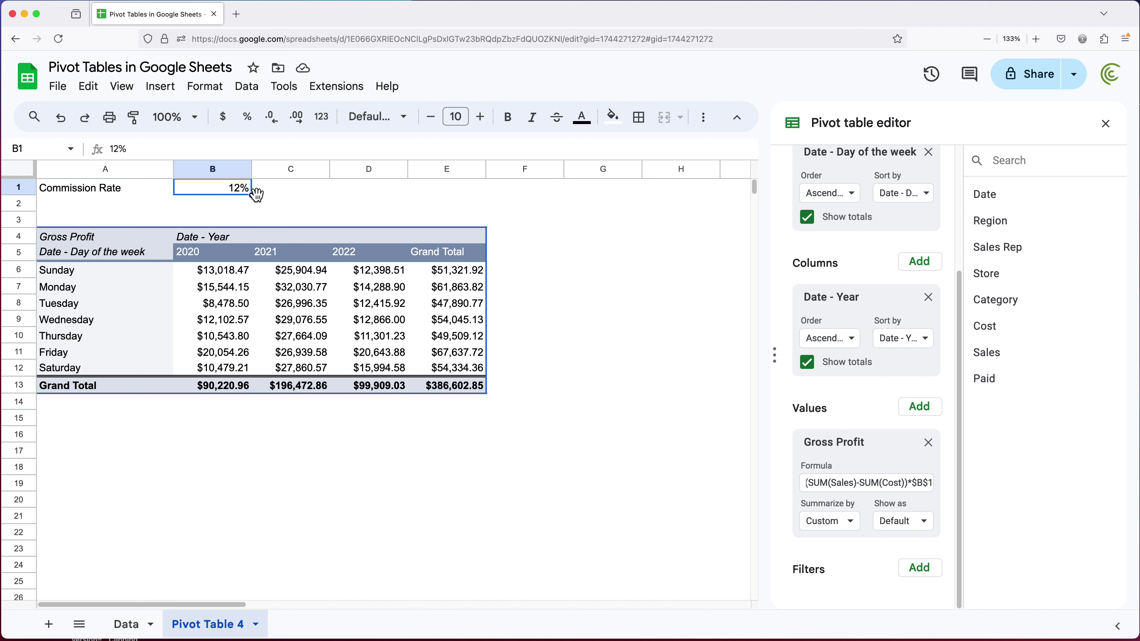
type("17")
key("Return")
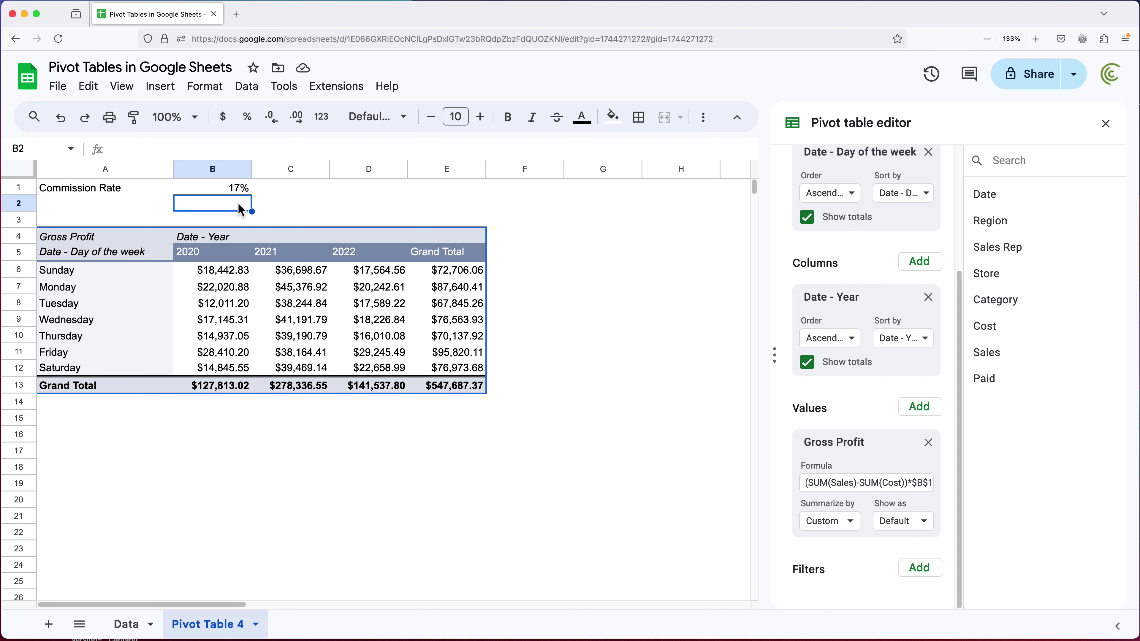
left_click(236, 192)
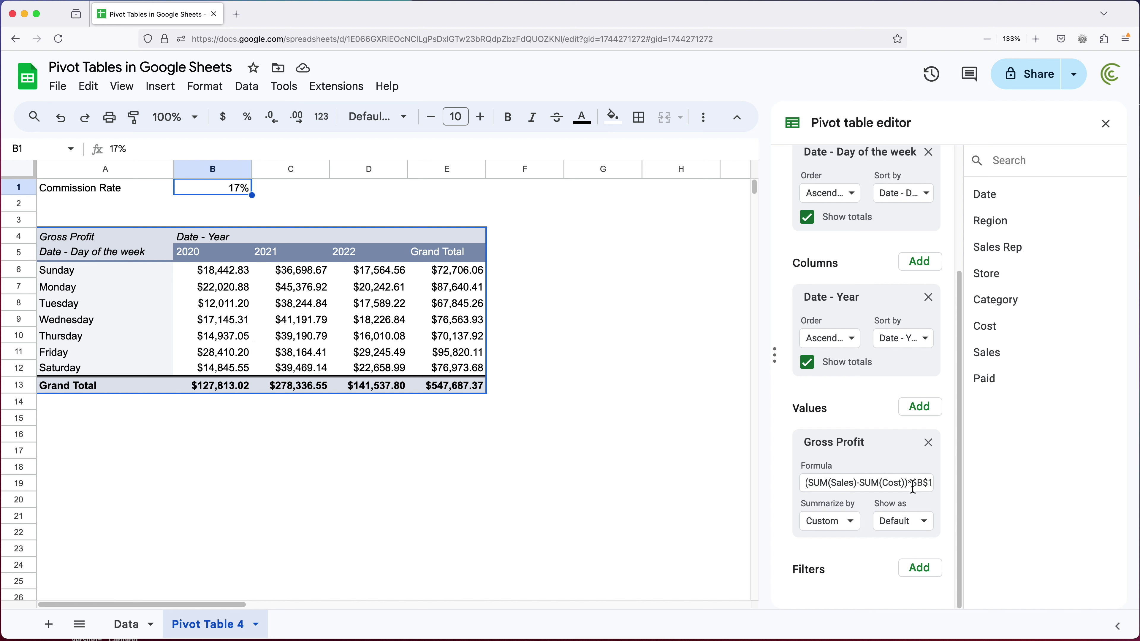
- Rename the pivot table's calculated value field heading in cell A4 to Commission
left_click(897, 486)
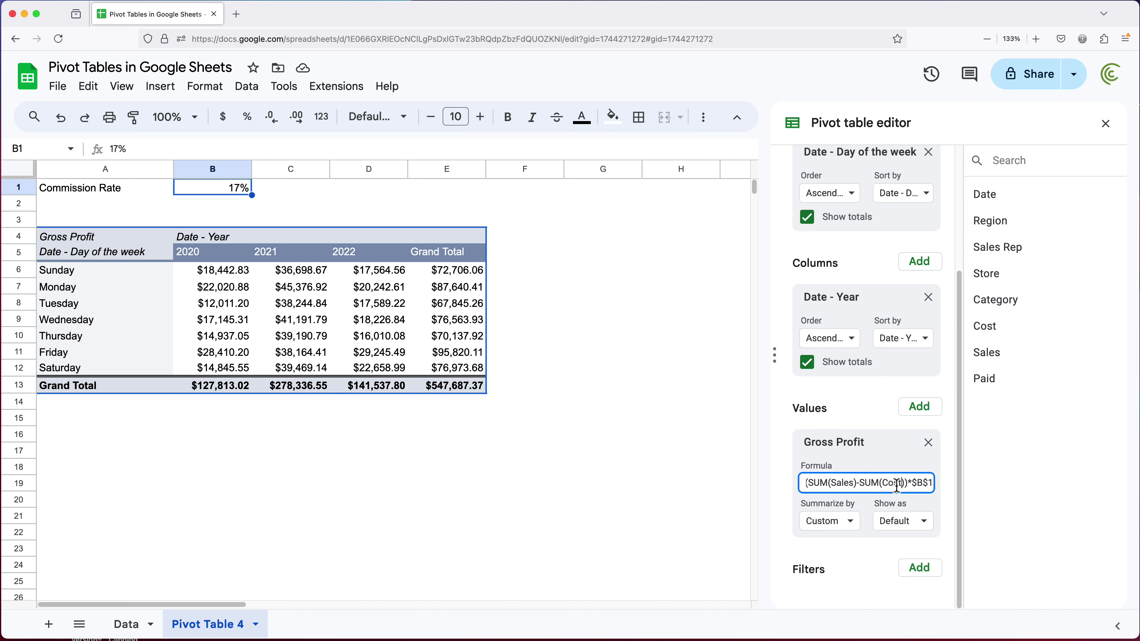
left_click(92, 238)
type("Com")
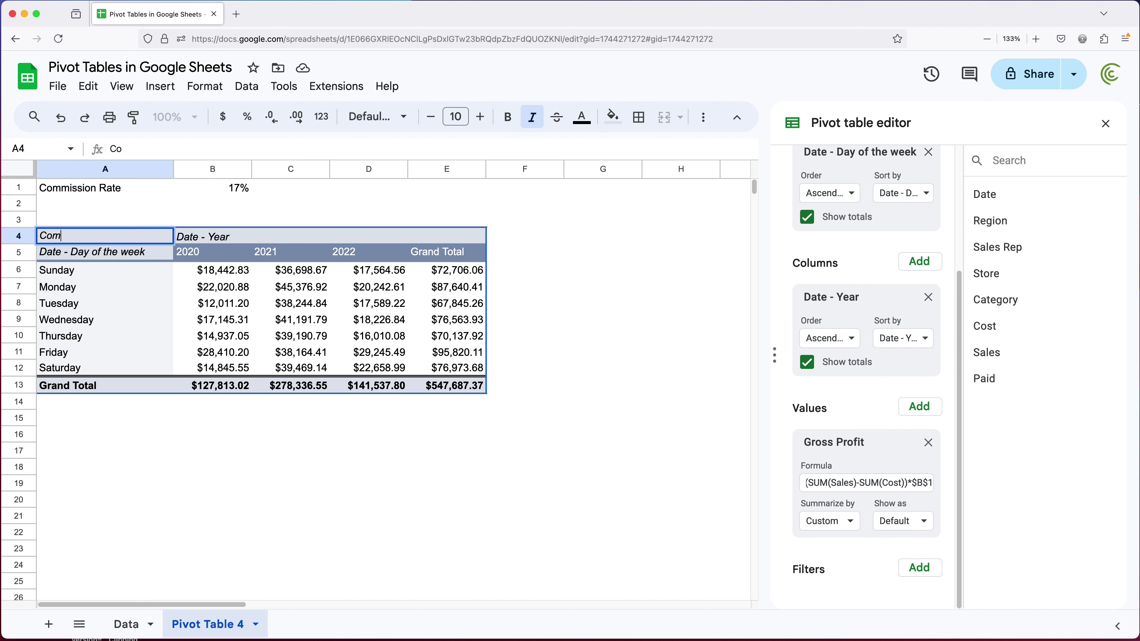
type("mission")
key("Return")
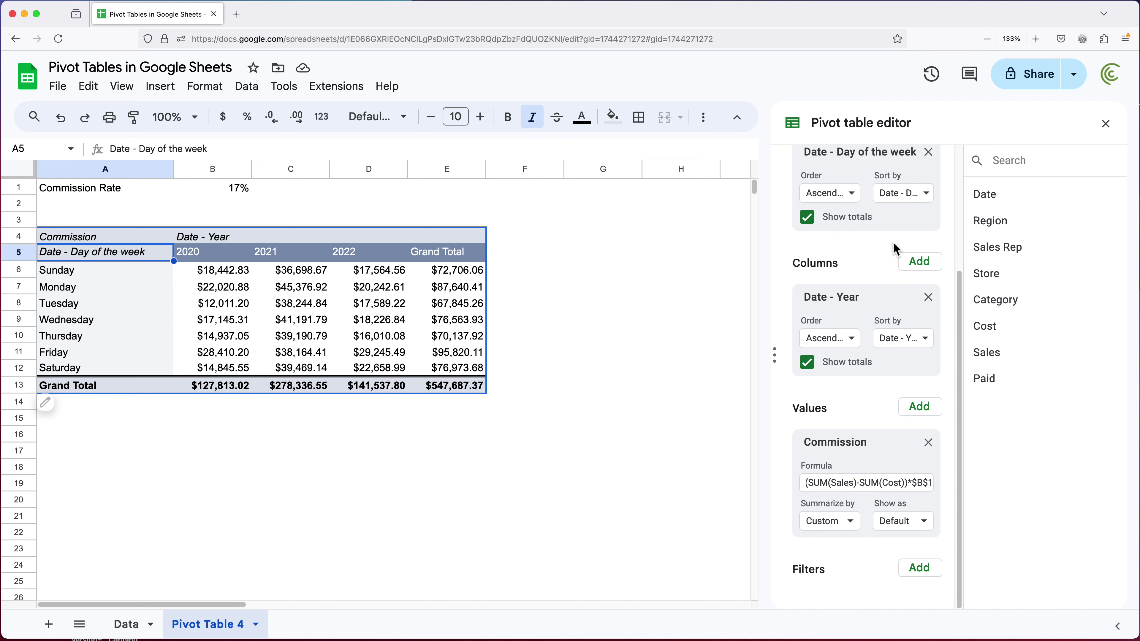
scroll(895, 253, "up", 4)
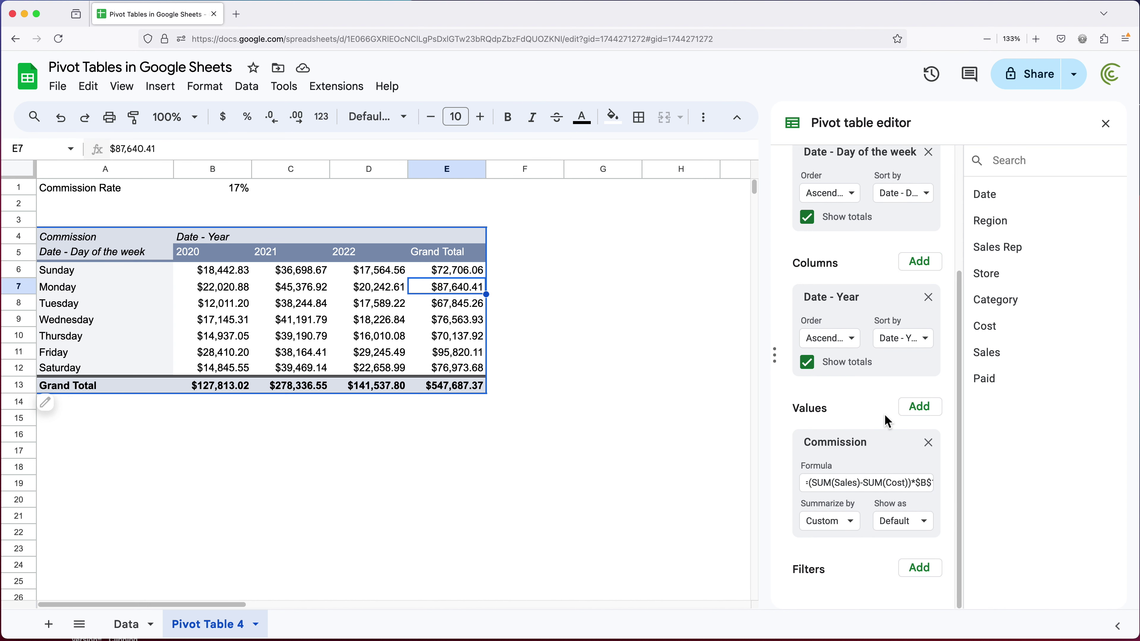